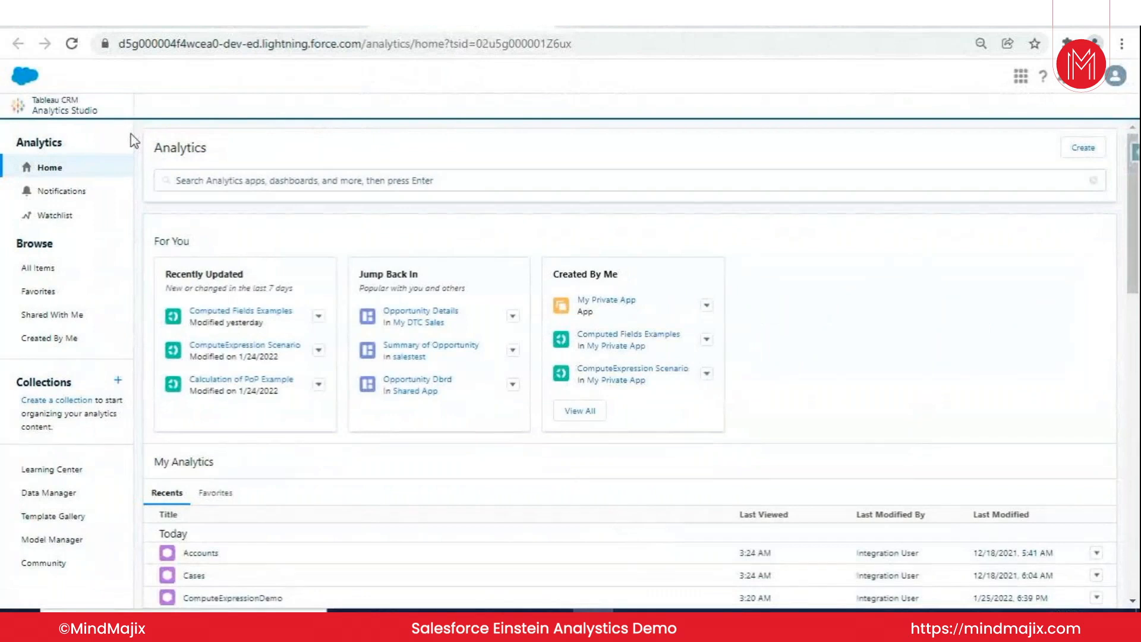
- Show the list of apps among all items in Analytics Studio
{"action": "left_click", "coordinate": [107, 268]}
{"action": "left_click", "coordinate": [221, 253]}
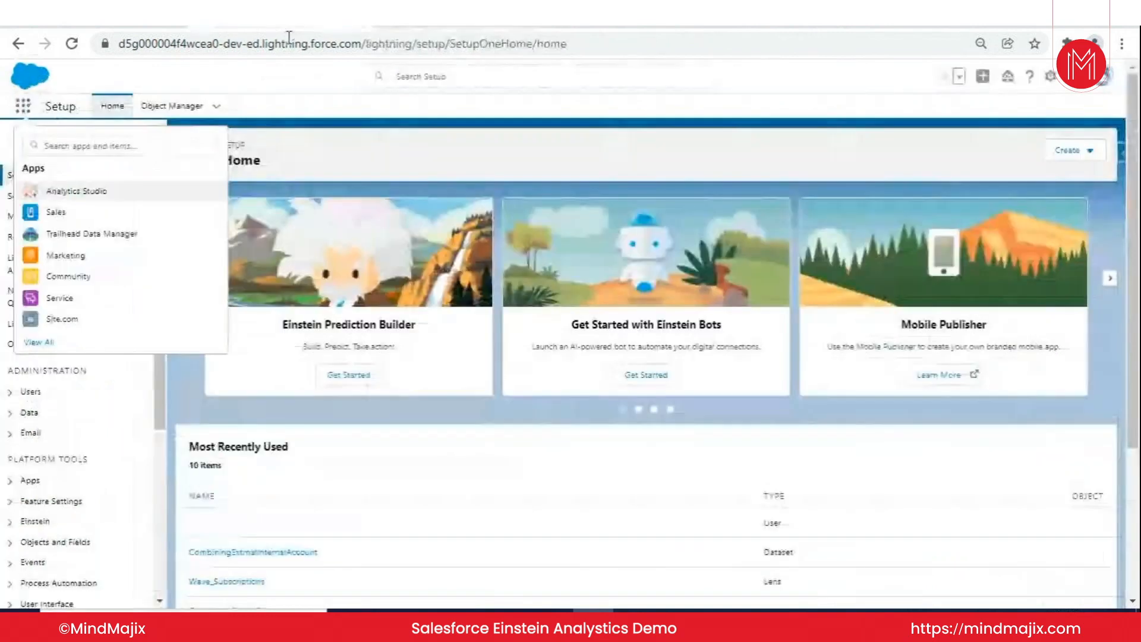
- Open the current user's detail page in Salesforce Setup and review the permission set license assignments and permission set assignments
{"action": "key", "text": "Escape"}
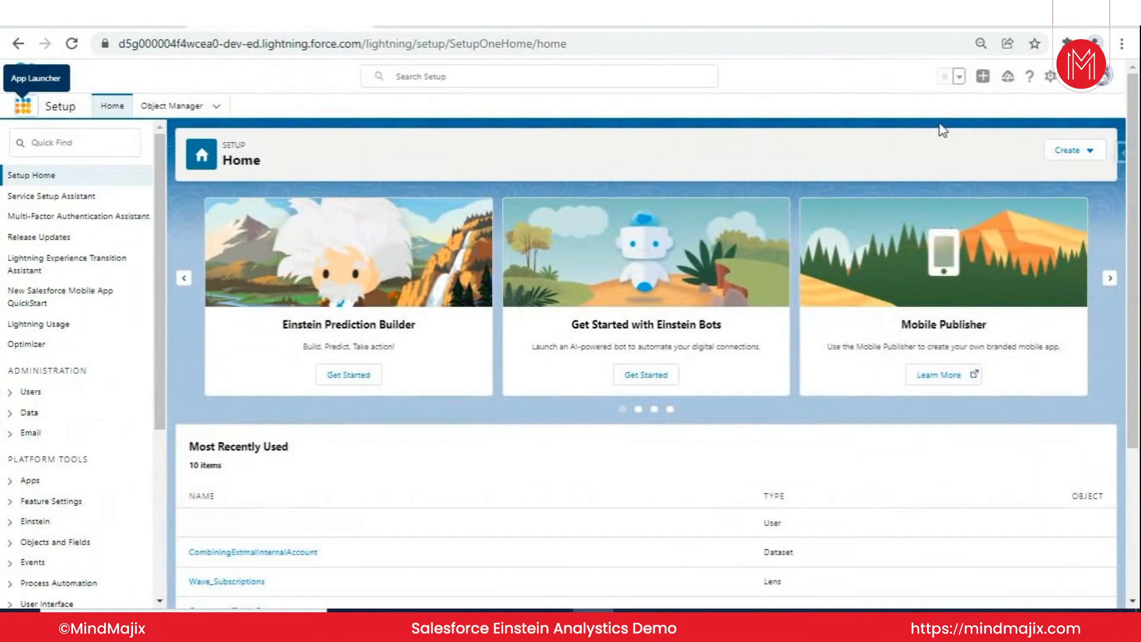
{"action": "left_click", "coordinate": [1051, 77]}
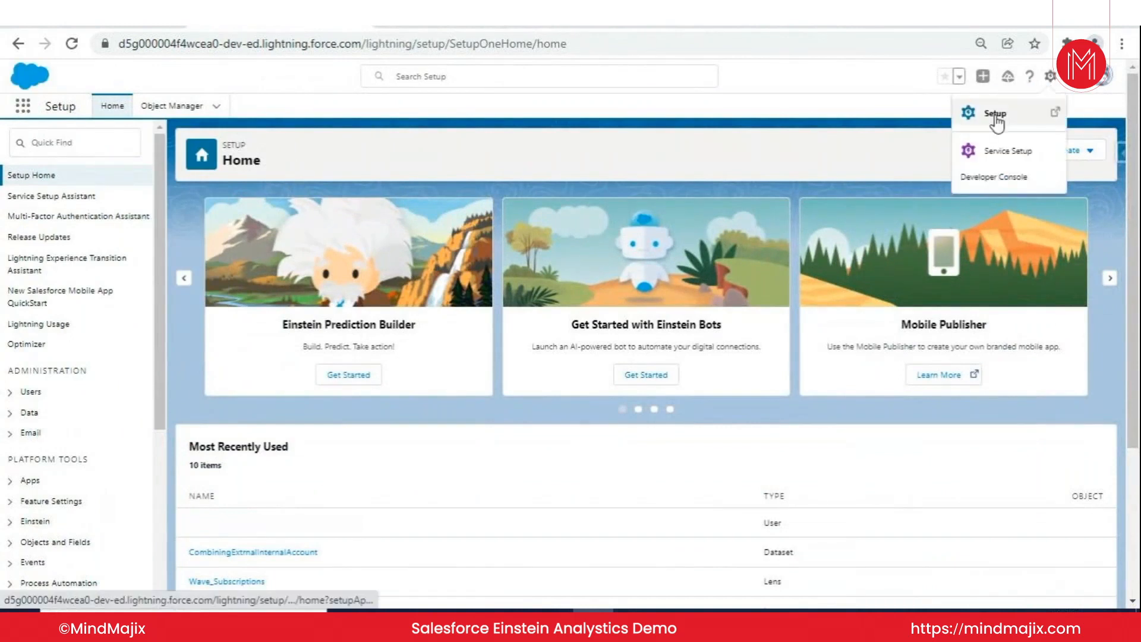
{"action": "left_click", "coordinate": [1100, 83]}
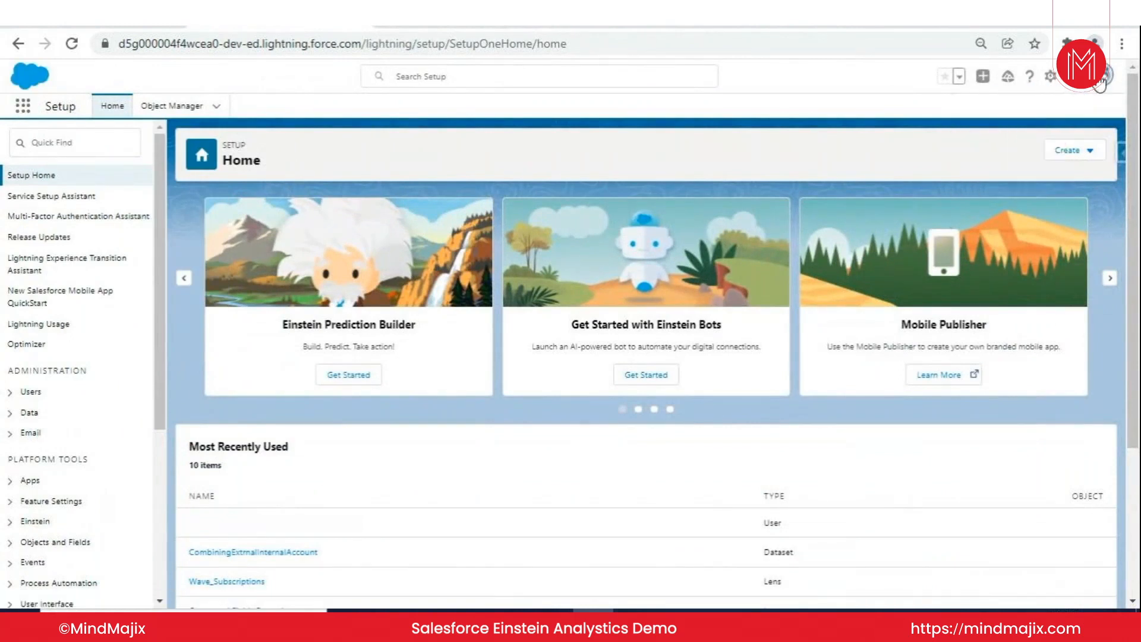
{"action": "left_click", "coordinate": [951, 129]}
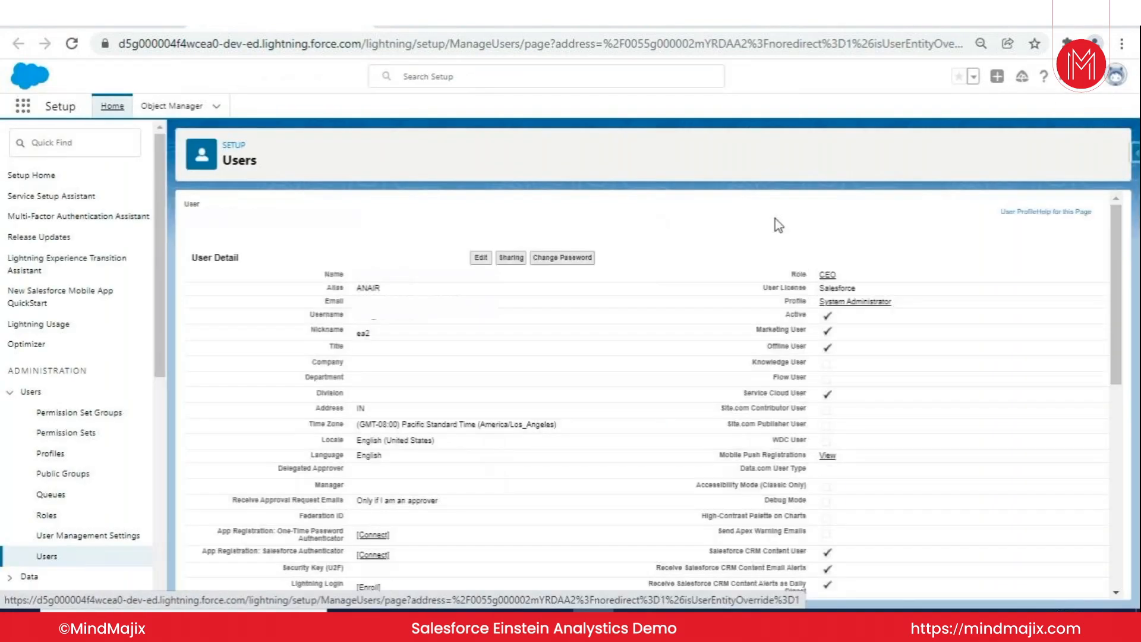
{"action": "mouse_move", "coordinate": [710, 235]}
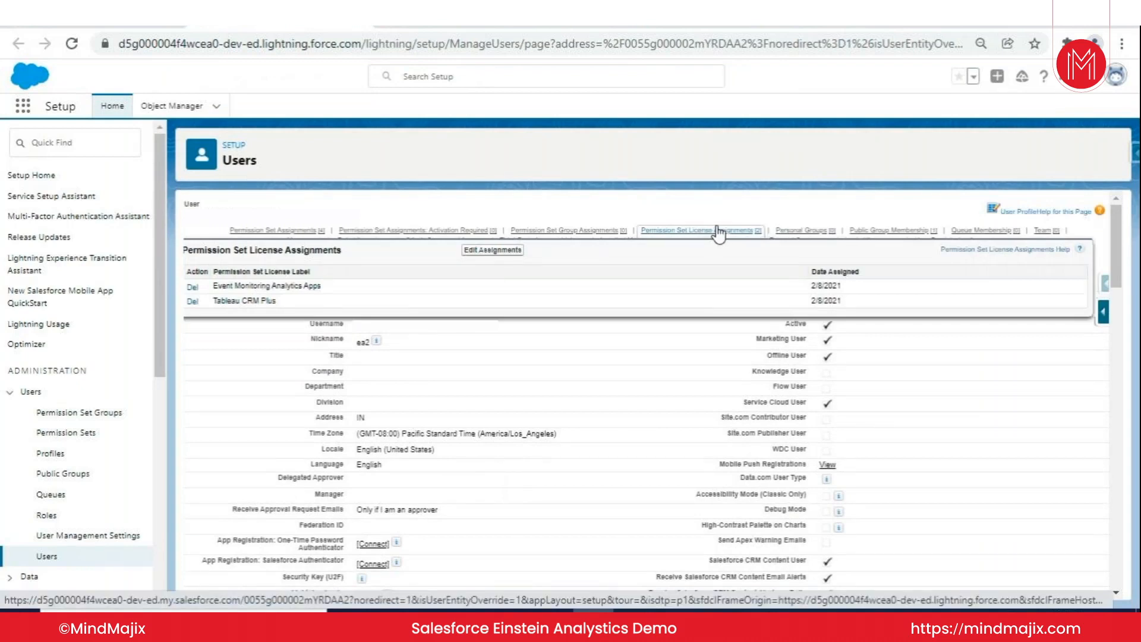
{"action": "mouse_move", "coordinate": [273, 235]}
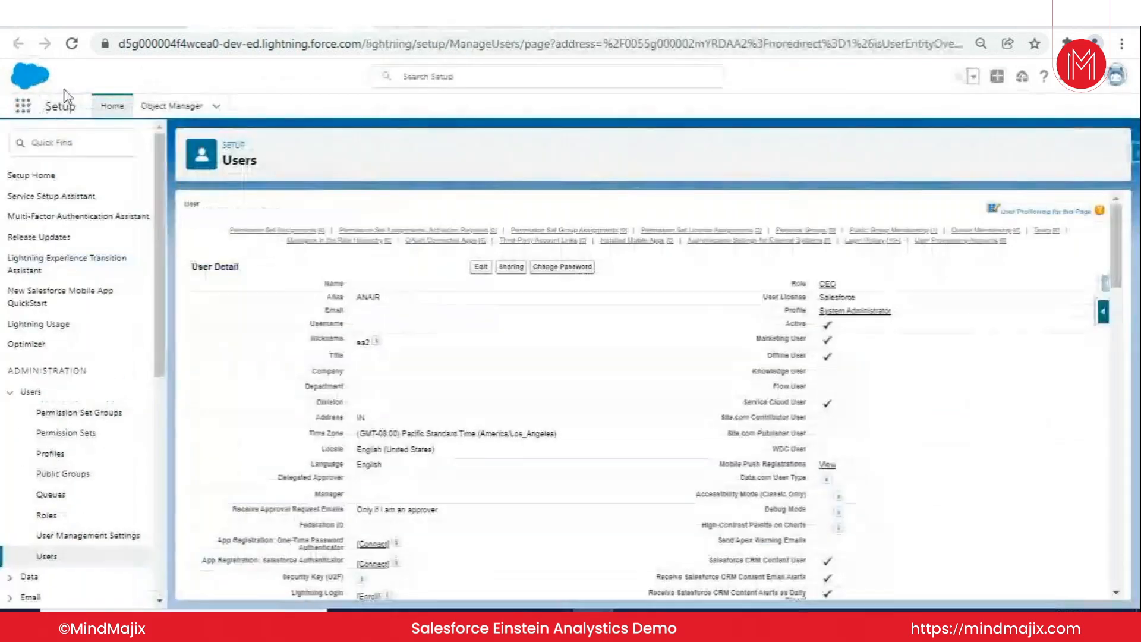
- Return to all items in Analytics Studio and browse the dashboards, stories, lenses and datasets in turn
{"action": "left_click", "coordinate": [22, 106]}
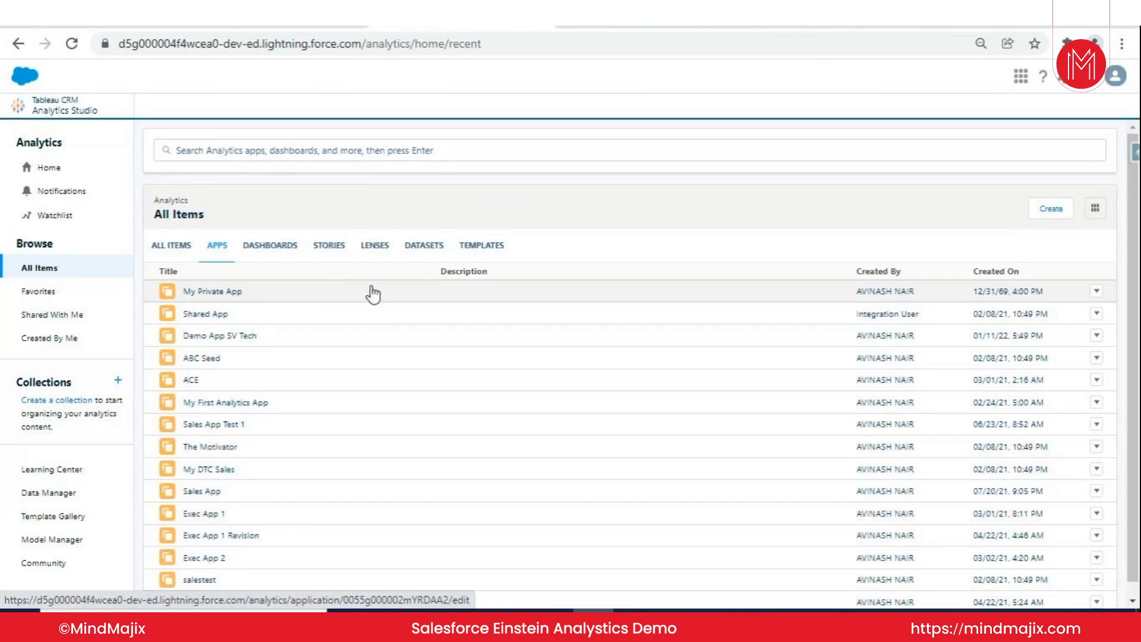
{"action": "left_click", "coordinate": [274, 253]}
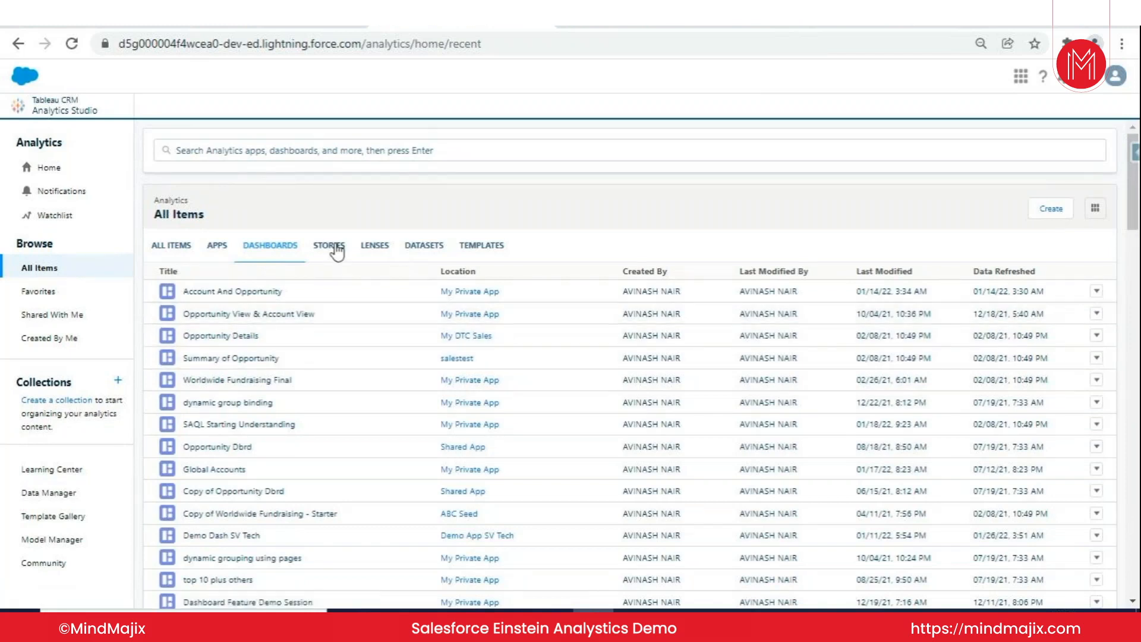
{"action": "left_click", "coordinate": [337, 252]}
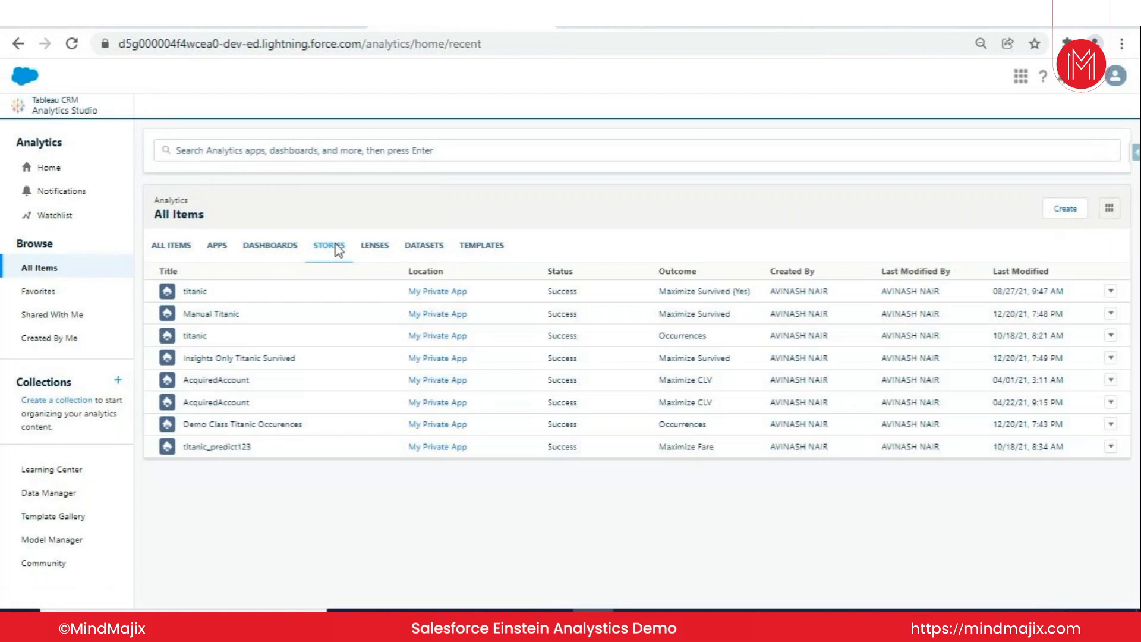
{"action": "left_click", "coordinate": [376, 247]}
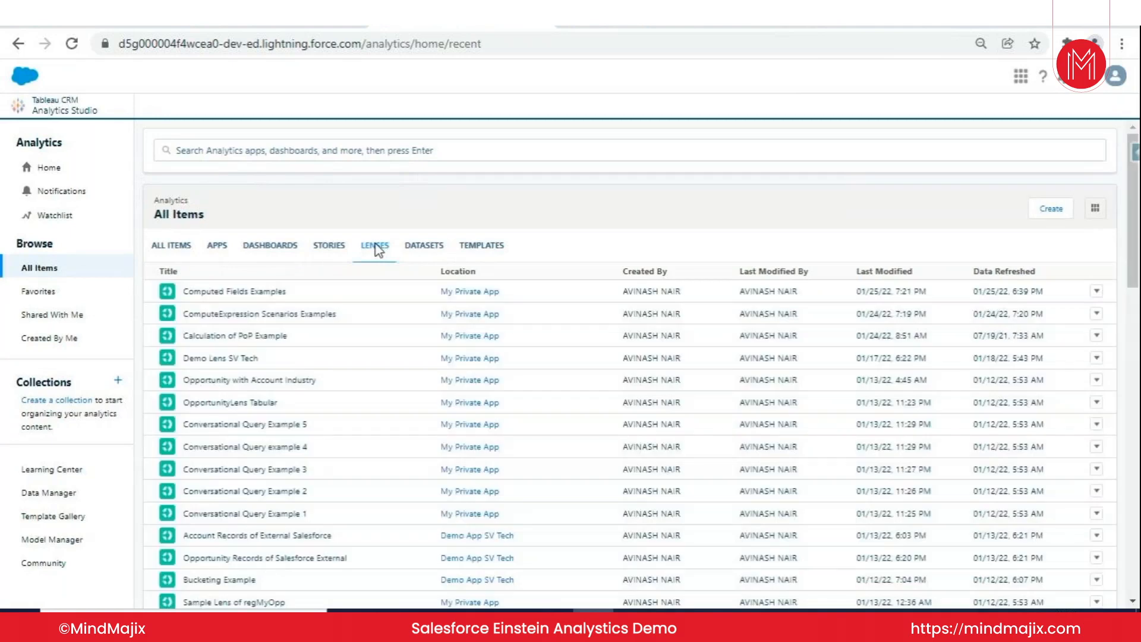
{"action": "left_click", "coordinate": [436, 247]}
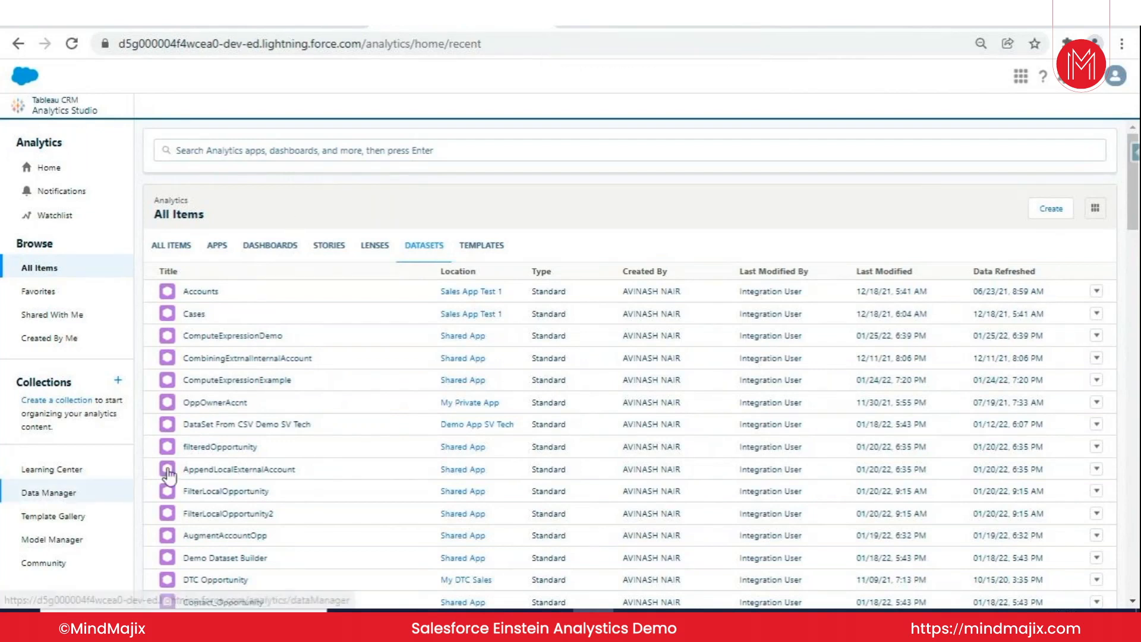
- Open Data Manager from Analytics Studio and show its Connect page
{"action": "left_click", "coordinate": [1063, 76]}
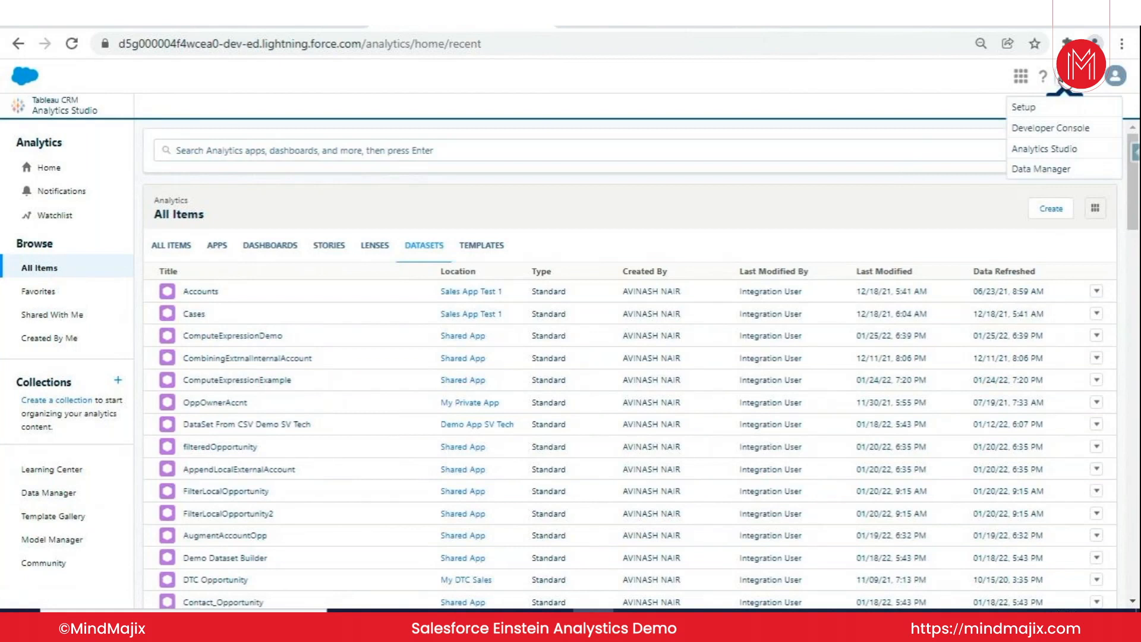
{"action": "left_click", "coordinate": [1041, 170]}
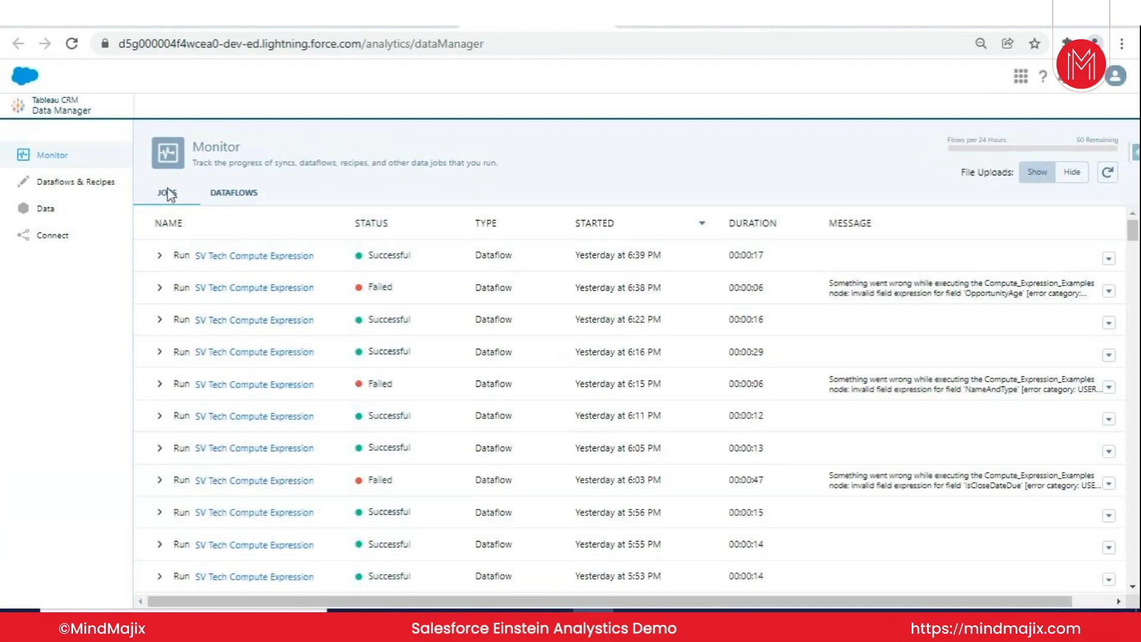
{"action": "left_click", "coordinate": [406, 19]}
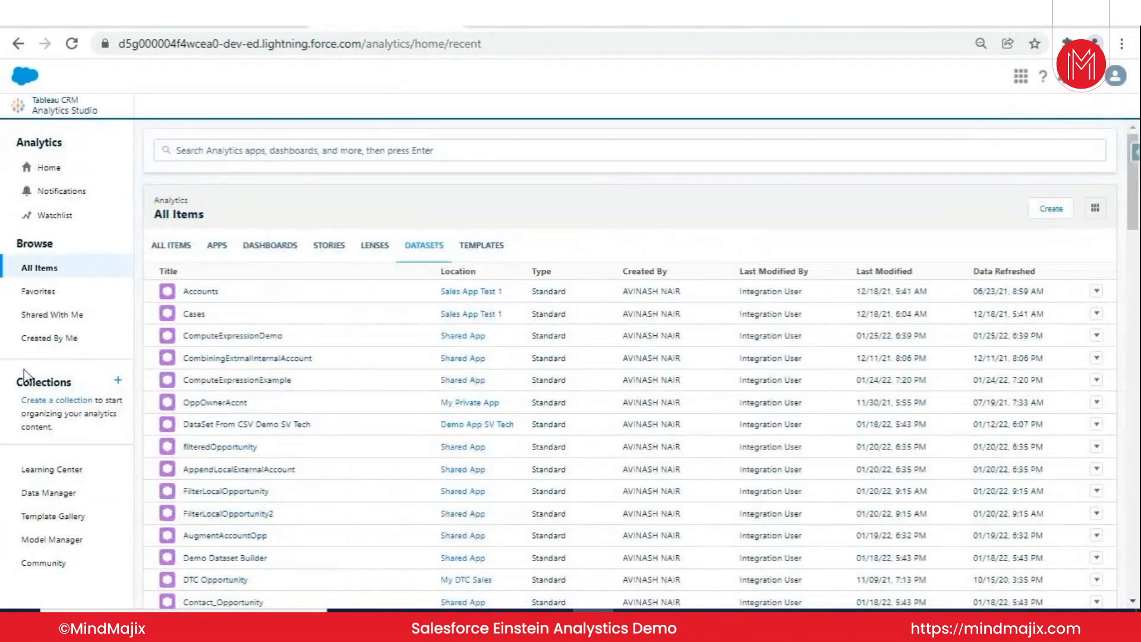
{"action": "left_click", "coordinate": [68, 493]}
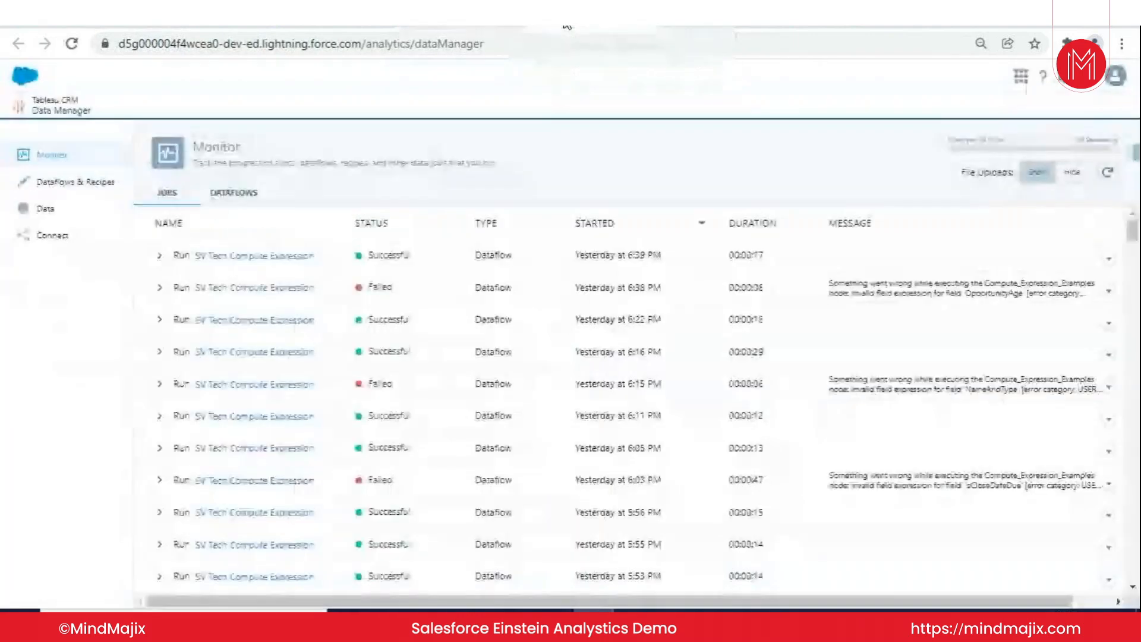
{"action": "left_click", "coordinate": [51, 235]}
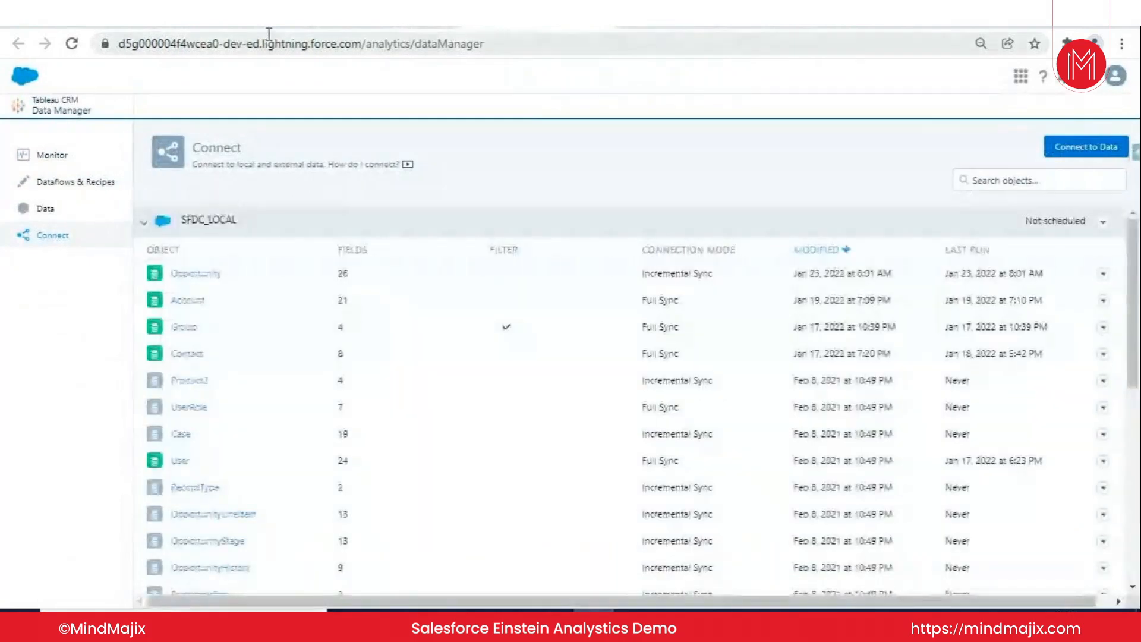
- Switch to Salesforce Setup, search the apps and items for "Opp" and open the Opportunities list
{"action": "left_click", "coordinate": [244, 27]}
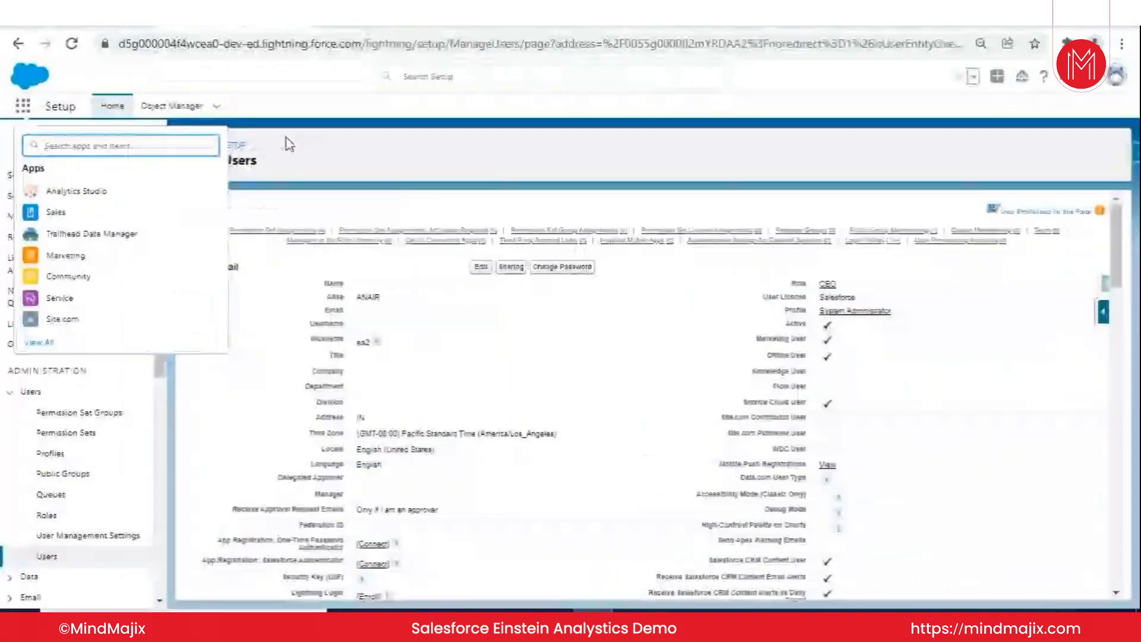
{"action": "left_click", "coordinate": [36, 147]}
{"action": "type", "text": "Sa"}
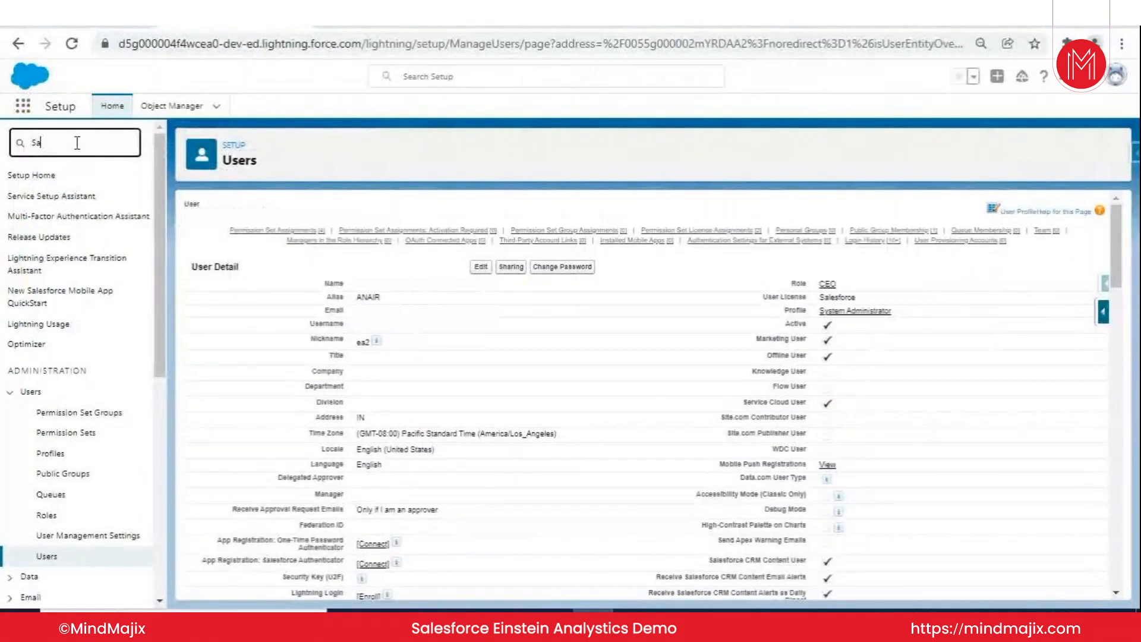
{"action": "left_click", "coordinate": [23, 106]}
{"action": "type", "text": "Opp"}
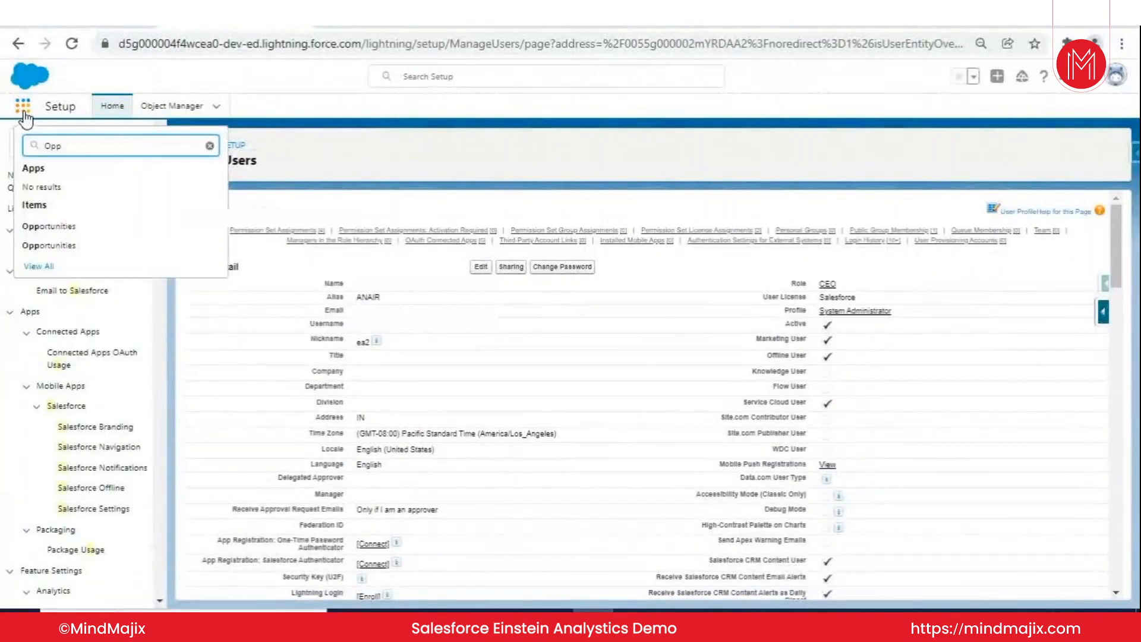
{"action": "left_click", "coordinate": [76, 246]}
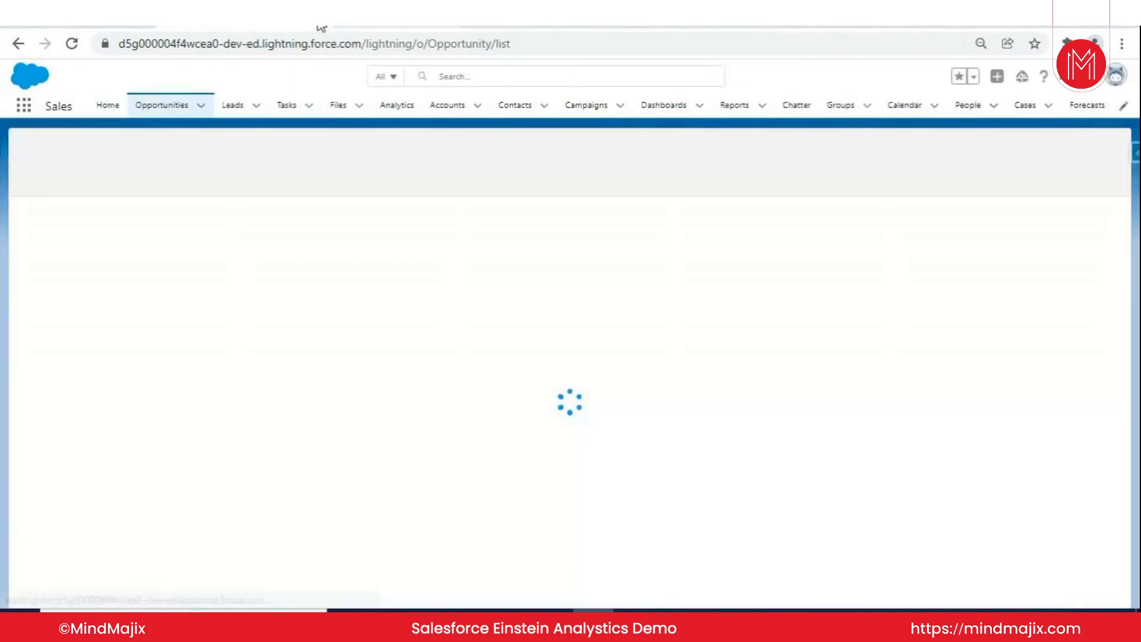
- Compare the Opportunities list with Analytics Studio, and review the connected objects on Data Manager's Connect page
{"action": "left_click", "coordinate": [367, 27]}
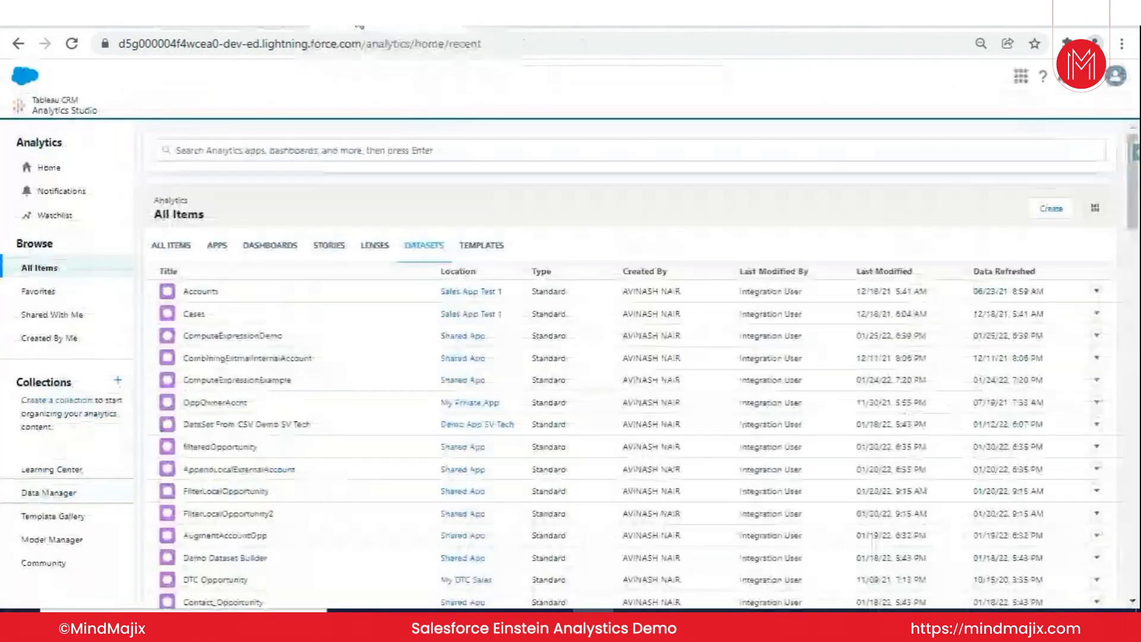
{"action": "left_click", "coordinate": [229, 26]}
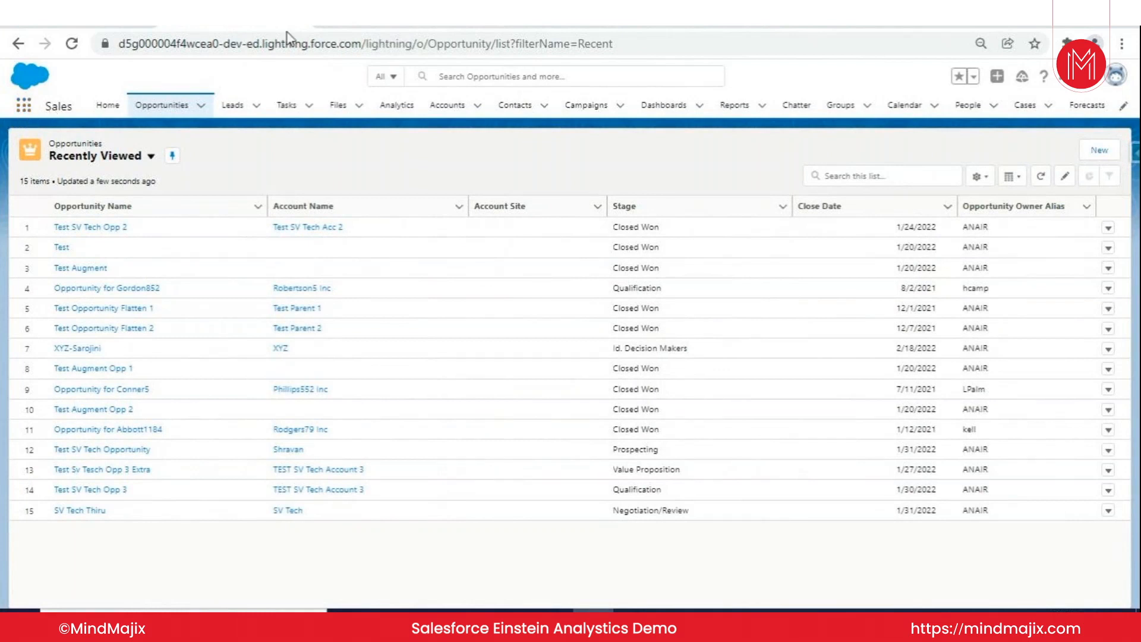
{"action": "left_click", "coordinate": [363, 27]}
{"action": "left_click", "coordinate": [538, 27]}
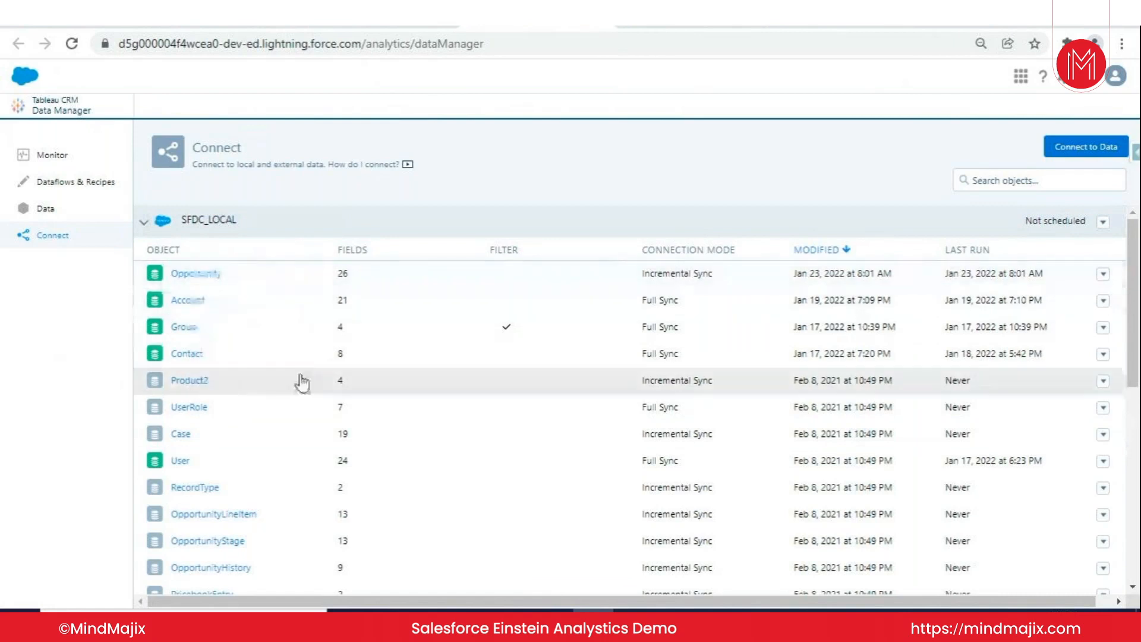
{"action": "scroll", "coordinate": [302, 382], "scroll_direction": "down", "scroll_amount": 10}
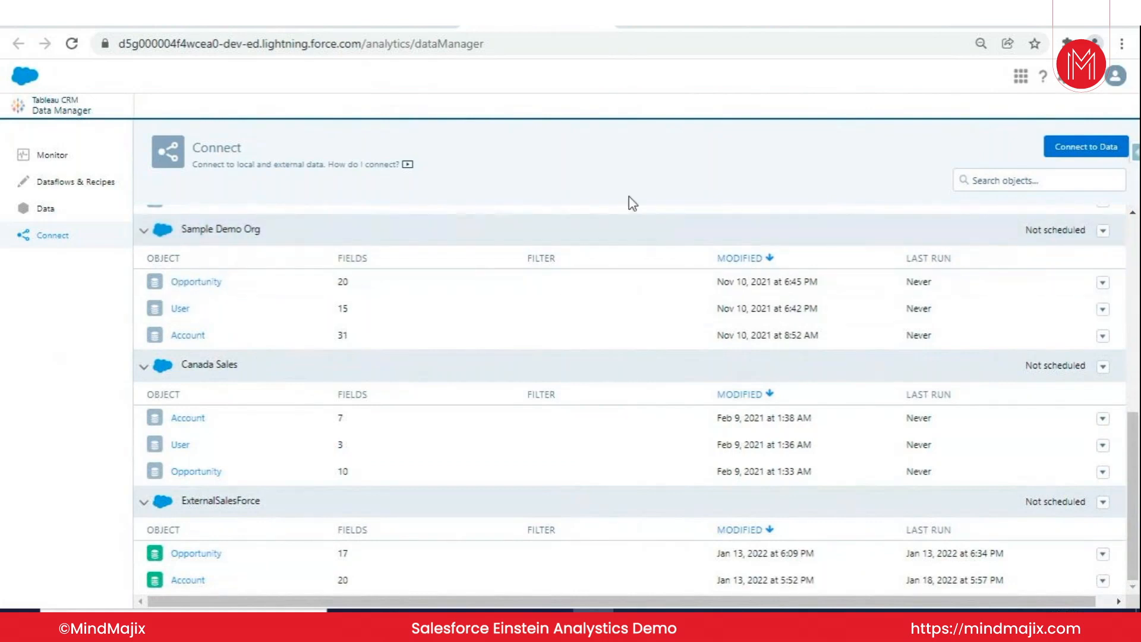
{"action": "scroll", "coordinate": [963, 238], "scroll_direction": "up", "scroll_amount": 2}
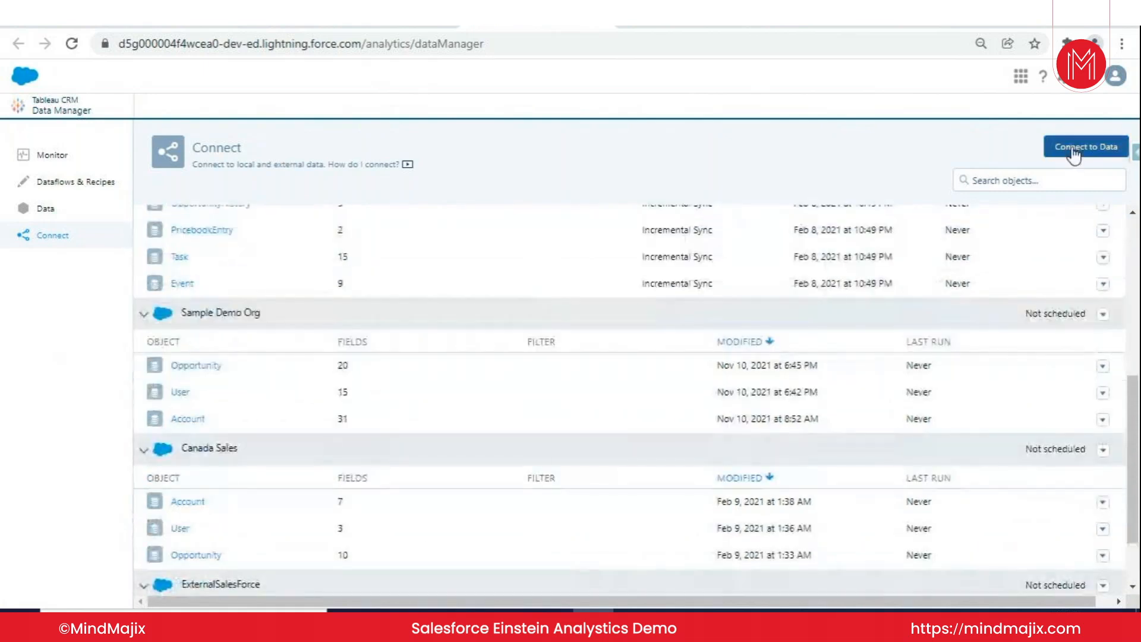
- Start adding a new input connection to data and view the available remote connector types
{"action": "left_click", "coordinate": [1074, 151]}
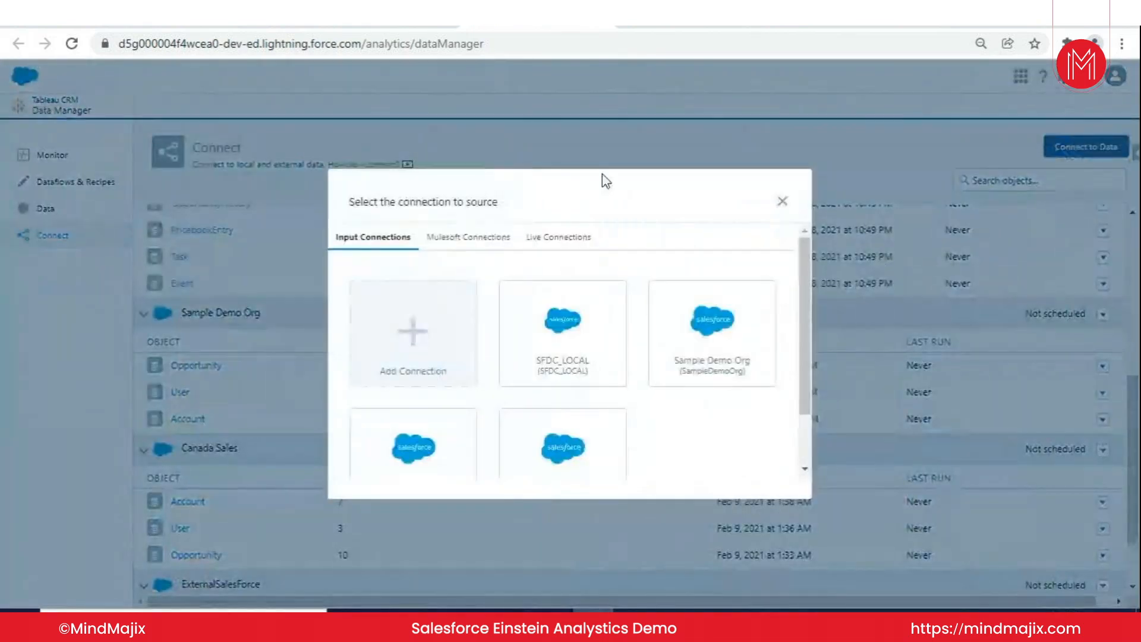
{"action": "scroll", "coordinate": [565, 309], "scroll_direction": "down", "scroll_amount": 1}
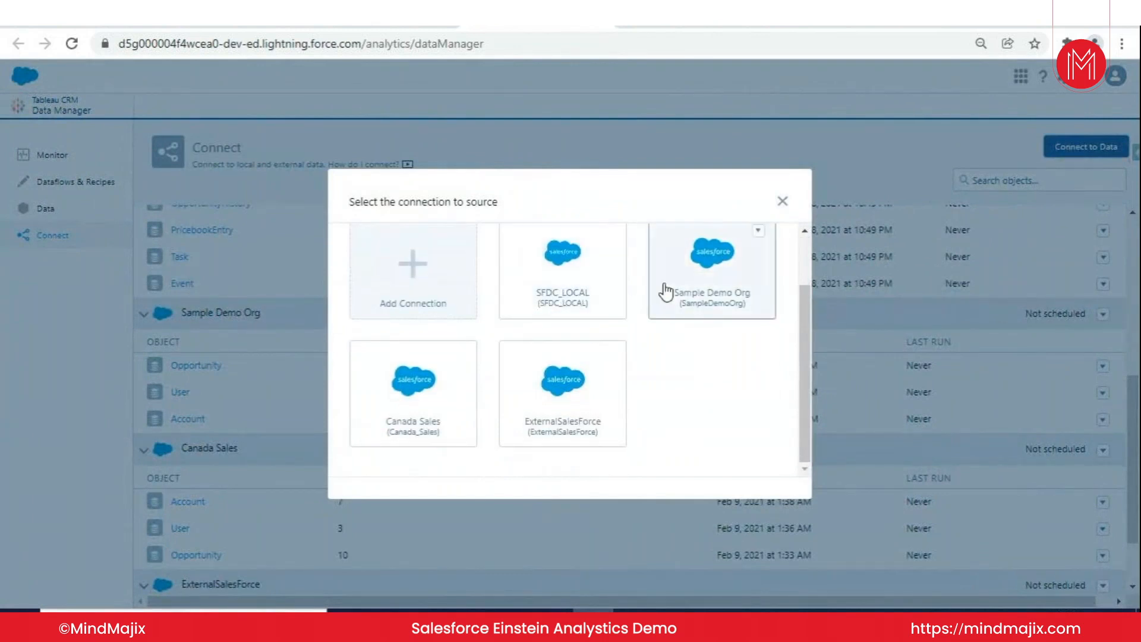
{"action": "left_click", "coordinate": [456, 291]}
{"action": "scroll", "coordinate": [562, 277], "scroll_direction": "up", "scroll_amount": 1}
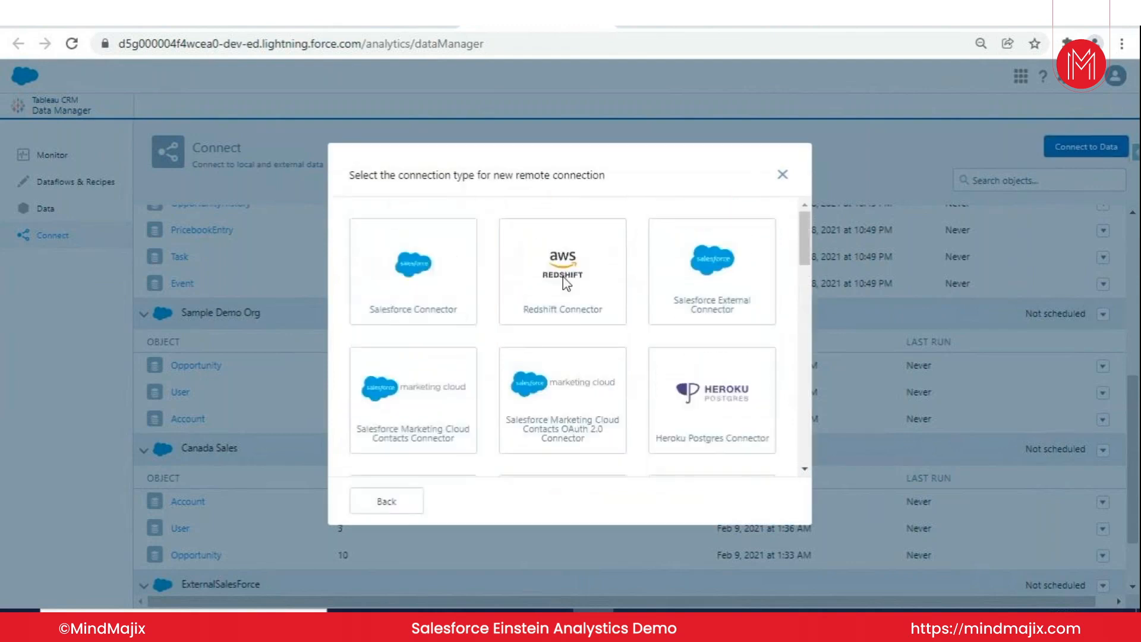
- Open the Salesforce External Connector setup form, examine its connection fields down to the service URL, and close it without saving
{"action": "left_click", "coordinate": [712, 286]}
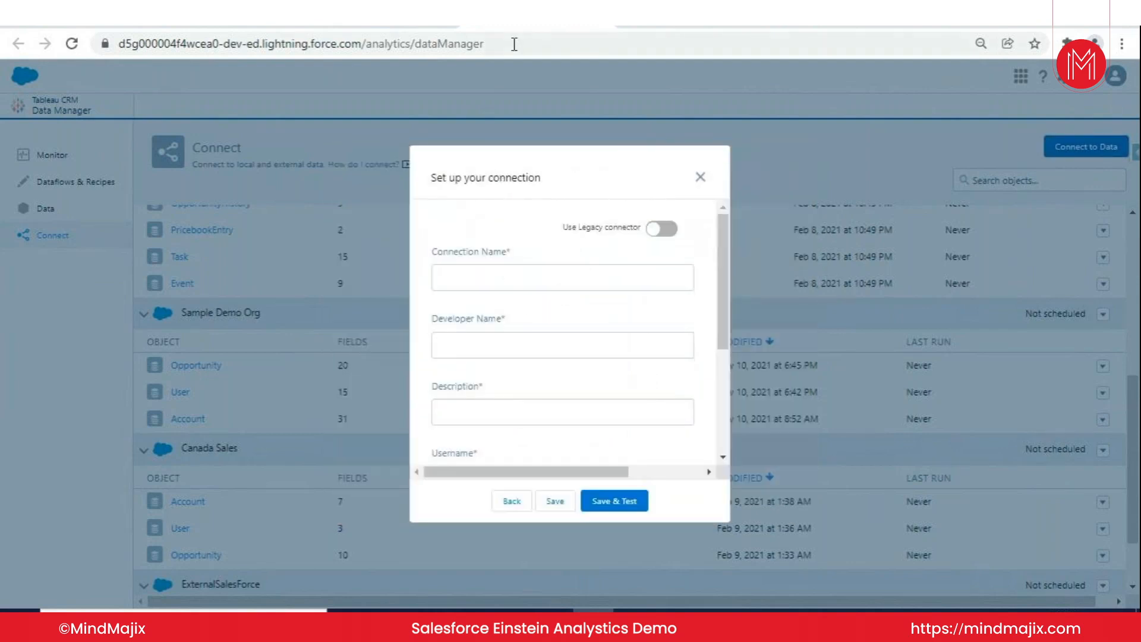
{"action": "scroll", "coordinate": [510, 271], "scroll_direction": "down", "scroll_amount": 3}
{"action": "scroll", "coordinate": [510, 268], "scroll_direction": "up", "scroll_amount": 1}
{"action": "scroll", "coordinate": [509, 272], "scroll_direction": "down", "scroll_amount": 2}
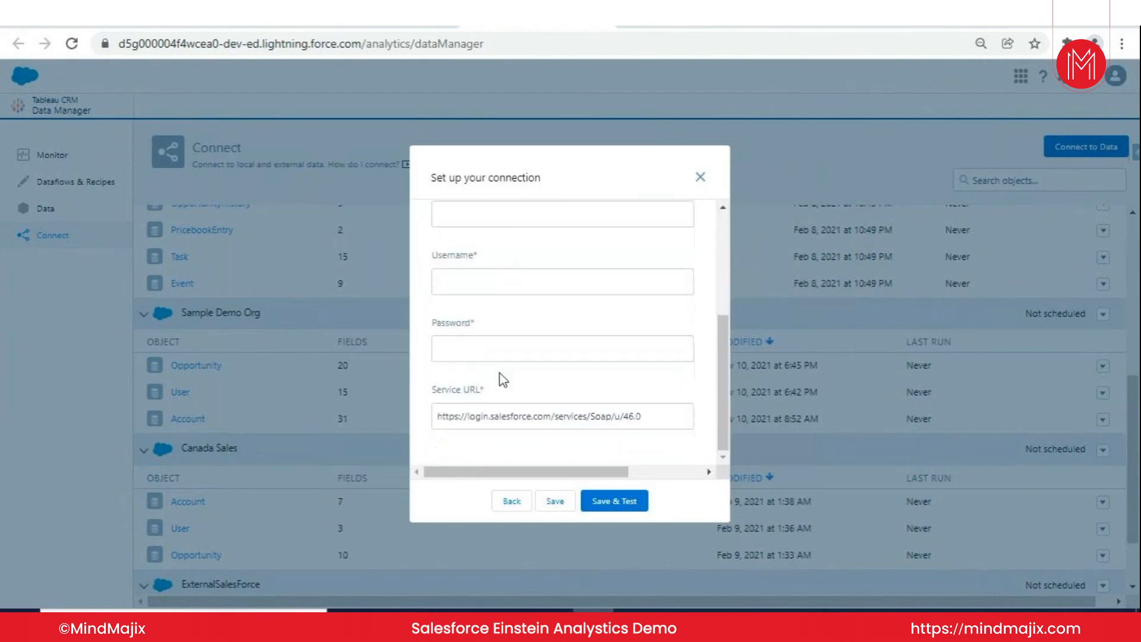
{"action": "left_click", "coordinate": [701, 178]}
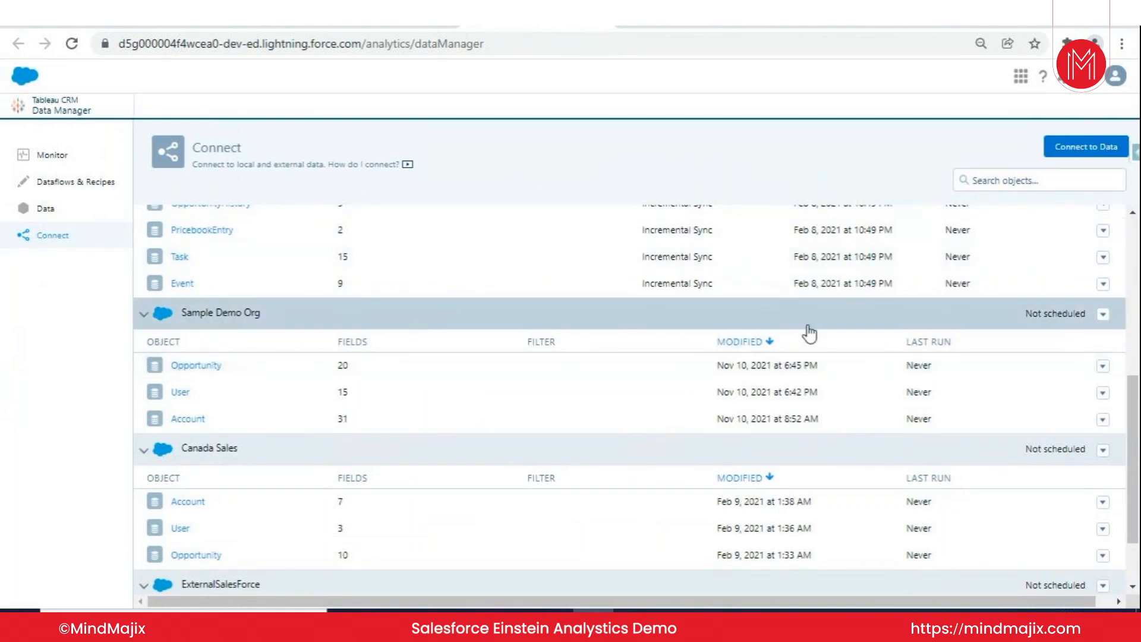
- Connect to data again, view the objects of the SFDC_LOCAL connection, and go back to open the object selection for Sample Demo Org
{"action": "left_click", "coordinate": [1089, 143]}
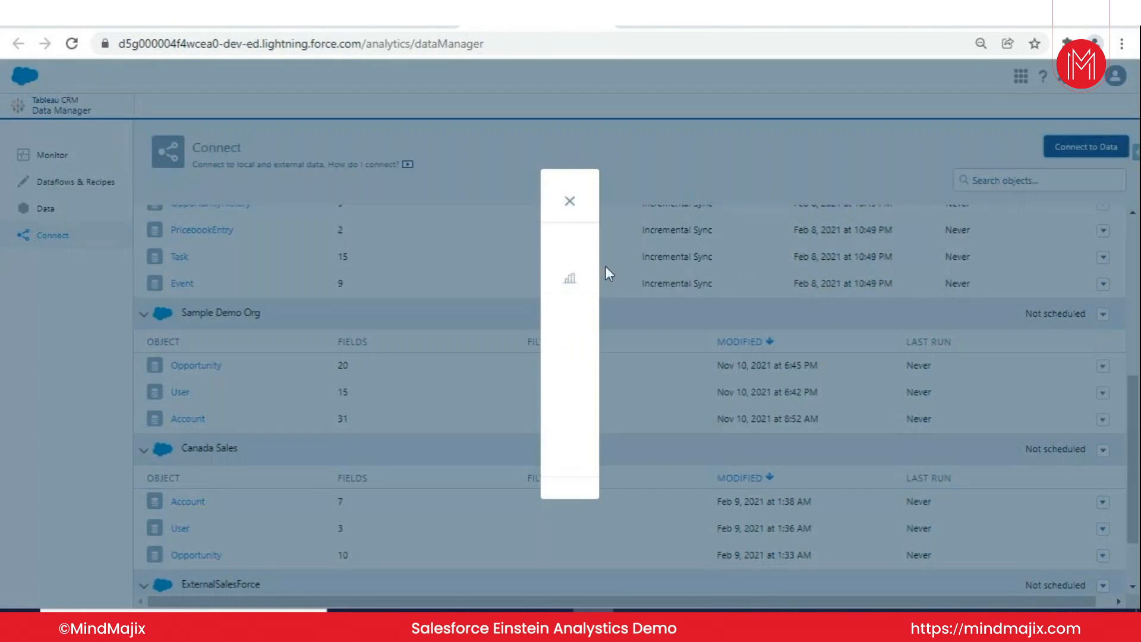
{"action": "left_click", "coordinate": [601, 323]}
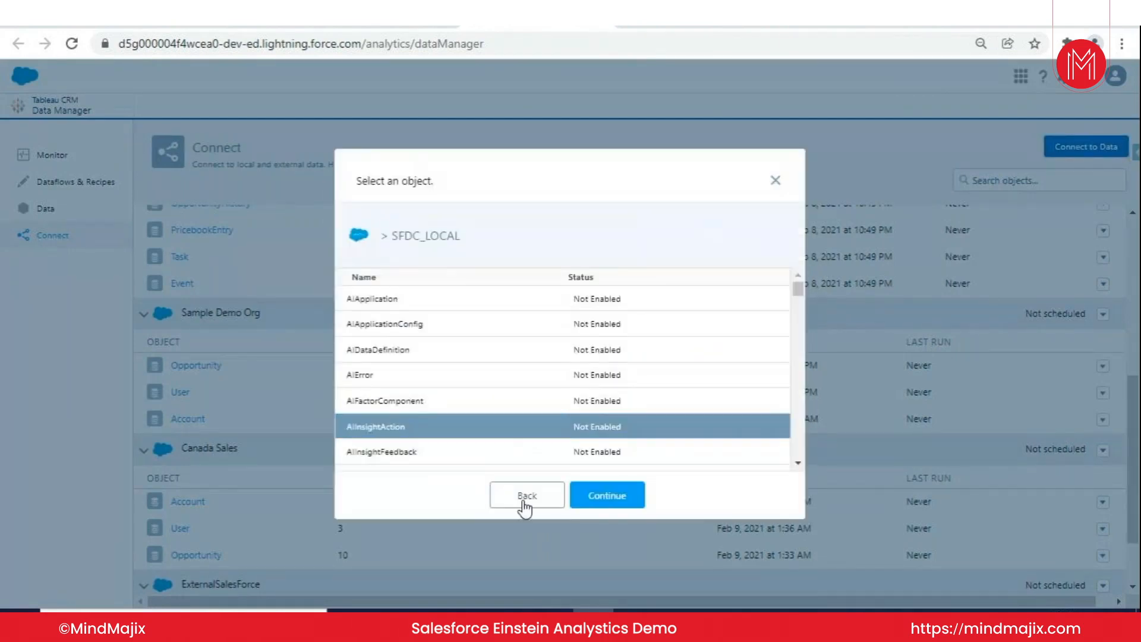
{"action": "left_click", "coordinate": [525, 508]}
{"action": "scroll", "coordinate": [713, 326], "scroll_direction": "down", "scroll_amount": 2}
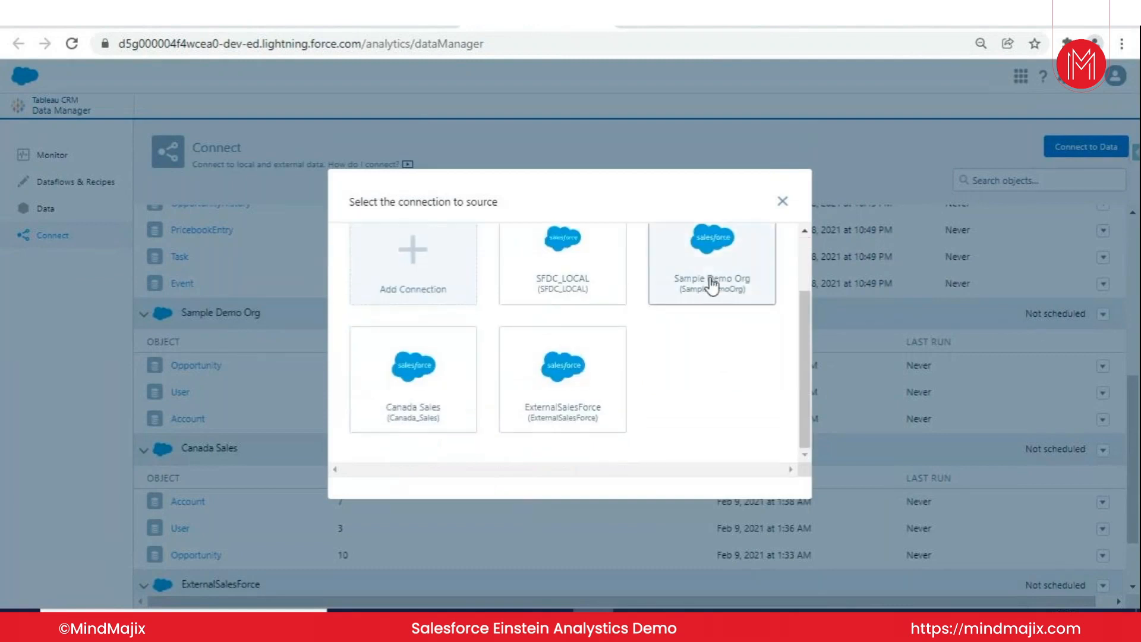
{"action": "left_click", "coordinate": [712, 286]}
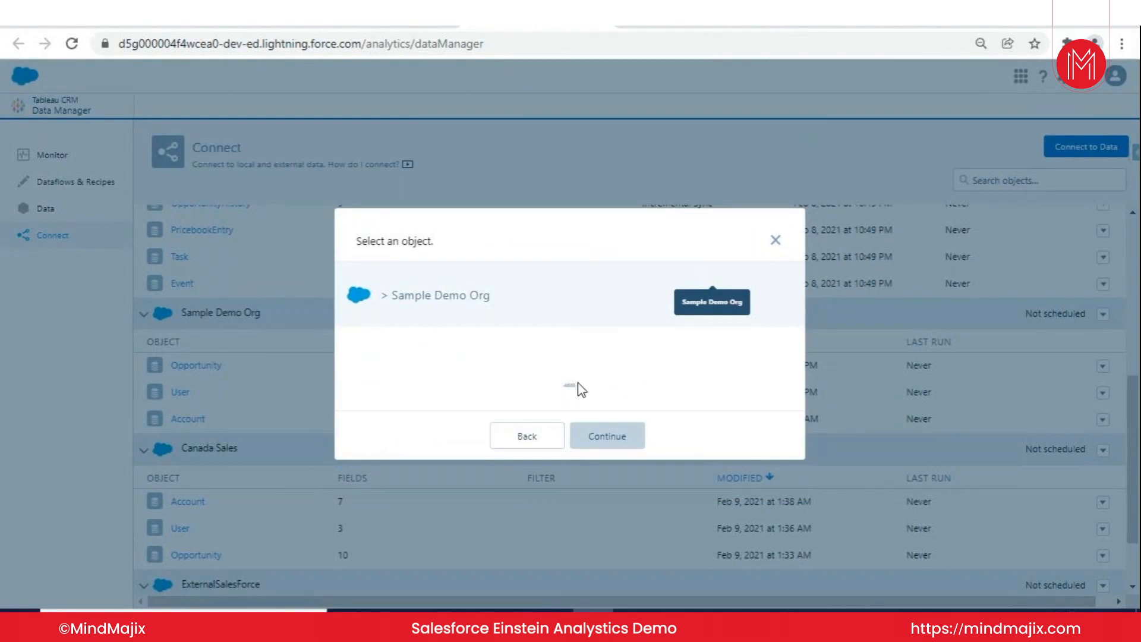
- Look through the Sample Demo Org object list, choose the Contact object, and continue to its field selection
{"action": "scroll", "coordinate": [468, 377], "scroll_direction": "down", "scroll_amount": 10}
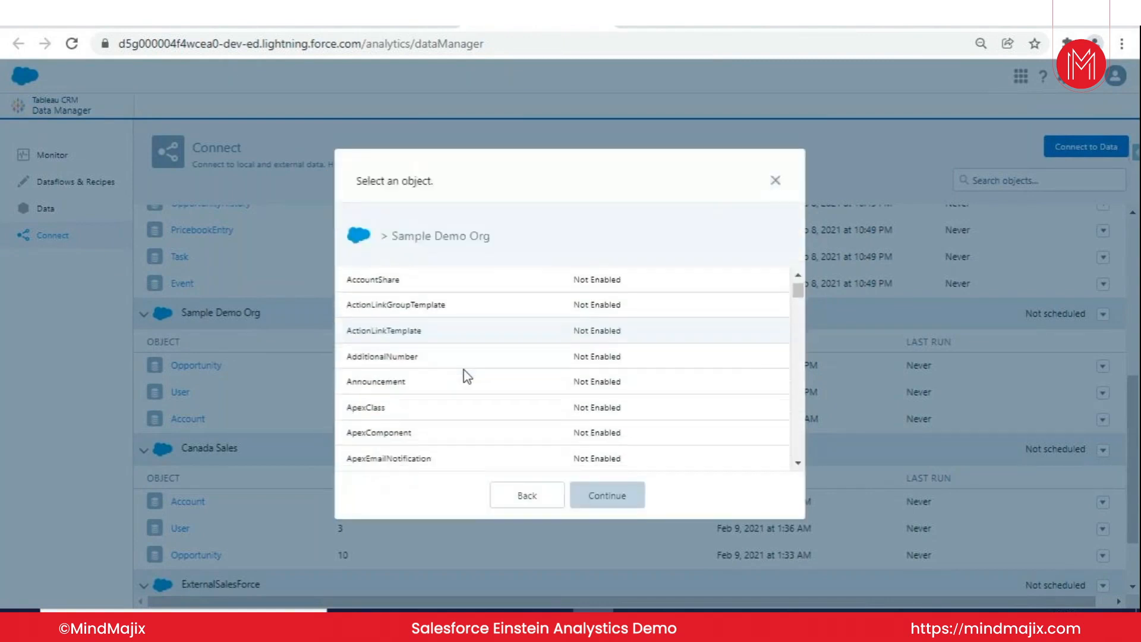
{"action": "scroll", "coordinate": [467, 377], "scroll_direction": "down", "scroll_amount": 15}
{"action": "scroll", "coordinate": [467, 376], "scroll_direction": "up", "scroll_amount": 3}
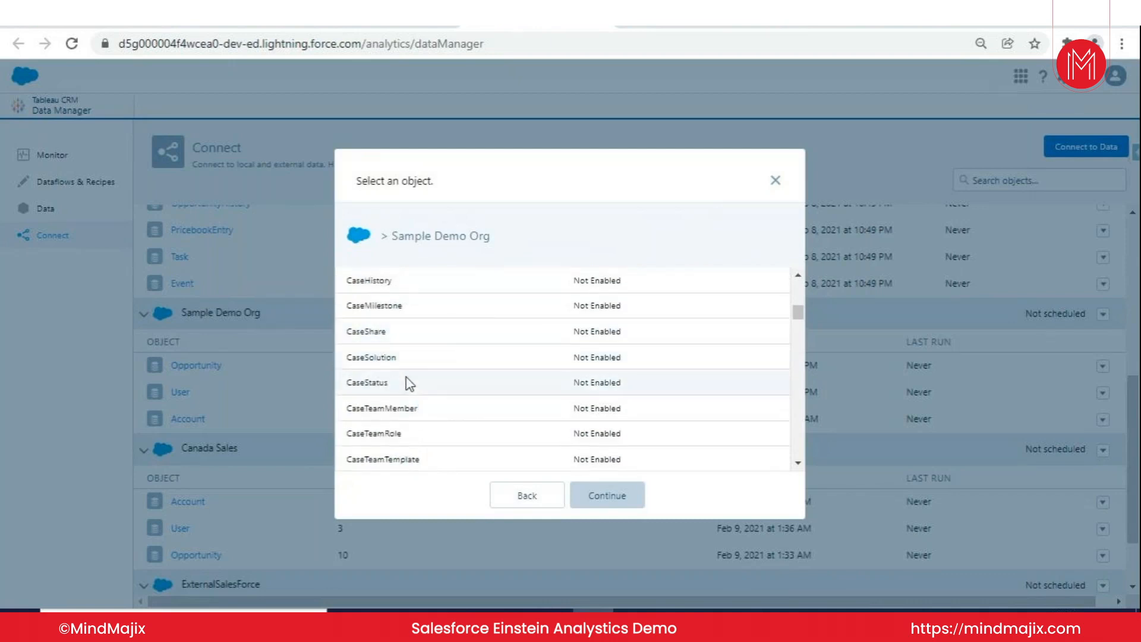
{"action": "scroll", "coordinate": [448, 385], "scroll_direction": "down", "scroll_amount": 1}
{"action": "scroll", "coordinate": [448, 383], "scroll_direction": "down", "scroll_amount": 15}
{"action": "scroll", "coordinate": [387, 365], "scroll_direction": "up", "scroll_amount": 2}
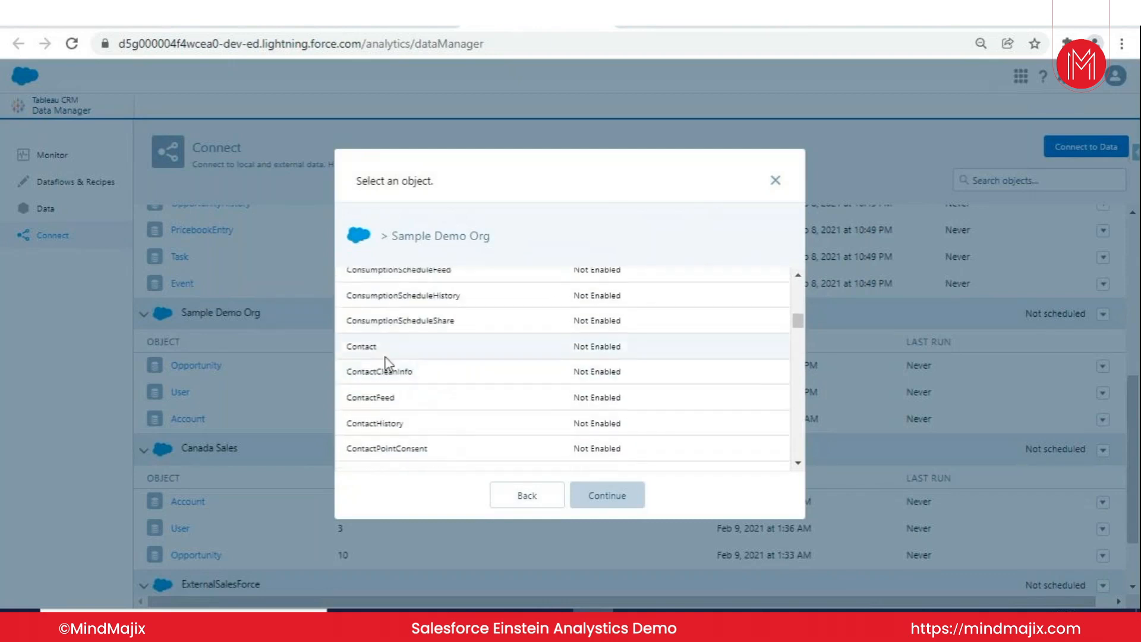
{"action": "left_click", "coordinate": [434, 353]}
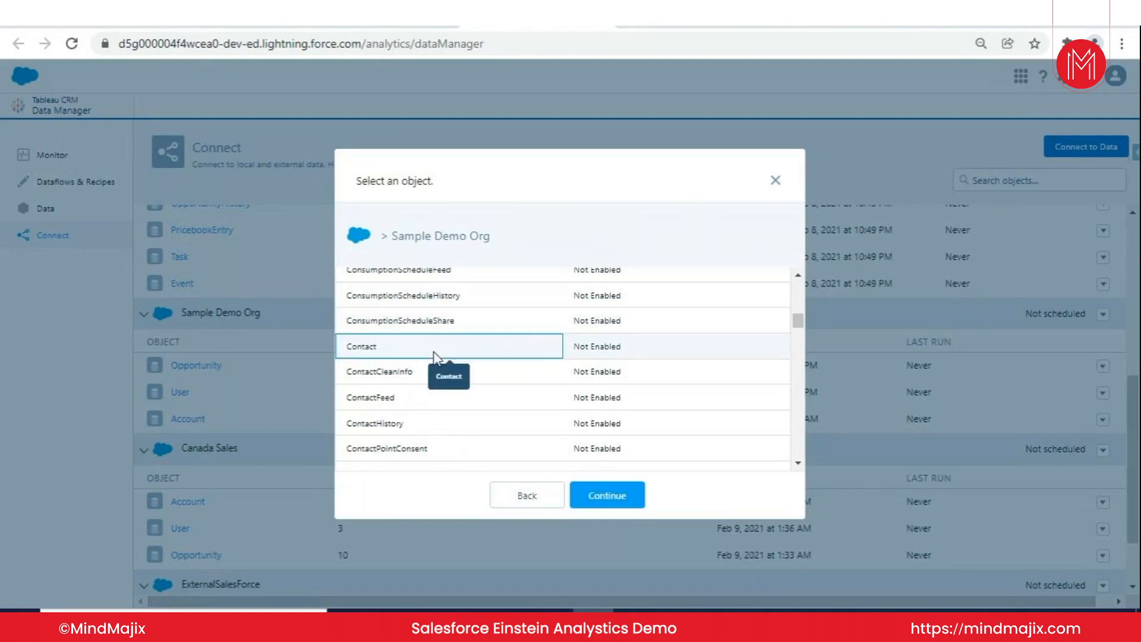
{"action": "left_click", "coordinate": [618, 493]}
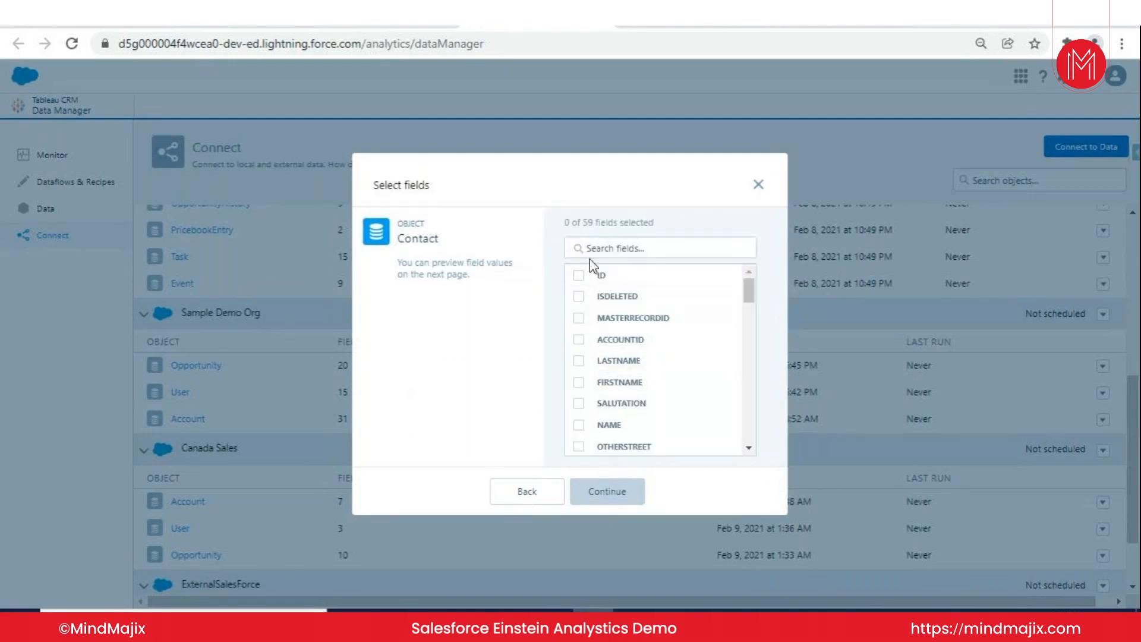
- Select the ID and MASTERRECORDID fields of Contact, open the source data preview, and close it without saving
{"action": "left_click", "coordinate": [599, 274]}
{"action": "left_click", "coordinate": [613, 319]}
{"action": "left_click", "coordinate": [615, 497]}
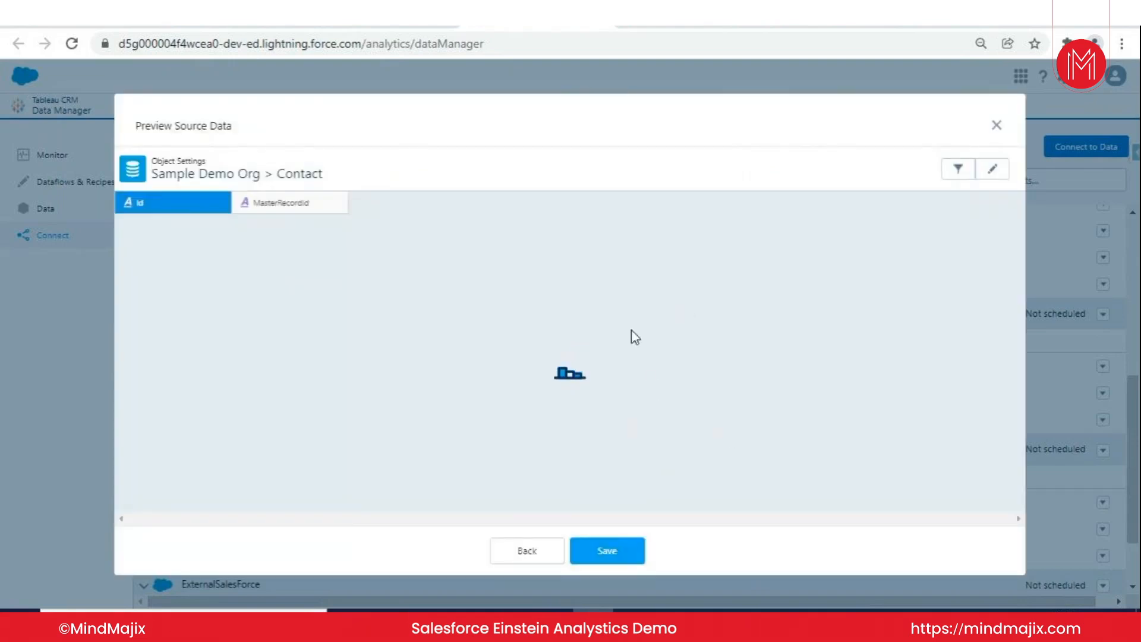
{"action": "left_click", "coordinate": [997, 126]}
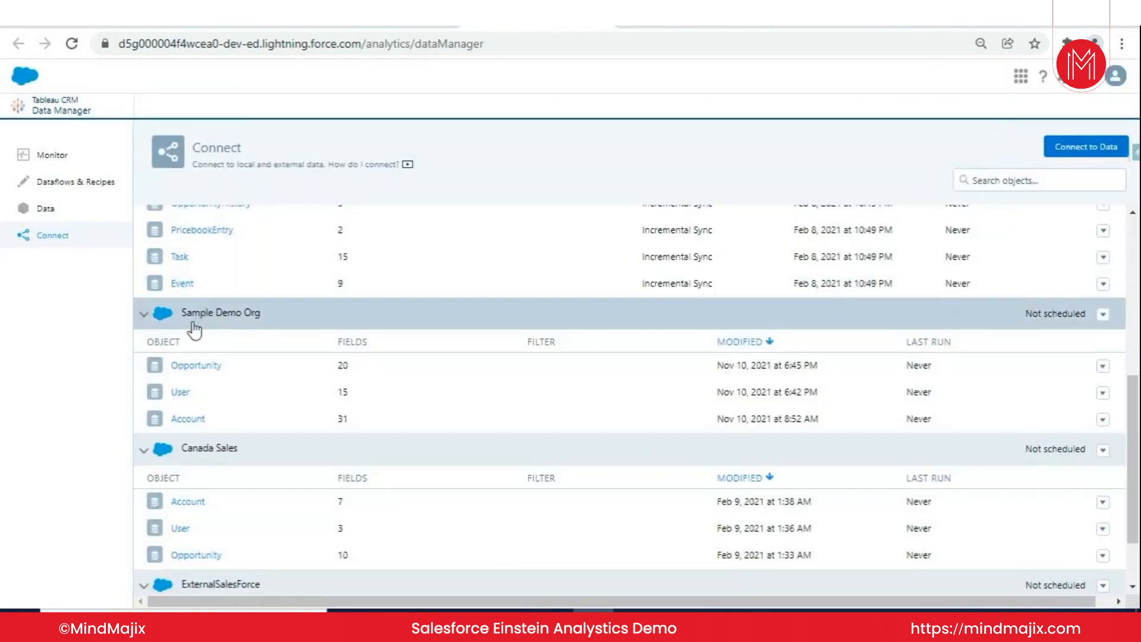
- Review the objects under every connection on the Connect page, and revisit the Opportunities list and Analytics Studio datasets
{"action": "scroll", "coordinate": [283, 324], "scroll_direction": "down", "scroll_amount": 2}
{"action": "scroll", "coordinate": [255, 494], "scroll_direction": "up", "scroll_amount": 2}
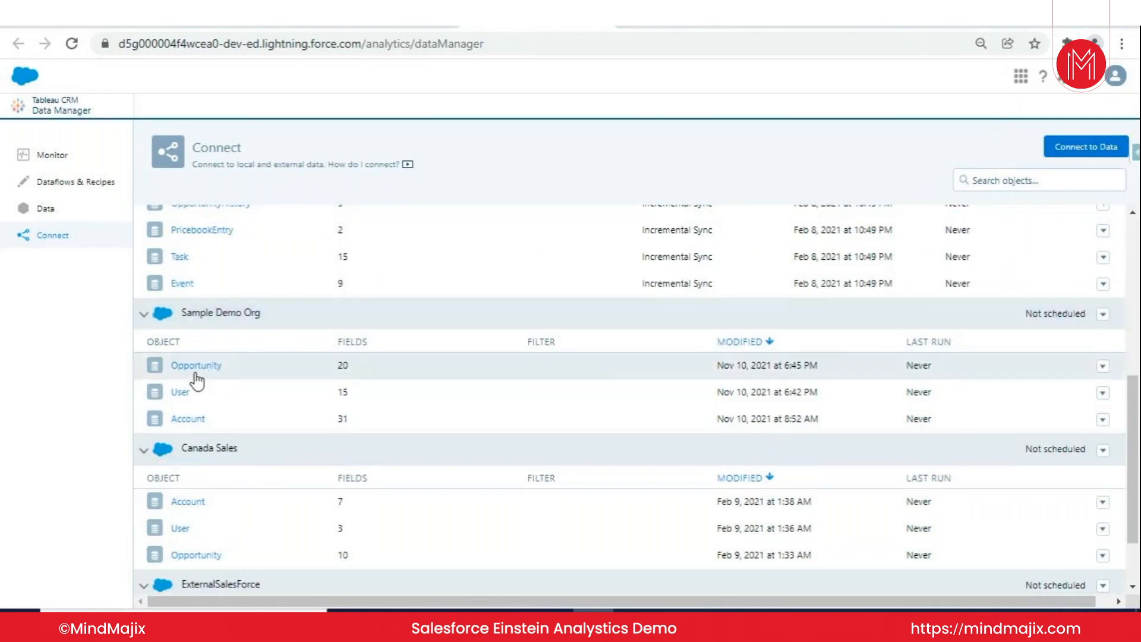
{"action": "scroll", "coordinate": [223, 398], "scroll_direction": "down", "scroll_amount": 2}
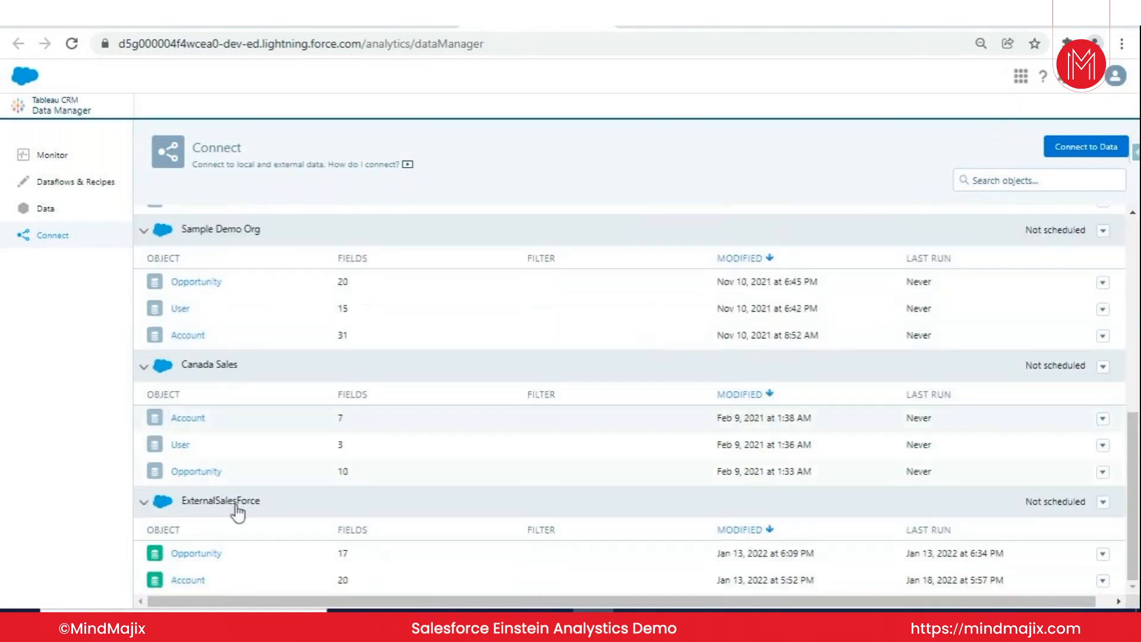
{"action": "scroll", "coordinate": [345, 455], "scroll_direction": "up", "scroll_amount": 6}
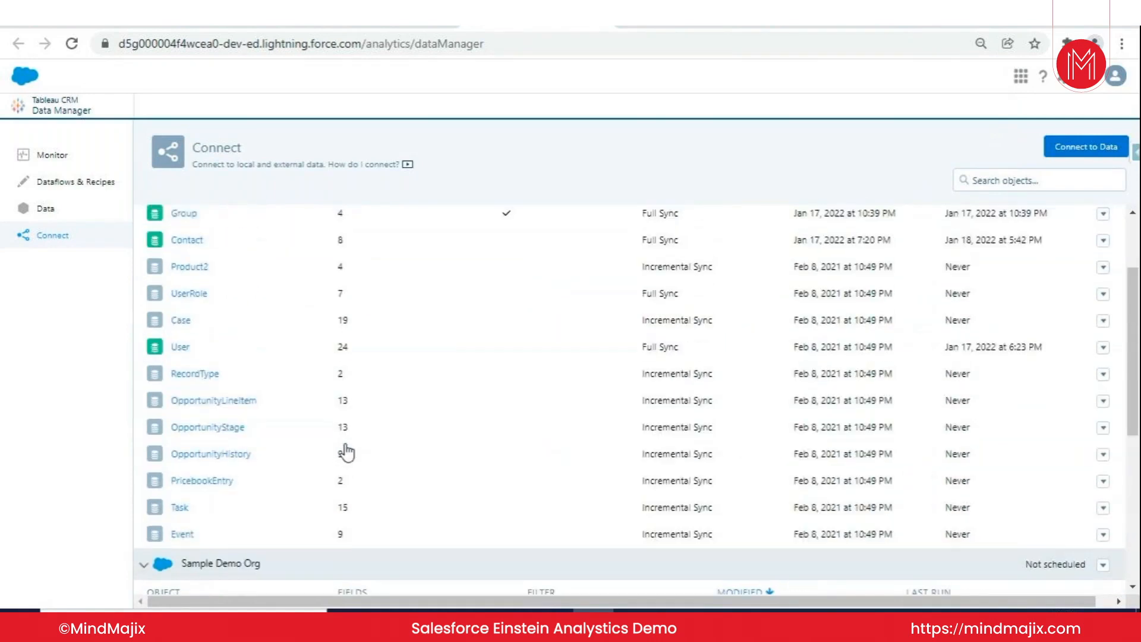
{"action": "scroll", "coordinate": [346, 452], "scroll_direction": "up", "scroll_amount": 3}
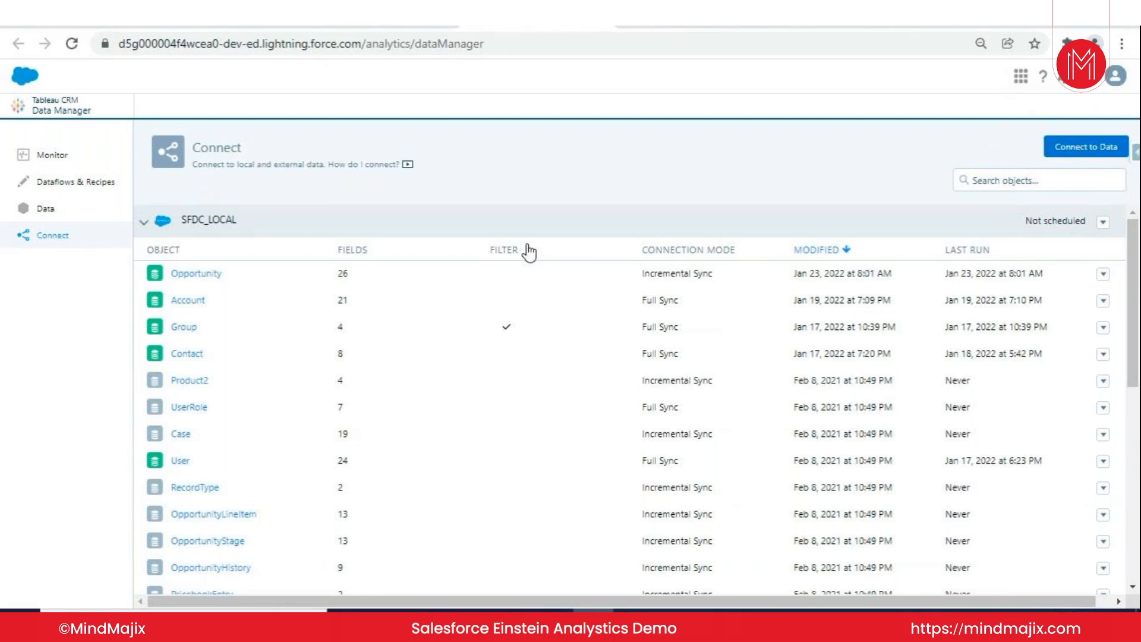
{"action": "left_click", "coordinate": [250, 26]}
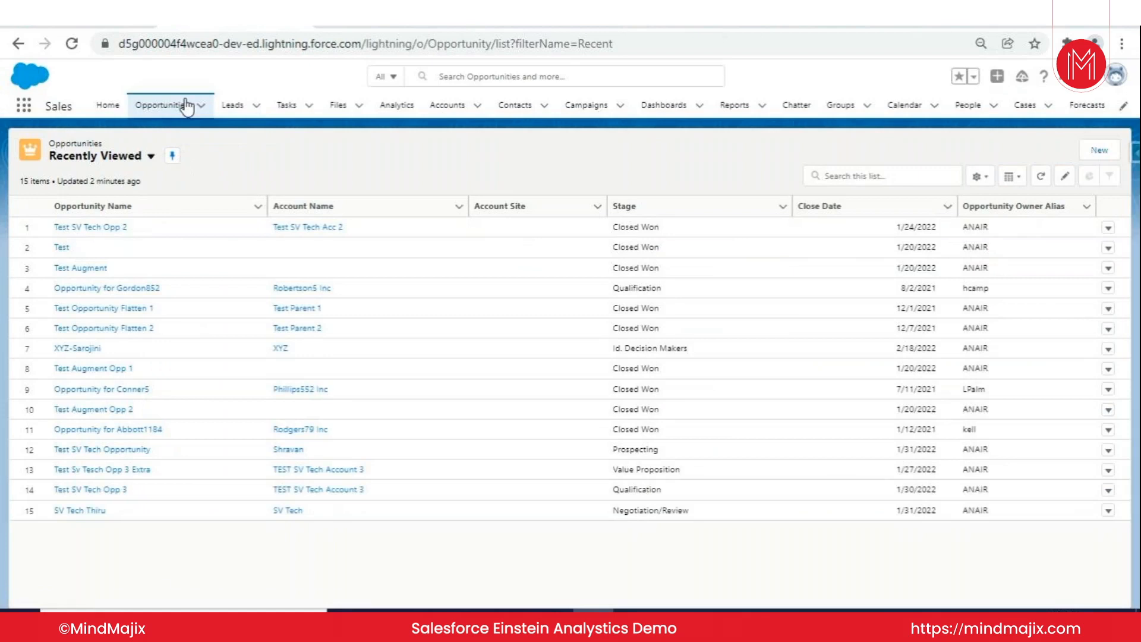
{"action": "left_click", "coordinate": [350, 26]}
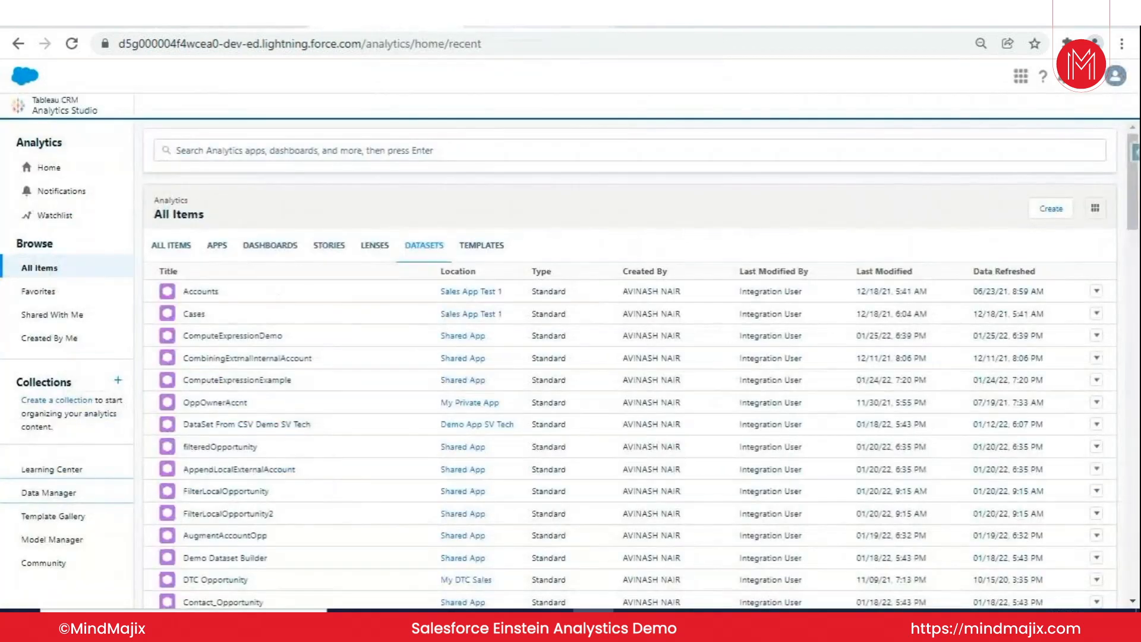
- Return to Data Manager and run the SFDC_LOCAL connection immediately
{"action": "left_click", "coordinate": [540, 26]}
{"action": "left_click", "coordinate": [1104, 224]}
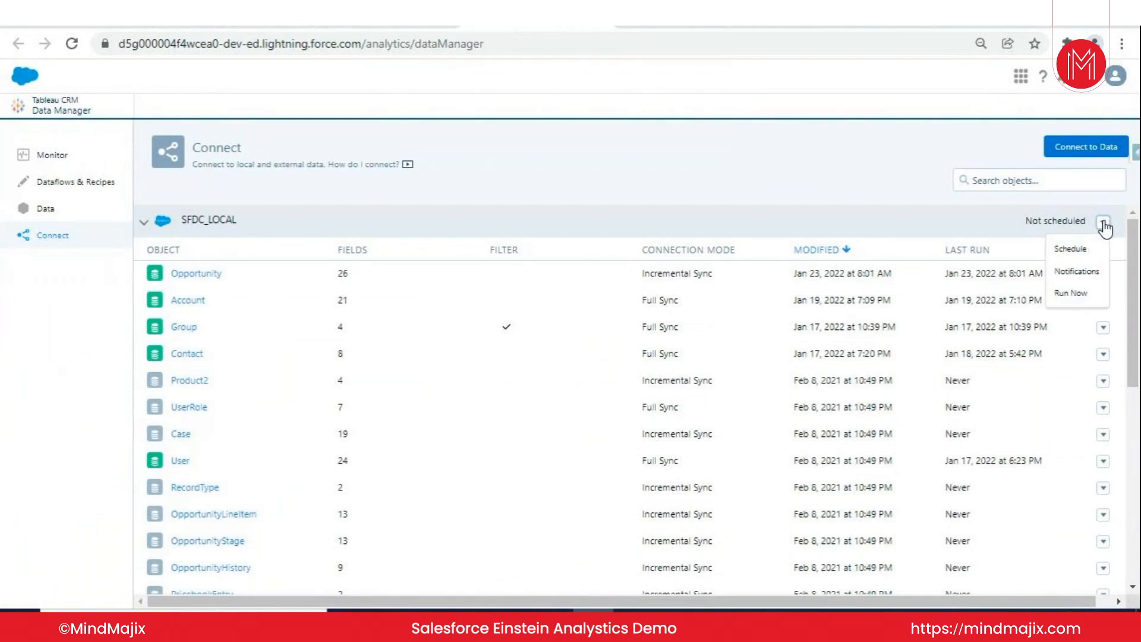
{"action": "left_click", "coordinate": [1073, 295]}
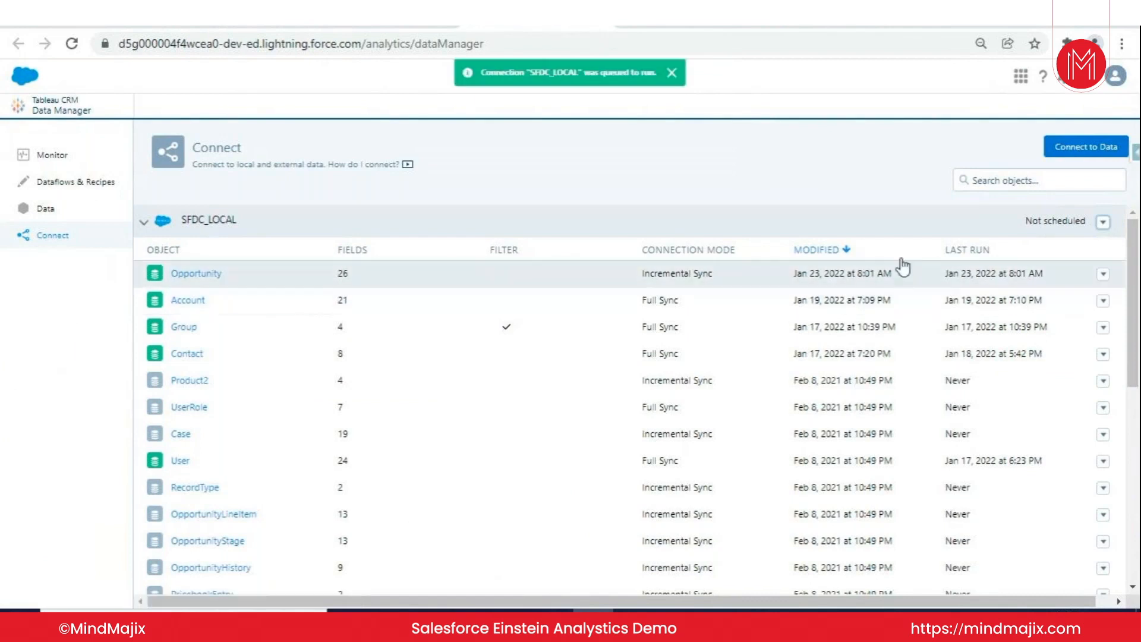
- Check the data sync jobs in Monitor, and go back to the Connect page to view the SFDC_LOCAL objects
{"action": "left_click", "coordinate": [87, 155]}
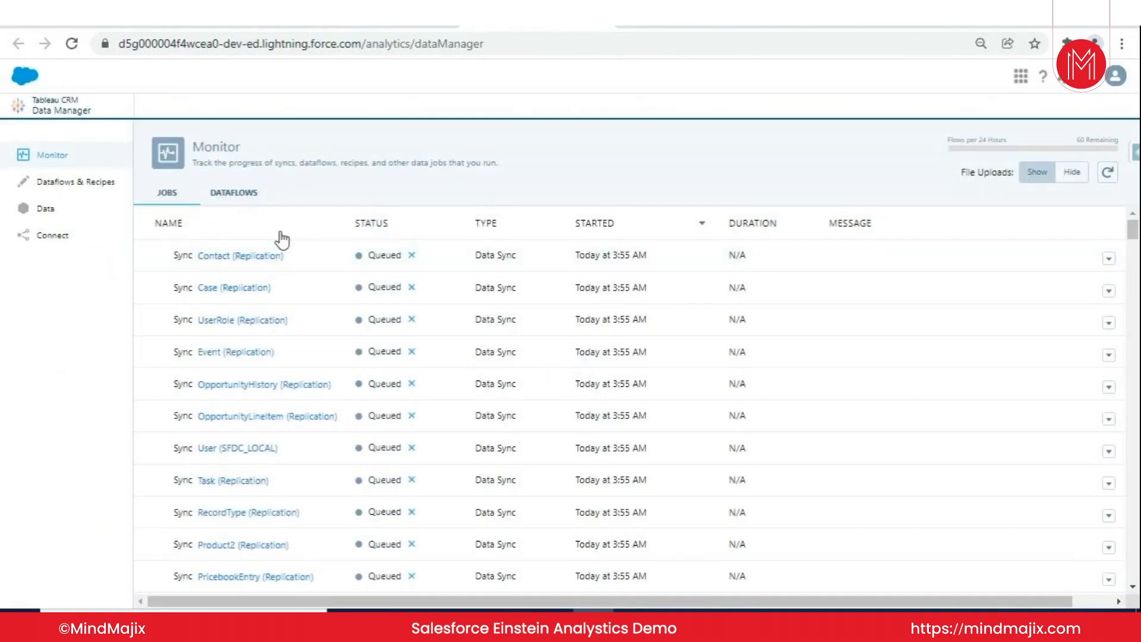
{"action": "scroll", "coordinate": [309, 238], "scroll_direction": "down", "scroll_amount": 5}
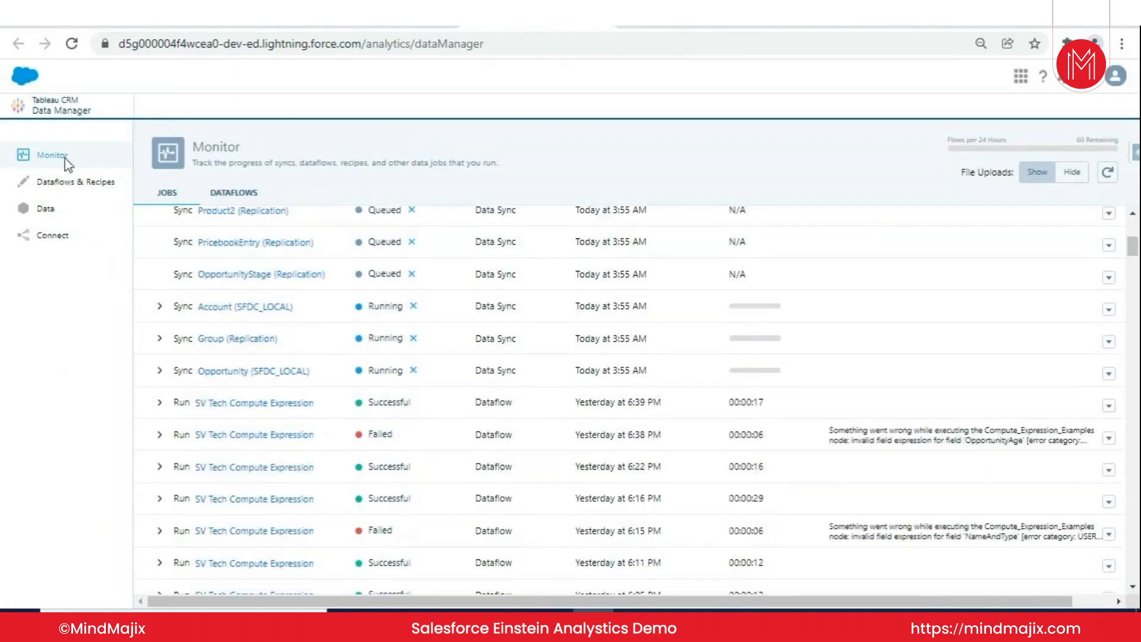
{"action": "left_click", "coordinate": [59, 235]}
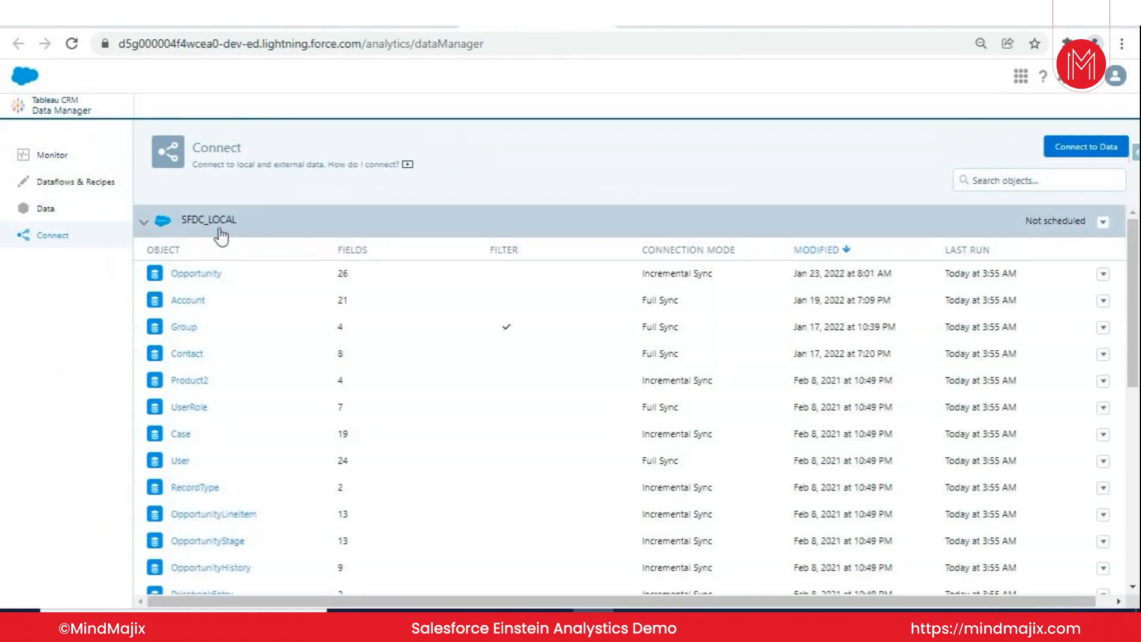
- Reopen Monitor and examine the status of each SFDC_LOCAL and replication sync job in the jobs list
{"action": "left_click", "coordinate": [84, 160]}
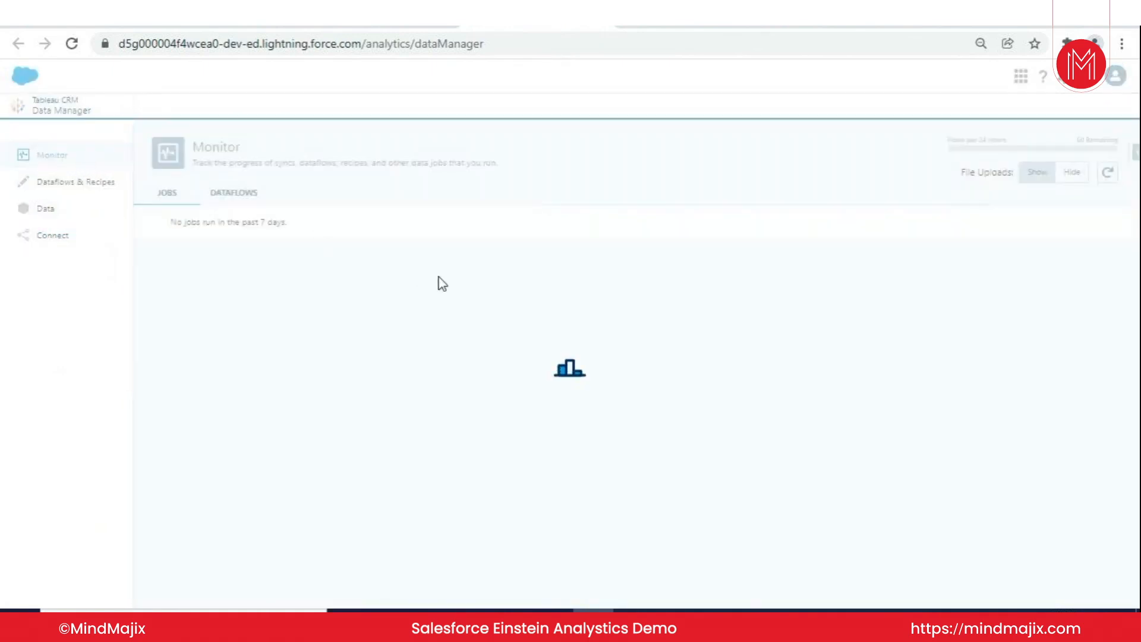
{"action": "scroll", "coordinate": [344, 328], "scroll_direction": "down", "scroll_amount": 5}
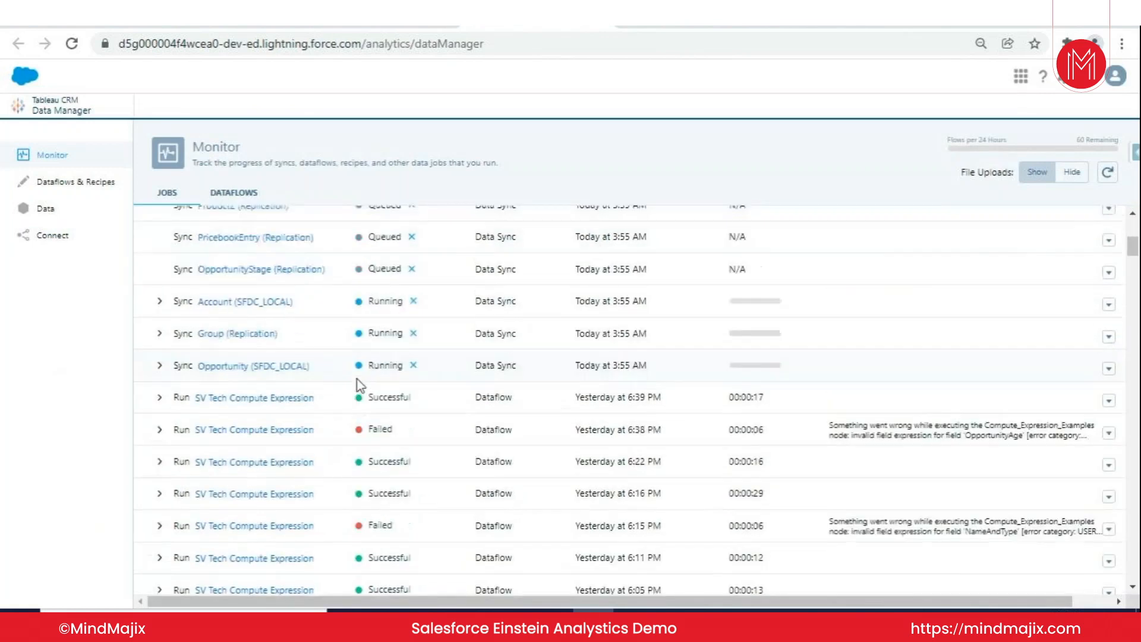
{"action": "scroll", "coordinate": [358, 383], "scroll_direction": "up", "scroll_amount": 2}
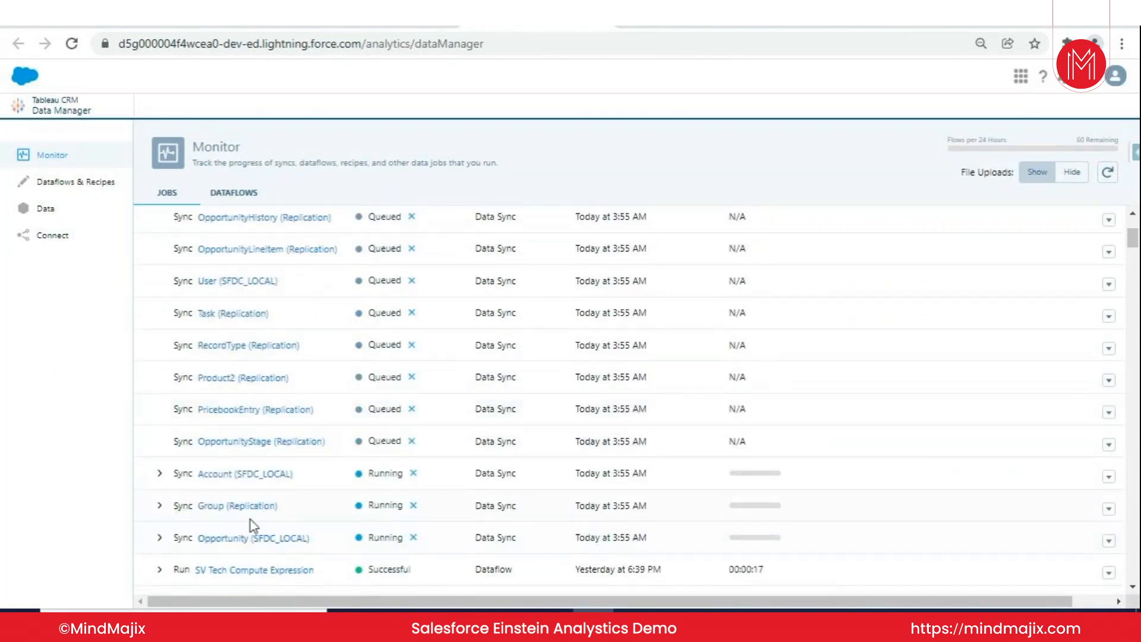
{"action": "scroll", "coordinate": [244, 535], "scroll_direction": "up", "scroll_amount": 2}
{"action": "scroll", "coordinate": [237, 448], "scroll_direction": "down", "scroll_amount": 2}
{"action": "scroll", "coordinate": [232, 470], "scroll_direction": "up", "scroll_amount": 1}
{"action": "scroll", "coordinate": [229, 455], "scroll_direction": "up", "scroll_amount": 2}
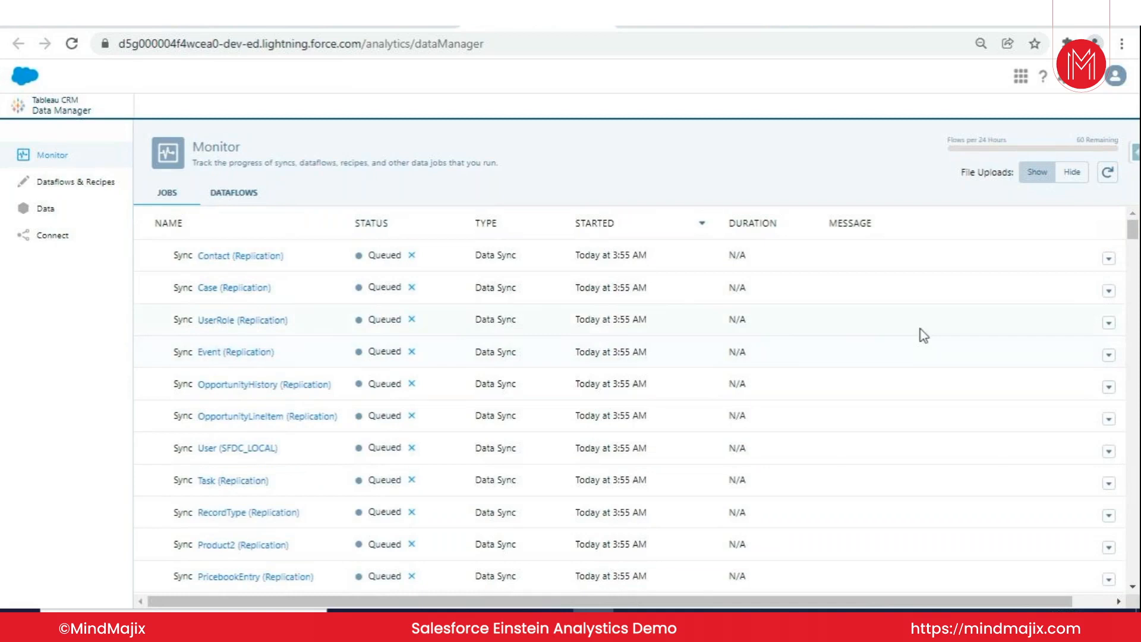
- Refresh the Monitor jobs list and recheck the progress of the sync jobs
{"action": "left_click", "coordinate": [1107, 172]}
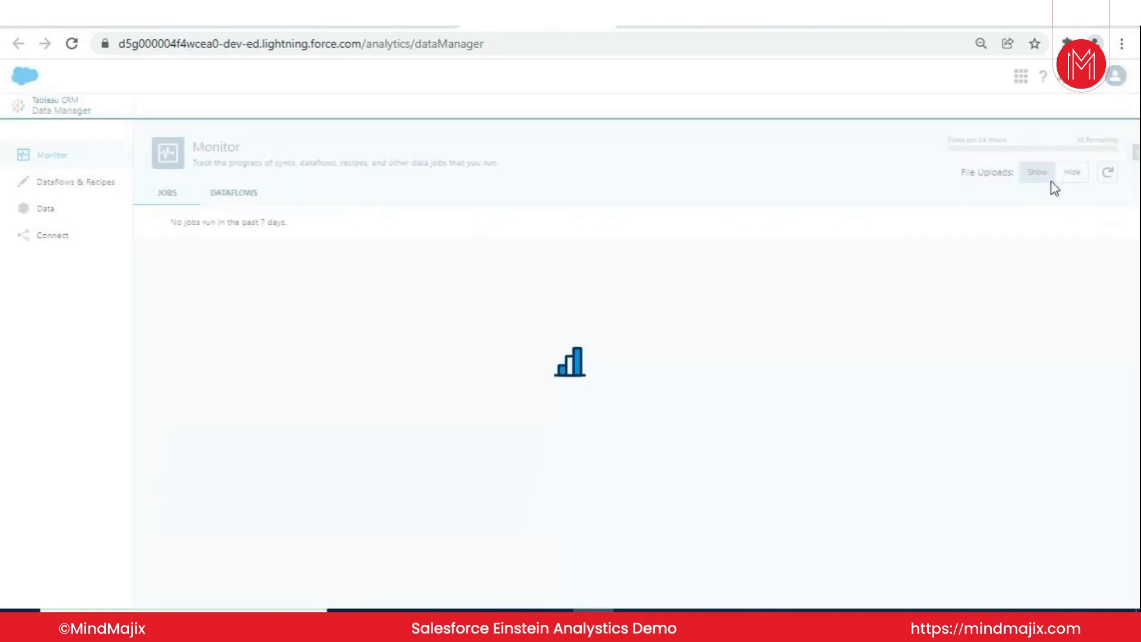
{"action": "scroll", "coordinate": [484, 367], "scroll_direction": "down", "scroll_amount": 3}
{"action": "scroll", "coordinate": [409, 446], "scroll_direction": "down", "scroll_amount": 2}
{"action": "scroll", "coordinate": [373, 477], "scroll_direction": "up", "scroll_amount": 3}
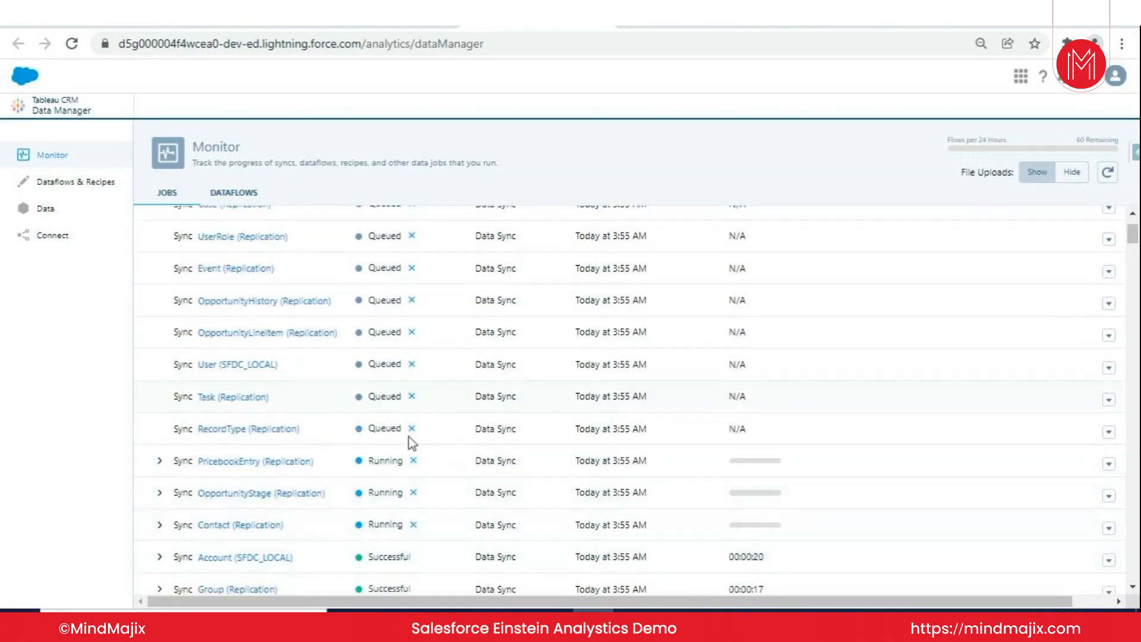
- Run the ExternalSalesForce connection immediately from the Connect page
{"action": "left_click", "coordinate": [91, 236]}
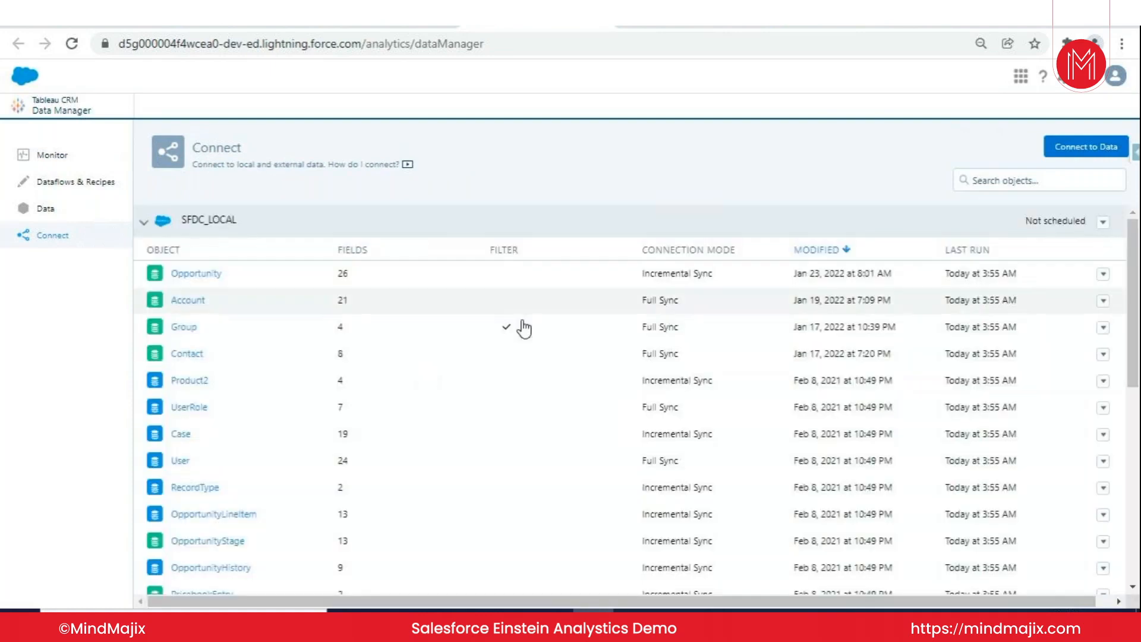
{"action": "scroll", "coordinate": [523, 324], "scroll_direction": "down", "scroll_amount": 10}
{"action": "left_click", "coordinate": [1102, 502]}
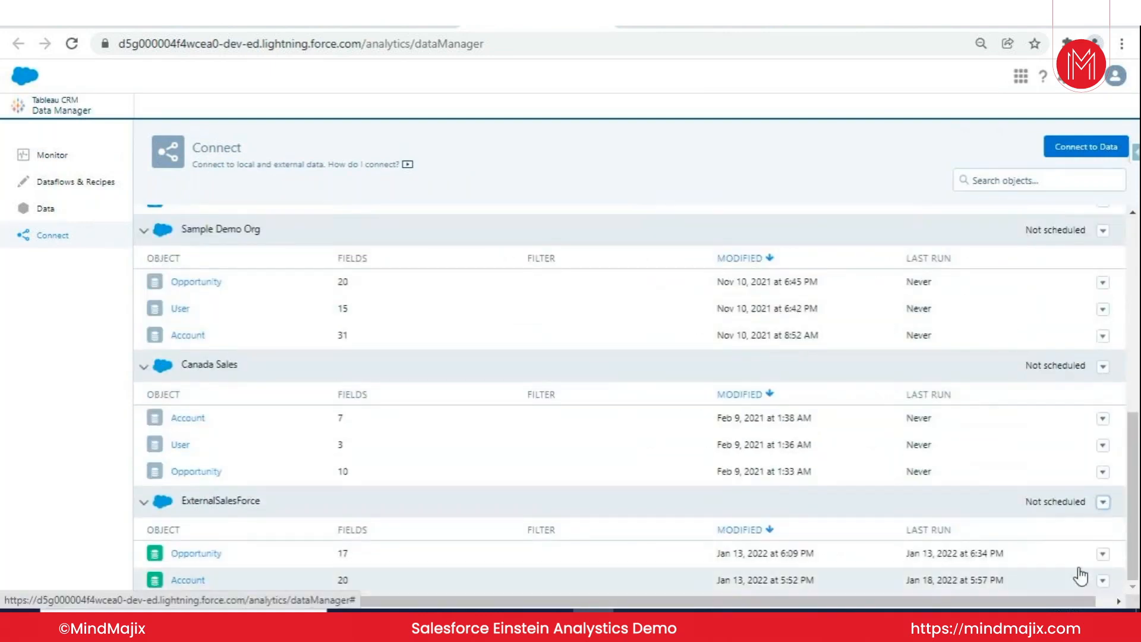
{"action": "left_click", "coordinate": [1079, 575]}
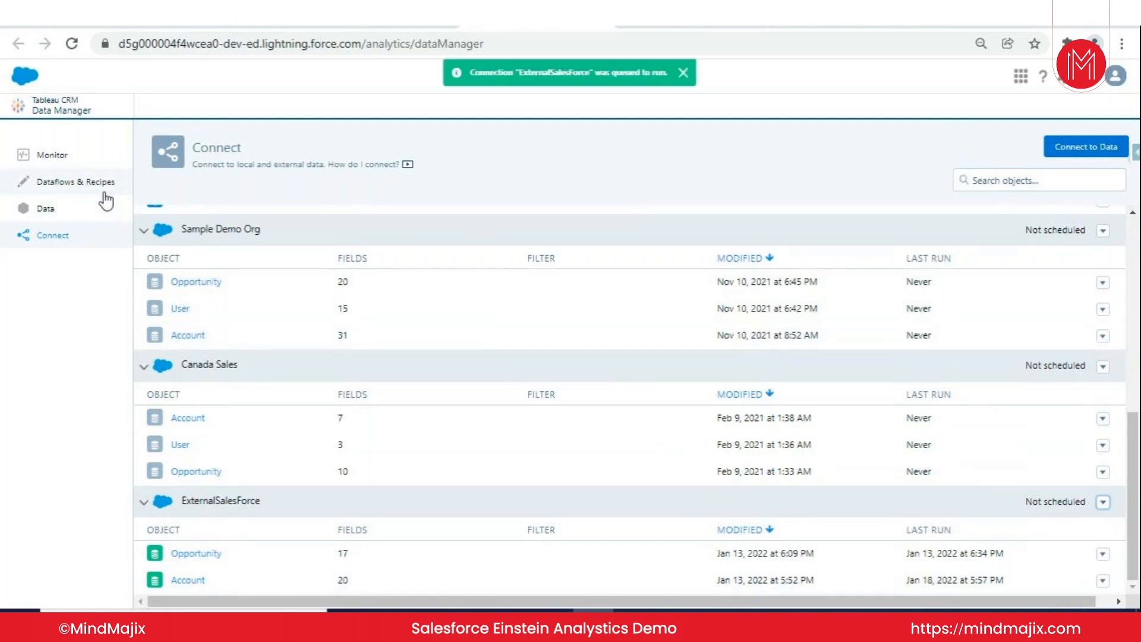
- Refresh the jobs in Monitor to check the ExternalSalesForce syncs, and return to the connected objects
{"action": "left_click", "coordinate": [91, 158]}
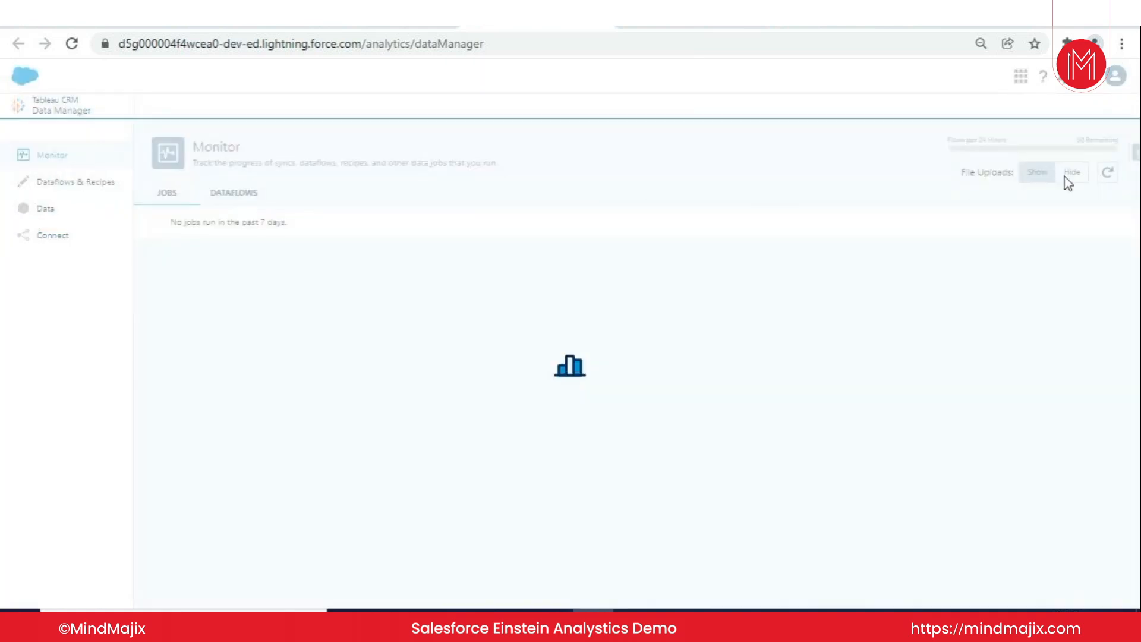
{"action": "left_click", "coordinate": [1107, 173]}
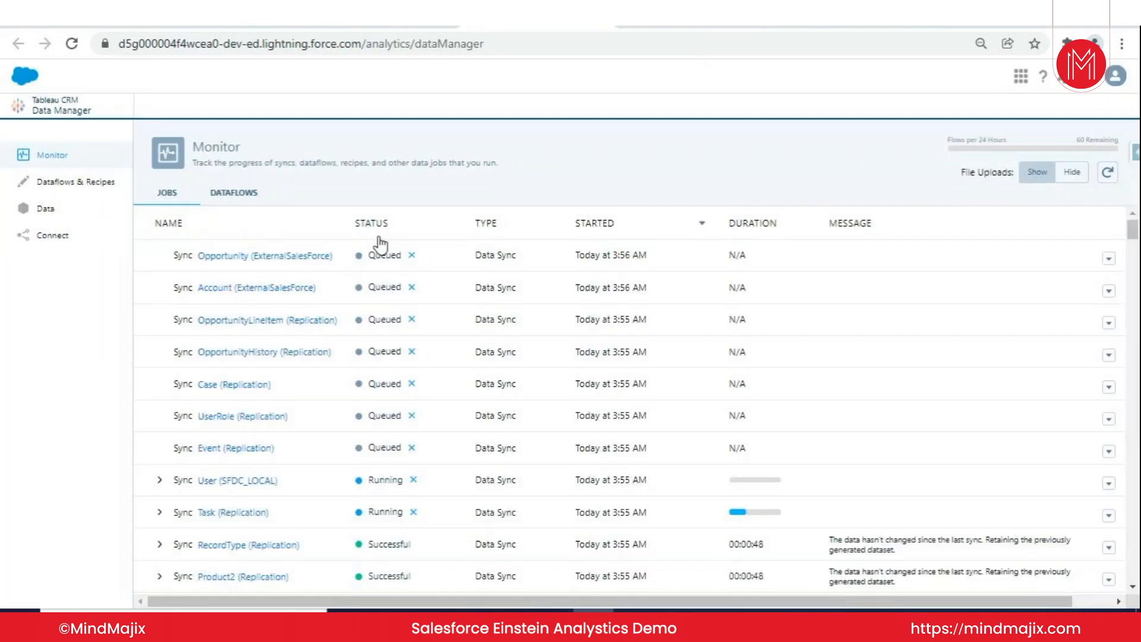
{"action": "left_click", "coordinate": [113, 241]}
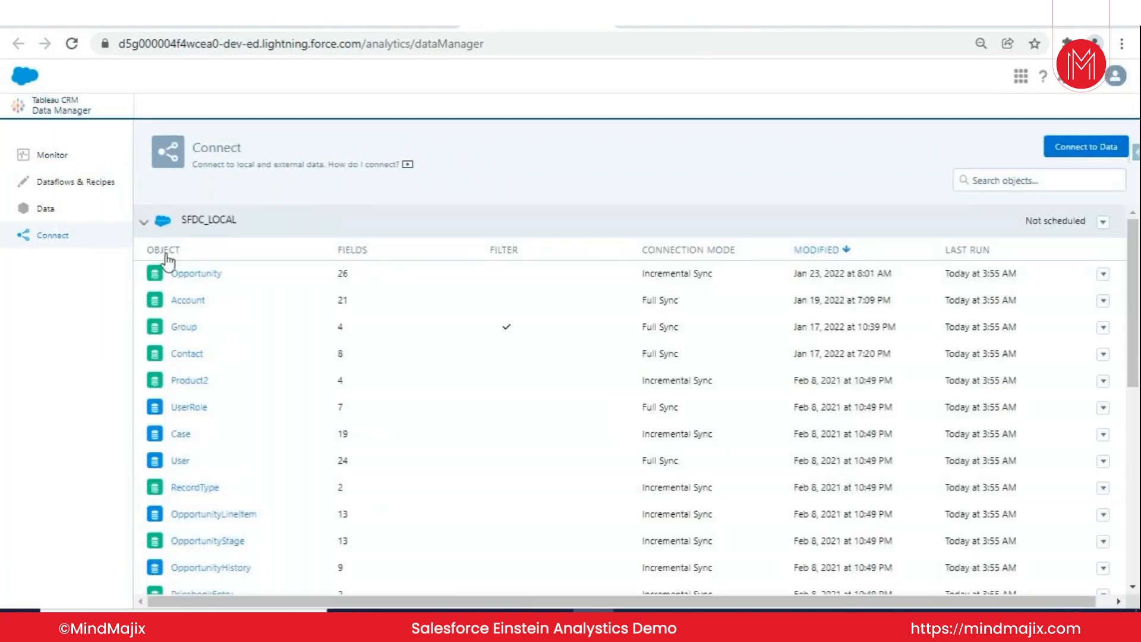
- Open the dataflow editor and examine the node layouts of My All Opportunity And Account and Default Salesforce Dataflow
{"action": "left_click", "coordinate": [64, 187]}
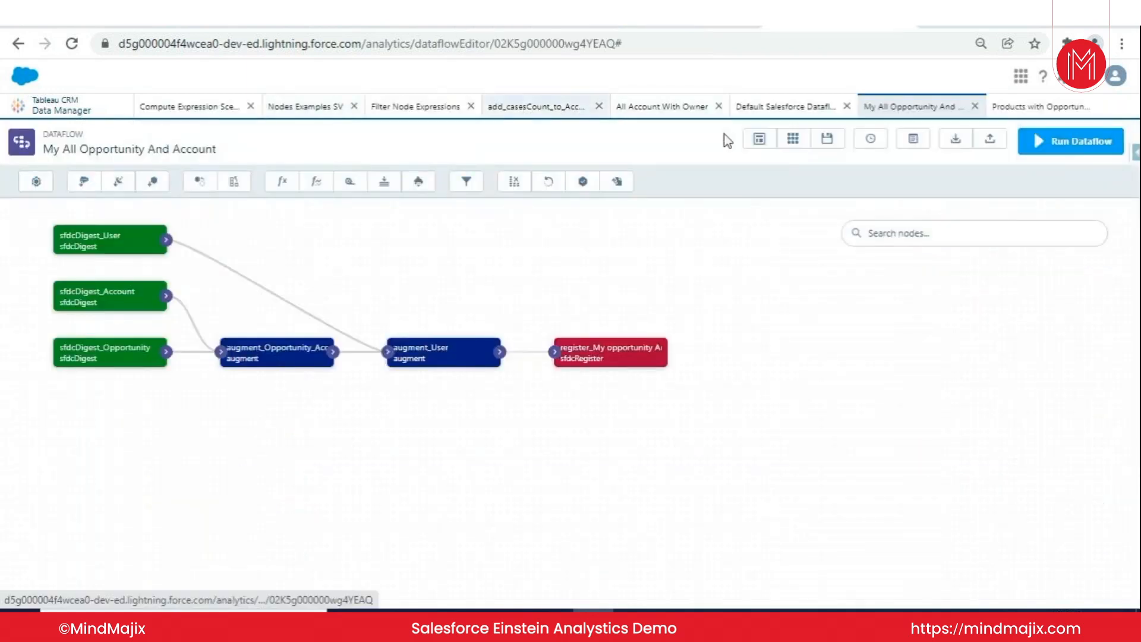
{"action": "left_click_drag", "start_coordinate": [387, 226], "coordinate": [474, 240]}
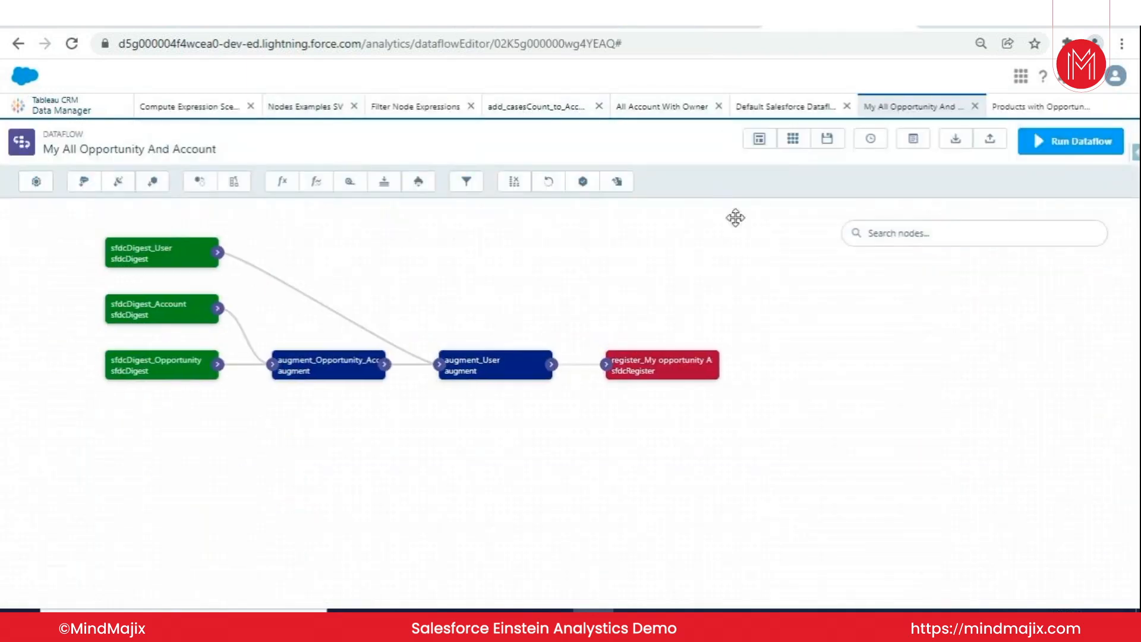
{"action": "left_click", "coordinate": [787, 108]}
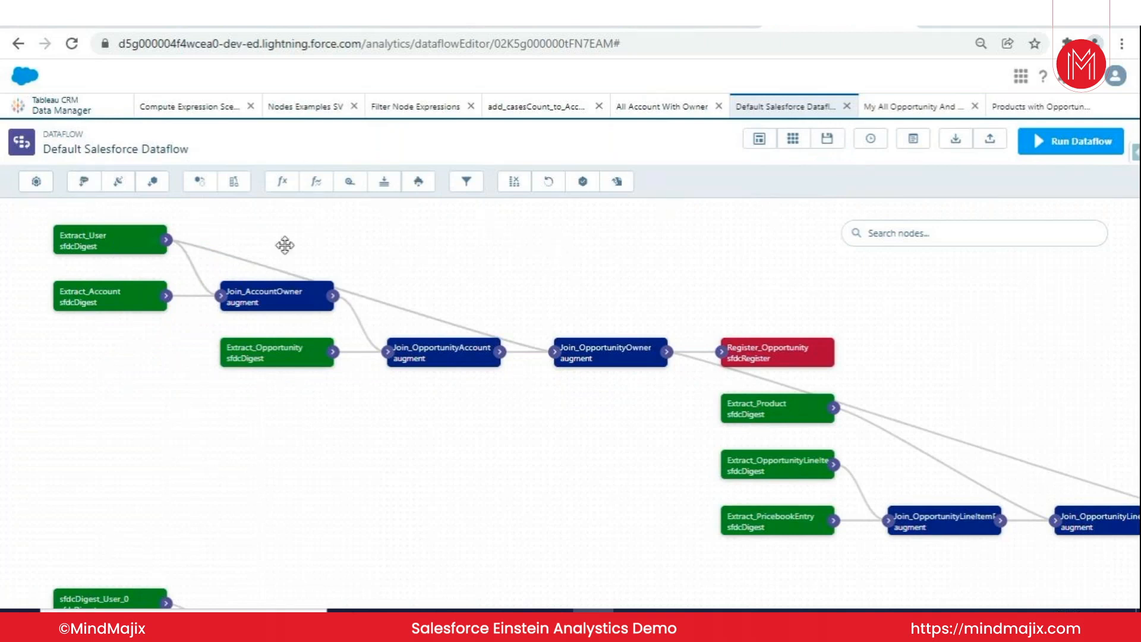
{"action": "left_click_drag", "start_coordinate": [508, 243], "coordinate": [523, 291]}
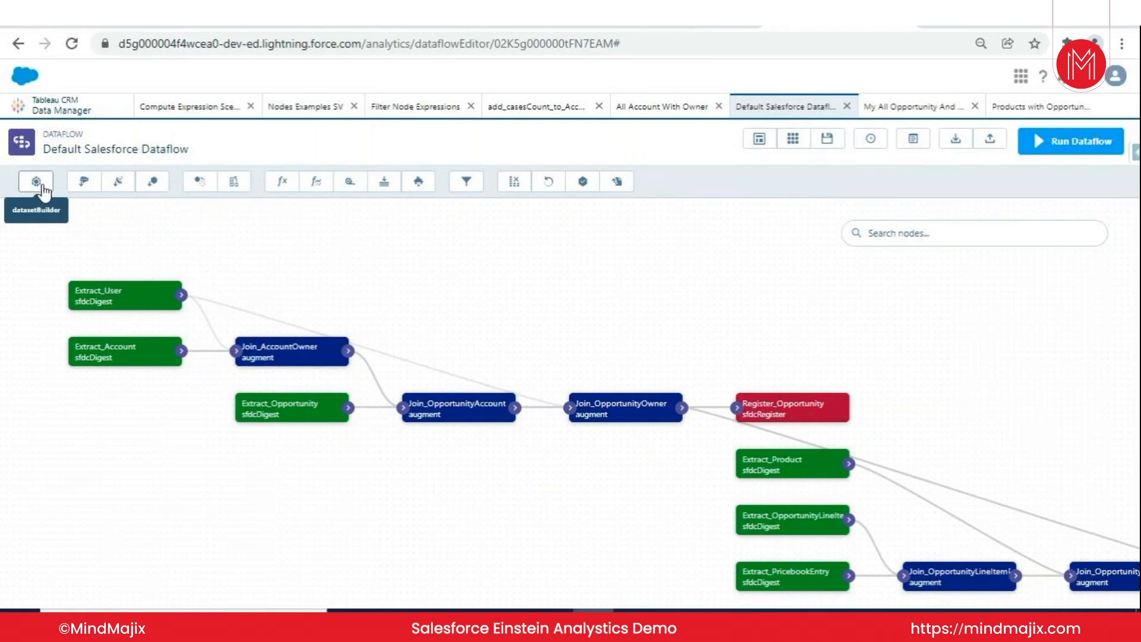
- Open a new sfdcDigest node in Default Salesforce Dataflow, review its selectable source objects, and close it without creating the node
{"action": "left_click", "coordinate": [90, 182]}
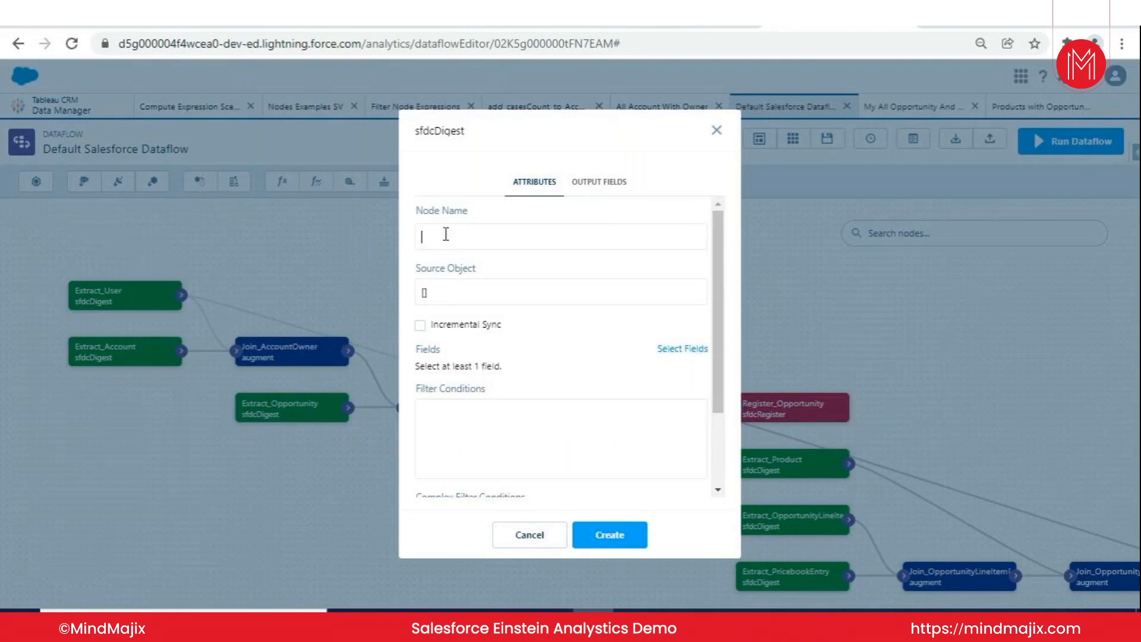
{"action": "left_click", "coordinate": [459, 301]}
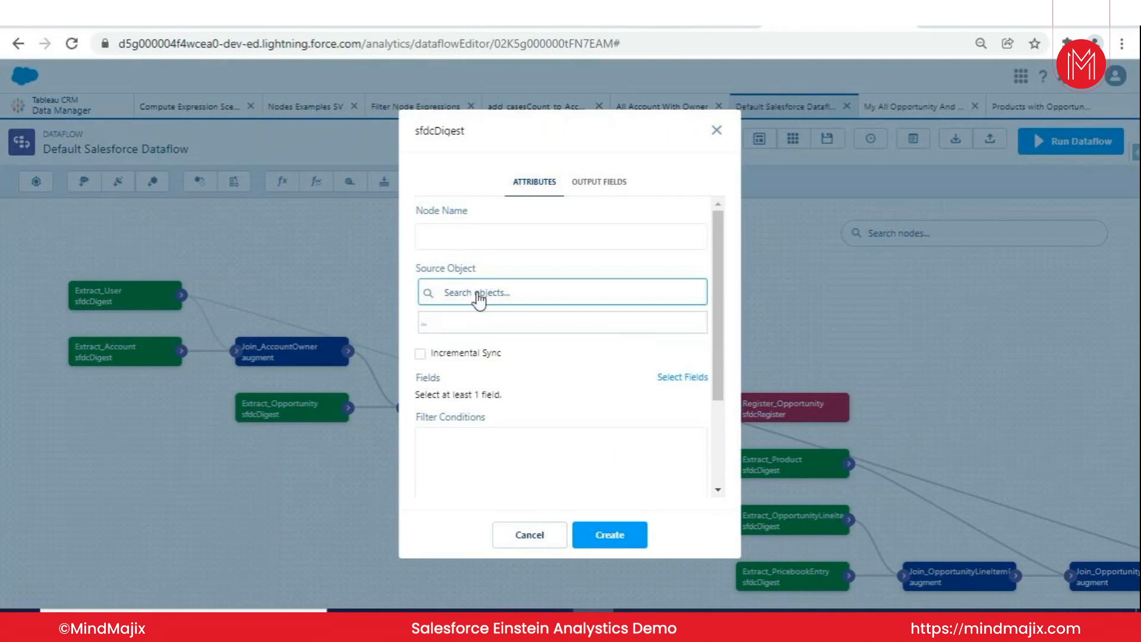
{"action": "left_click", "coordinate": [464, 295]}
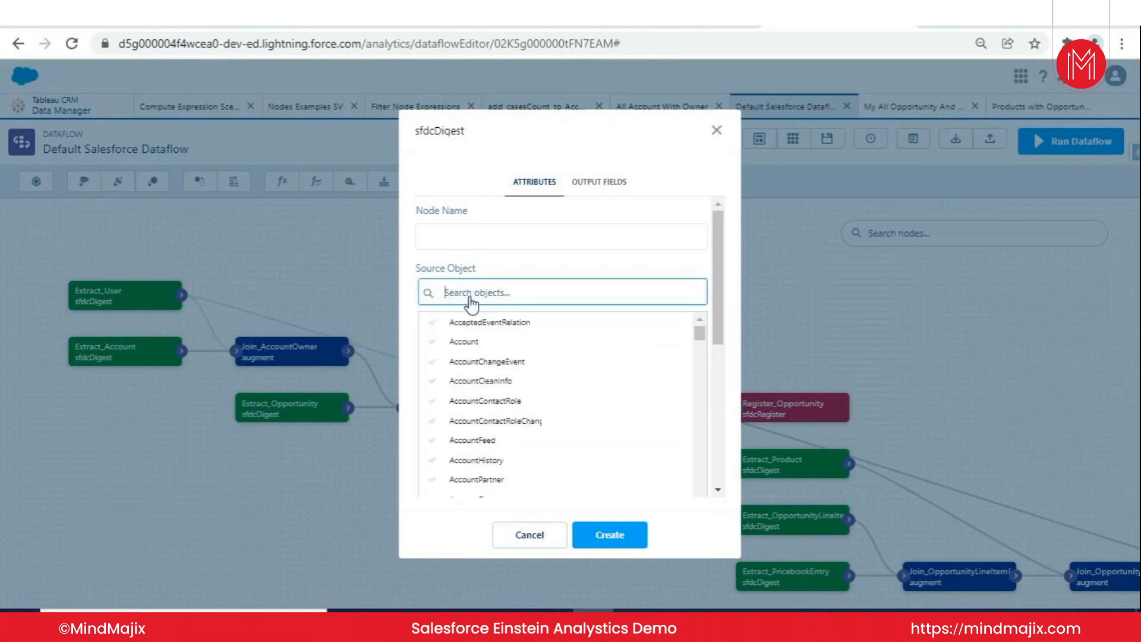
{"action": "left_click", "coordinate": [718, 131]}
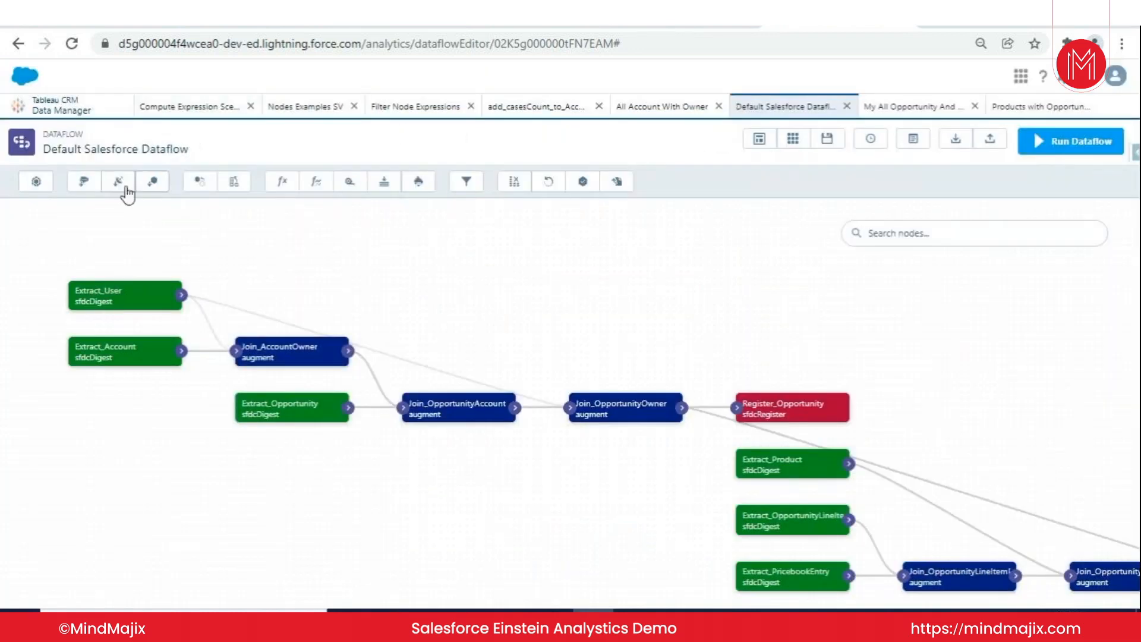
- Open a new digest node, review the connections it offers, and close it without creating the node
{"action": "left_click", "coordinate": [120, 183]}
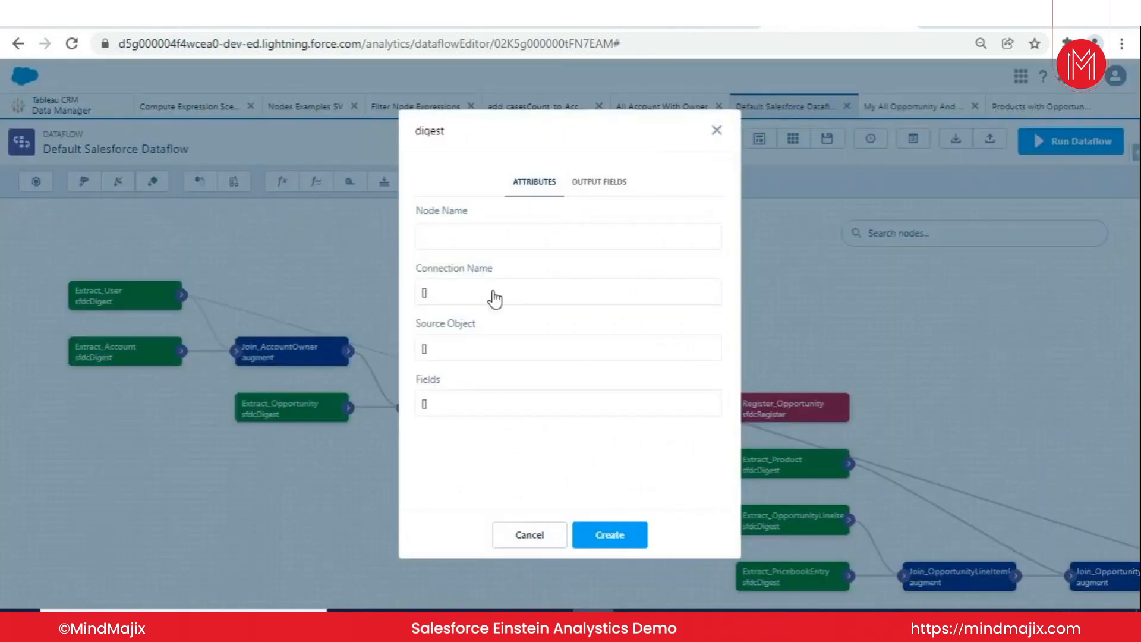
{"action": "left_click", "coordinate": [465, 292]}
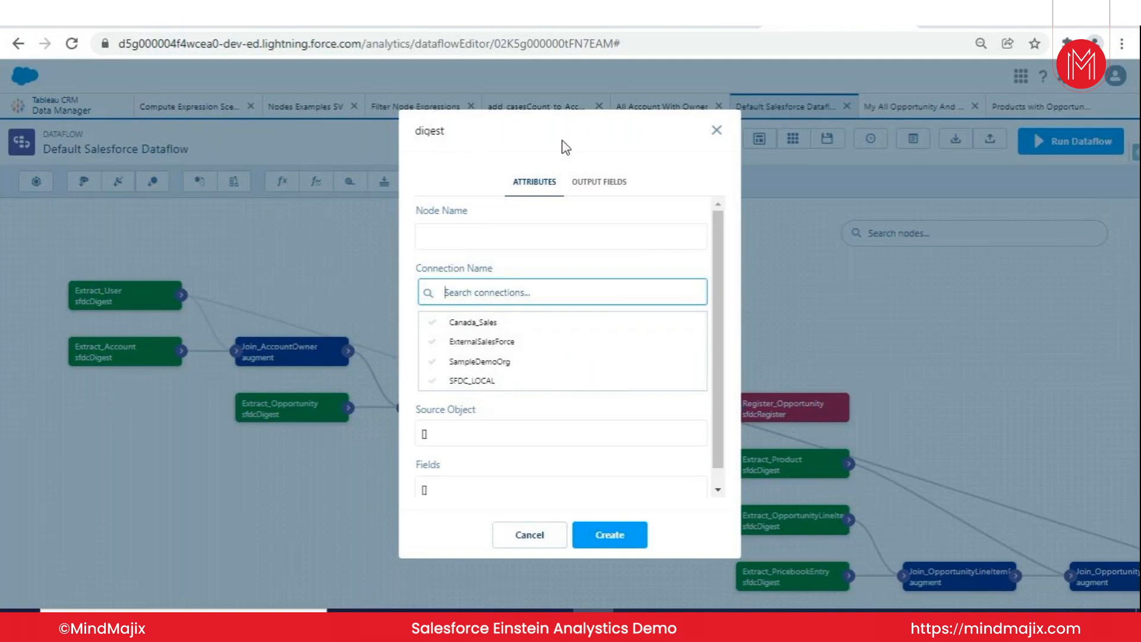
{"action": "left_click", "coordinate": [717, 133]}
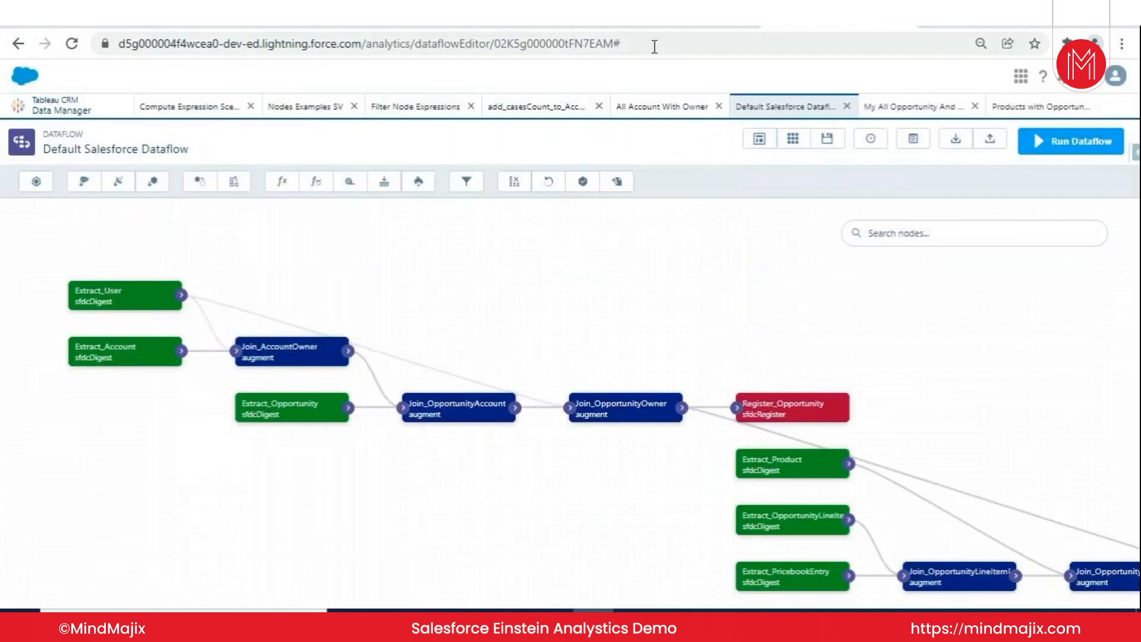
- Return to the Connect page and collapse the SFDC_LOCAL objects to view the other connections, then expand them again
{"action": "left_click", "coordinate": [451, 27]}
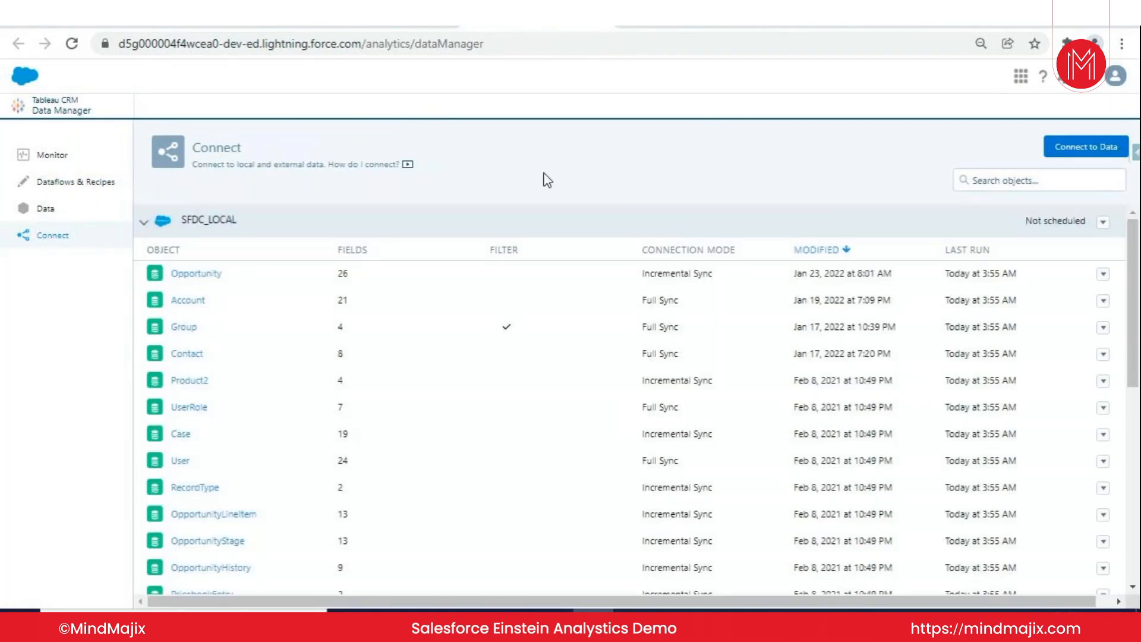
{"action": "left_click", "coordinate": [144, 223]}
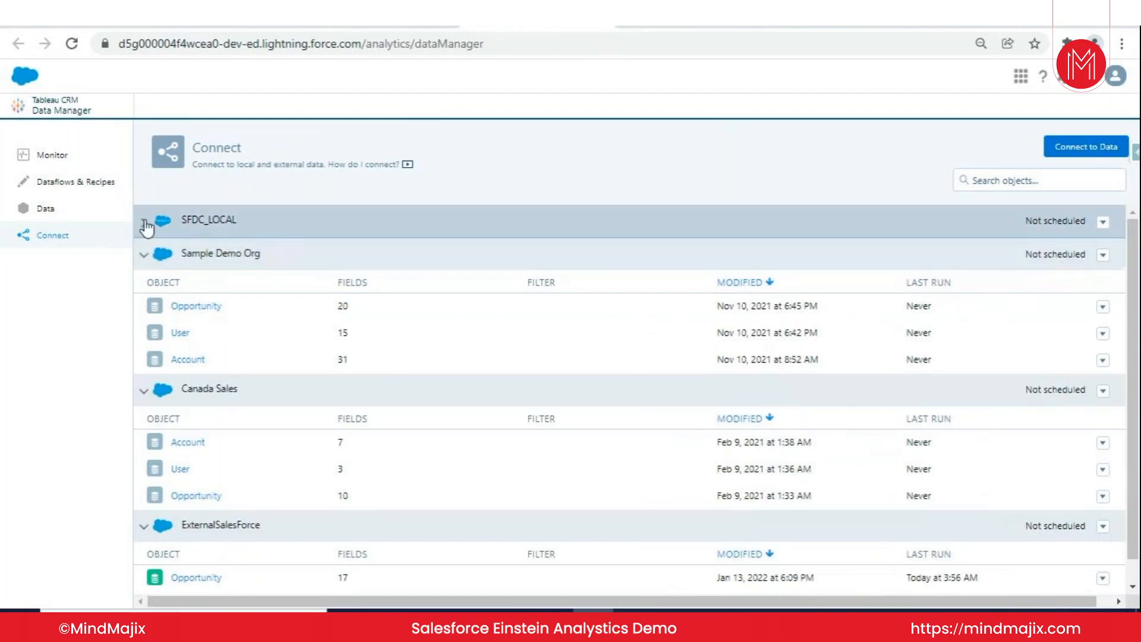
{"action": "left_click", "coordinate": [145, 224]}
- Start adding an input connection and examine the full range of available remote connector types
{"action": "left_click", "coordinate": [1056, 150]}
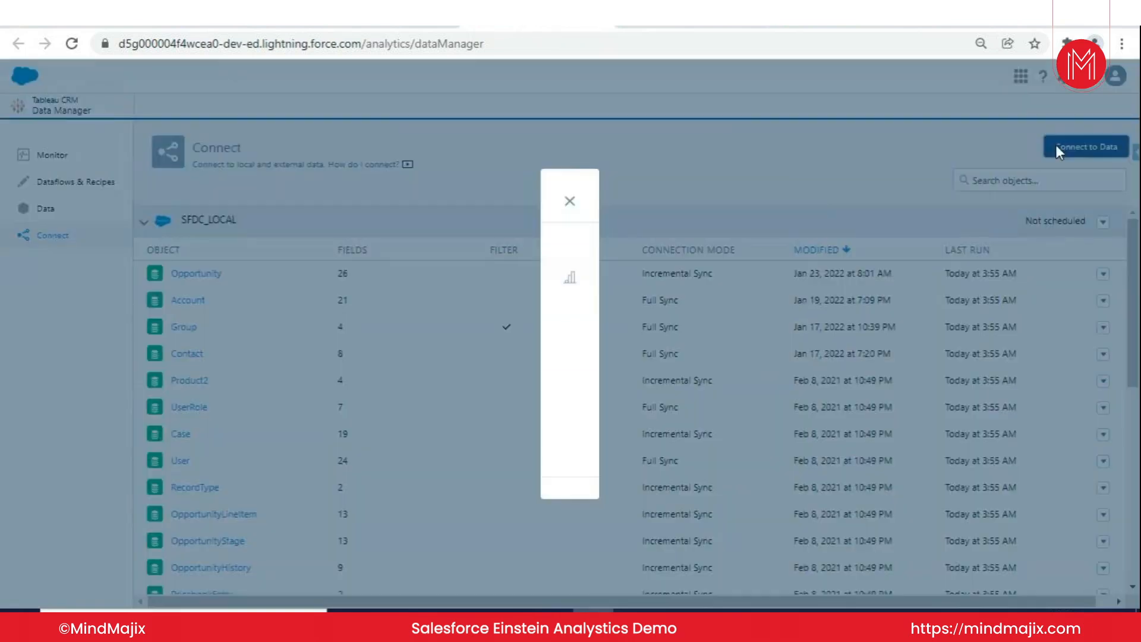
{"action": "scroll", "coordinate": [529, 289], "scroll_direction": "down", "scroll_amount": 2}
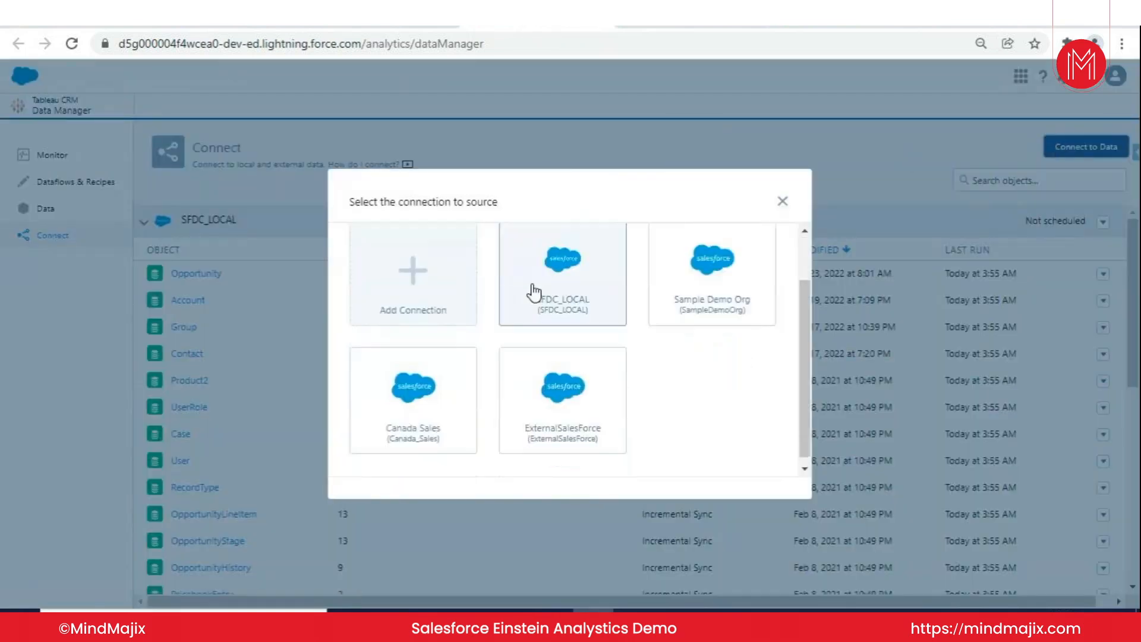
{"action": "scroll", "coordinate": [501, 279], "scroll_direction": "up", "scroll_amount": 2}
{"action": "left_click", "coordinate": [416, 339]}
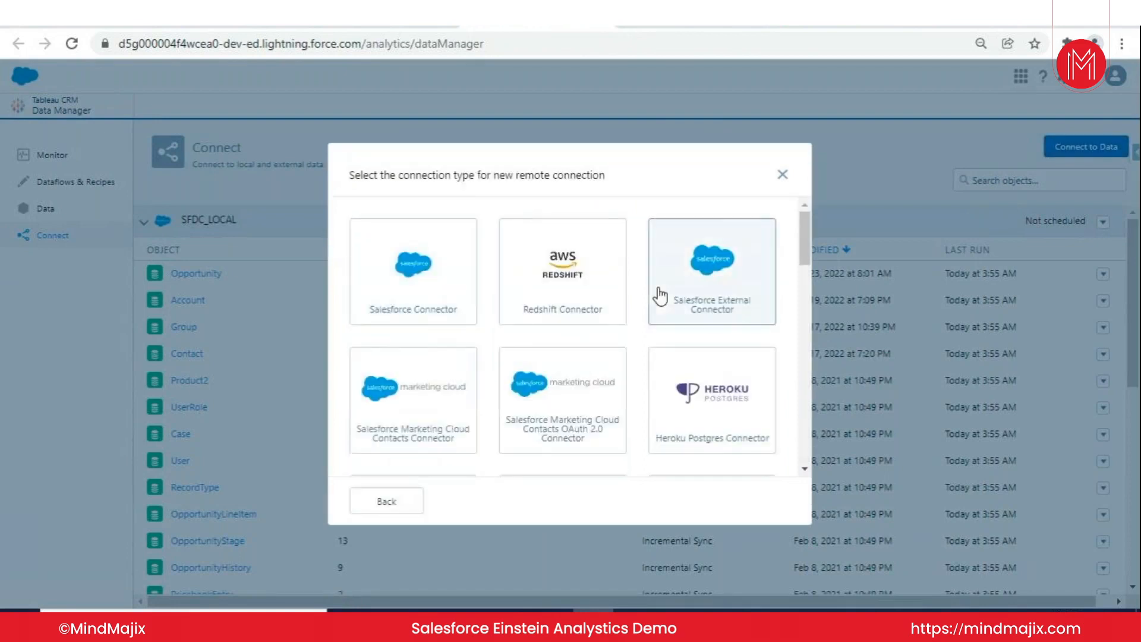
{"action": "scroll", "coordinate": [607, 288], "scroll_direction": "down", "scroll_amount": 3}
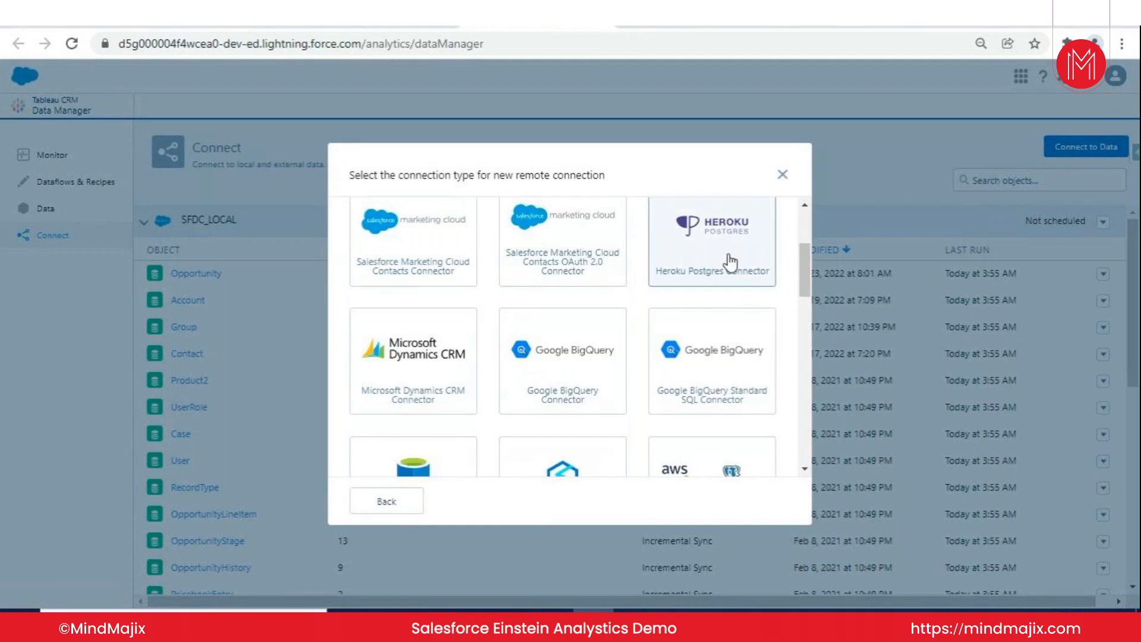
{"action": "scroll", "coordinate": [713, 256], "scroll_direction": "down", "scroll_amount": 2}
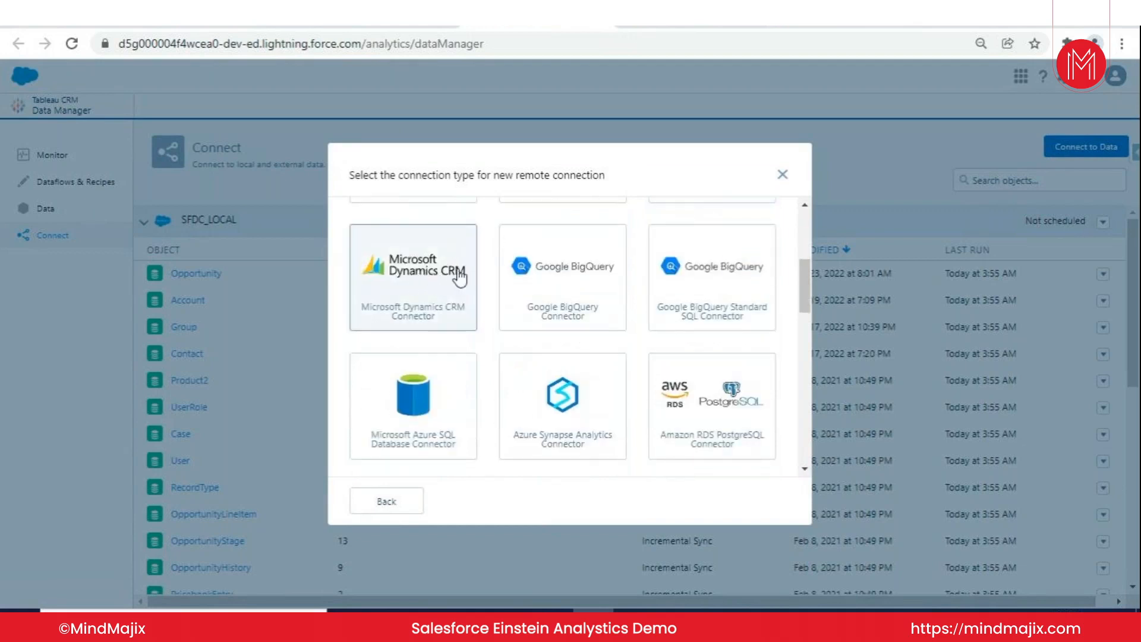
{"action": "scroll", "coordinate": [469, 274], "scroll_direction": "down", "scroll_amount": 1}
{"action": "scroll", "coordinate": [473, 277], "scroll_direction": "down", "scroll_amount": 3}
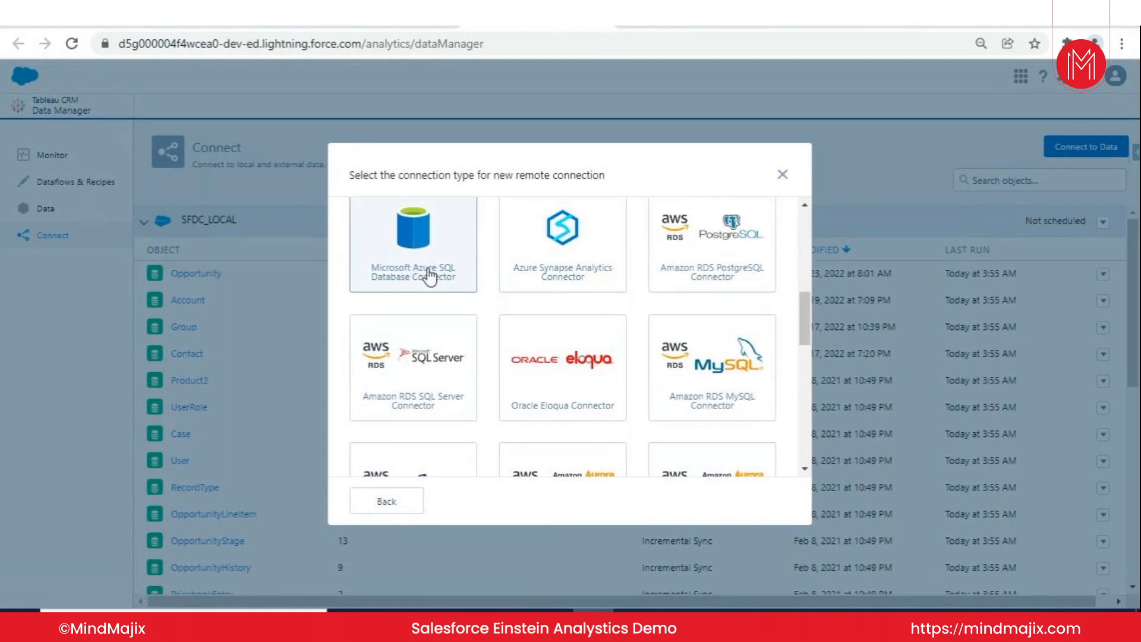
{"action": "scroll", "coordinate": [695, 275], "scroll_direction": "down", "scroll_amount": 5}
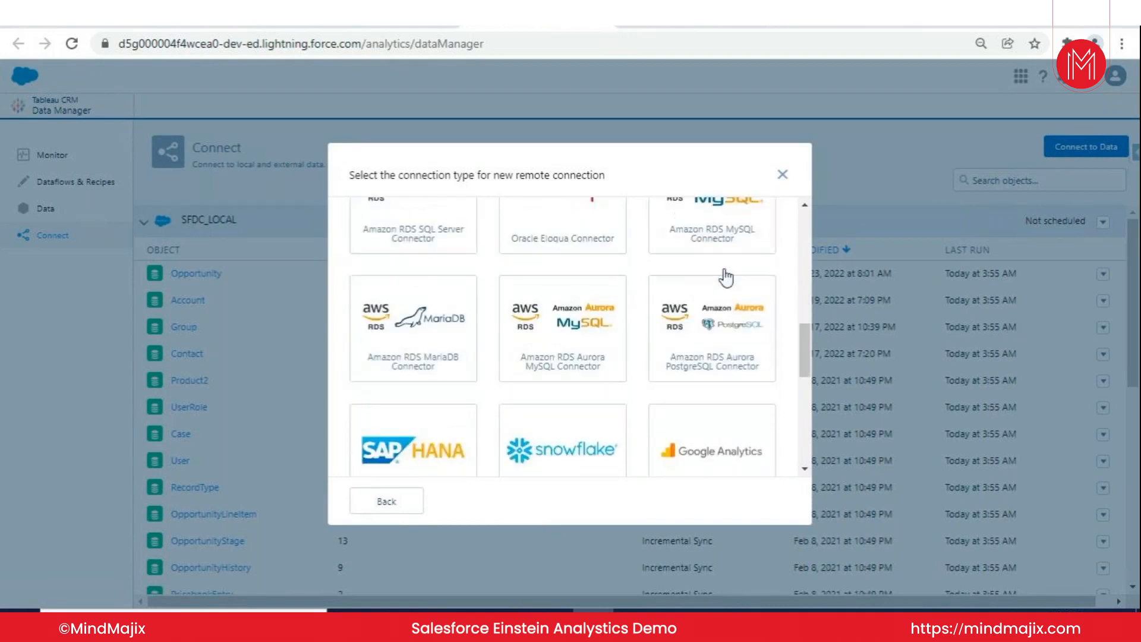
{"action": "scroll", "coordinate": [701, 272], "scroll_direction": "down", "scroll_amount": 5}
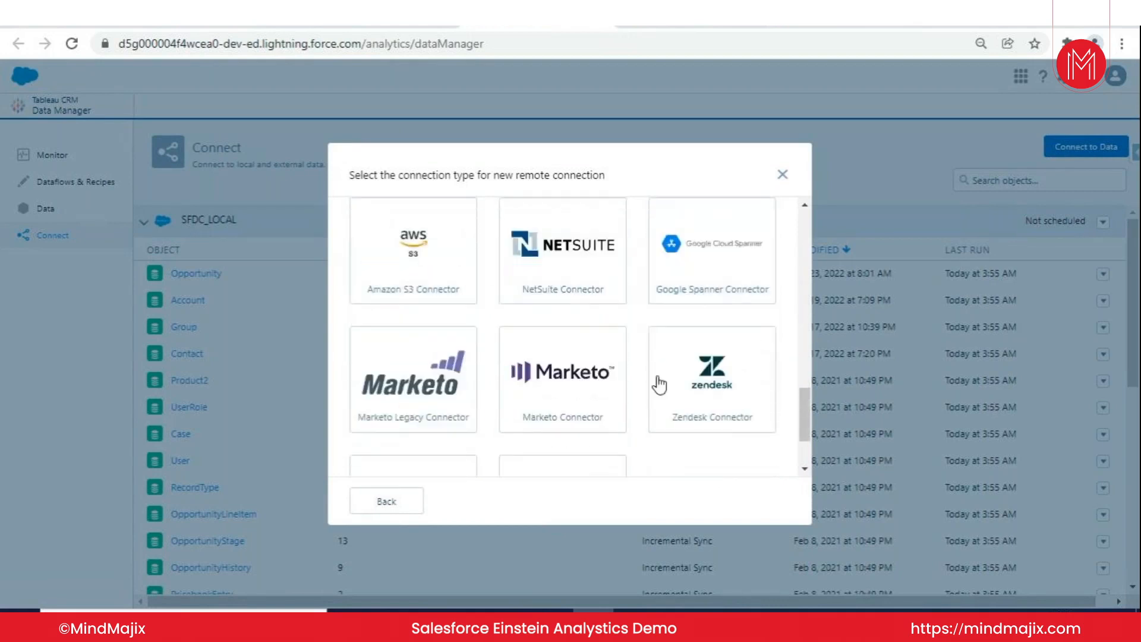
{"action": "scroll", "coordinate": [692, 321], "scroll_direction": "down", "scroll_amount": 2}
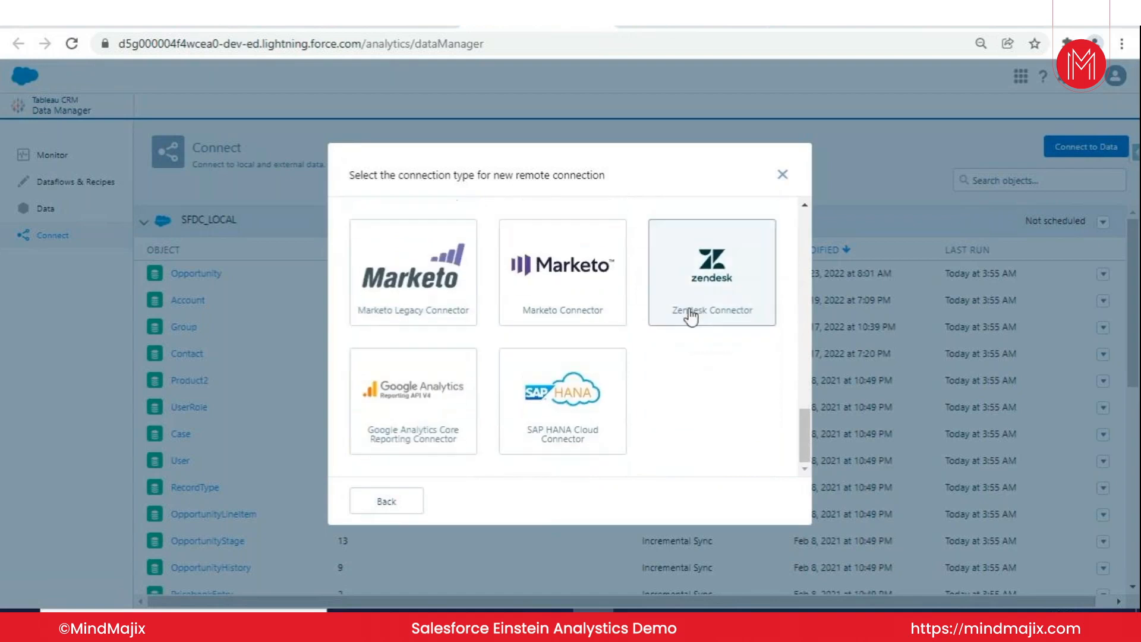
- Open the Google Analytics Core Reporting Connector setup, review its required fields, and close it without saving
{"action": "left_click", "coordinate": [410, 386]}
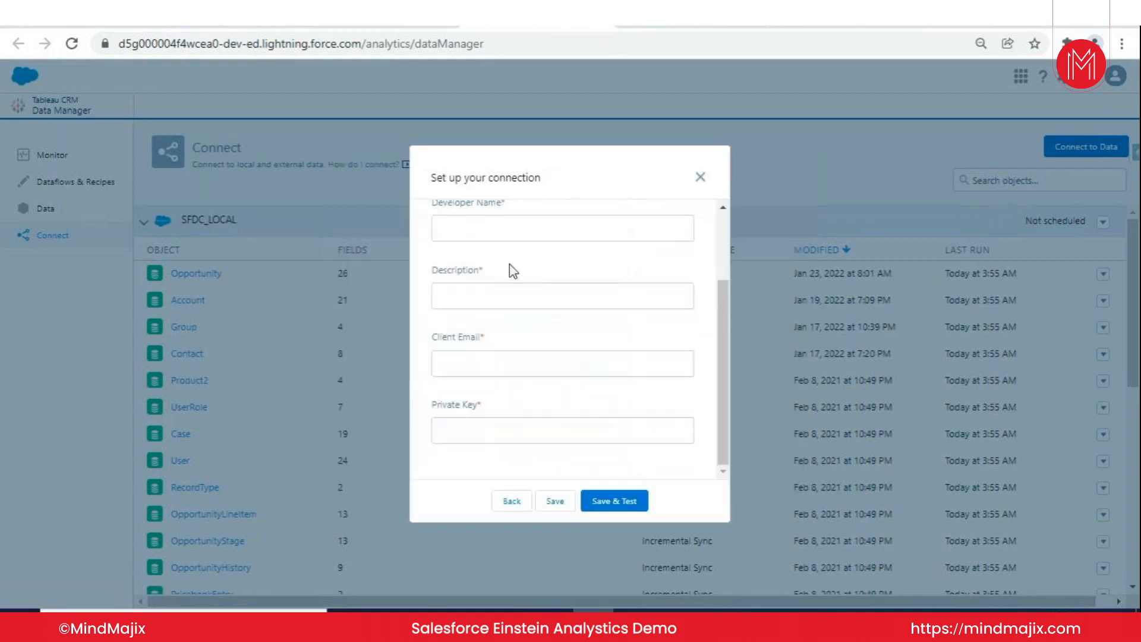
{"action": "scroll", "coordinate": [473, 233], "scroll_direction": "up", "scroll_amount": 2}
{"action": "scroll", "coordinate": [502, 255], "scroll_direction": "down", "scroll_amount": 2}
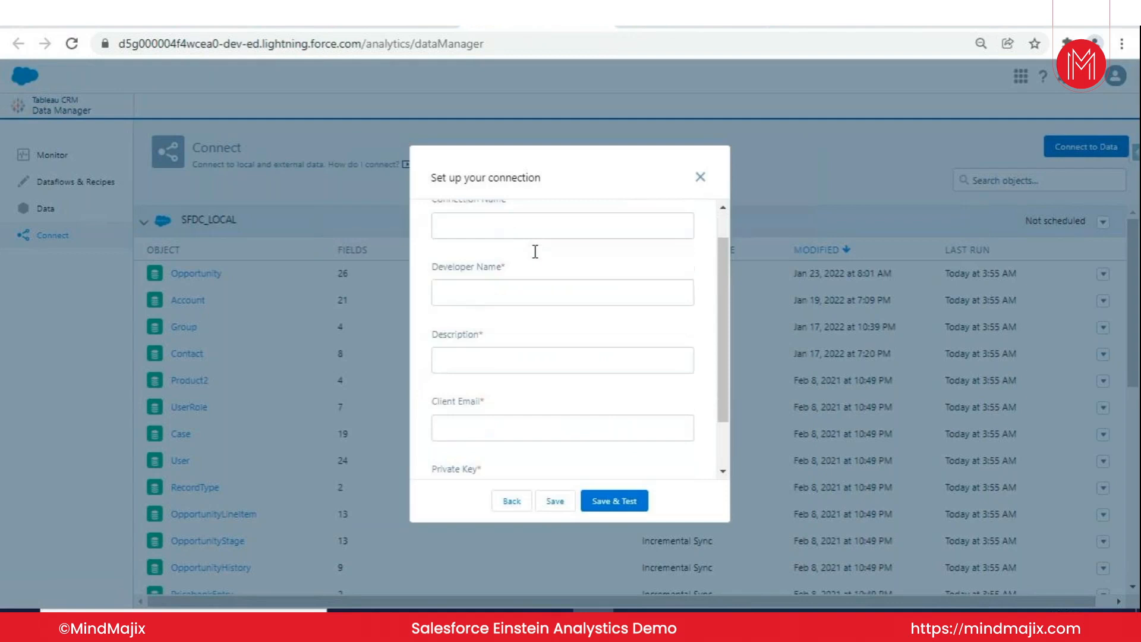
{"action": "scroll", "coordinate": [505, 279], "scroll_direction": "up", "scroll_amount": 2}
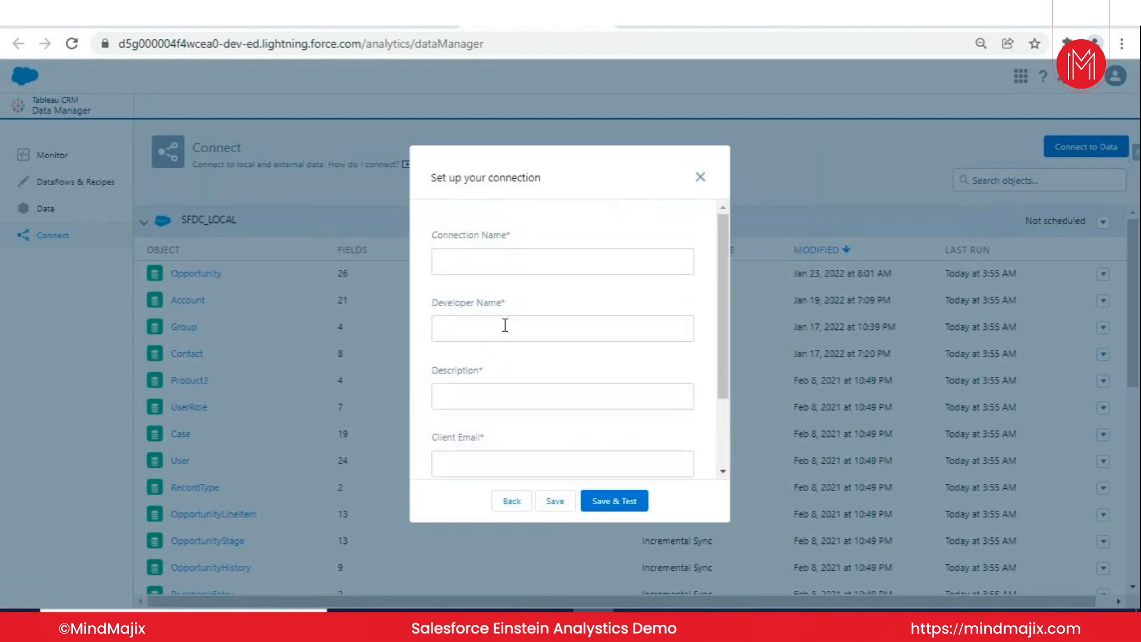
{"action": "scroll", "coordinate": [508, 321], "scroll_direction": "down", "scroll_amount": 2}
{"action": "left_click", "coordinate": [531, 288]}
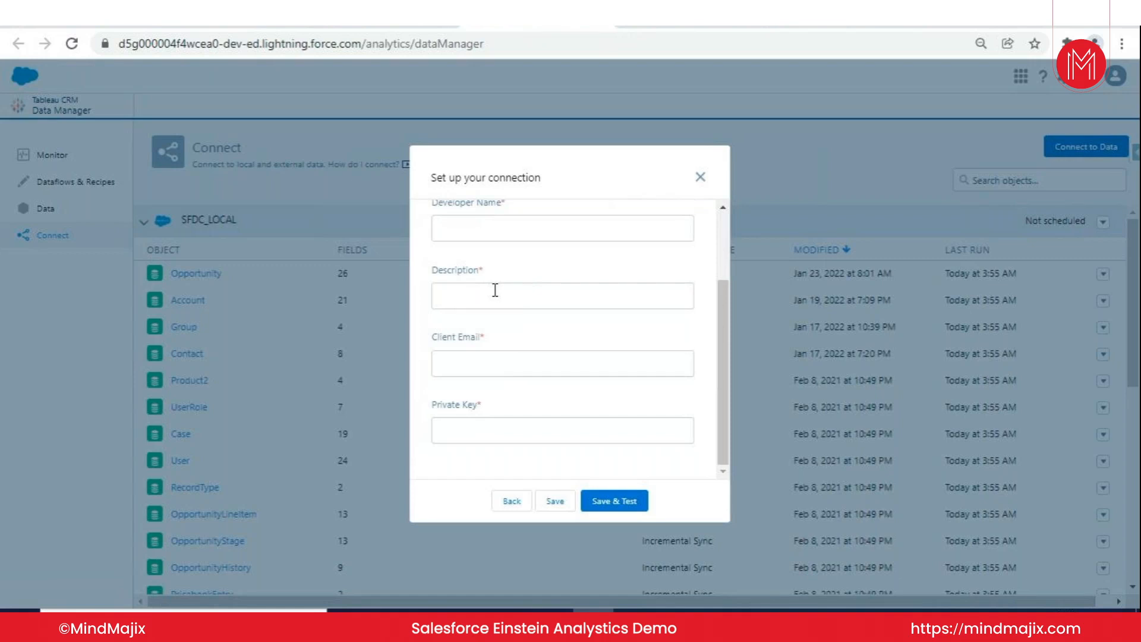
{"action": "left_click", "coordinate": [494, 362]}
{"action": "left_click", "coordinate": [703, 180]}
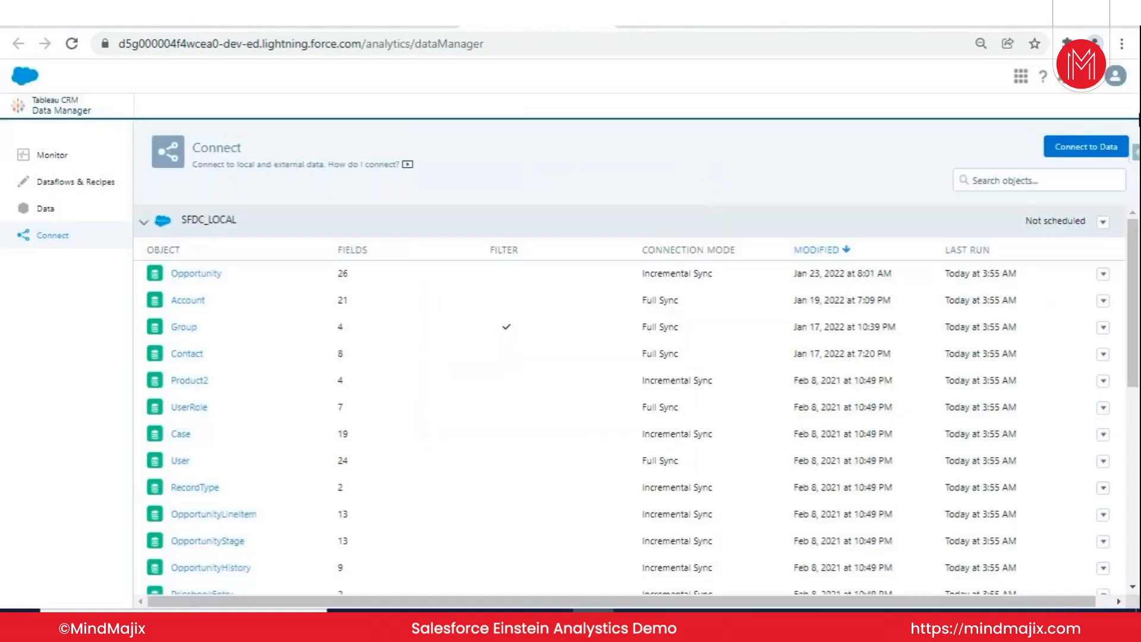
- Reopen the connector types for a new input connection, review them to the end, and return to the source selection
{"action": "left_click", "coordinate": [1100, 145]}
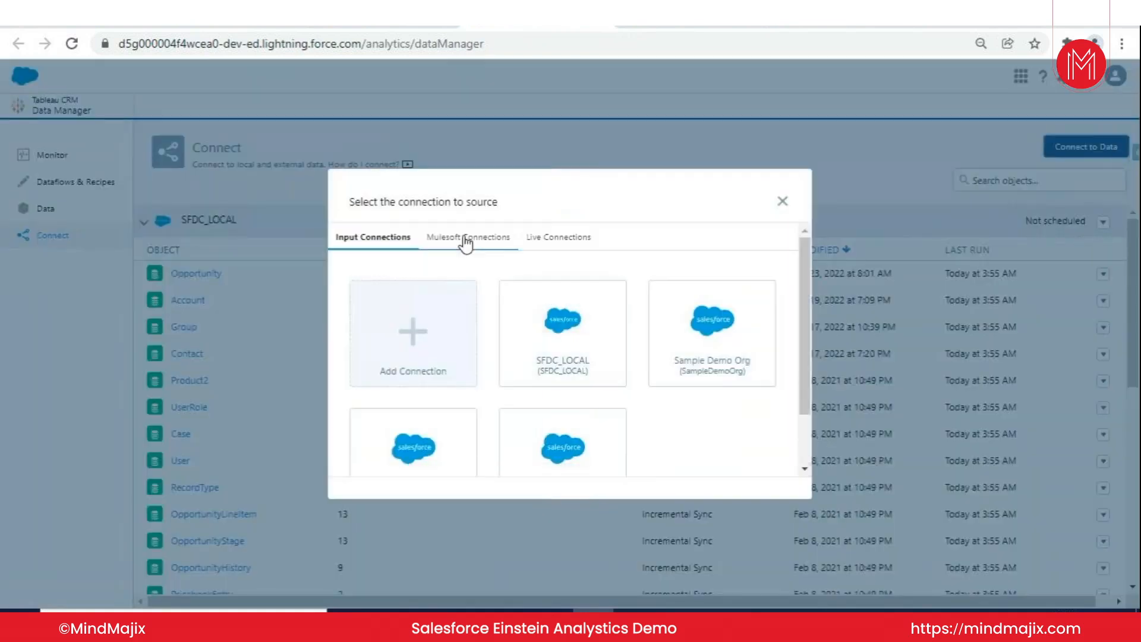
{"action": "left_click", "coordinate": [416, 327]}
{"action": "scroll", "coordinate": [601, 312], "scroll_direction": "down", "scroll_amount": 2}
{"action": "scroll", "coordinate": [602, 312], "scroll_direction": "down", "scroll_amount": 3}
{"action": "left_click", "coordinate": [386, 501]}
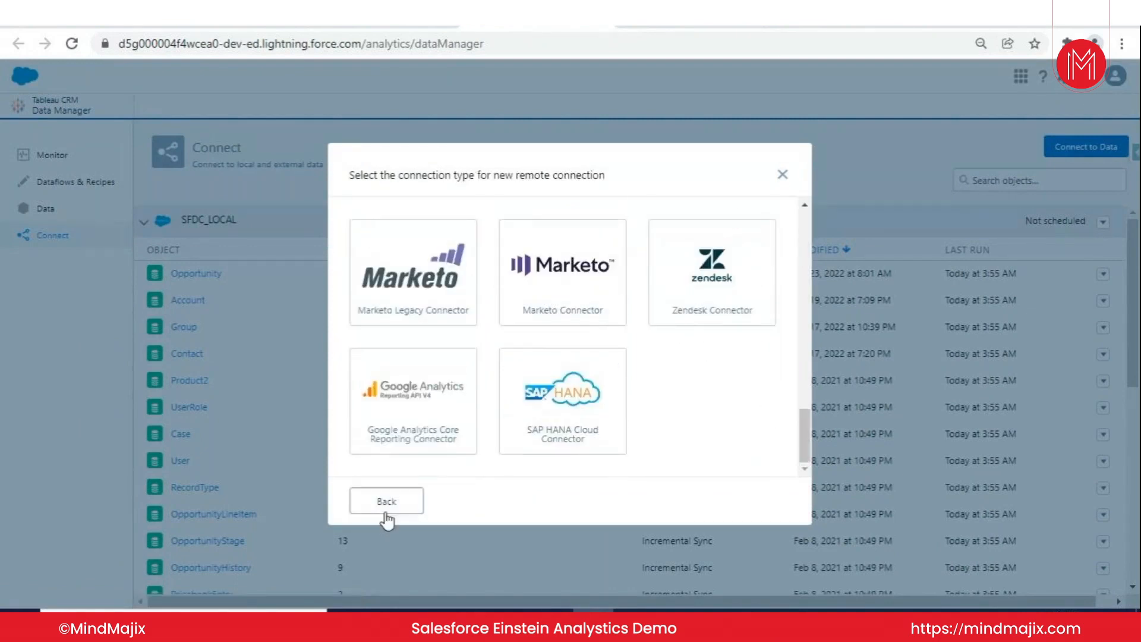
- Review the connector types offered for new Mulesoft and Live connections, and close the dialog without adding one
{"action": "left_click", "coordinate": [469, 237]}
{"action": "left_click", "coordinate": [438, 350]}
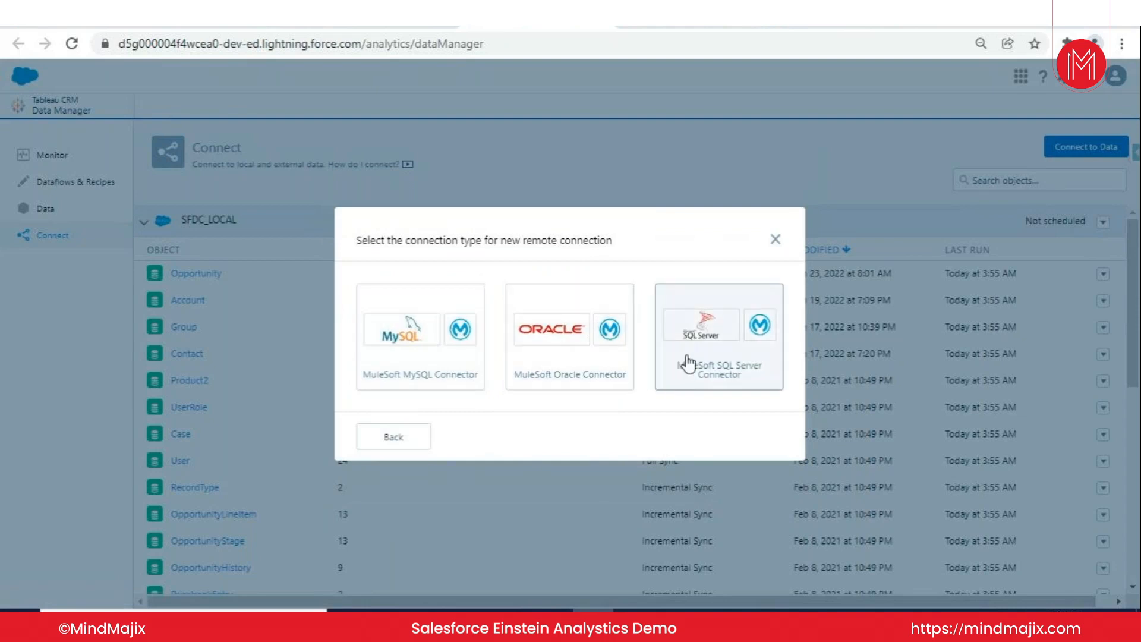
{"action": "left_click", "coordinate": [404, 438]}
{"action": "left_click", "coordinate": [566, 237]}
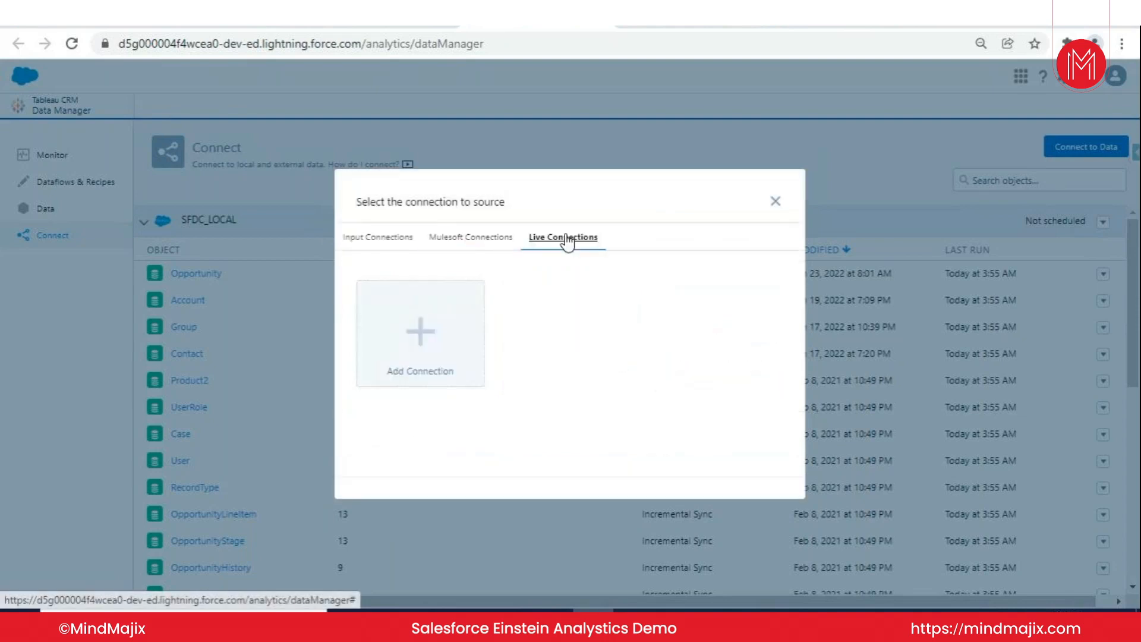
{"action": "left_click", "coordinate": [418, 336]}
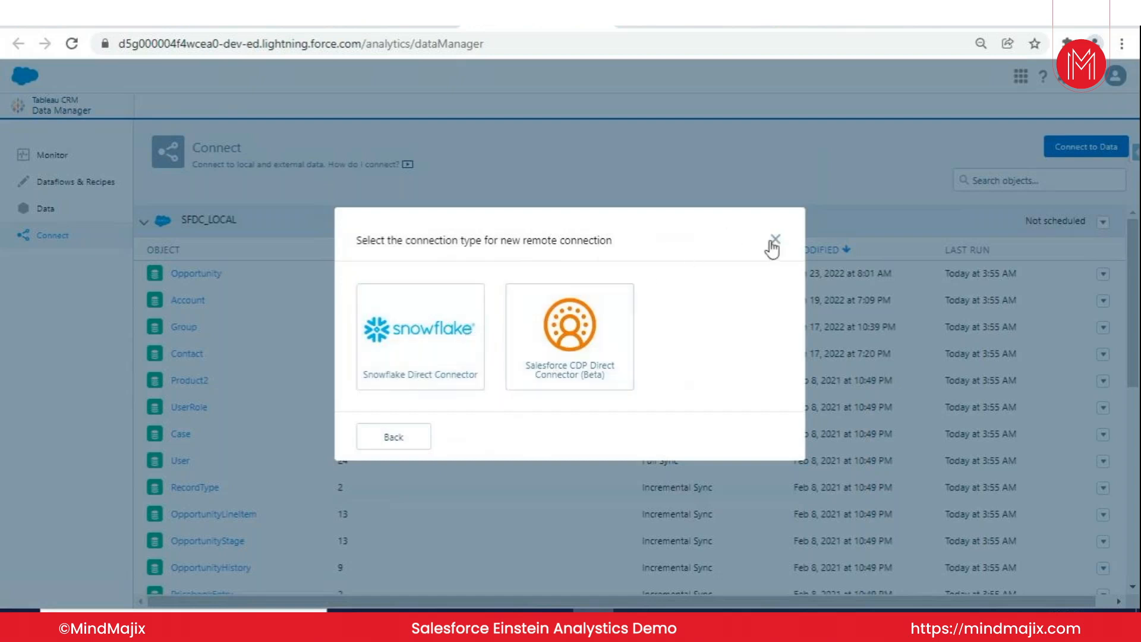
{"action": "left_click", "coordinate": [775, 241]}
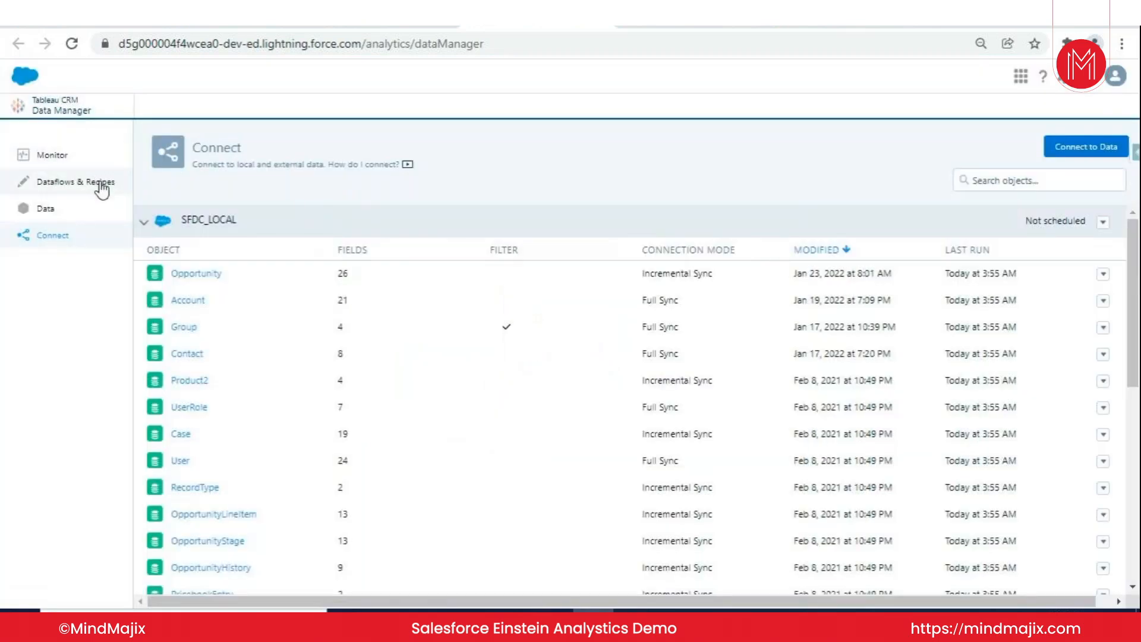
- Go back through Data Manager to Analytics Studio, review the source options for a new dataset, and close the dialog
{"action": "left_click", "coordinate": [101, 186]}
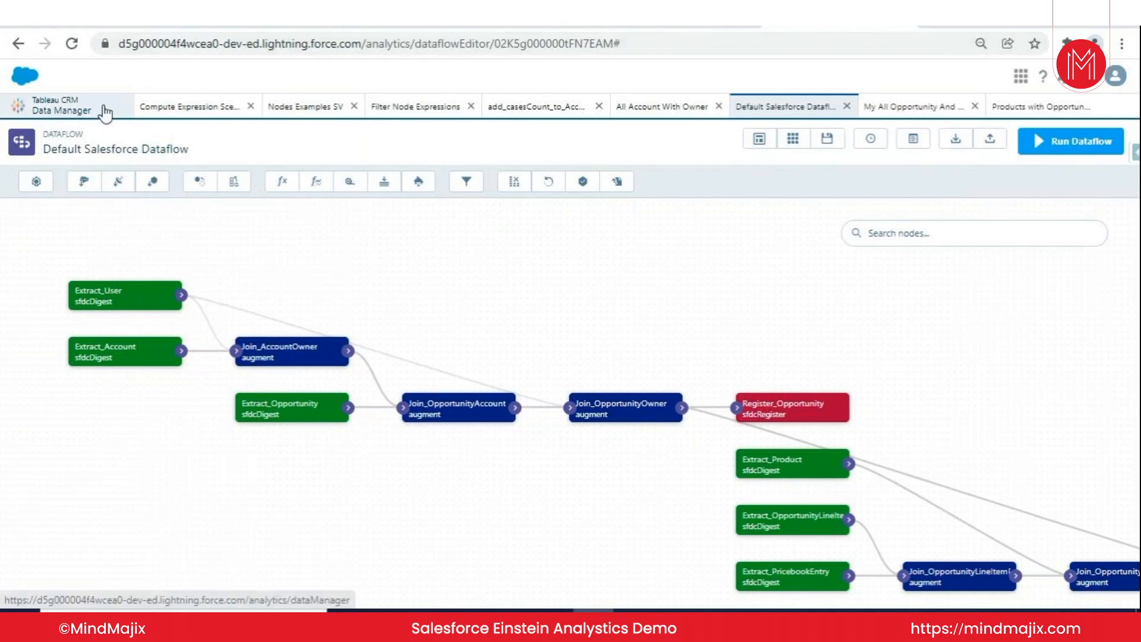
{"action": "left_click", "coordinate": [53, 106]}
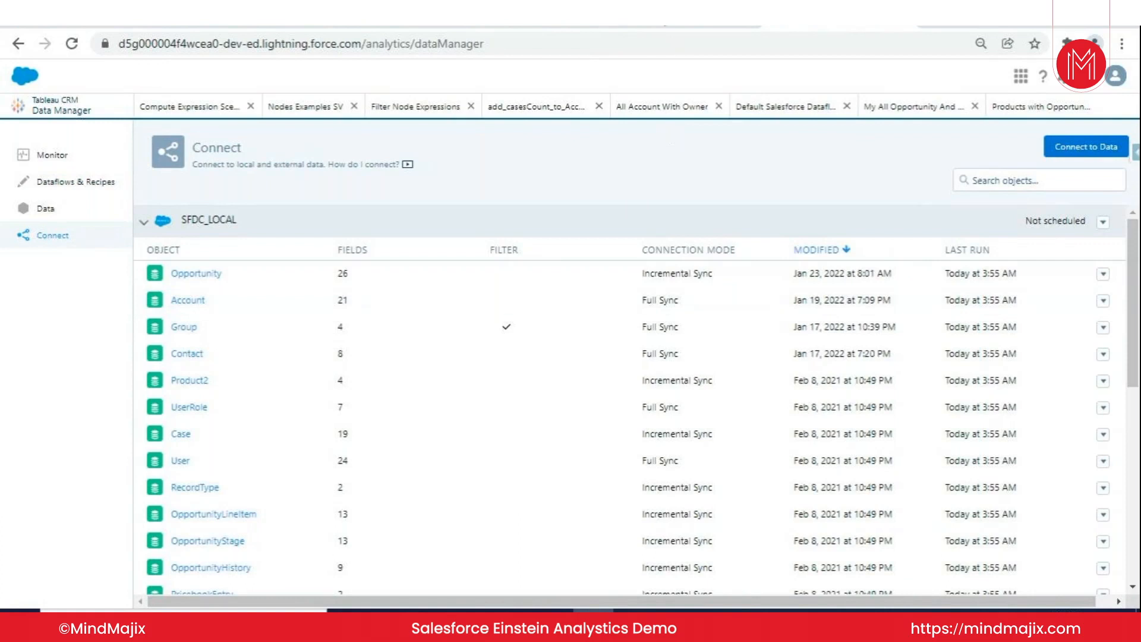
{"action": "left_click", "coordinate": [689, 13]}
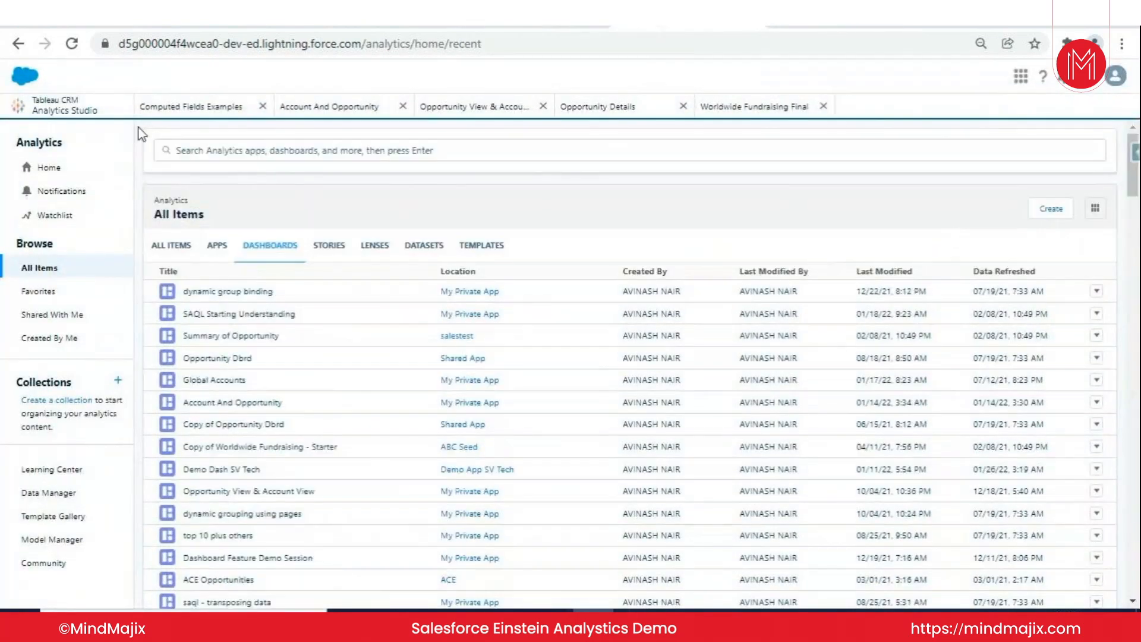
{"action": "left_click", "coordinate": [1049, 210]}
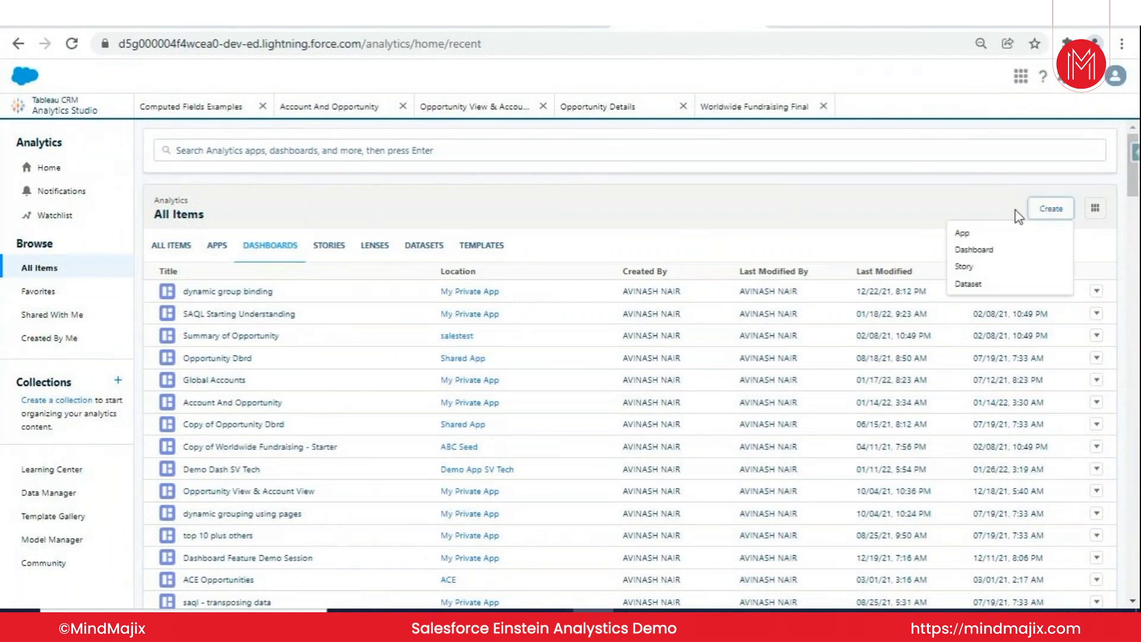
{"action": "left_click", "coordinate": [968, 284]}
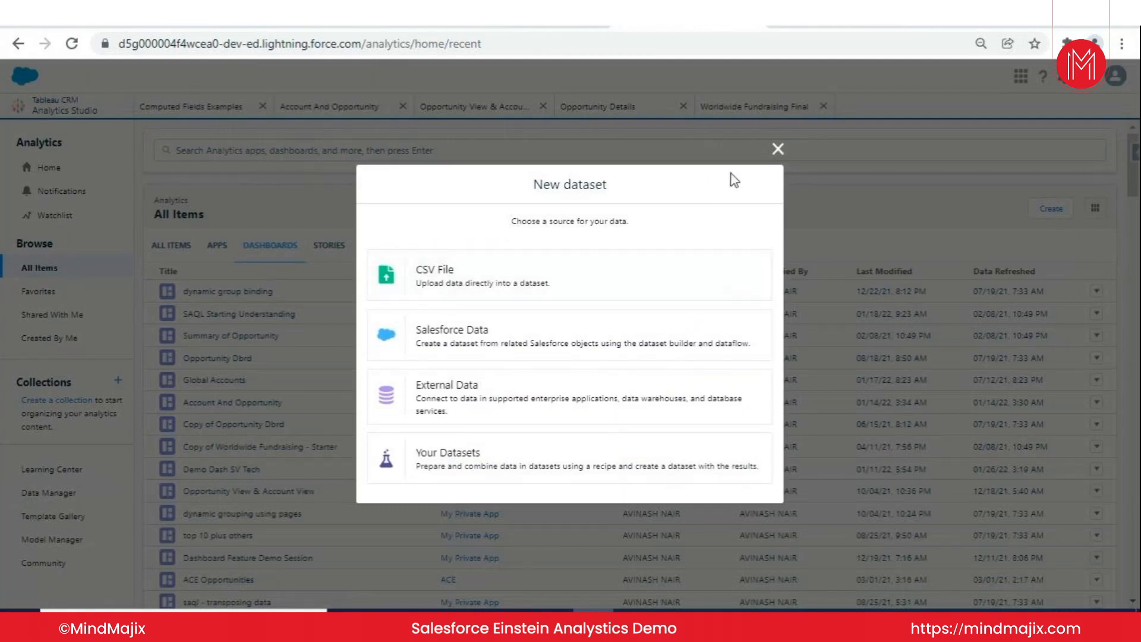
{"action": "left_click", "coordinate": [778, 148]}
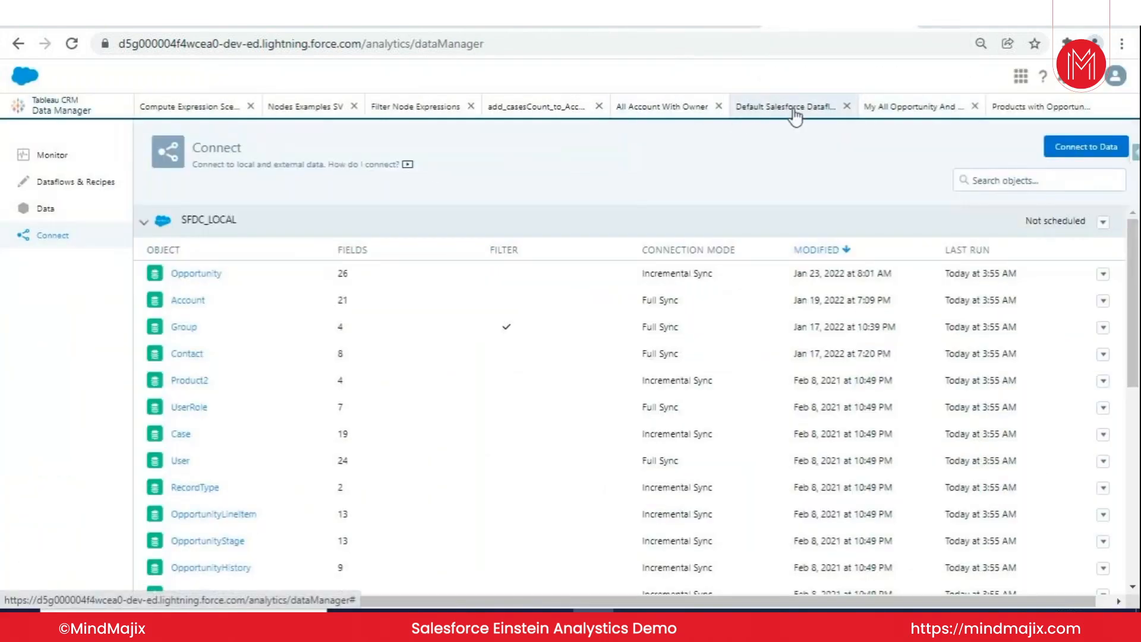
- Open the Default Salesforce Dataflow, review the connections offered for a new digest node, and close it without creating one
{"action": "left_click", "coordinate": [794, 115]}
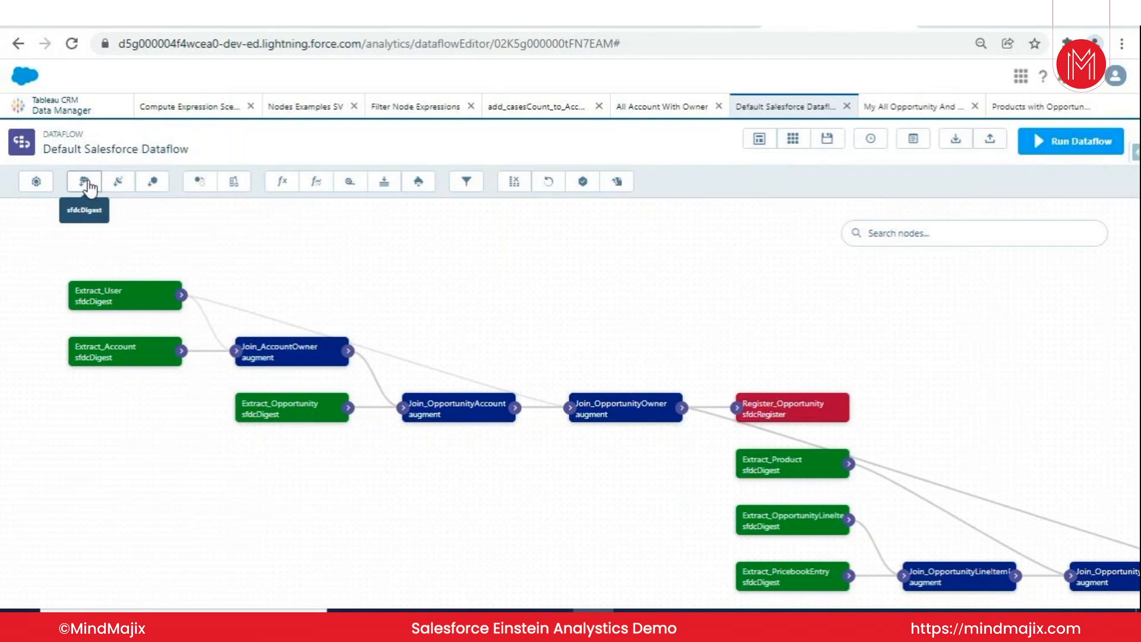
{"action": "left_click", "coordinate": [120, 180]}
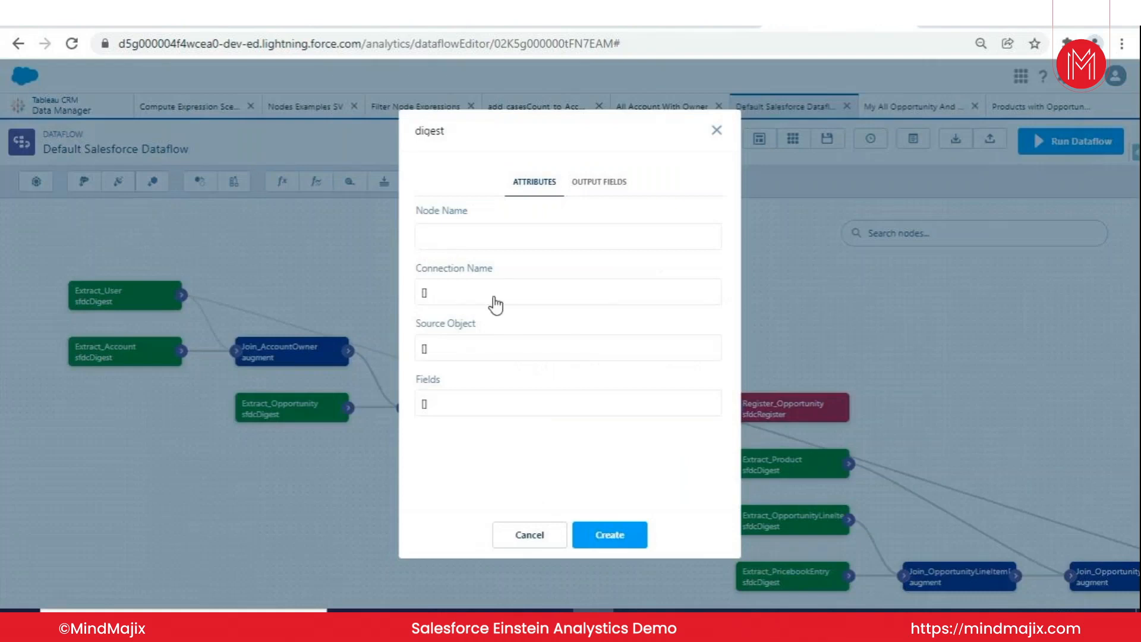
{"action": "left_click", "coordinate": [465, 302]}
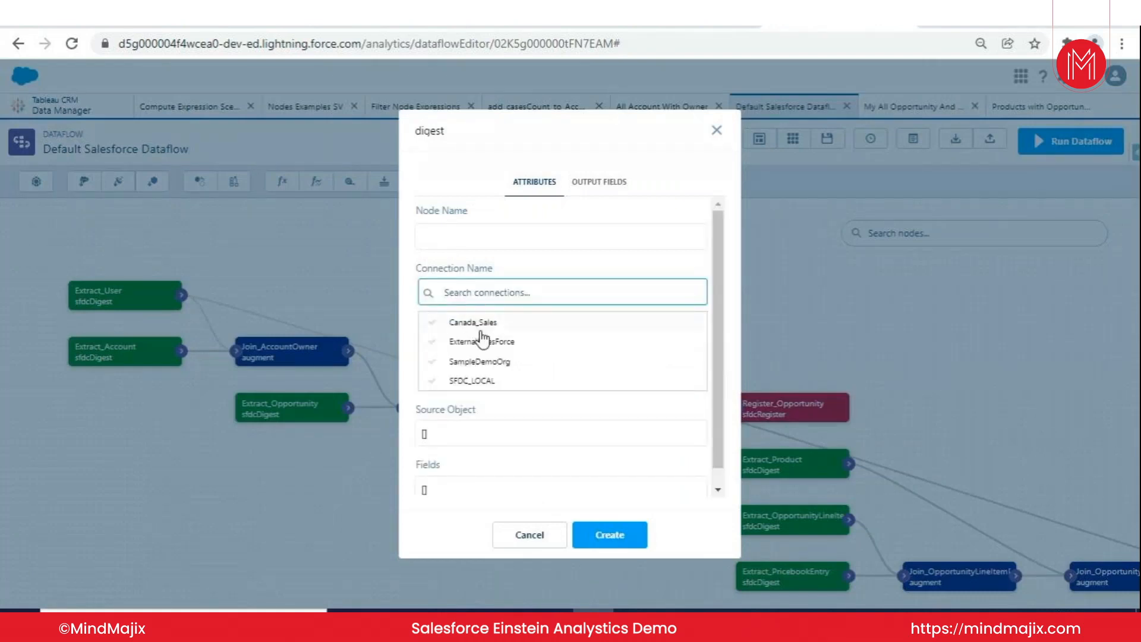
{"action": "left_click", "coordinate": [717, 130]}
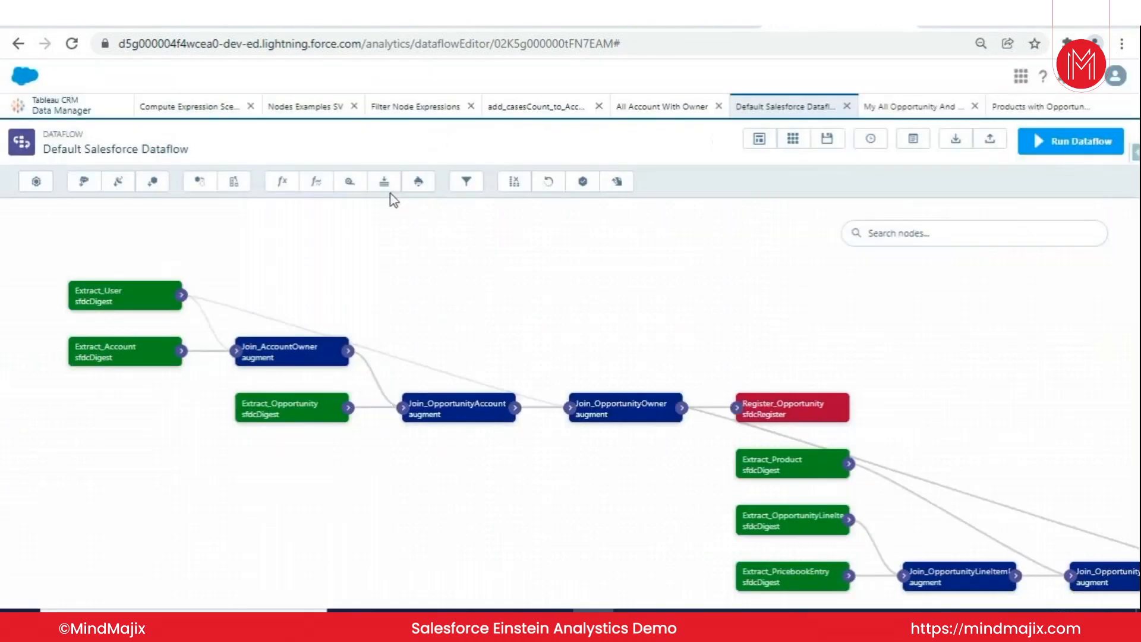
- Start a new edgemart node, open its dataset selection, and close it without creating the node
{"action": "left_click", "coordinate": [153, 182]}
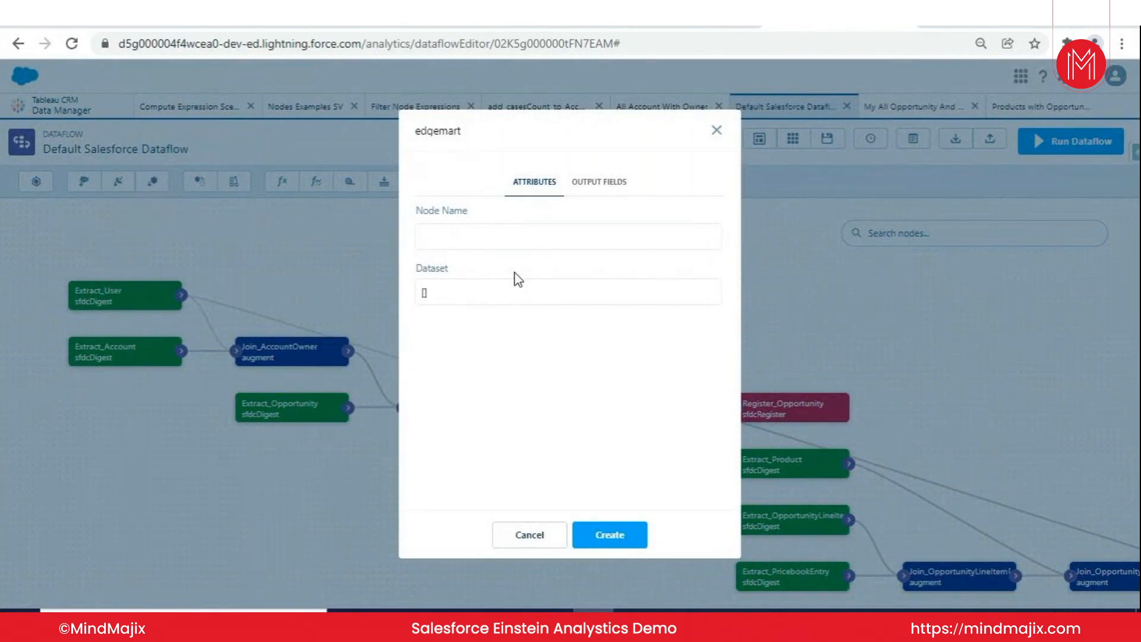
{"action": "left_click", "coordinate": [512, 293]}
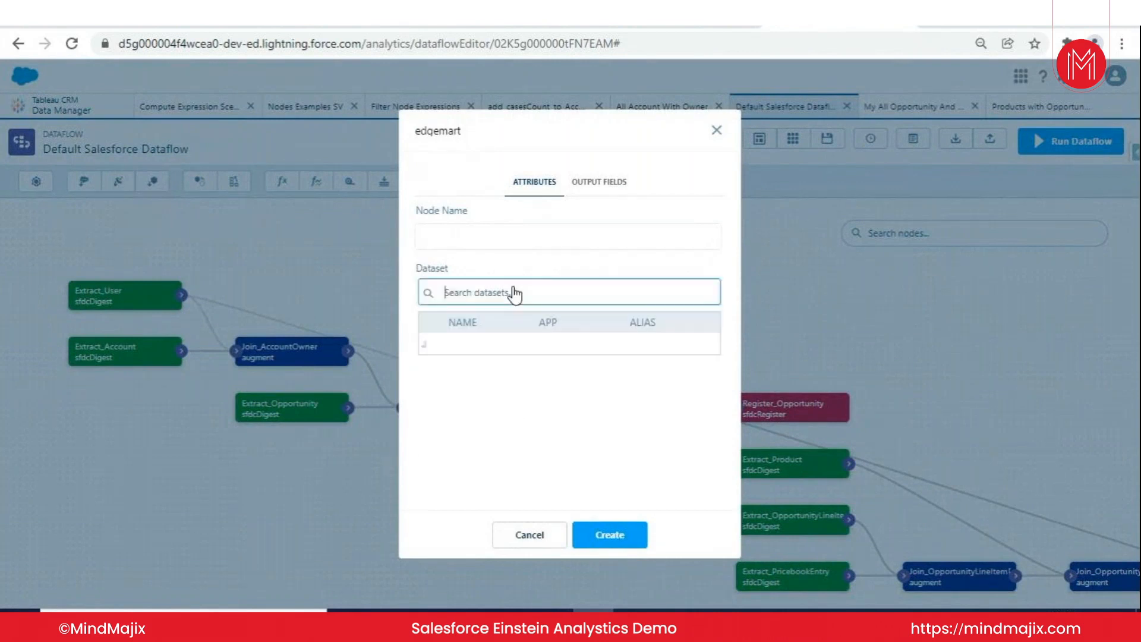
{"action": "left_click", "coordinate": [717, 135]}
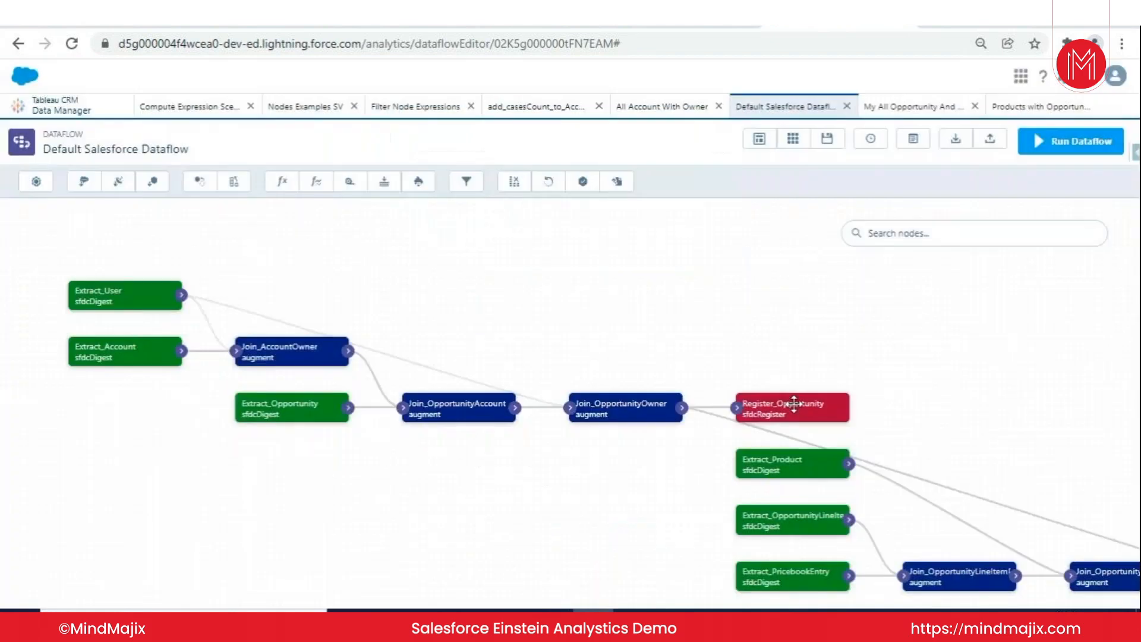
- Check the dataset alias in the Register_Opportunity node and close the node without saving
{"action": "left_click", "coordinate": [771, 409]}
{"action": "double_click", "coordinate": [417, 350]}
{"action": "key", "text": "BackSpace"}
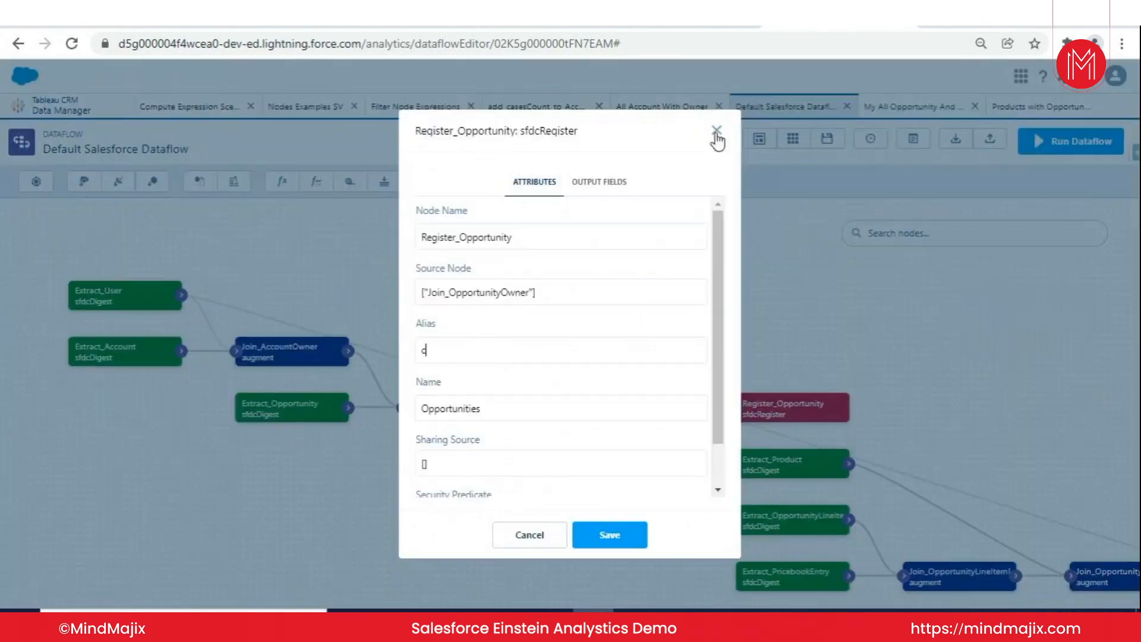
{"action": "left_click", "coordinate": [718, 132]}
- Search the datasets for "opportunities" in a new edgemart node, and close it without creating the node
{"action": "left_click", "coordinate": [153, 181]}
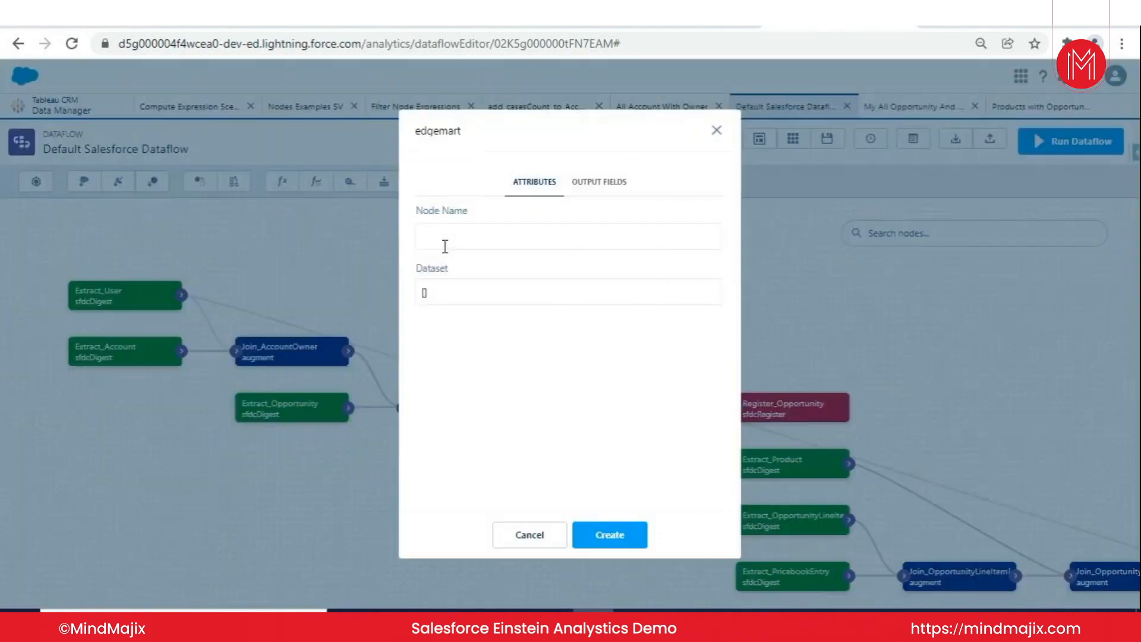
{"action": "key", "text": "ctrl+v"}
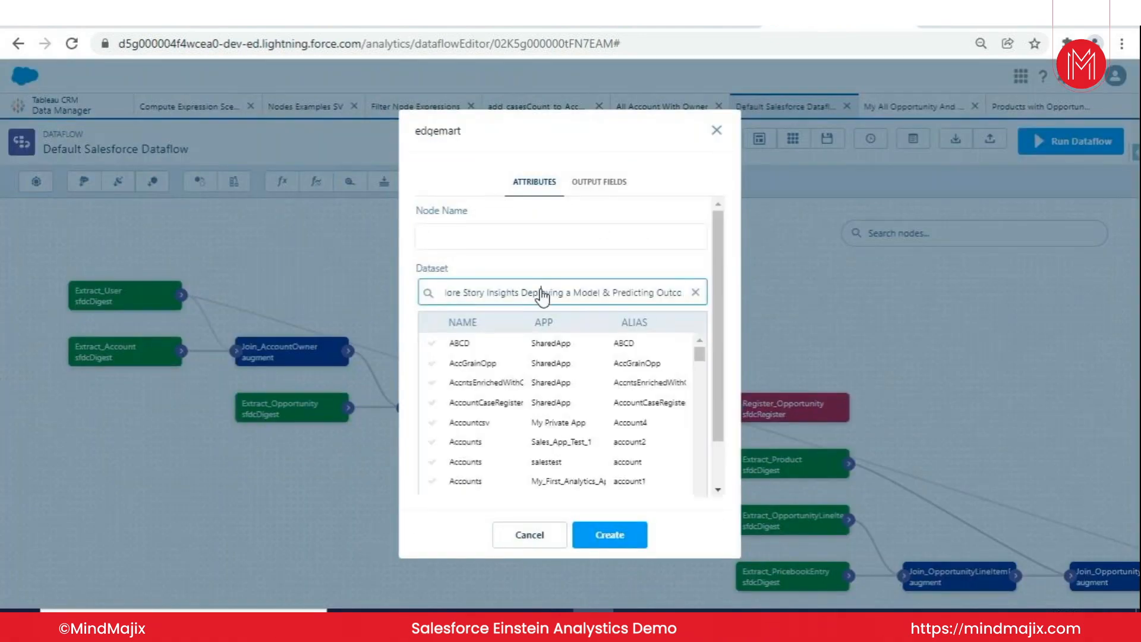
{"action": "key", "text": "ctrl+a"}
{"action": "key", "text": "BackSpace"}
{"action": "type", "text": "opportunities"}
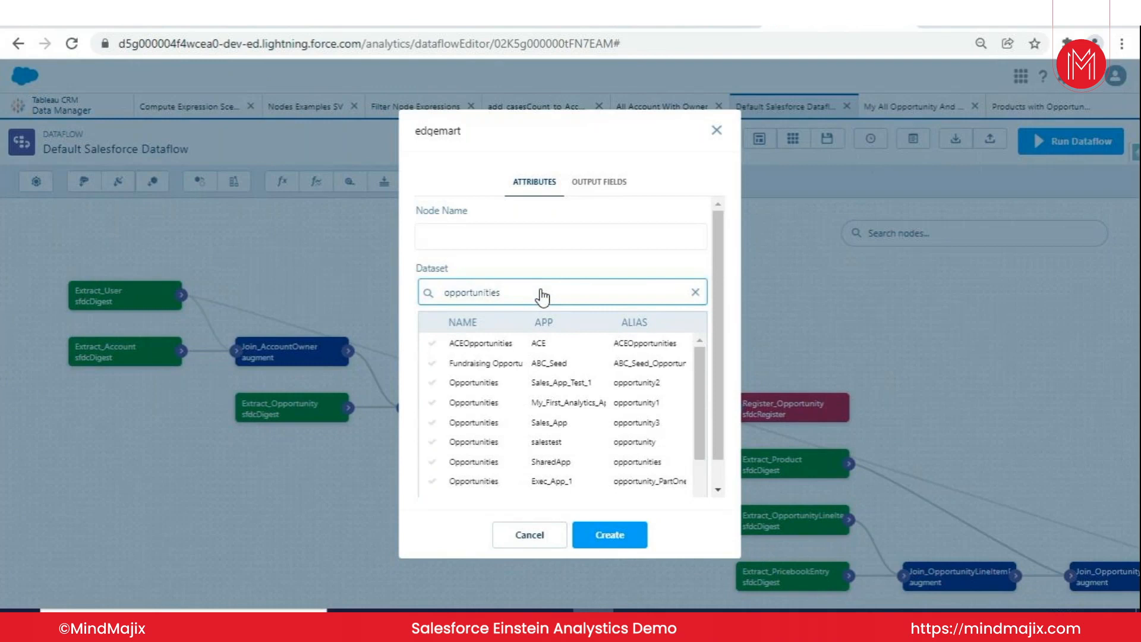
{"action": "left_click", "coordinate": [717, 131]}
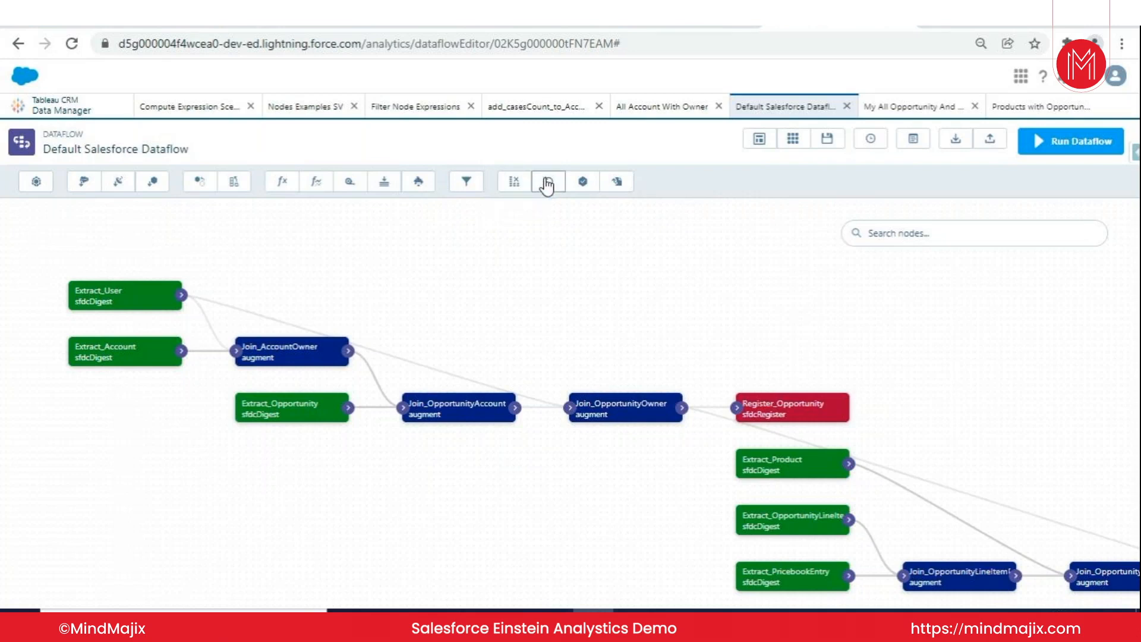
- Review the attributes of a new sfdcRegister node and of the existing Register_Opportunity node, closing both without saving
{"action": "left_click", "coordinate": [583, 189]}
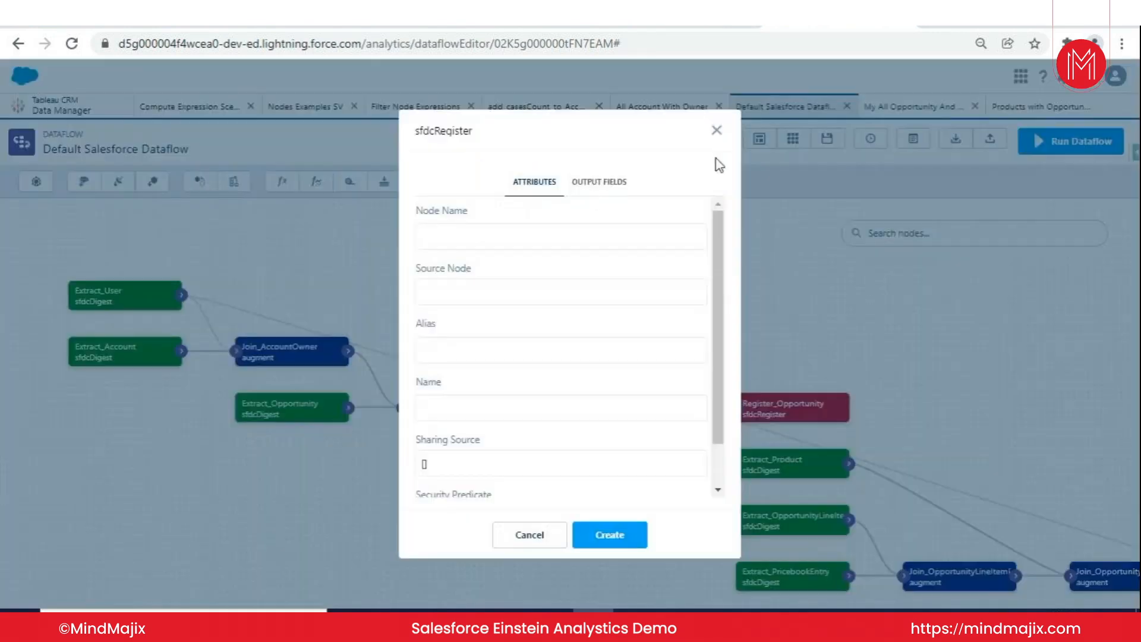
{"action": "left_click", "coordinate": [715, 129]}
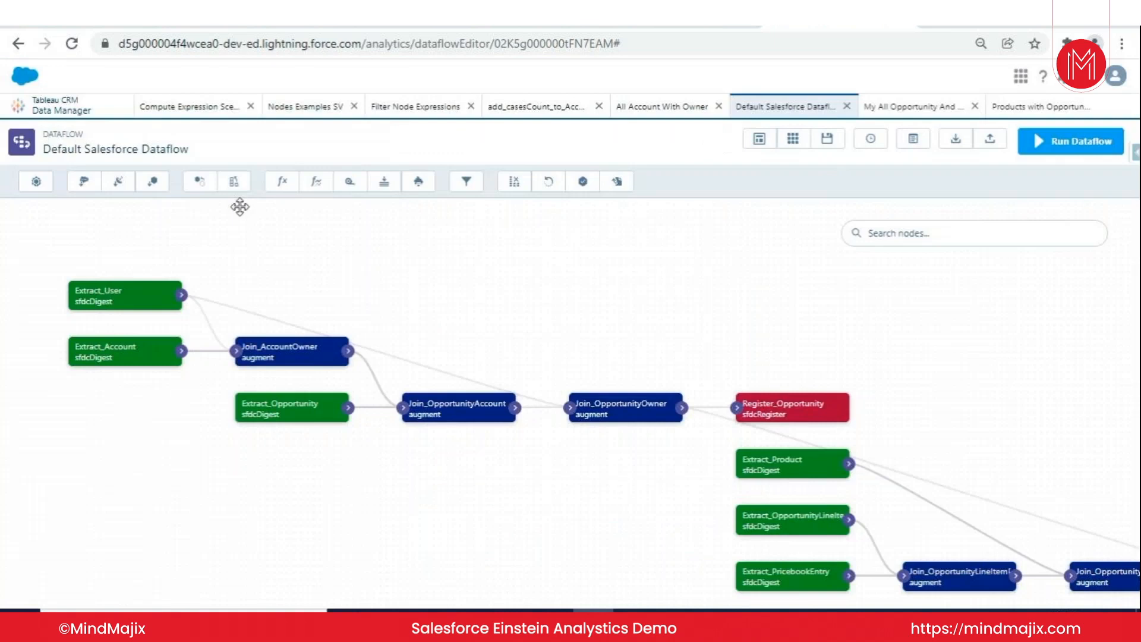
{"action": "left_click", "coordinate": [783, 418]}
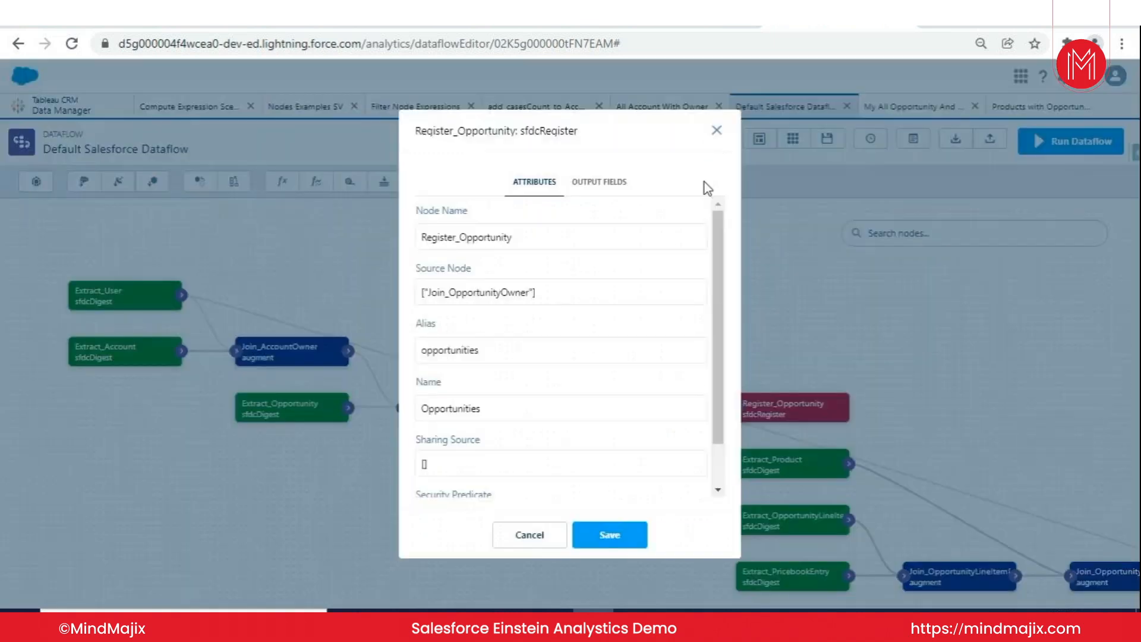
{"action": "left_click", "coordinate": [714, 127]}
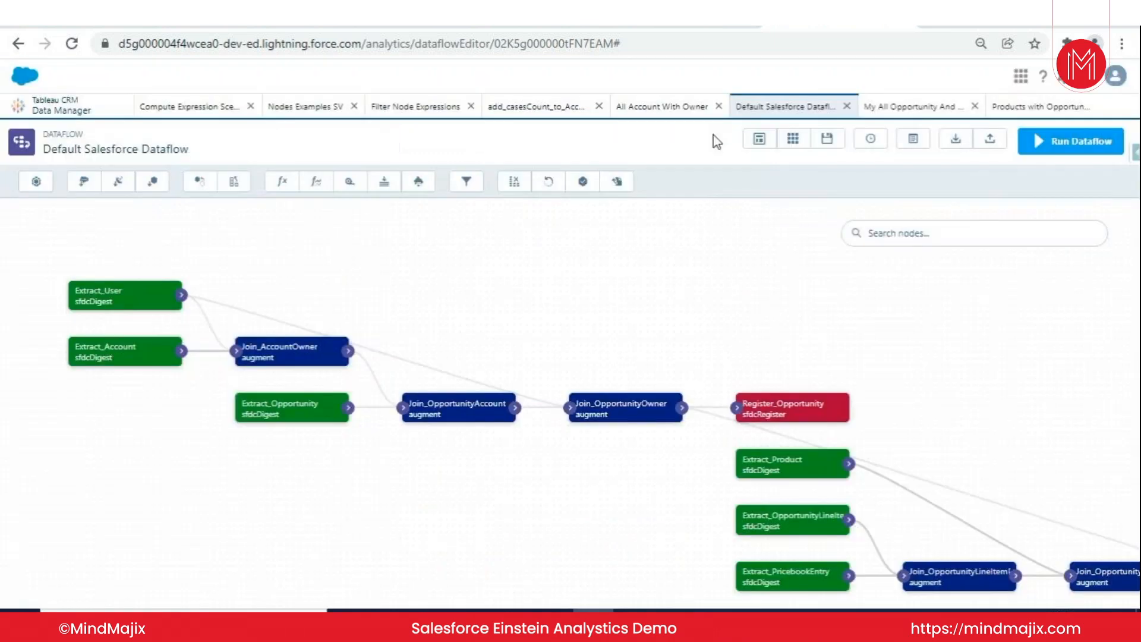
- Open the My All Opportunity And Account dataflow and automatically arrange its nodes
{"action": "left_click", "coordinate": [911, 108]}
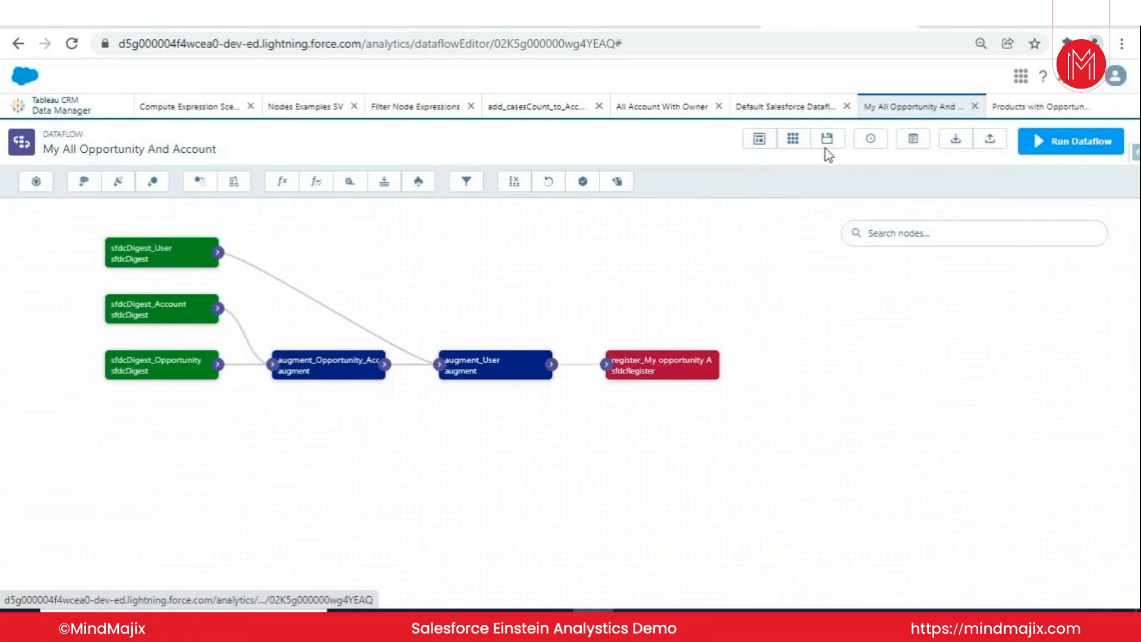
{"action": "left_click", "coordinate": [753, 143]}
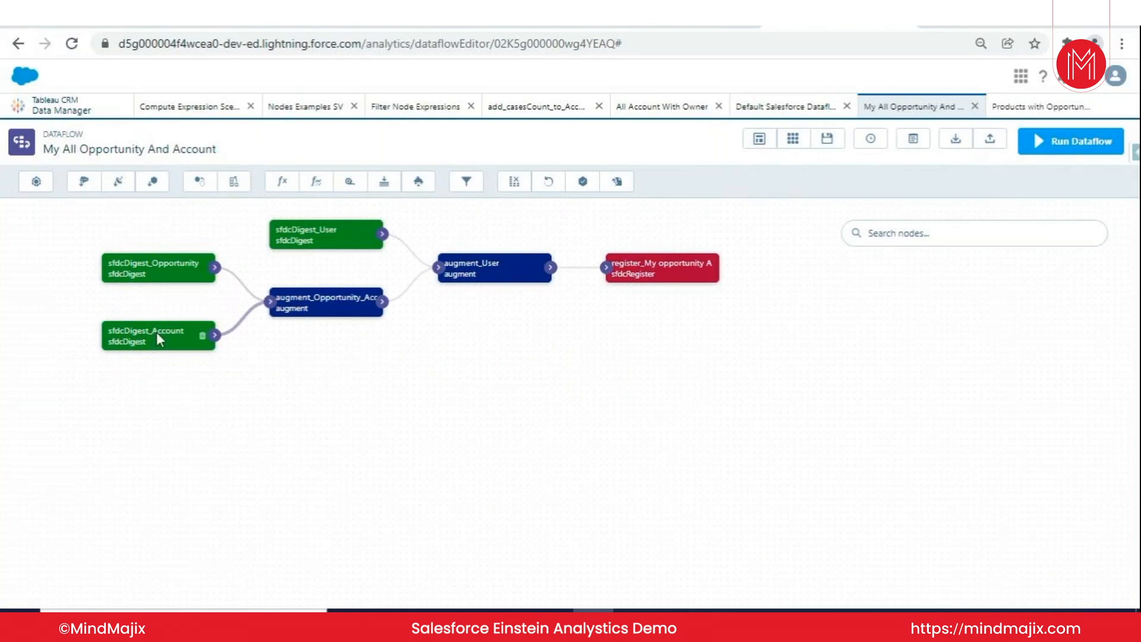
- Review the selectable fields of the sfdcDigest_Account node and open the sfdcDigest_Opportunity node, closing both without saving
{"action": "left_click", "coordinate": [157, 332]}
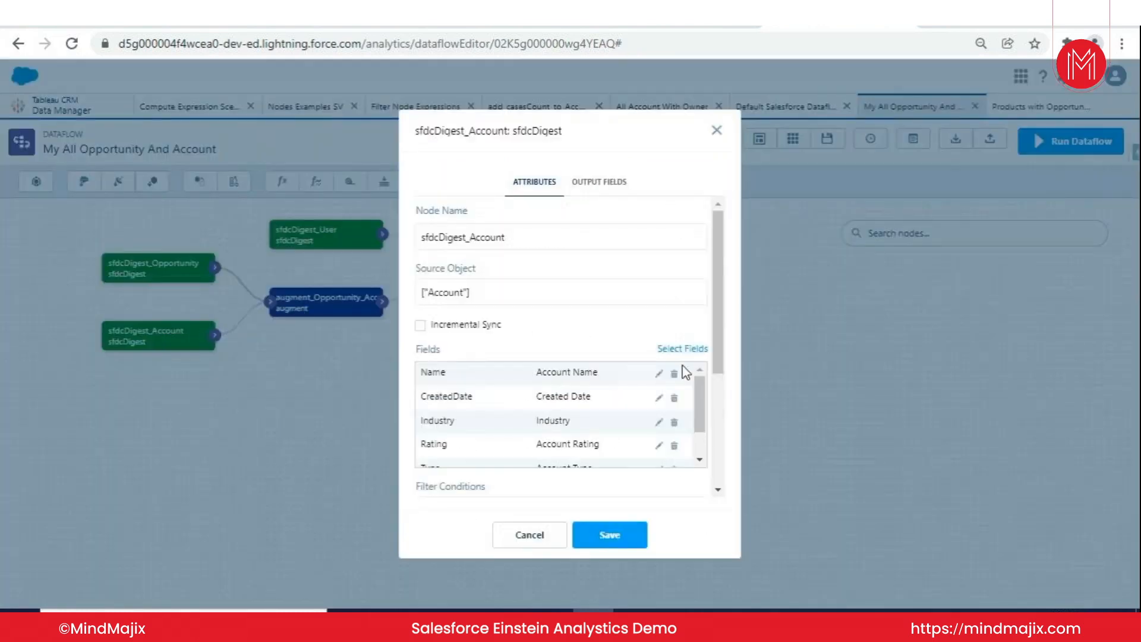
{"action": "left_click", "coordinate": [683, 350]}
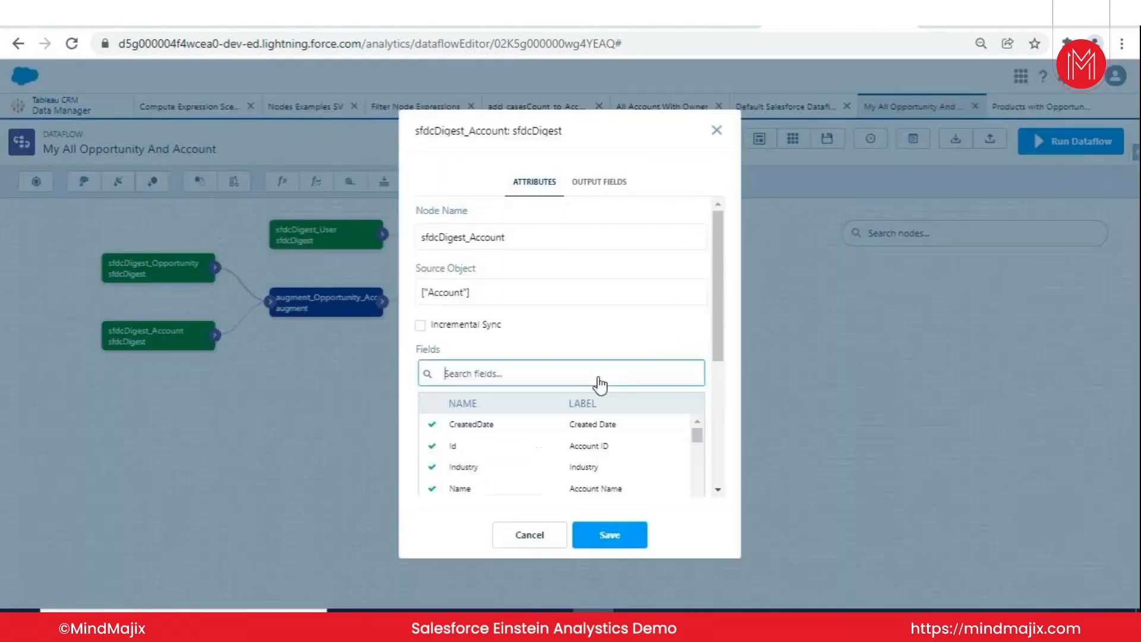
{"action": "left_click", "coordinate": [717, 131]}
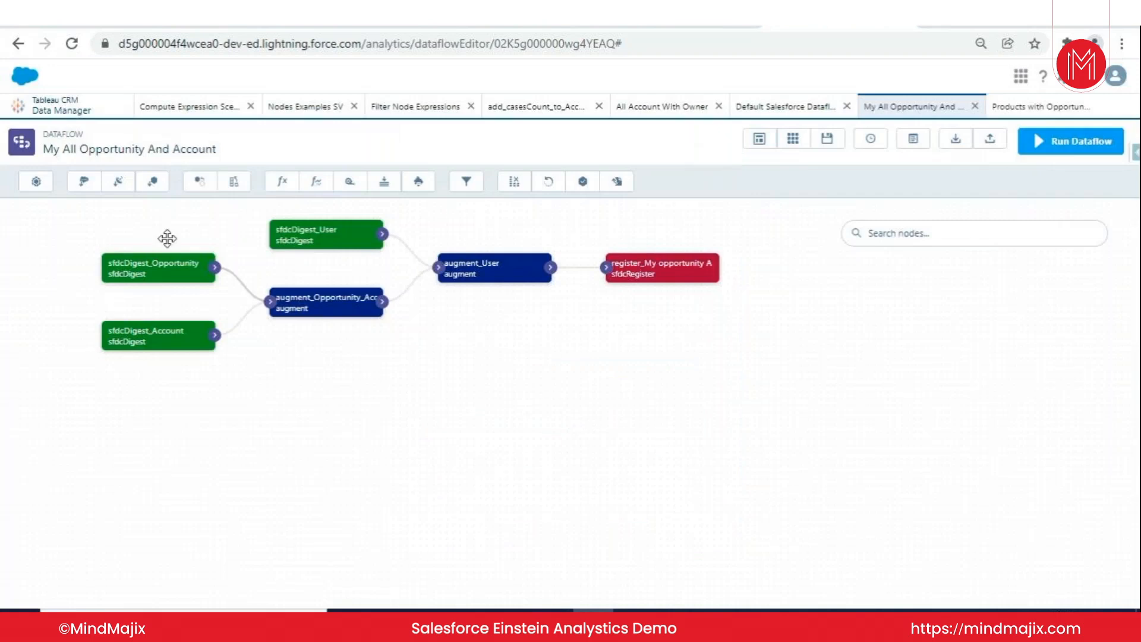
{"action": "left_click", "coordinate": [154, 270]}
{"action": "left_click", "coordinate": [717, 131]}
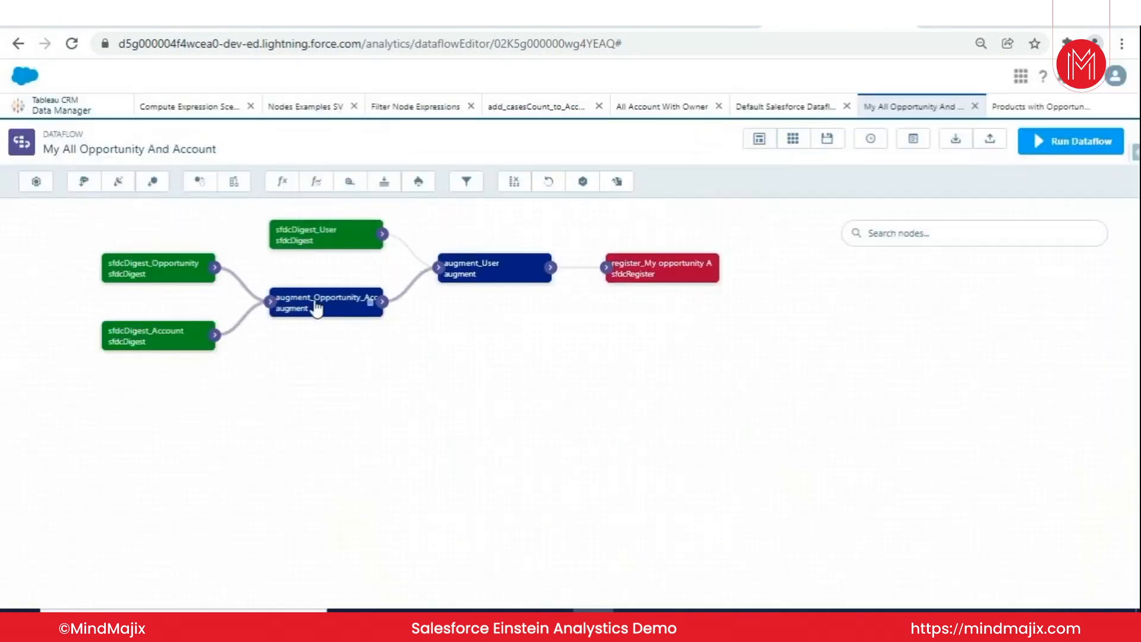
- Examine the sources, keys, relationship, right fields and operation of the augment_Opportunity_Account node, and close it without saving
{"action": "left_click", "coordinate": [317, 307]}
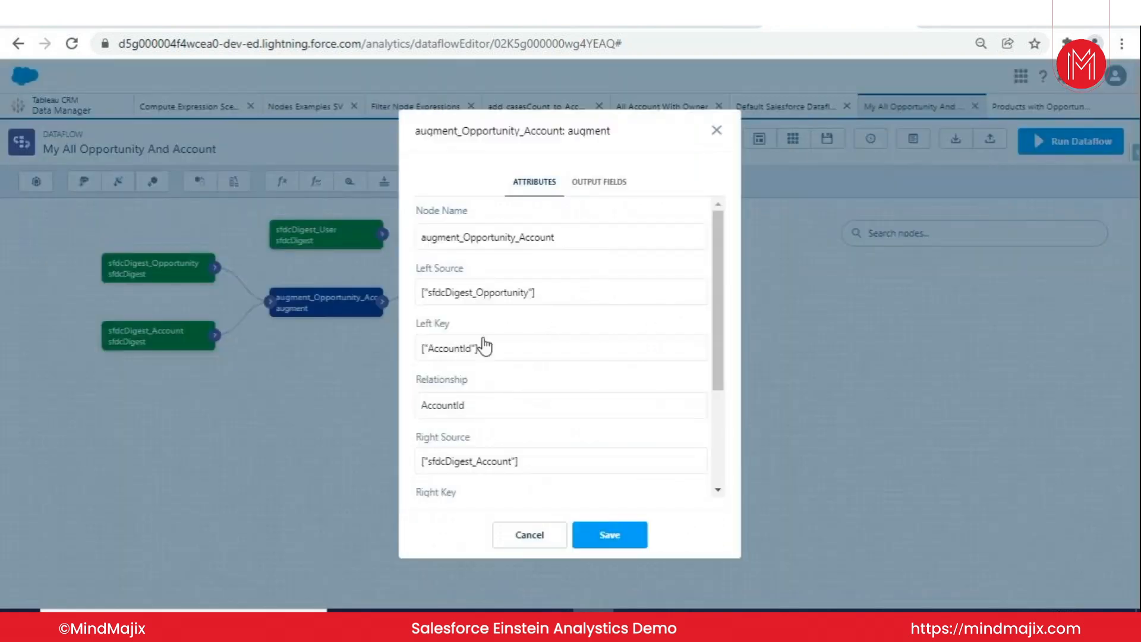
{"action": "scroll", "coordinate": [484, 345], "scroll_direction": "down", "scroll_amount": 2}
{"action": "scroll", "coordinate": [476, 273], "scroll_direction": "up", "scroll_amount": 2}
{"action": "scroll", "coordinate": [509, 298], "scroll_direction": "down", "scroll_amount": 2}
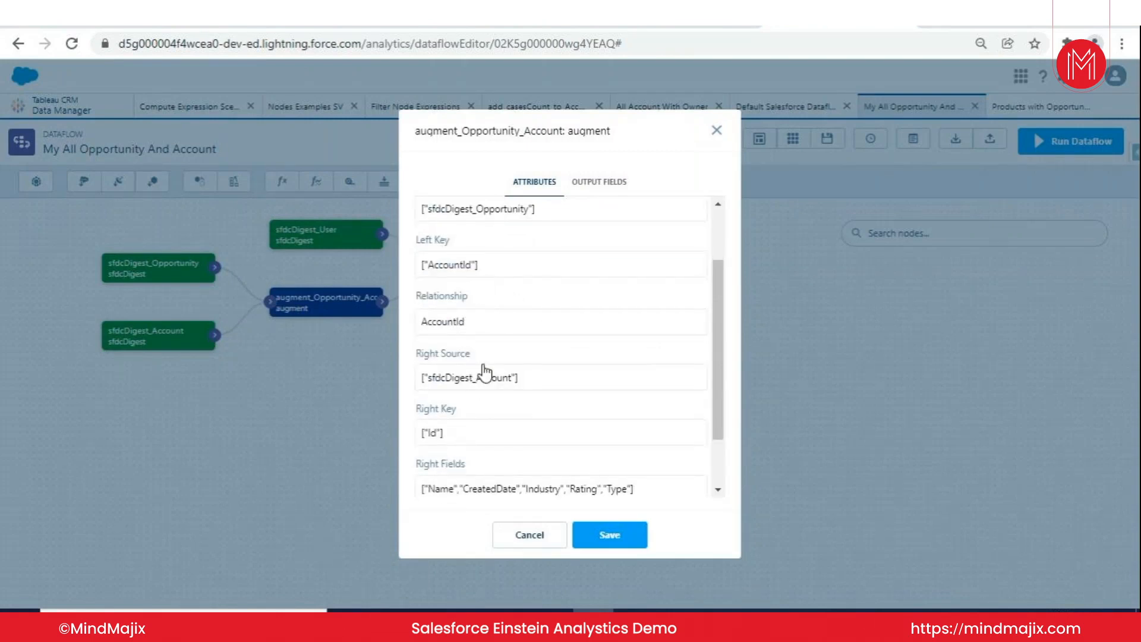
{"action": "scroll", "coordinate": [501, 363], "scroll_direction": "down", "scroll_amount": 2}
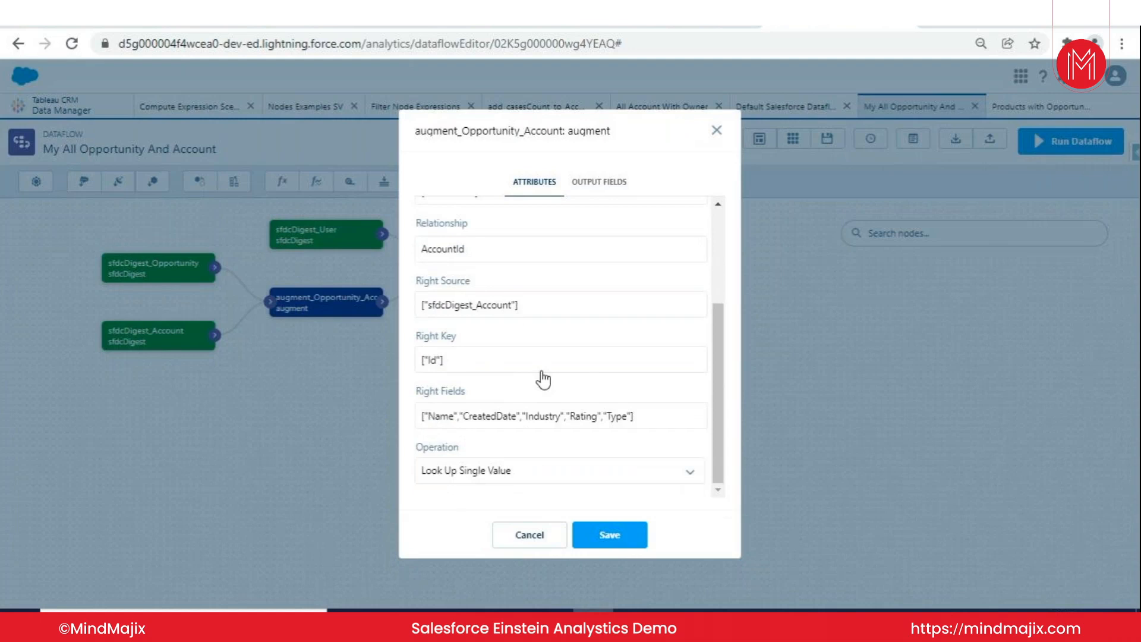
{"action": "scroll", "coordinate": [538, 363], "scroll_direction": "up", "scroll_amount": 3}
{"action": "scroll", "coordinate": [493, 309], "scroll_direction": "down", "scroll_amount": 3}
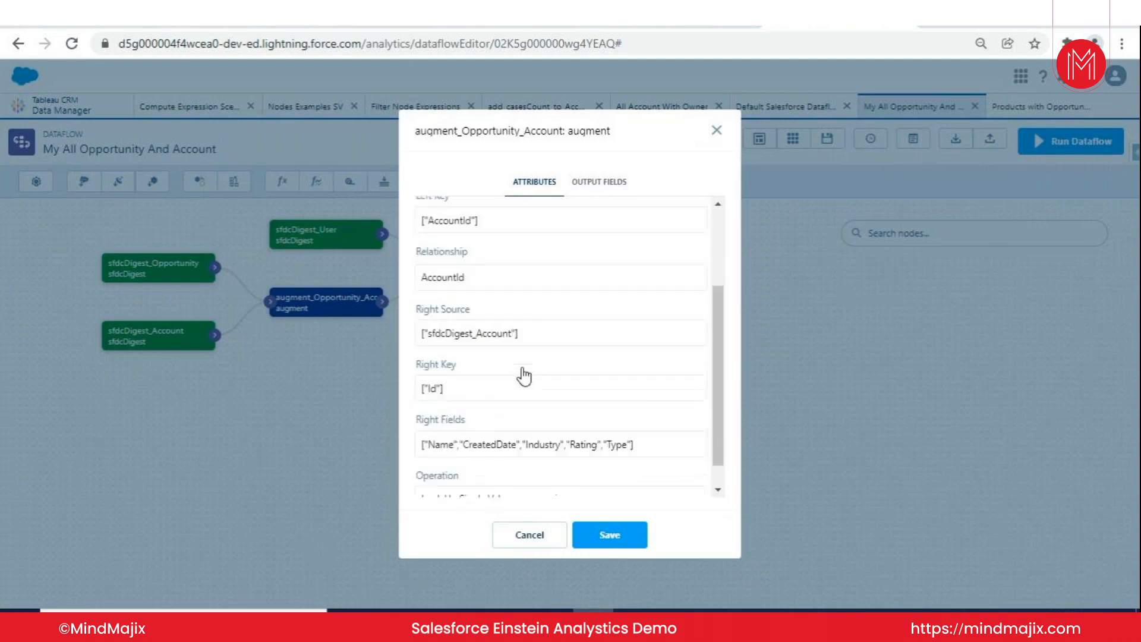
{"action": "scroll", "coordinate": [523, 376], "scroll_direction": "down", "scroll_amount": 1}
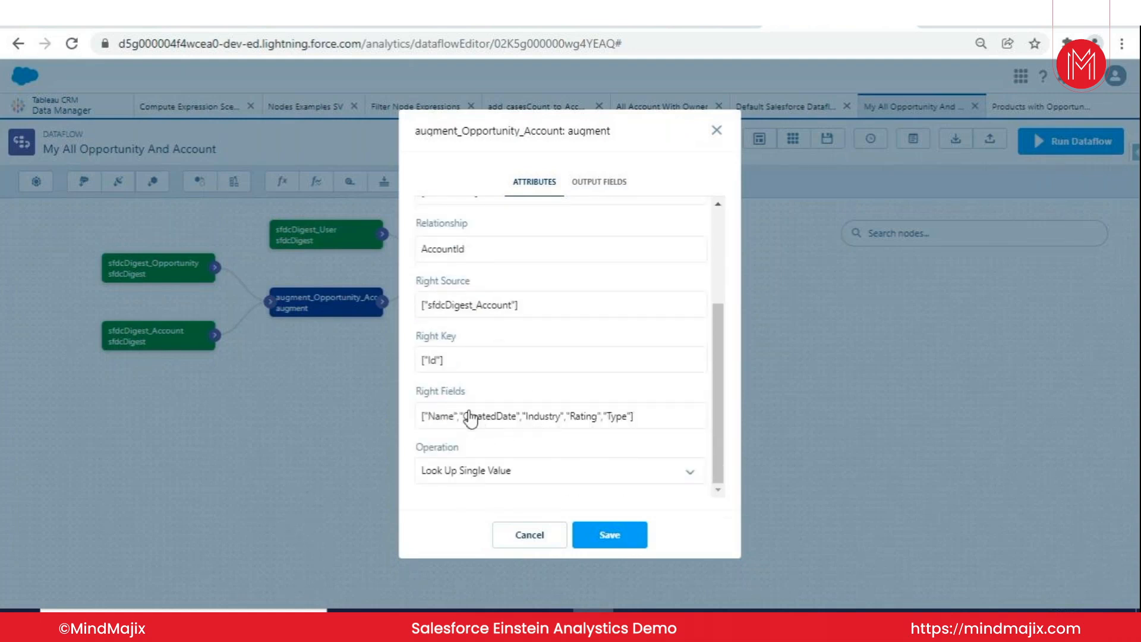
{"action": "scroll", "coordinate": [534, 423], "scroll_direction": "up", "scroll_amount": 4}
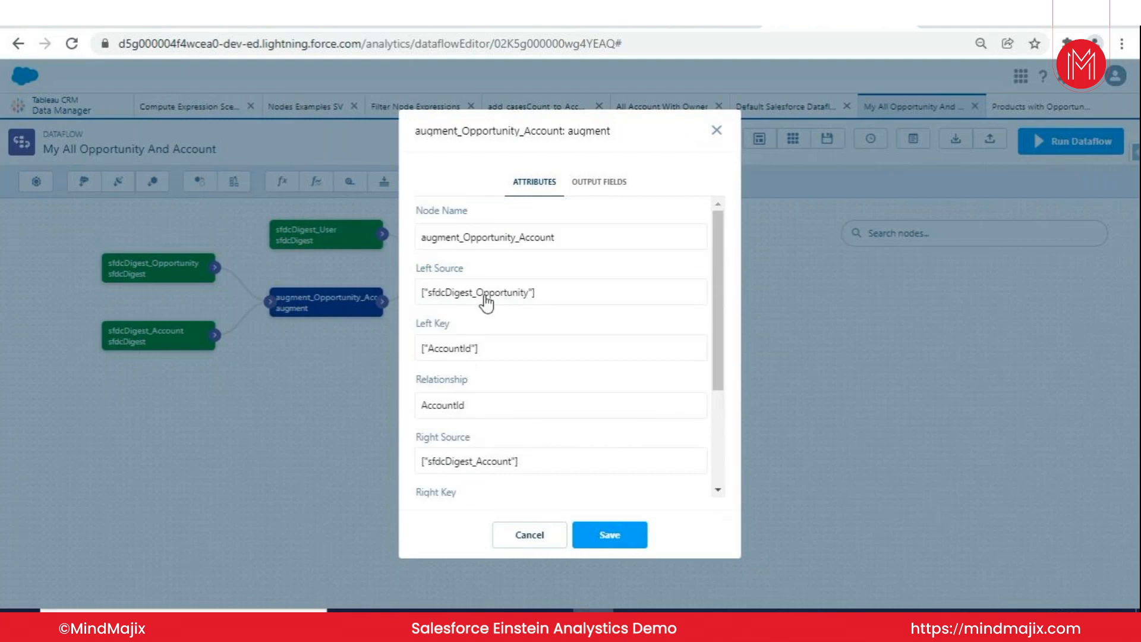
{"action": "left_click", "coordinate": [717, 131]}
{"action": "left_click", "coordinate": [508, 275]}
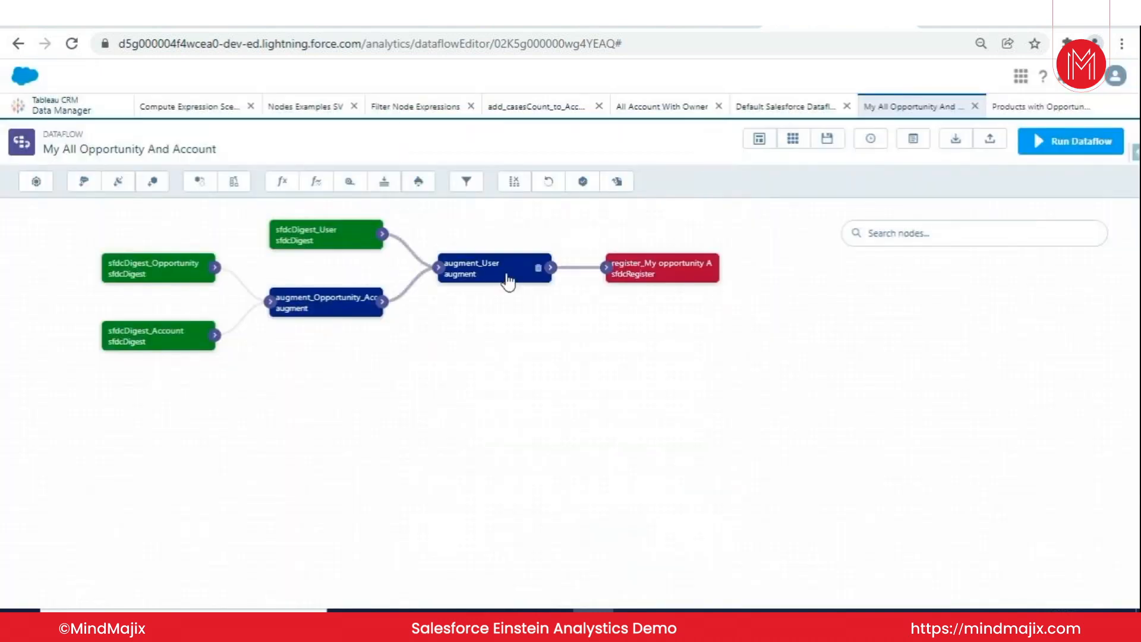
{"action": "left_click", "coordinate": [285, 211]}
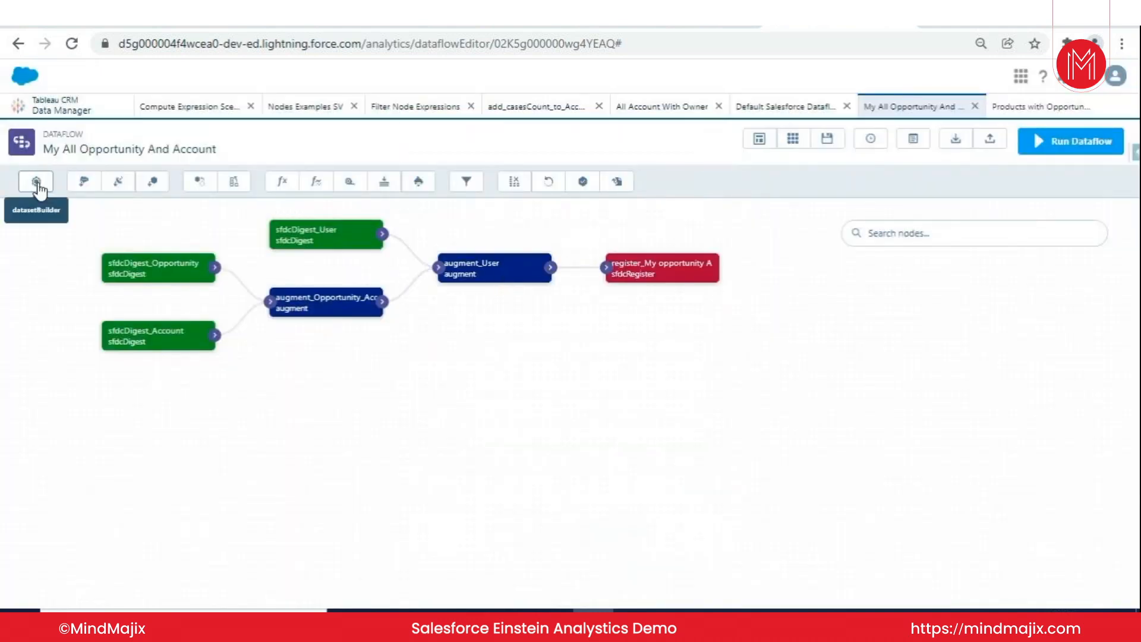
- Add a dataset named "New Dataflow" with the dataset builder and continue to the object selection
{"action": "left_click", "coordinate": [37, 182]}
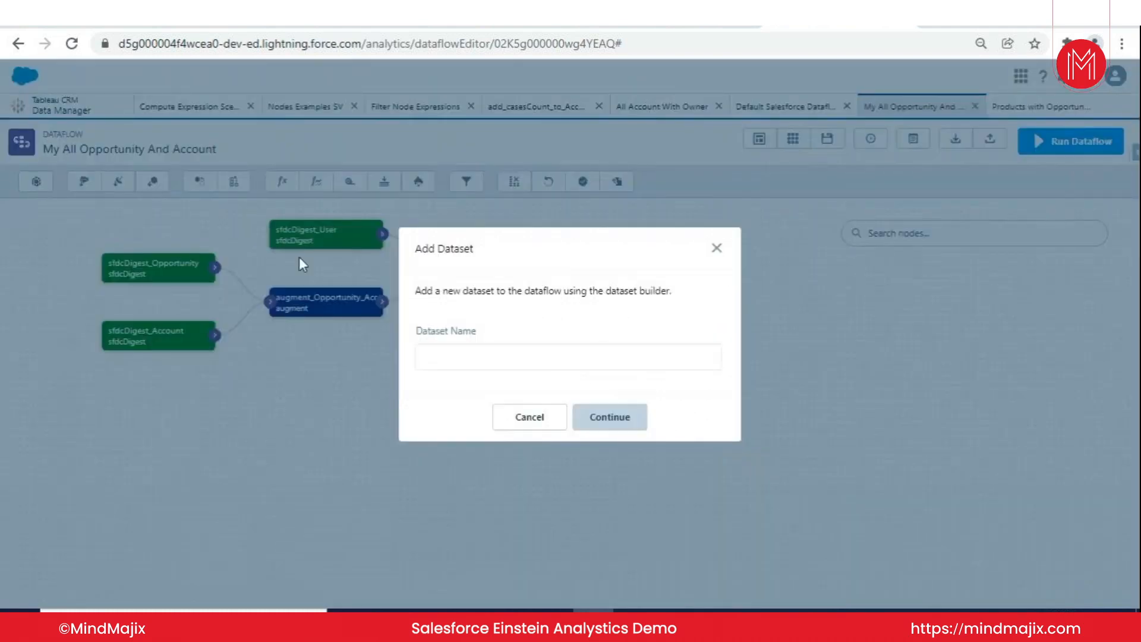
{"action": "left_click", "coordinate": [483, 360]}
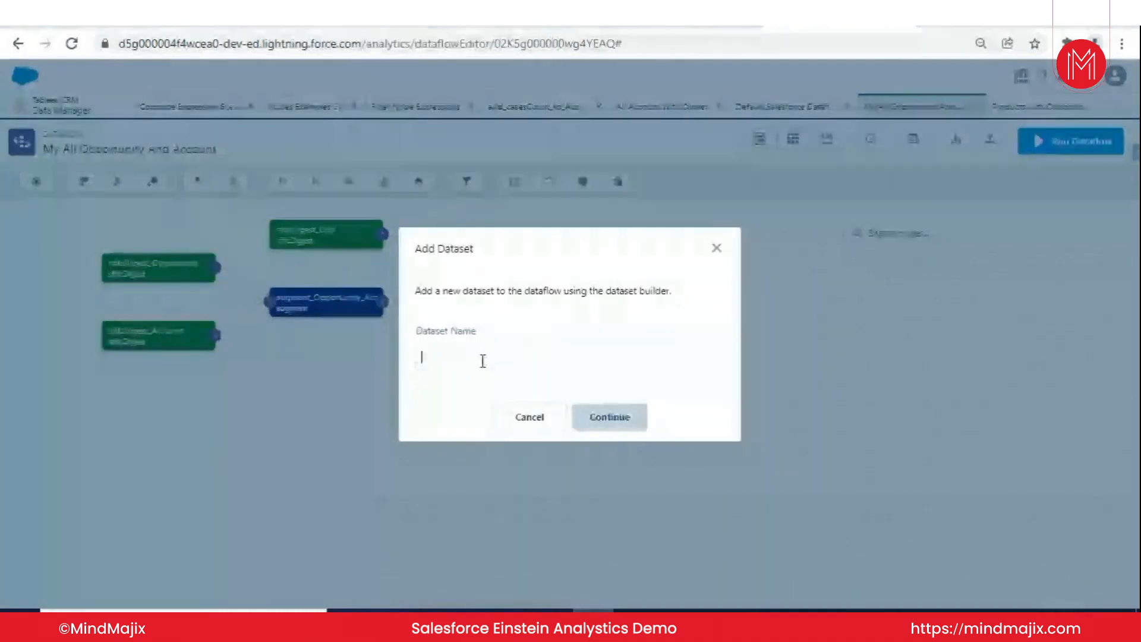
{"action": "type", "text": "New Dataflow"}
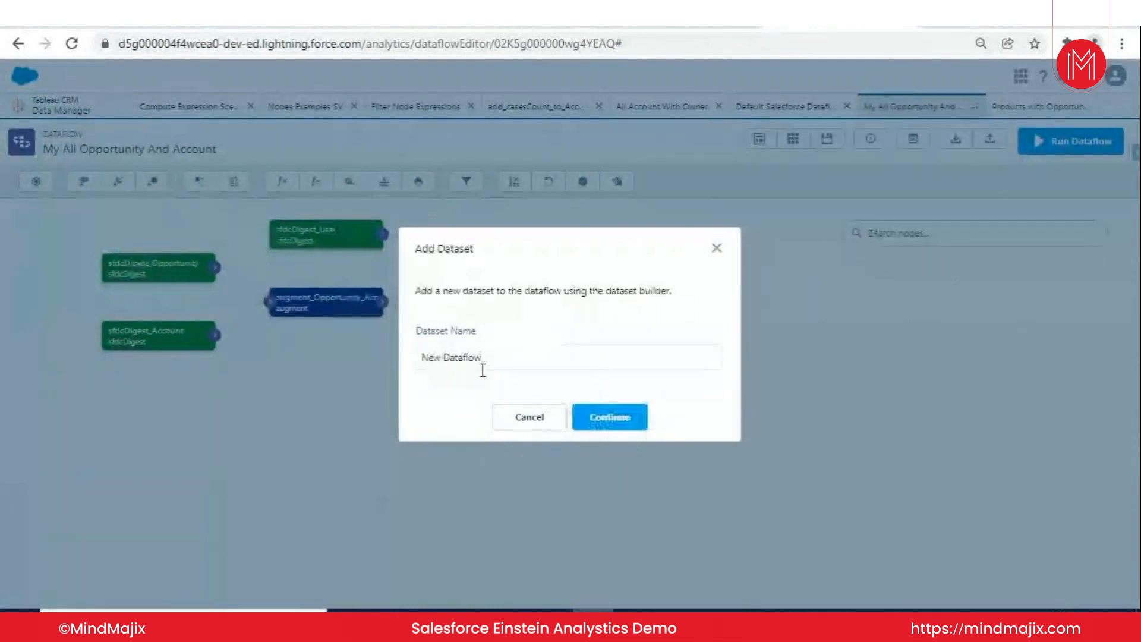
{"action": "left_click", "coordinate": [610, 423]}
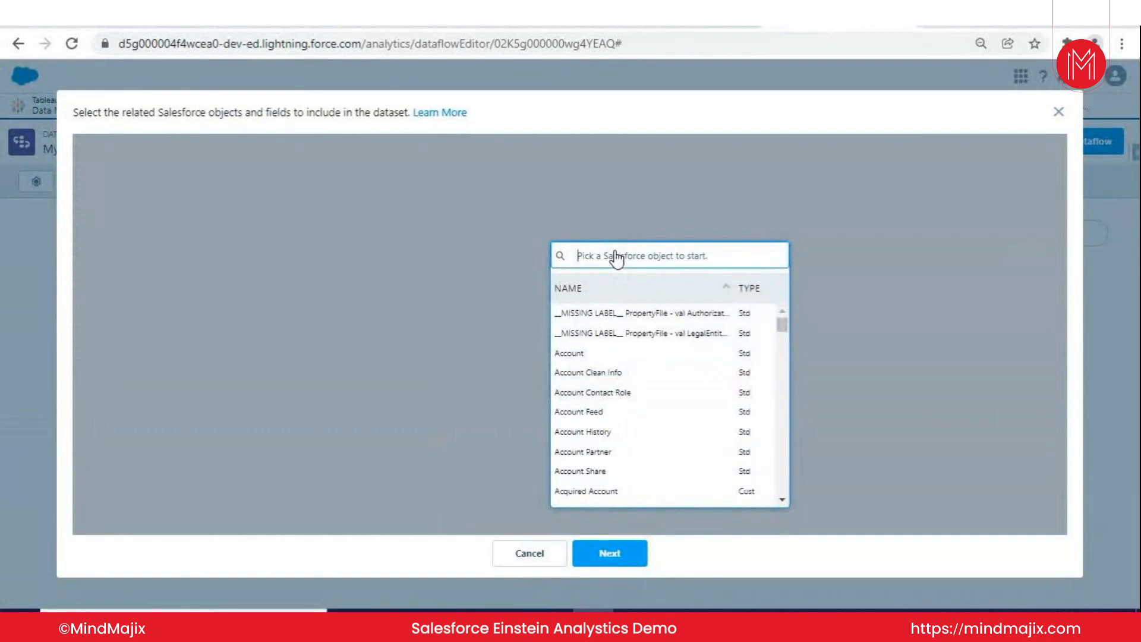
- Set Opportunity as the root object of the dataset and include its Amount and Close Date fields
{"action": "type", "text": "Oppo"}
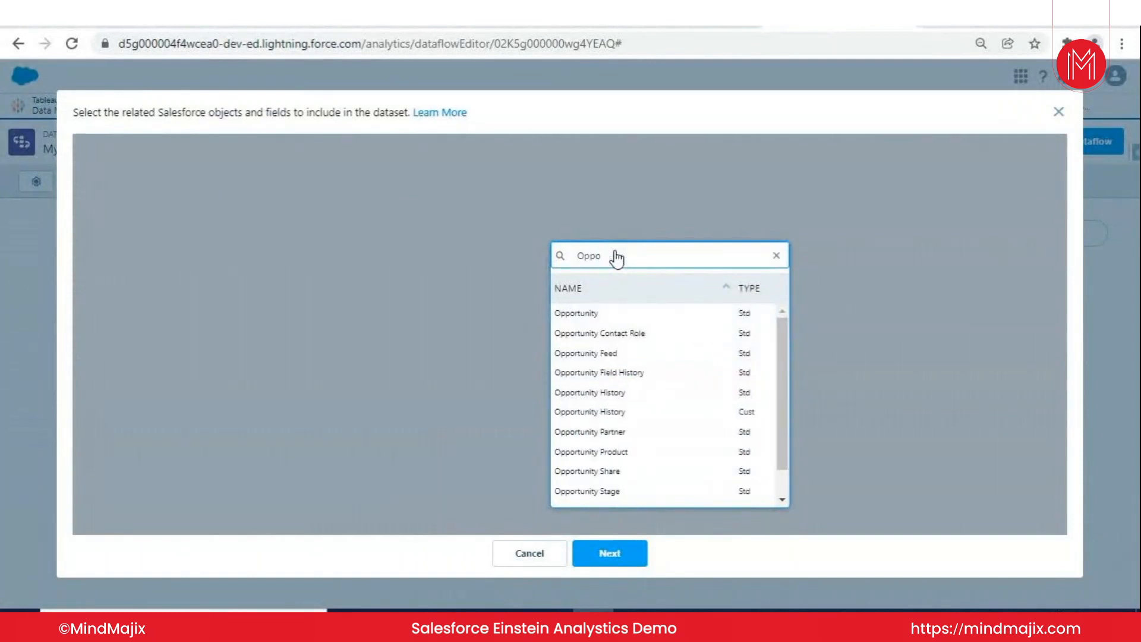
{"action": "left_click", "coordinate": [615, 313]}
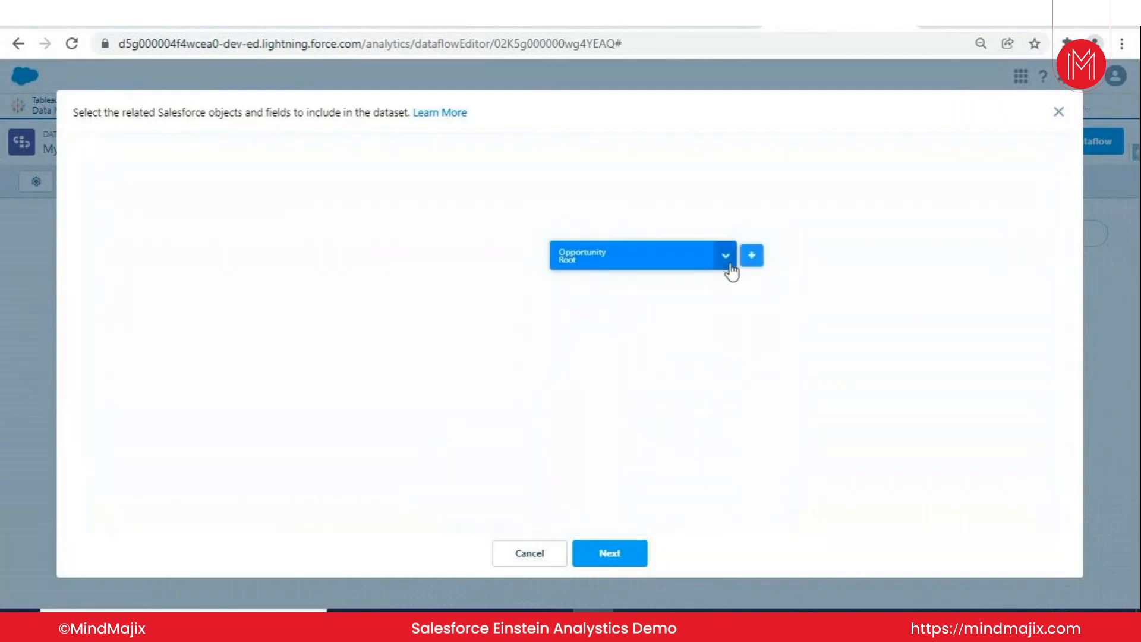
{"action": "left_click", "coordinate": [729, 266]}
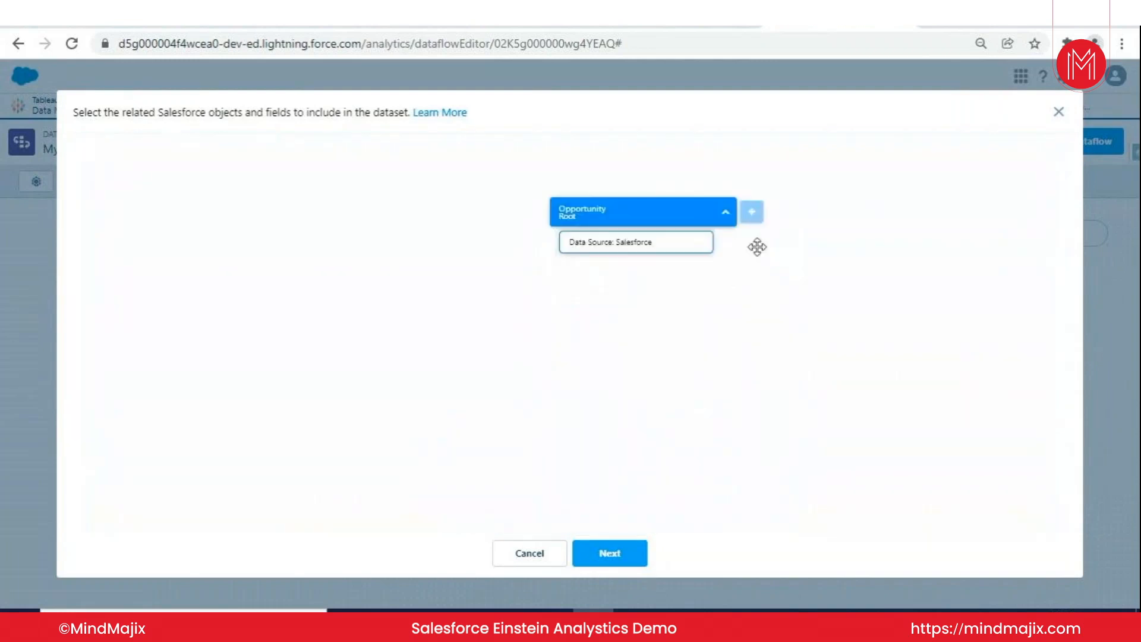
{"action": "left_click", "coordinate": [754, 213]}
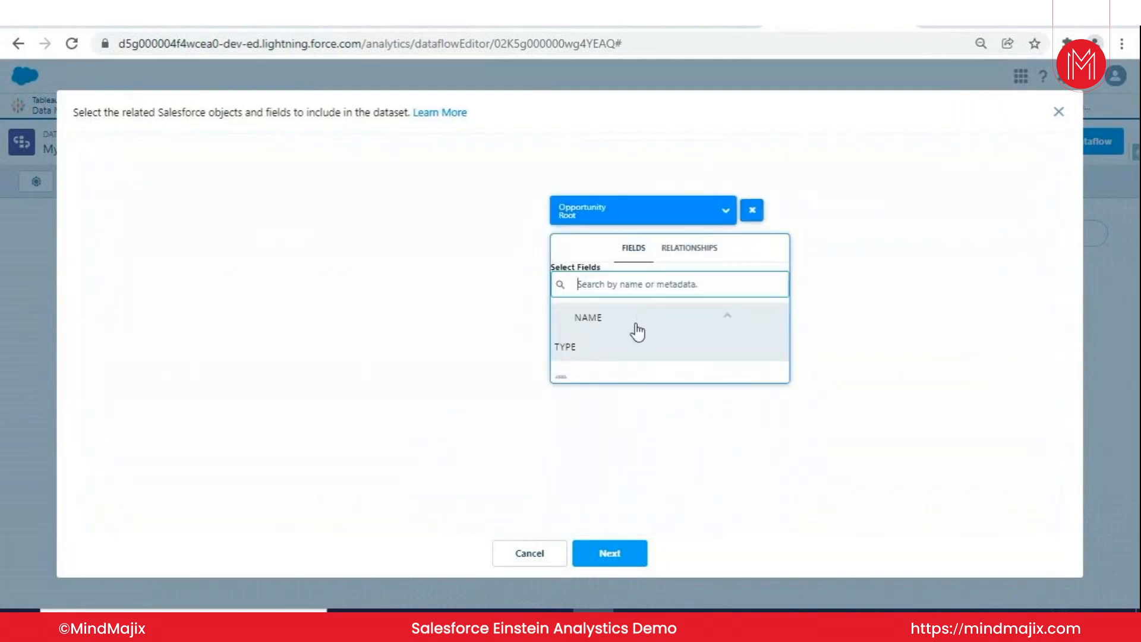
{"action": "left_click", "coordinate": [596, 367]}
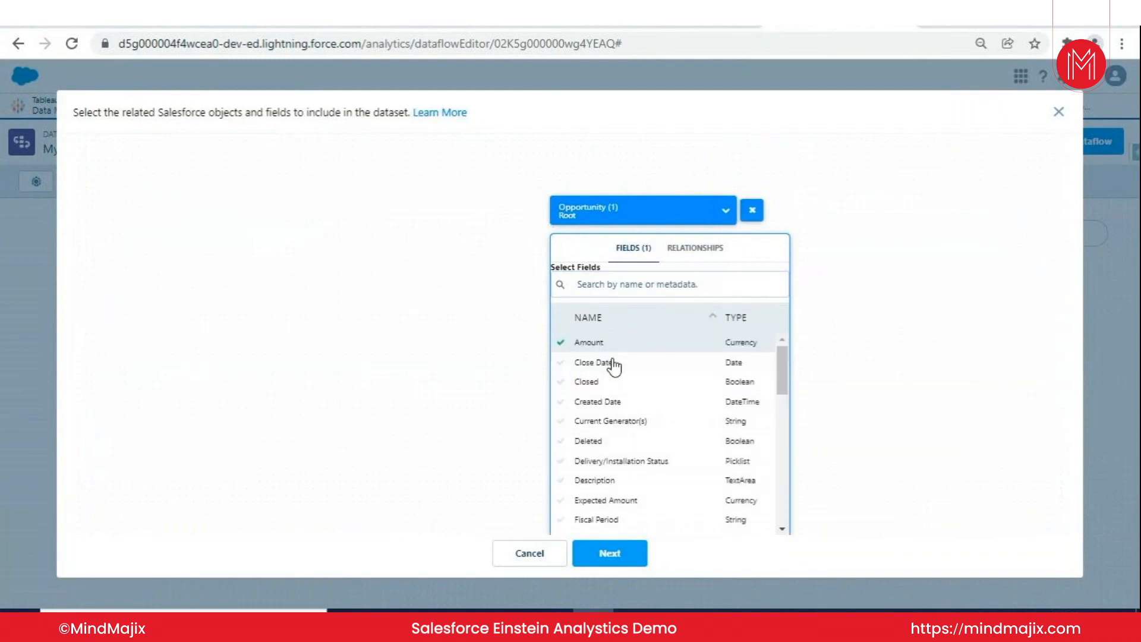
{"action": "left_click", "coordinate": [610, 364]}
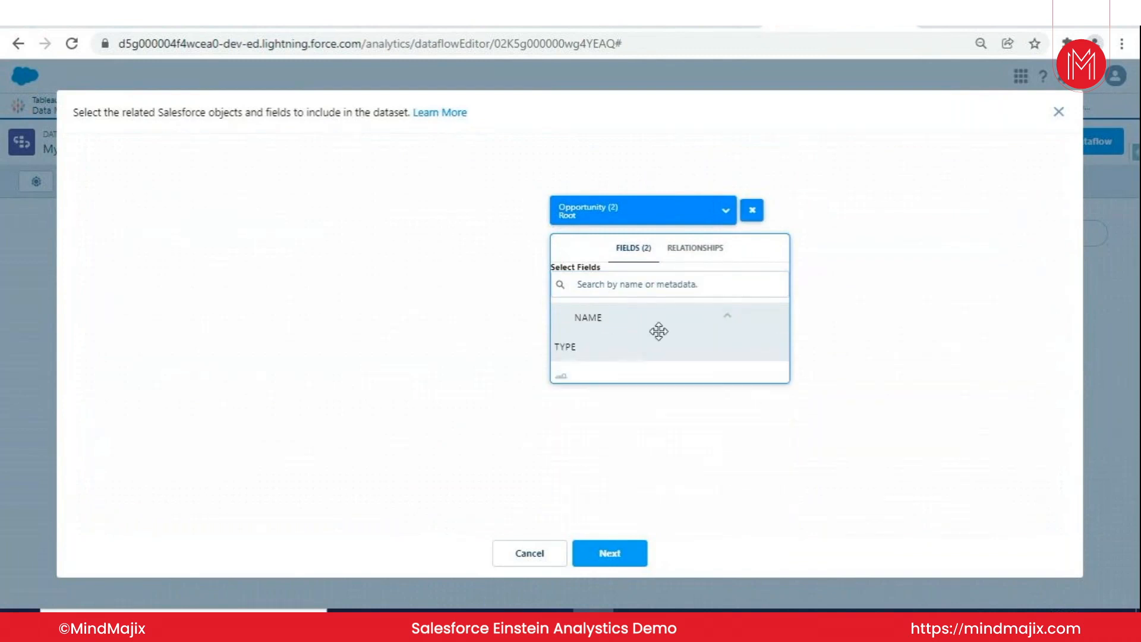
- Join the Account object through Account ID, include its Account Fax and Account Name fields, and add the resulting nodes to the dataflow
{"action": "left_click", "coordinate": [700, 254]}
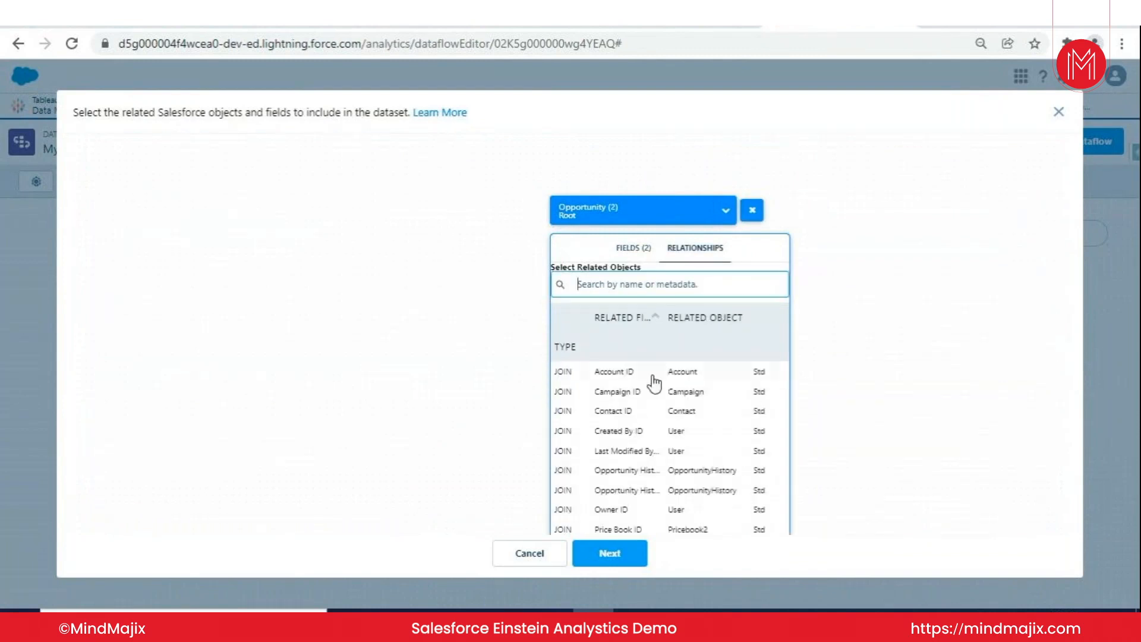
{"action": "left_click", "coordinate": [683, 376]}
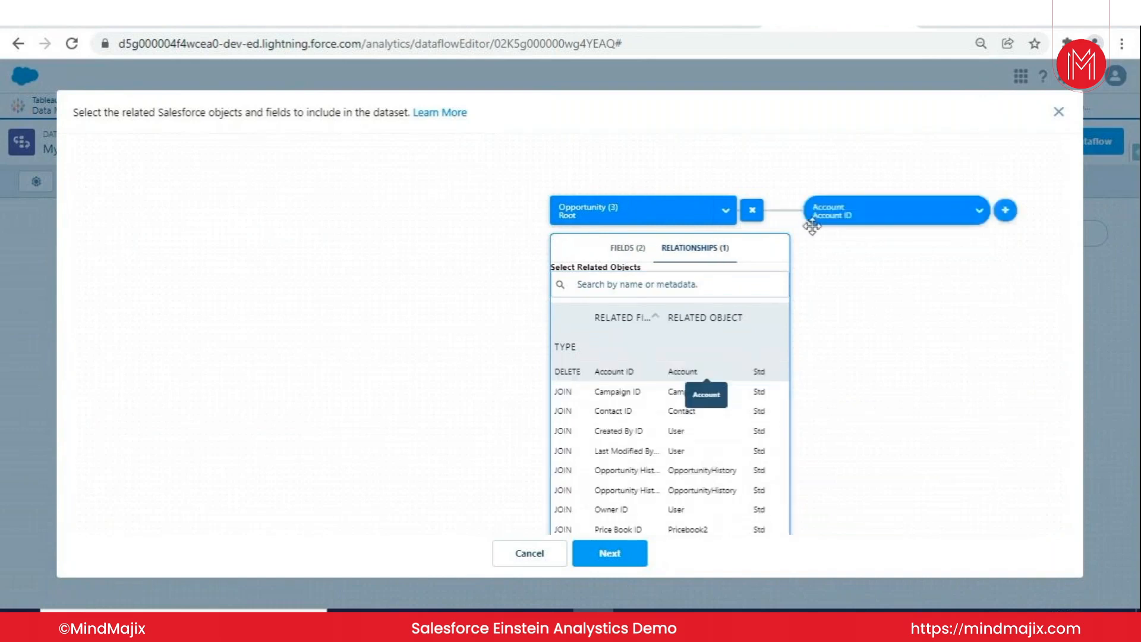
{"action": "left_click", "coordinate": [1006, 212]}
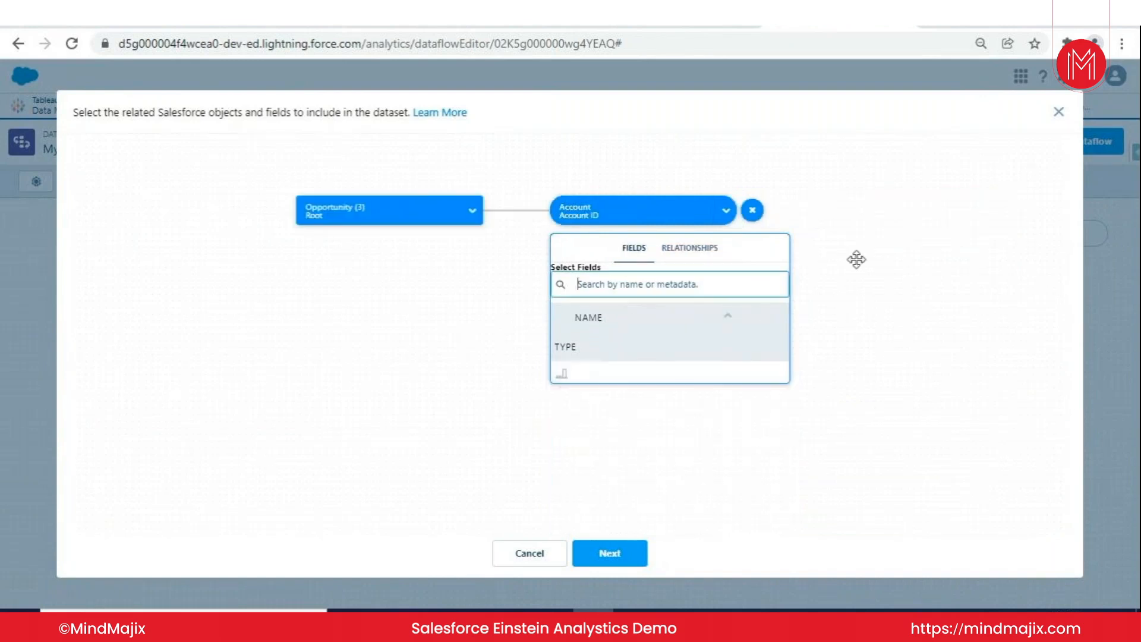
{"action": "left_click", "coordinate": [599, 378]}
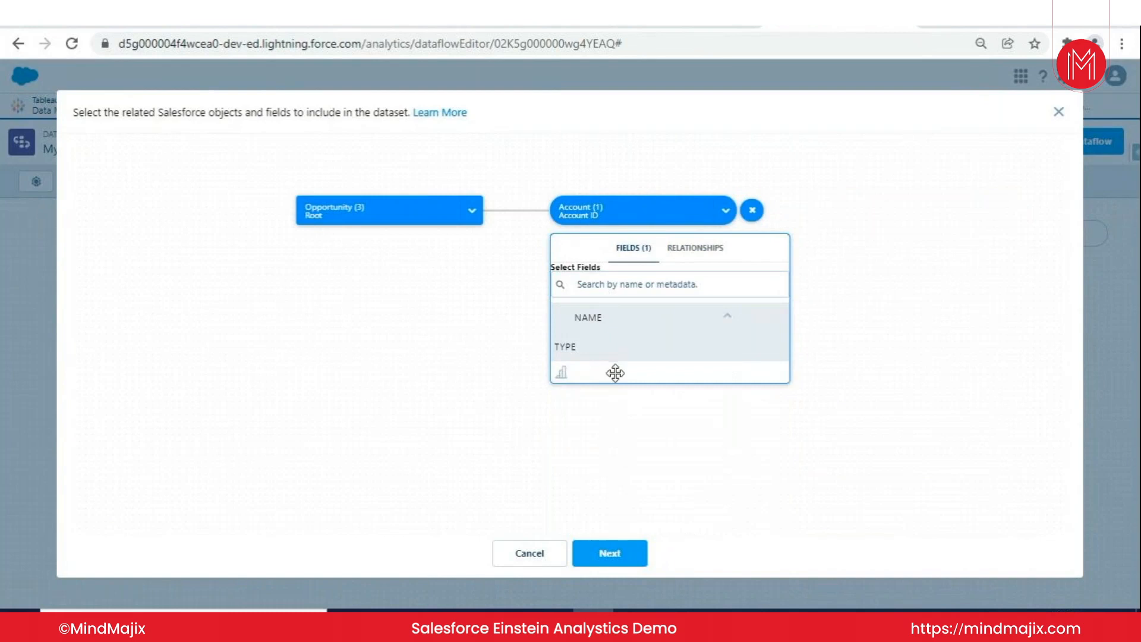
{"action": "left_click", "coordinate": [607, 402]}
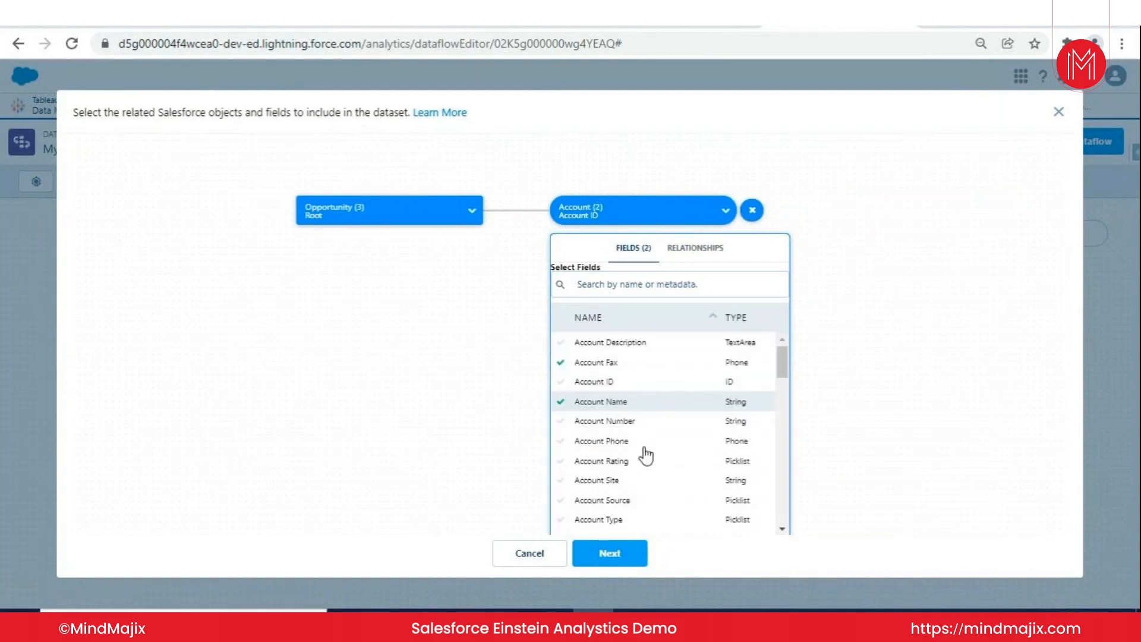
{"action": "left_click", "coordinate": [622, 557]}
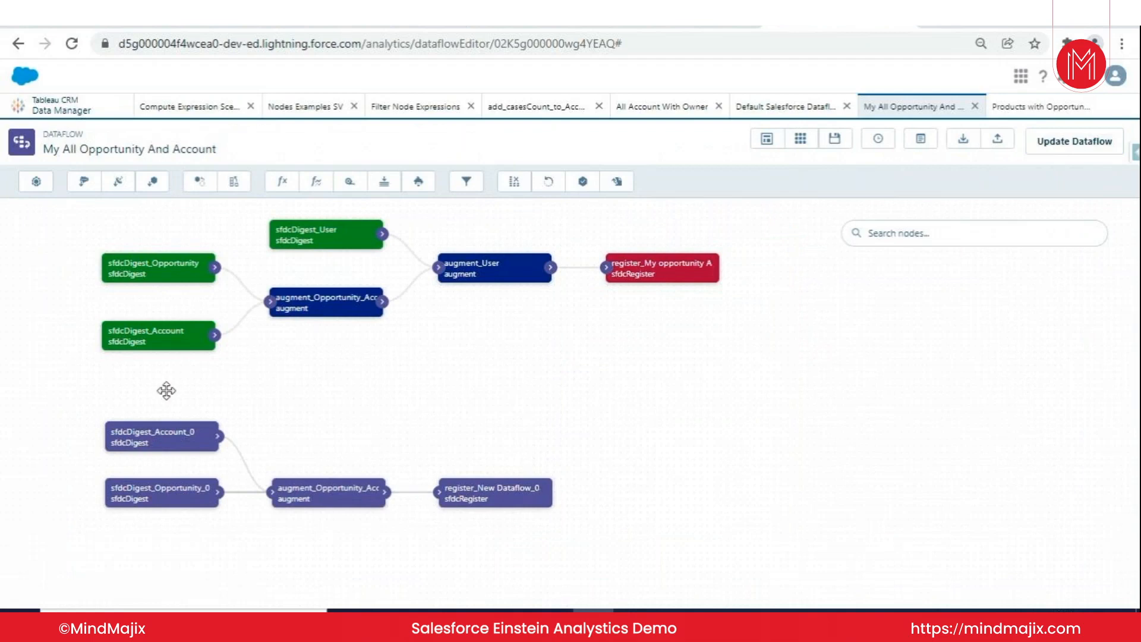
- Examine the source node, alias and name of the register_New Dataflow_0 node, and close it without saving
{"action": "left_click", "coordinate": [468, 498]}
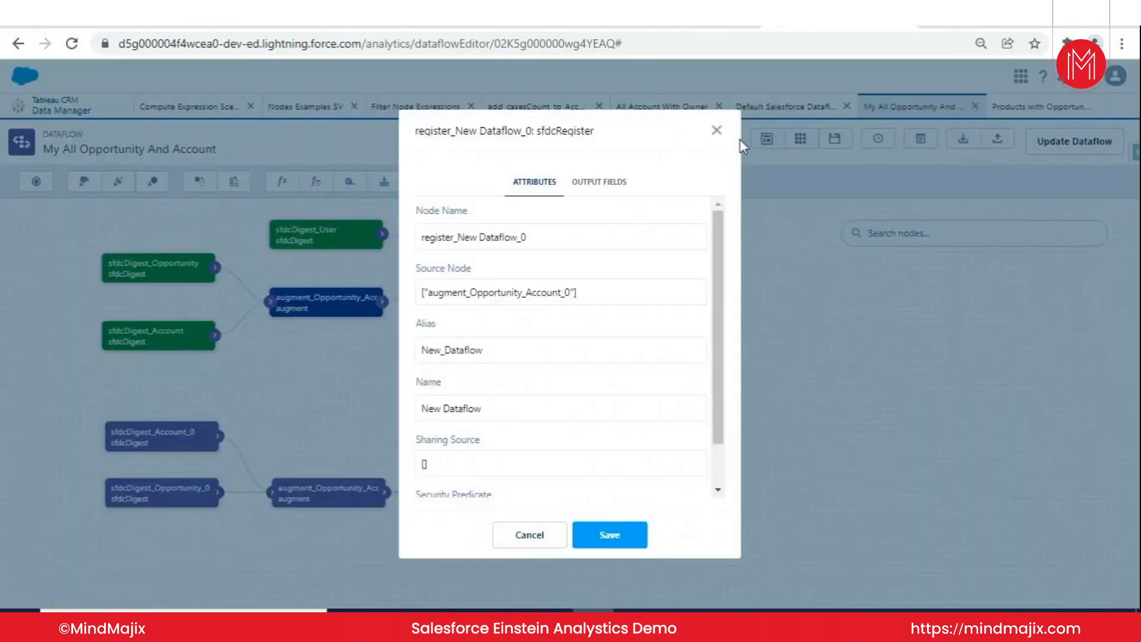
{"action": "left_click", "coordinate": [717, 130]}
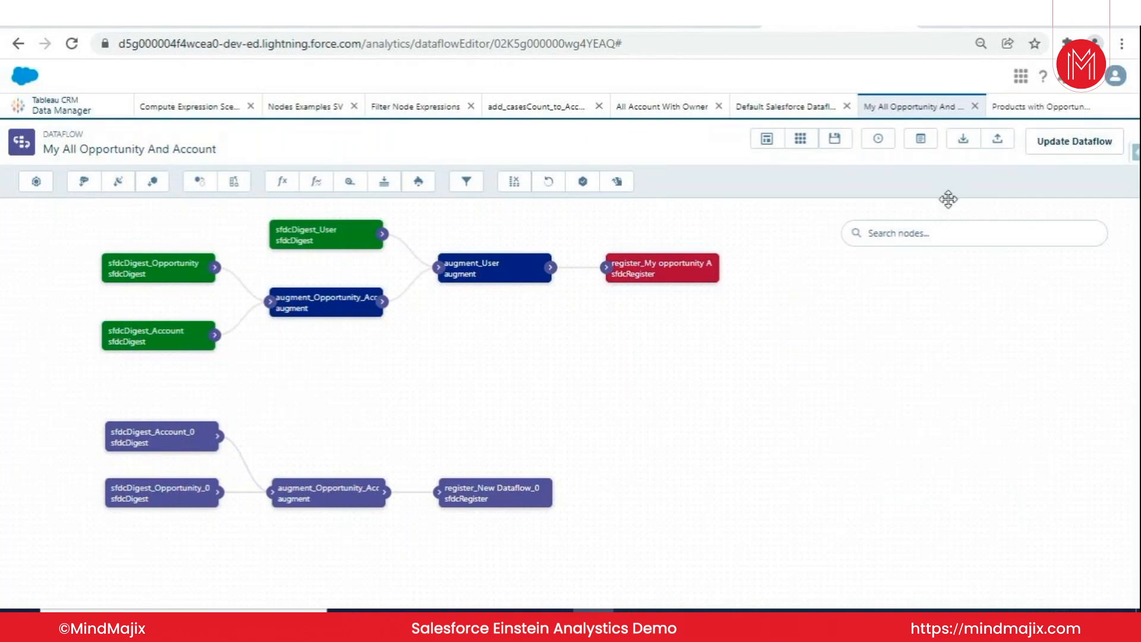
{"action": "left_click", "coordinate": [493, 508]}
{"action": "left_click", "coordinate": [475, 352]}
{"action": "left_click_drag", "start_coordinate": [483, 351], "coordinate": [413, 348]}
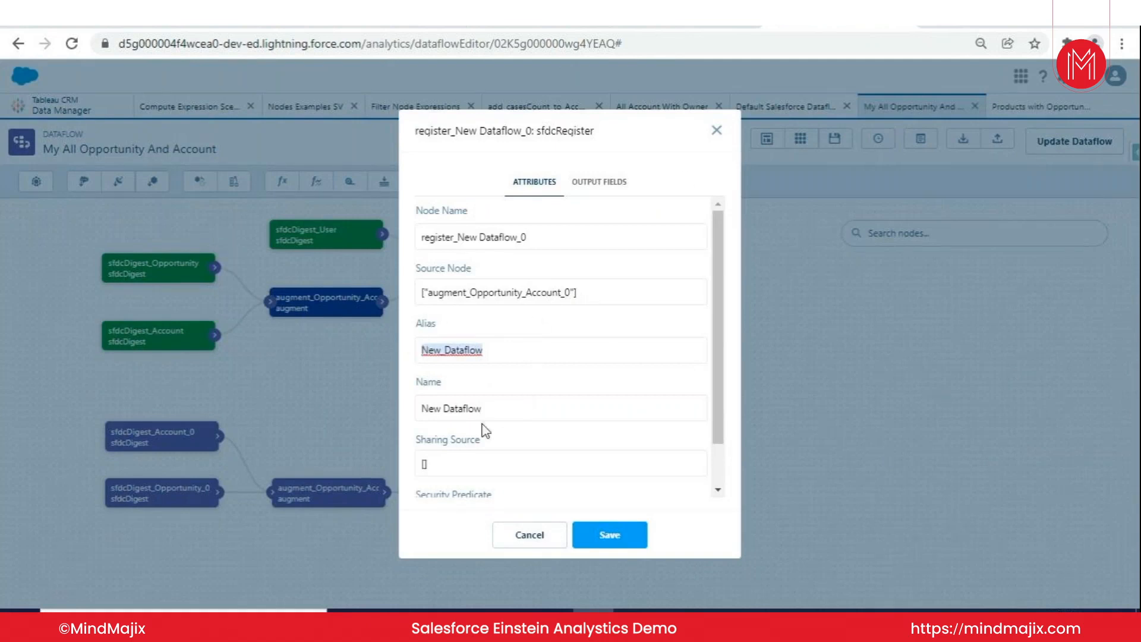
{"action": "left_click", "coordinate": [716, 130]}
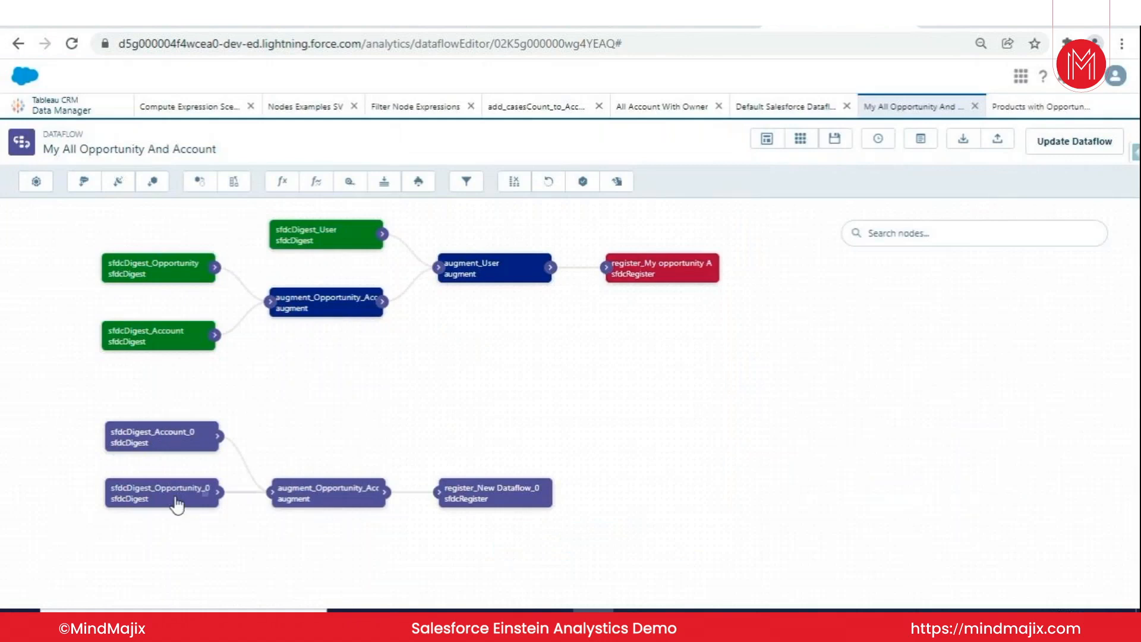
- Update and run the My All Opportunity And Account dataflow, and recheck the register_New Dataflow_0 attributes without saving
{"action": "left_click", "coordinate": [1082, 149]}
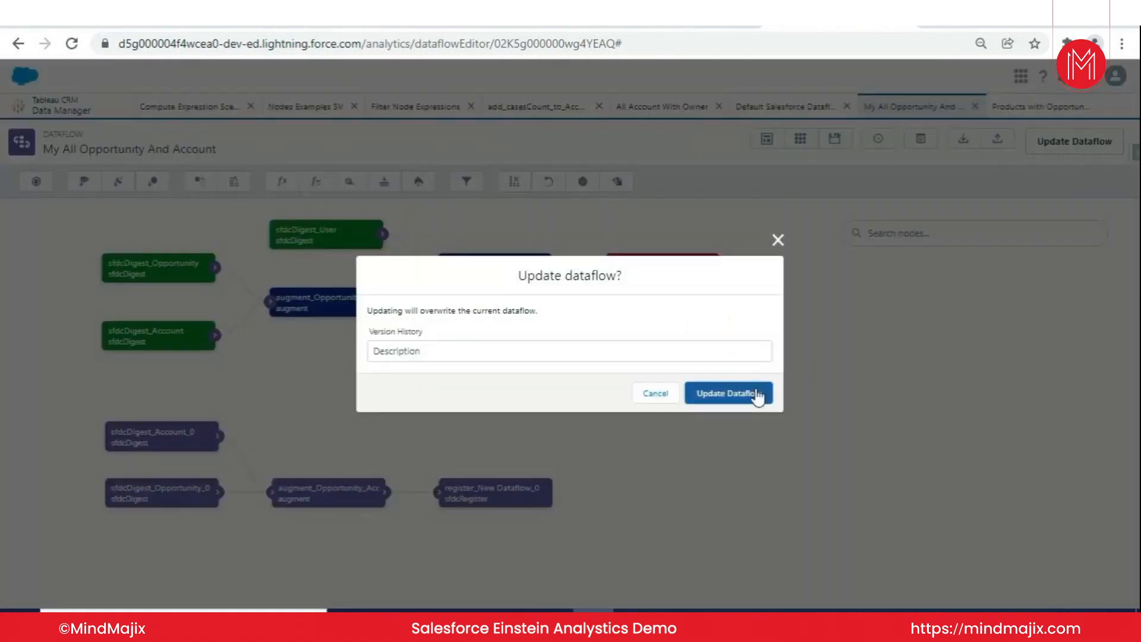
{"action": "left_click", "coordinate": [737, 393]}
{"action": "left_click", "coordinate": [1070, 144]}
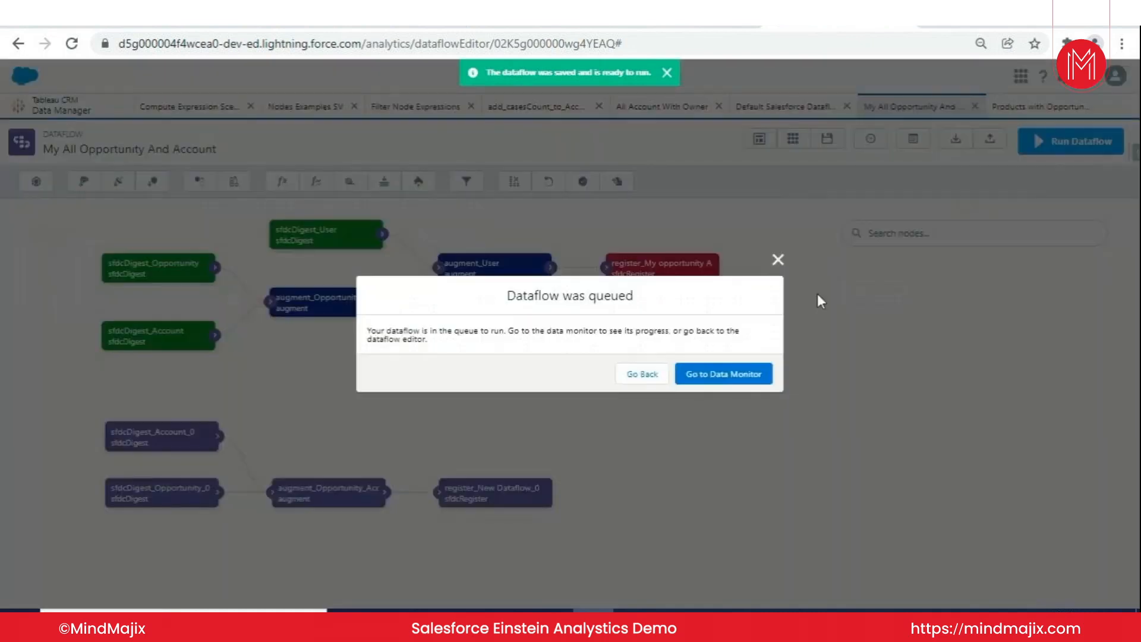
{"action": "left_click", "coordinate": [778, 260]}
{"action": "left_click", "coordinate": [513, 498]}
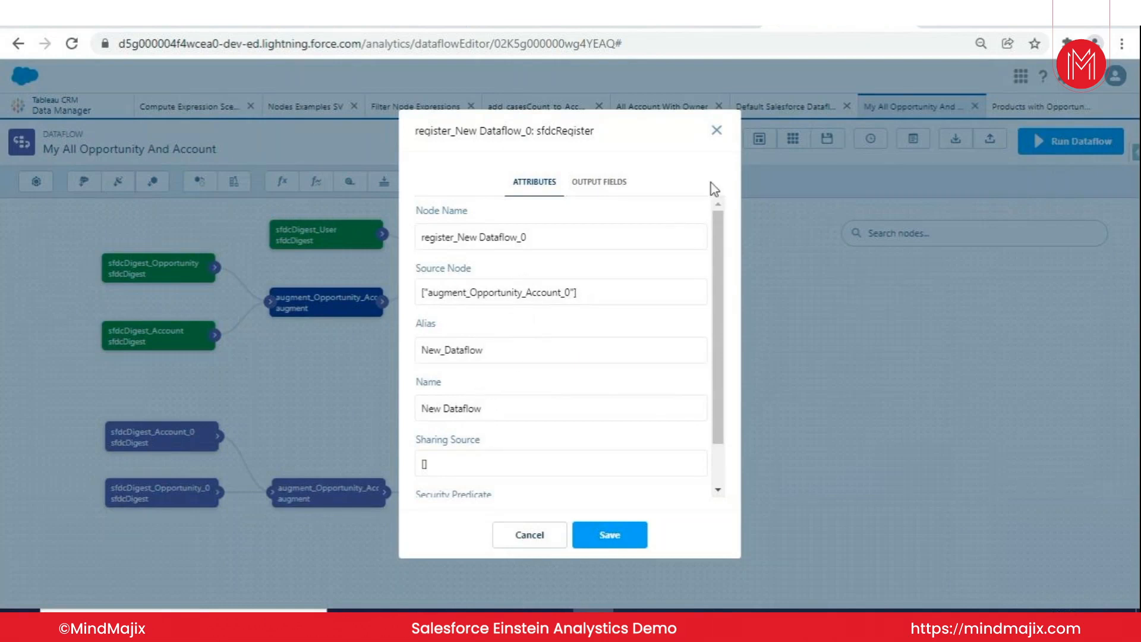
{"action": "left_click", "coordinate": [717, 131]}
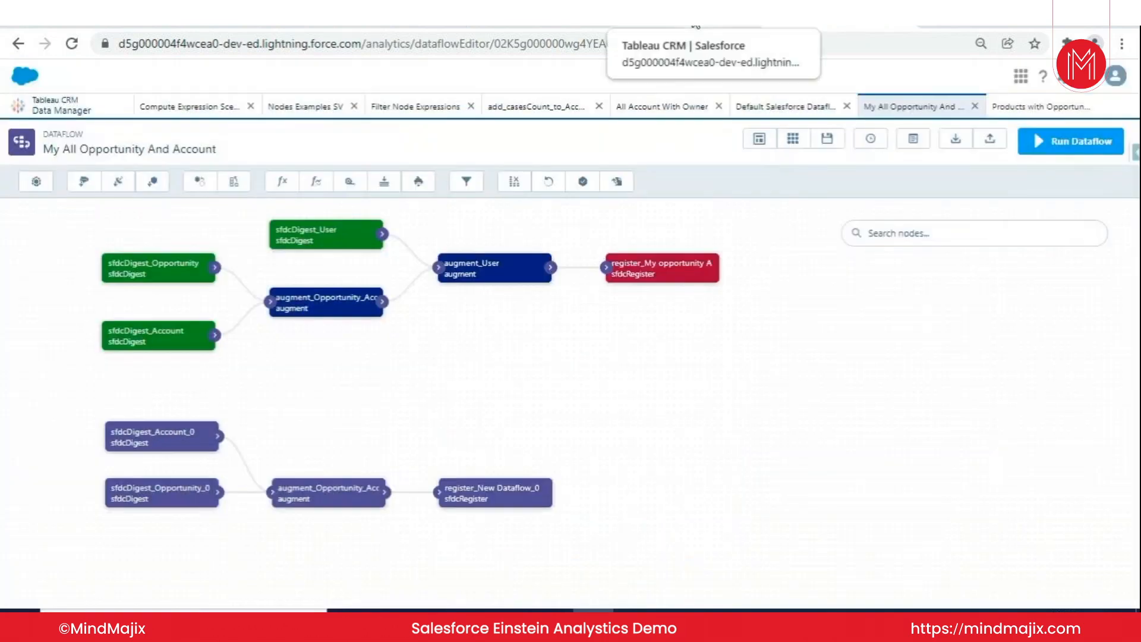
- Monitor the data sync and dataflow jobs in the Data Manager, refreshing the list to follow the My All Opportunity And Account run
{"action": "left_click", "coordinate": [107, 106]}
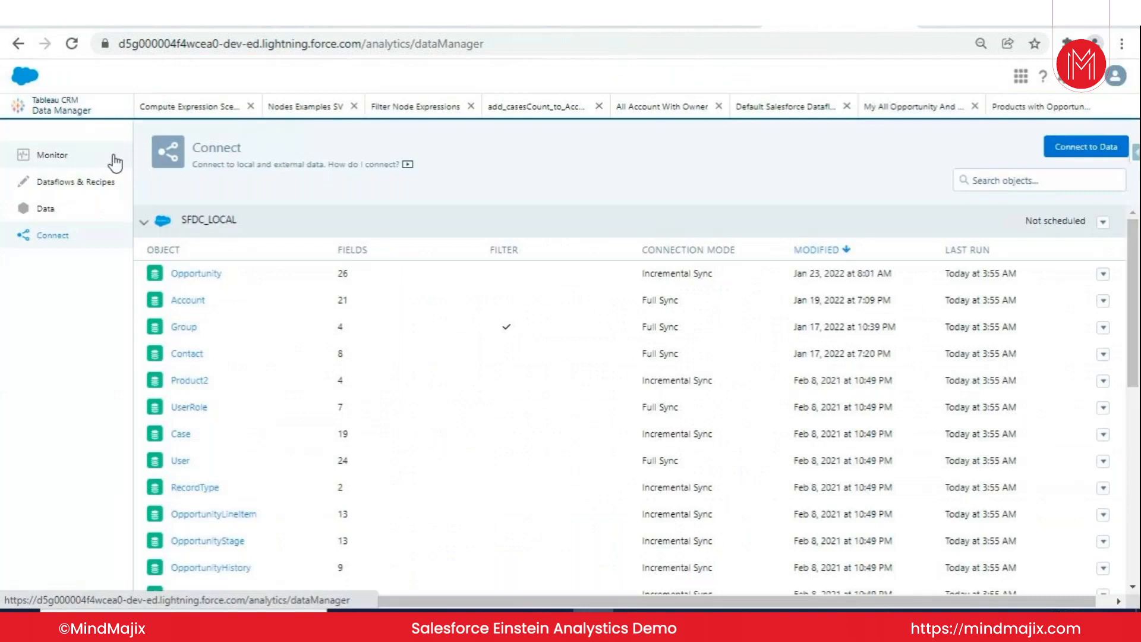
{"action": "left_click", "coordinate": [114, 163]}
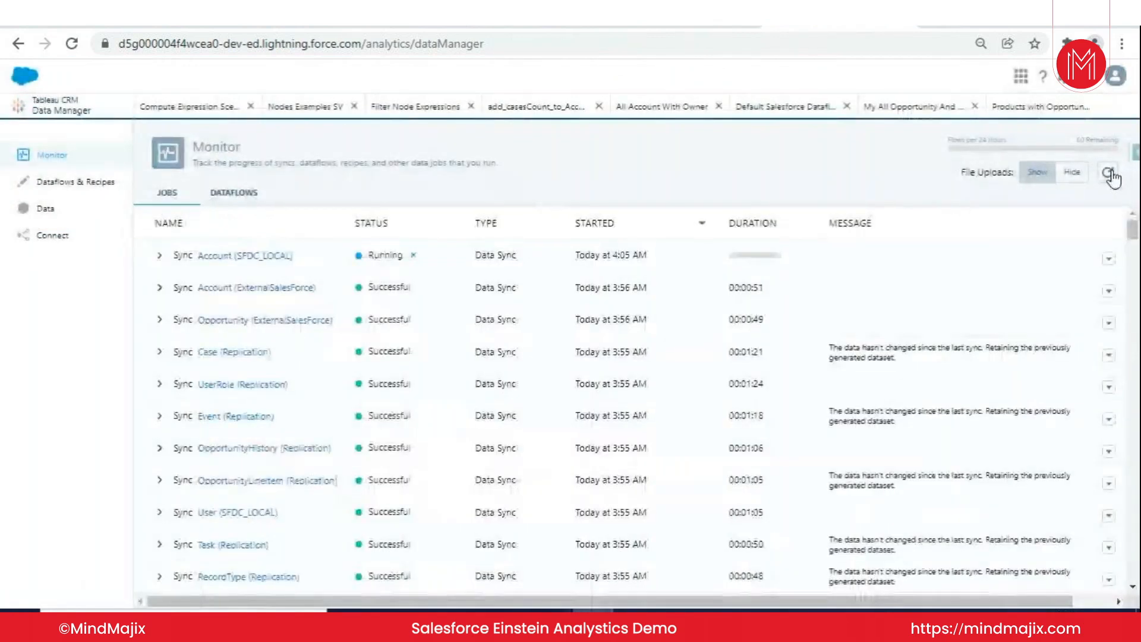
{"action": "left_click", "coordinate": [1109, 173]}
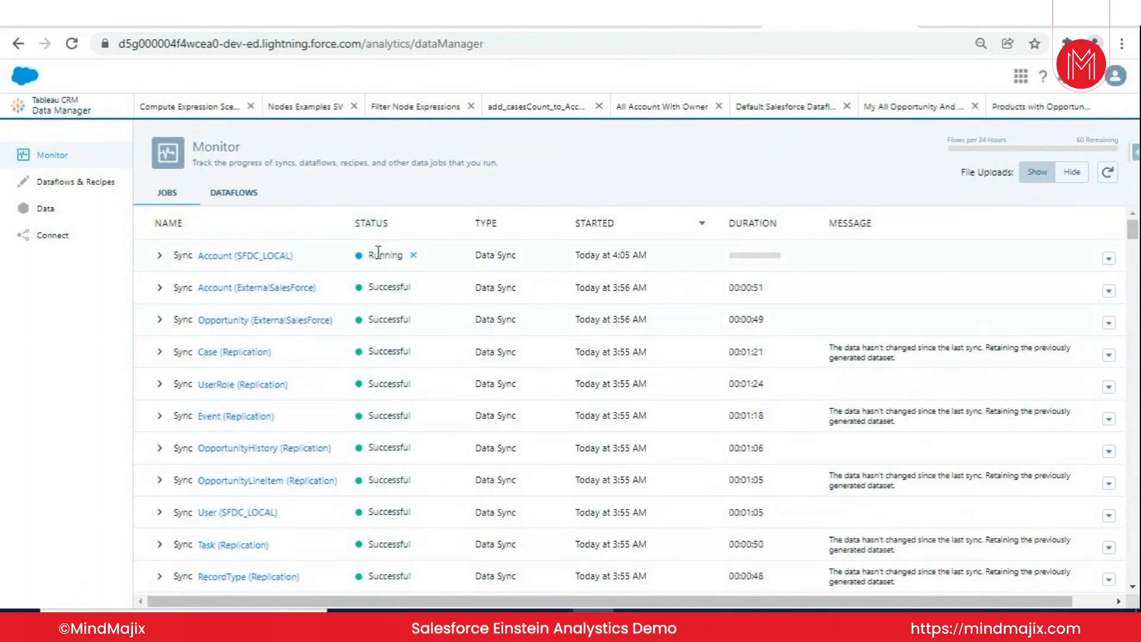
{"action": "scroll", "coordinate": [371, 327], "scroll_direction": "down", "scroll_amount": 5}
{"action": "scroll", "coordinate": [403, 409], "scroll_direction": "up", "scroll_amount": 5}
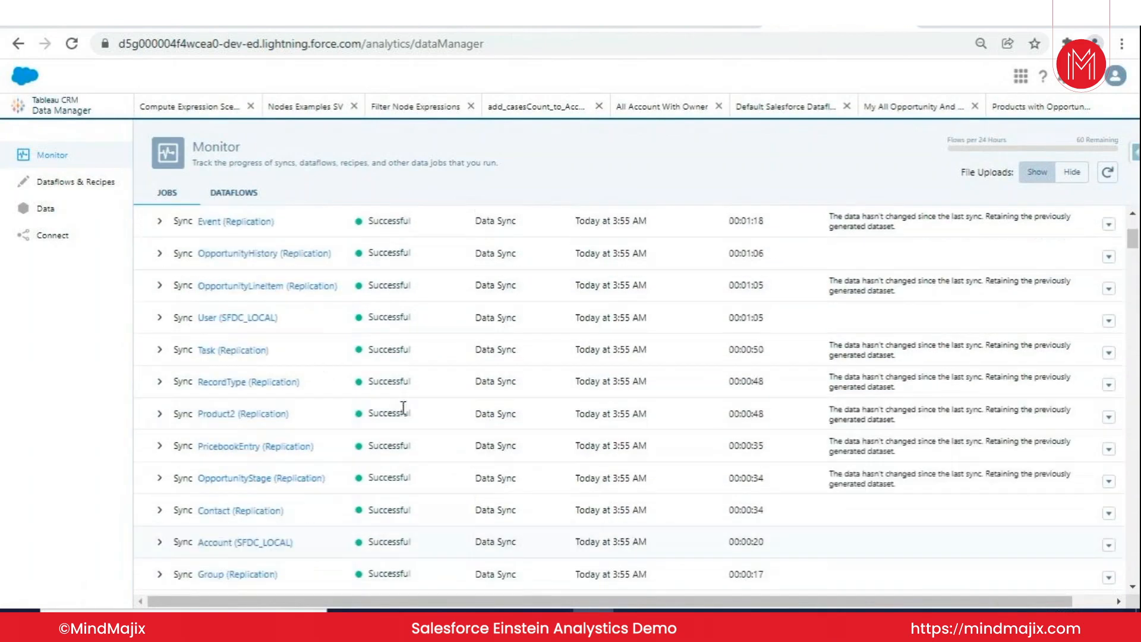
{"action": "scroll", "coordinate": [408, 404], "scroll_direction": "down", "scroll_amount": 7}
{"action": "scroll", "coordinate": [387, 464], "scroll_direction": "up", "scroll_amount": 10}
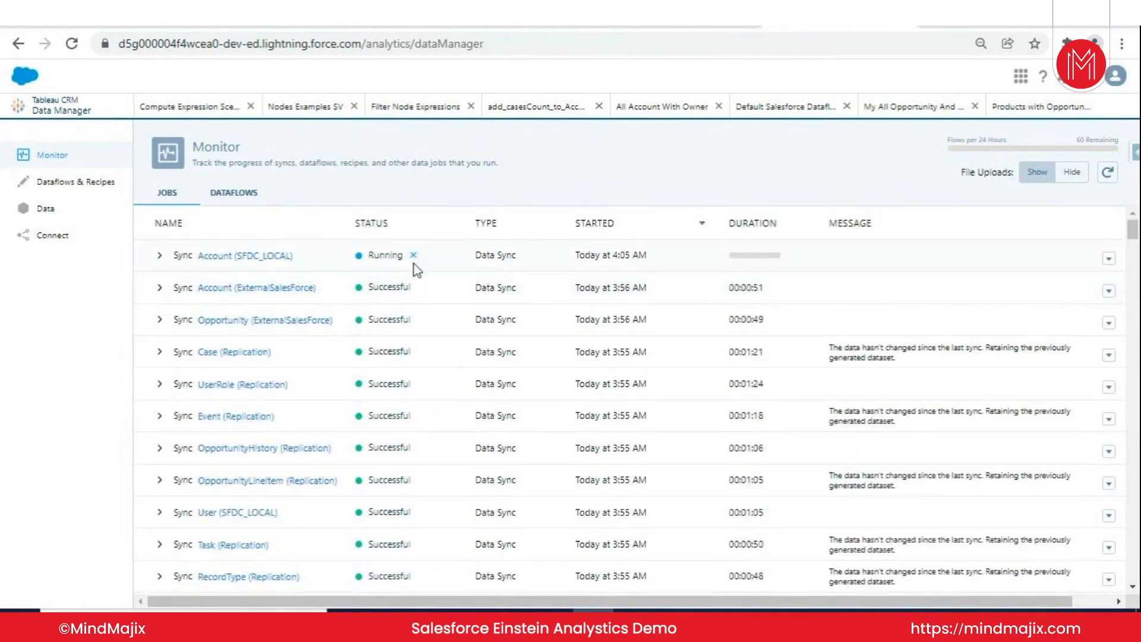
{"action": "left_click", "coordinate": [1107, 173]}
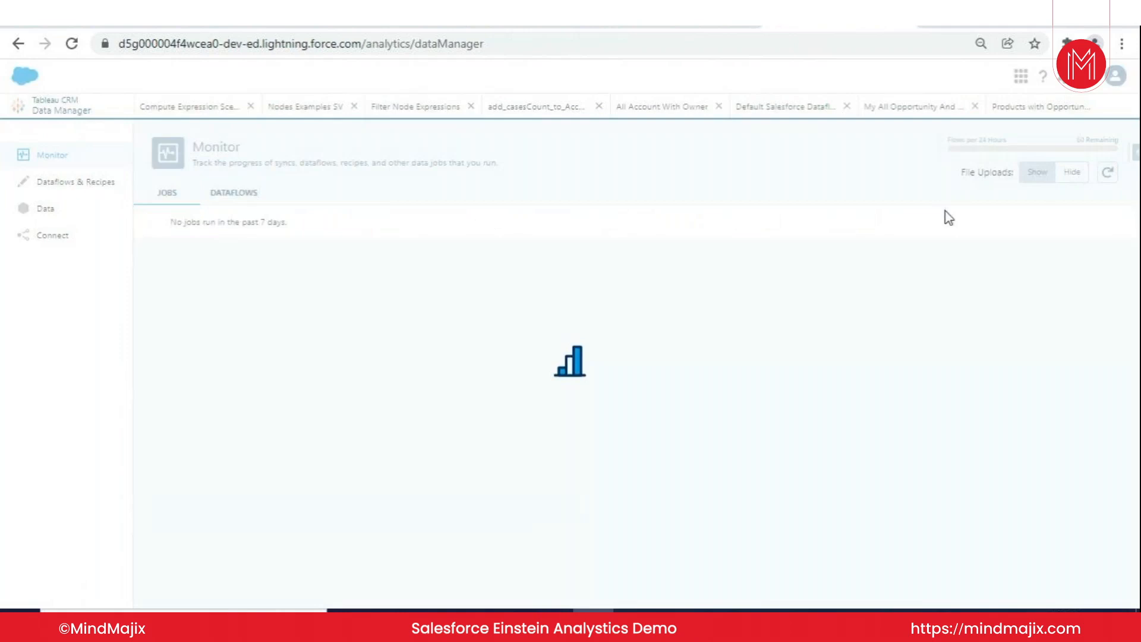
{"action": "left_click", "coordinate": [1107, 173]}
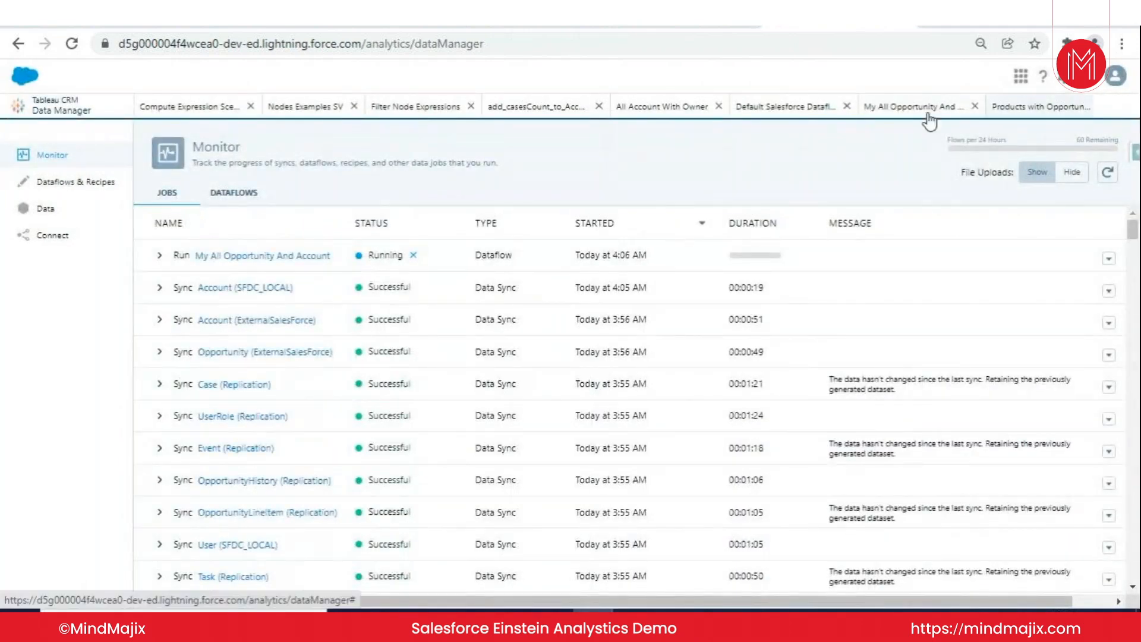
{"action": "left_click", "coordinate": [1108, 173]}
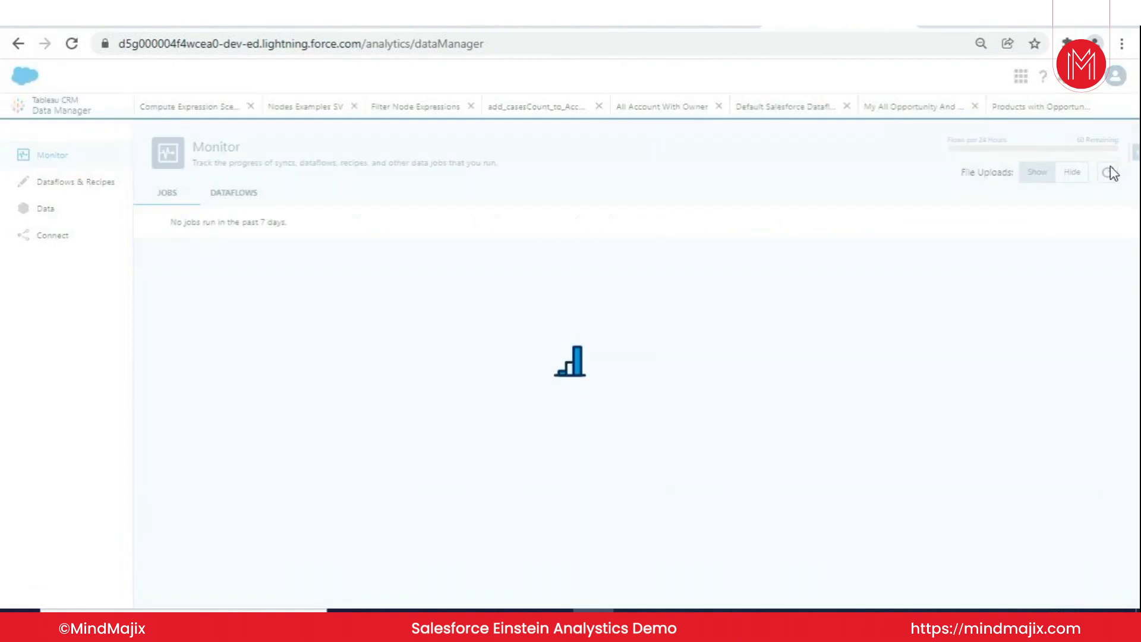
{"action": "left_click", "coordinate": [1109, 173]}
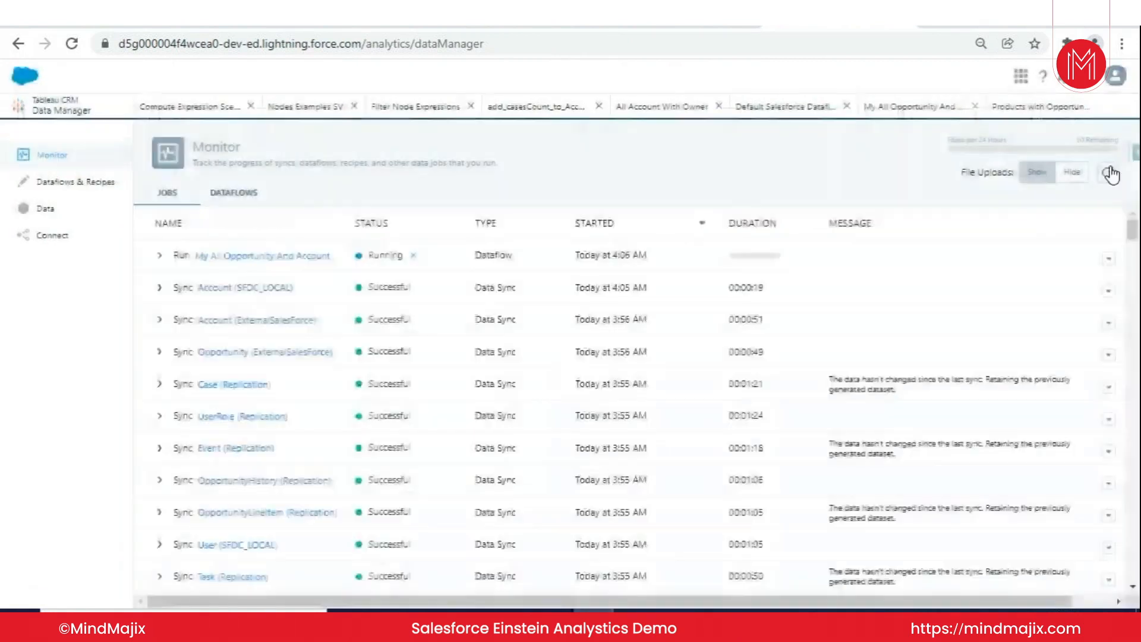
{"action": "left_click", "coordinate": [1109, 173]}
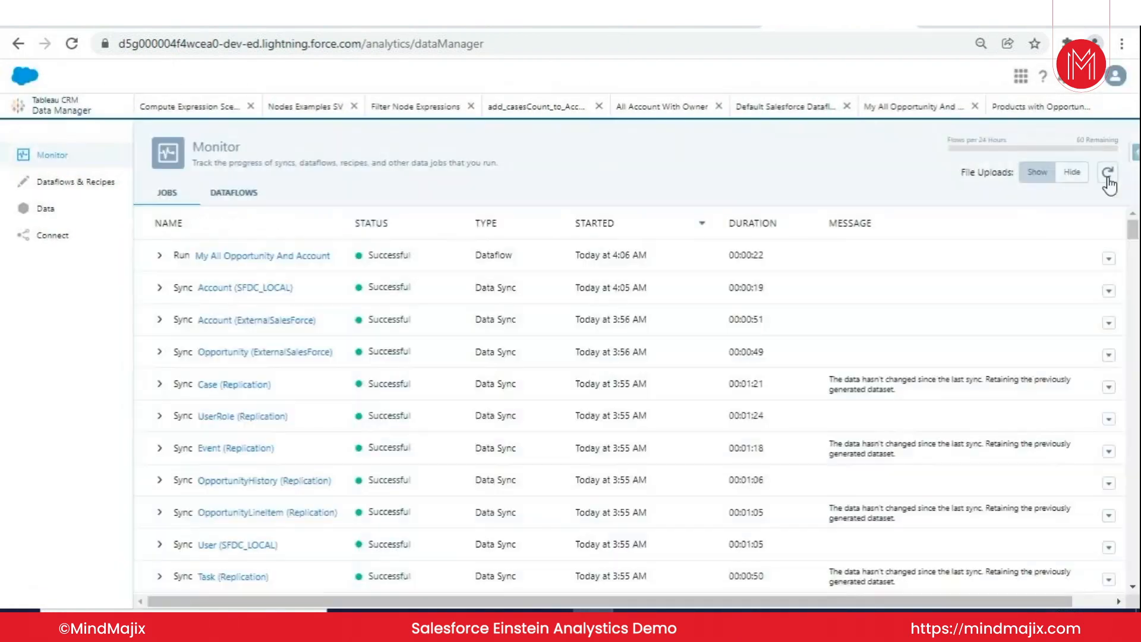
- Copy the dataset name from the register_New Dataflow_0 node without saving it, and search for "New Dataflow" in Analytics Studio
{"action": "left_click", "coordinate": [900, 113]}
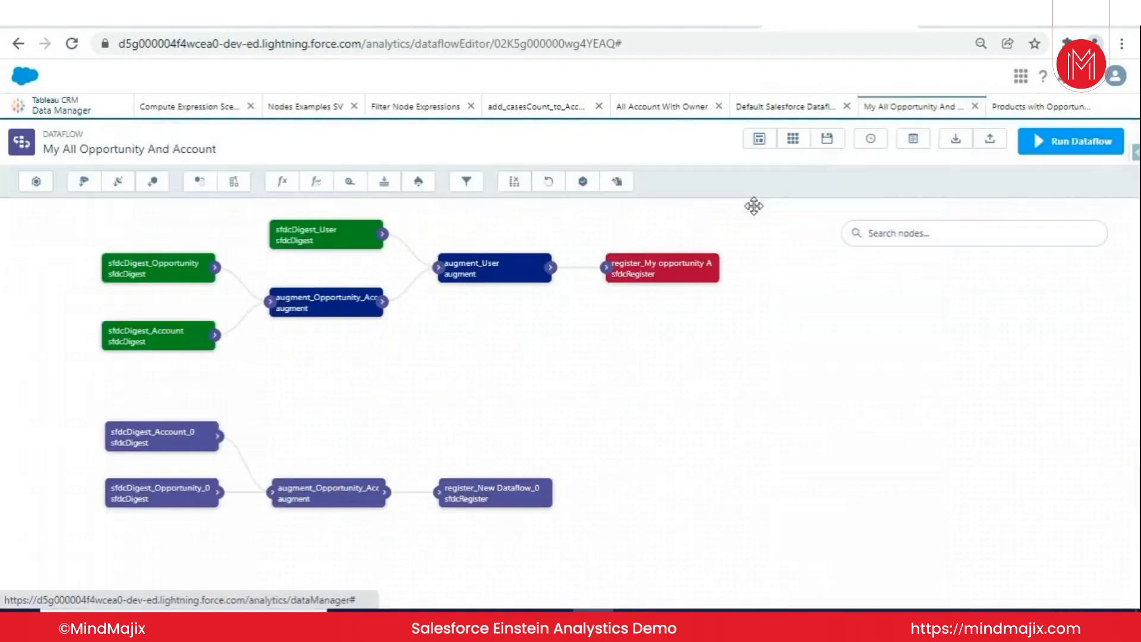
{"action": "left_click", "coordinate": [538, 487]}
{"action": "left_click_drag", "start_coordinate": [511, 410], "coordinate": [414, 418]}
{"action": "key", "text": "ctrl+c"}
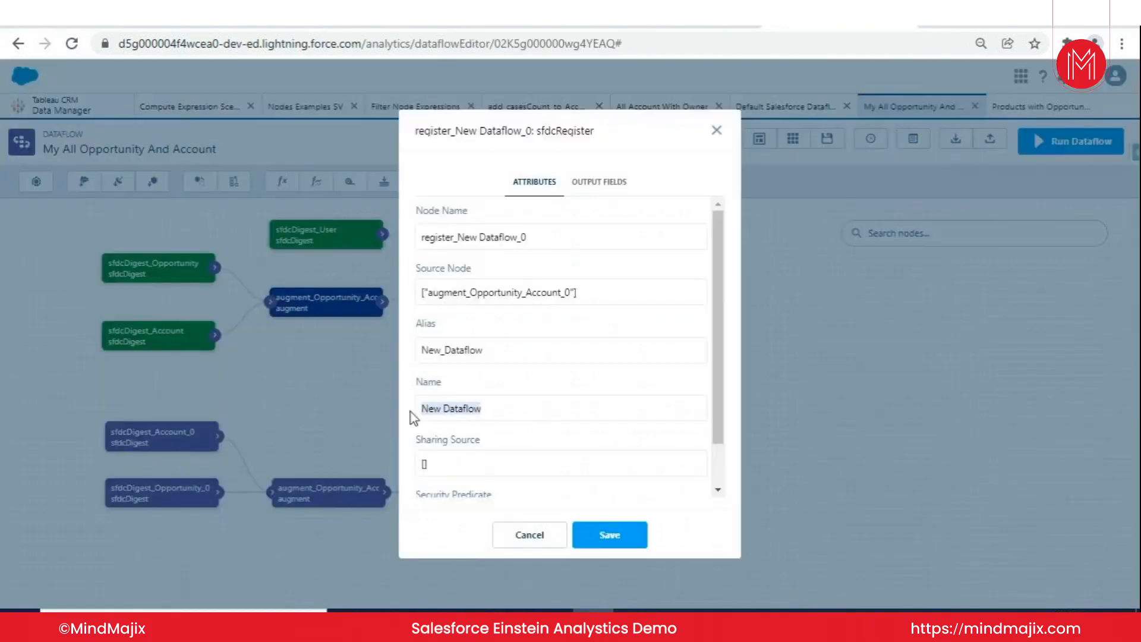
{"action": "left_click", "coordinate": [512, 533]}
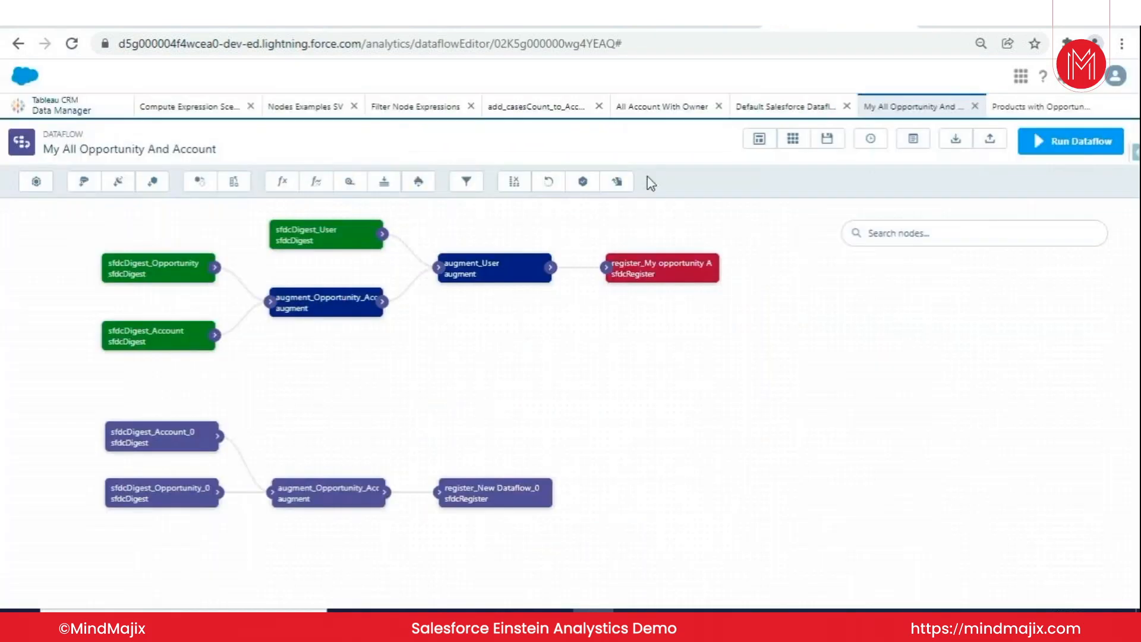
{"action": "left_click", "coordinate": [697, 29]}
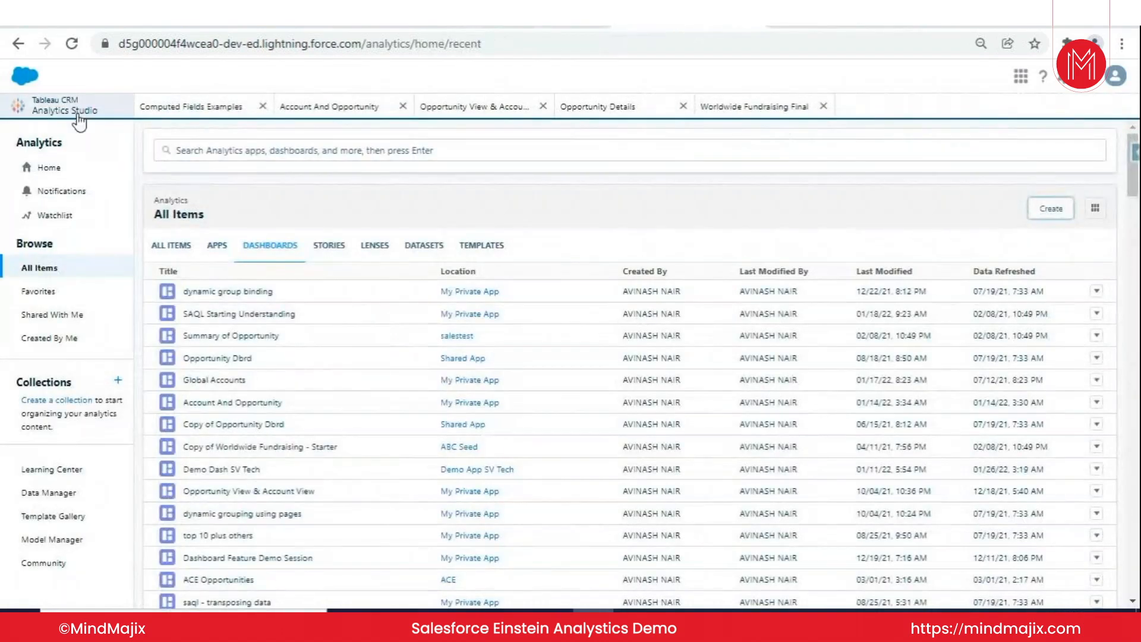
{"action": "left_click", "coordinate": [236, 153]}
{"action": "key", "text": "ctrl+v"}
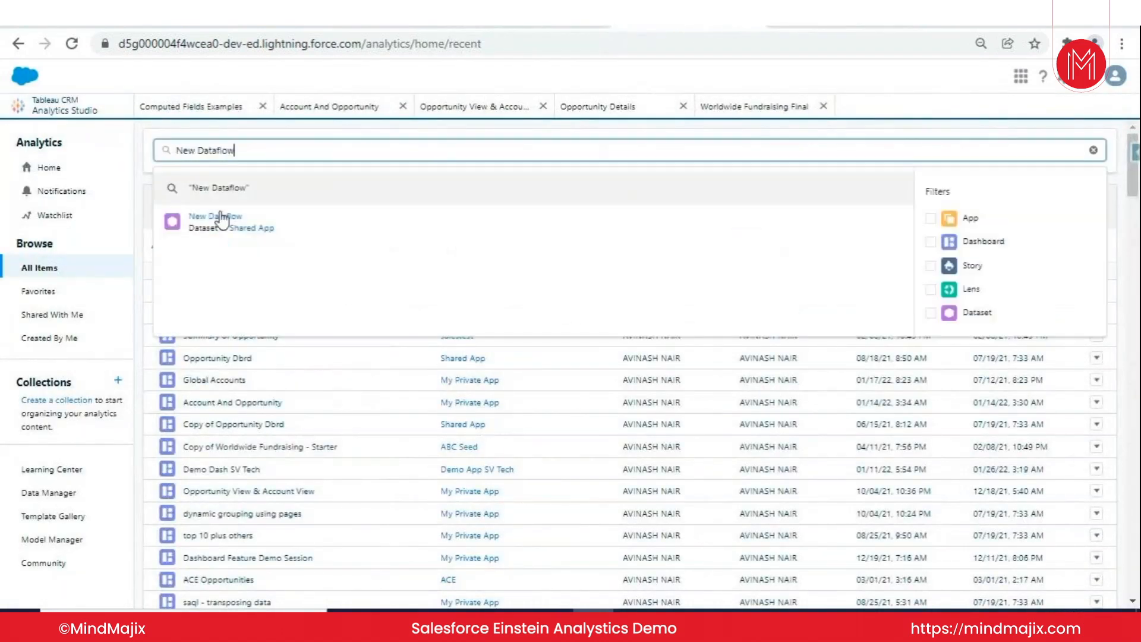
- Open the New Dataflow dataset as a new lens and group its bars by AccountId.Name
{"action": "left_click", "coordinate": [196, 216]}
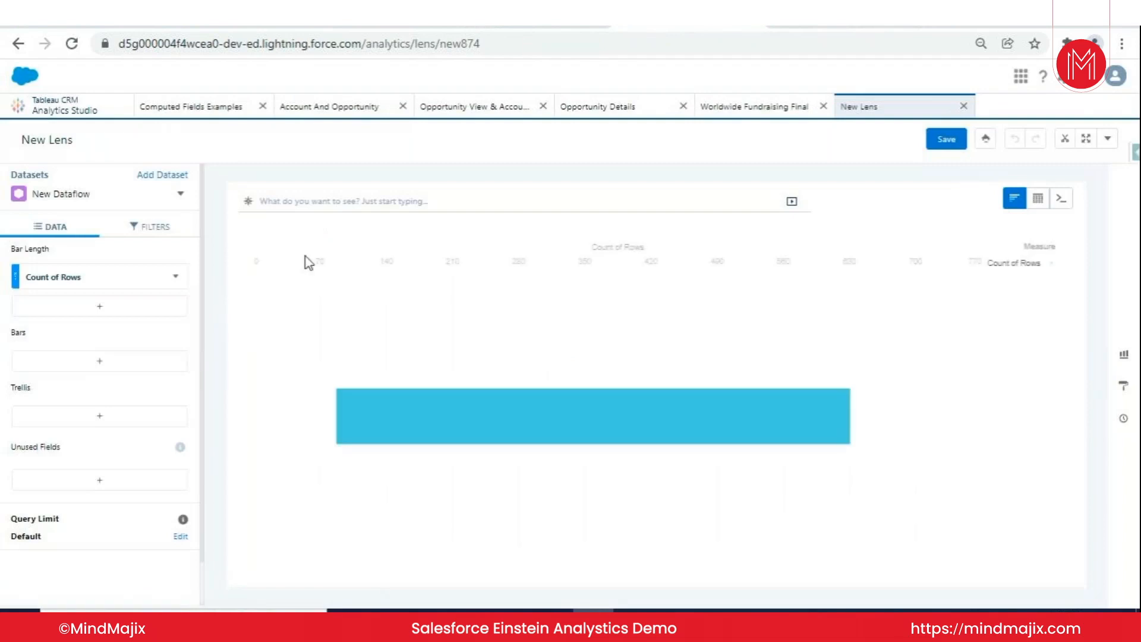
{"action": "left_click", "coordinate": [141, 360]}
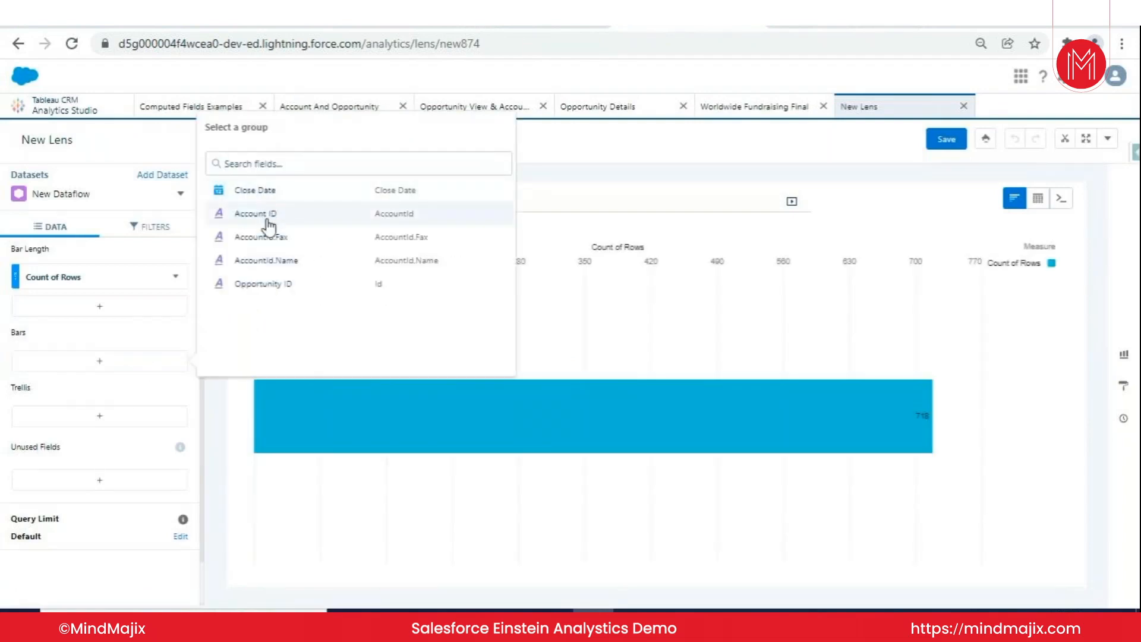
{"action": "left_click", "coordinate": [282, 265]}
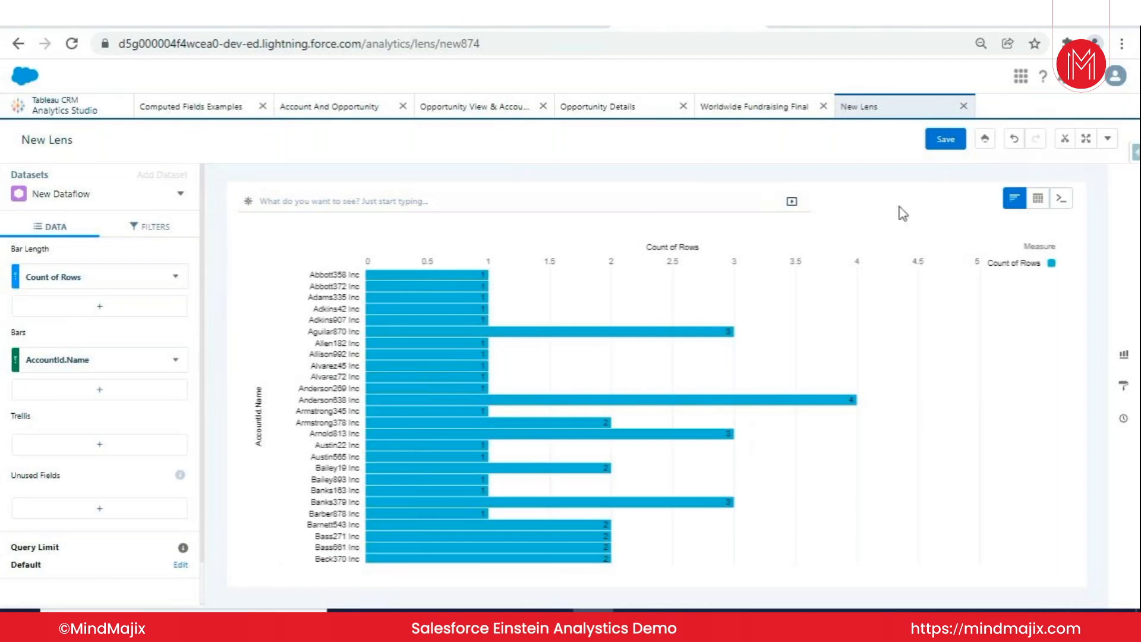
- Show the available chart types and set the bar length to the sum of Amount
{"action": "left_click", "coordinate": [1124, 354]}
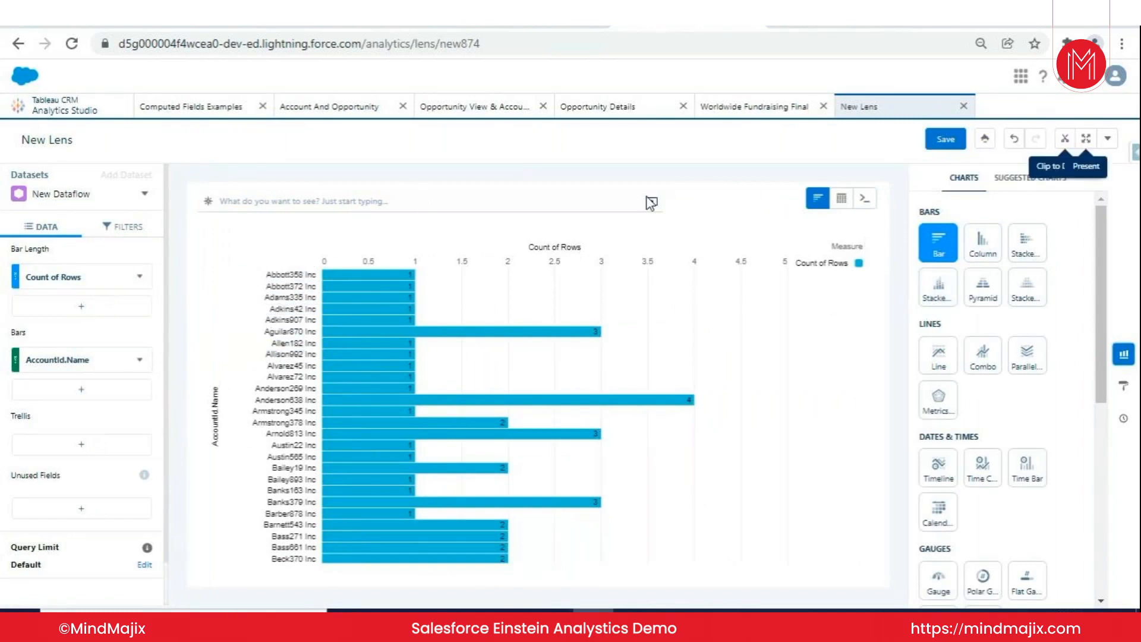
{"action": "left_click", "coordinate": [42, 284]}
{"action": "left_click", "coordinate": [166, 341]}
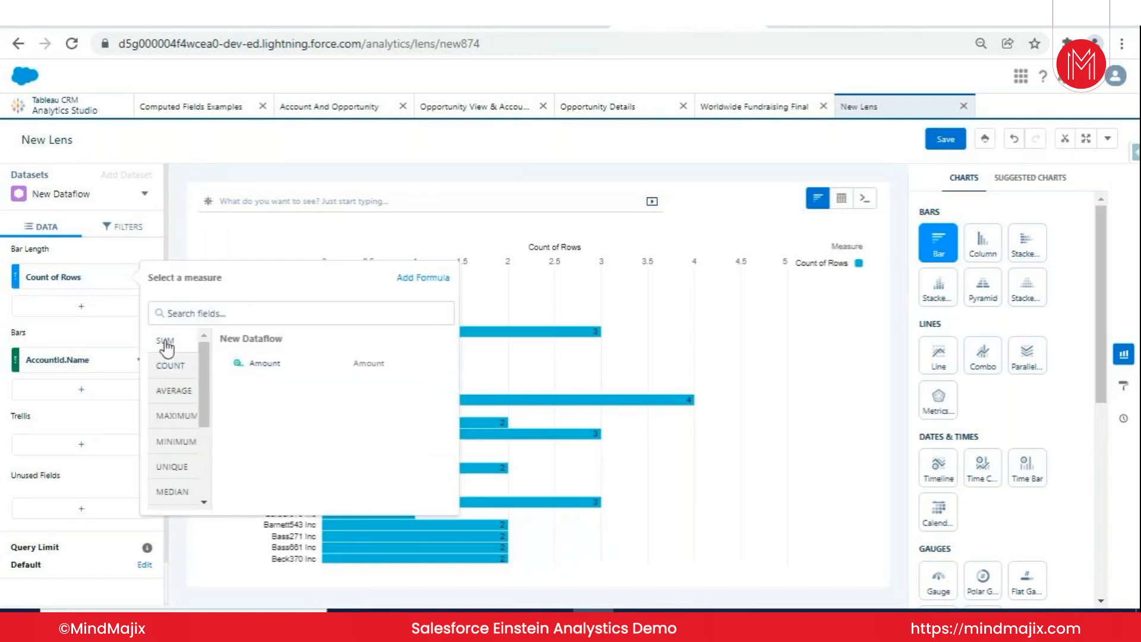
{"action": "left_click", "coordinate": [278, 365]}
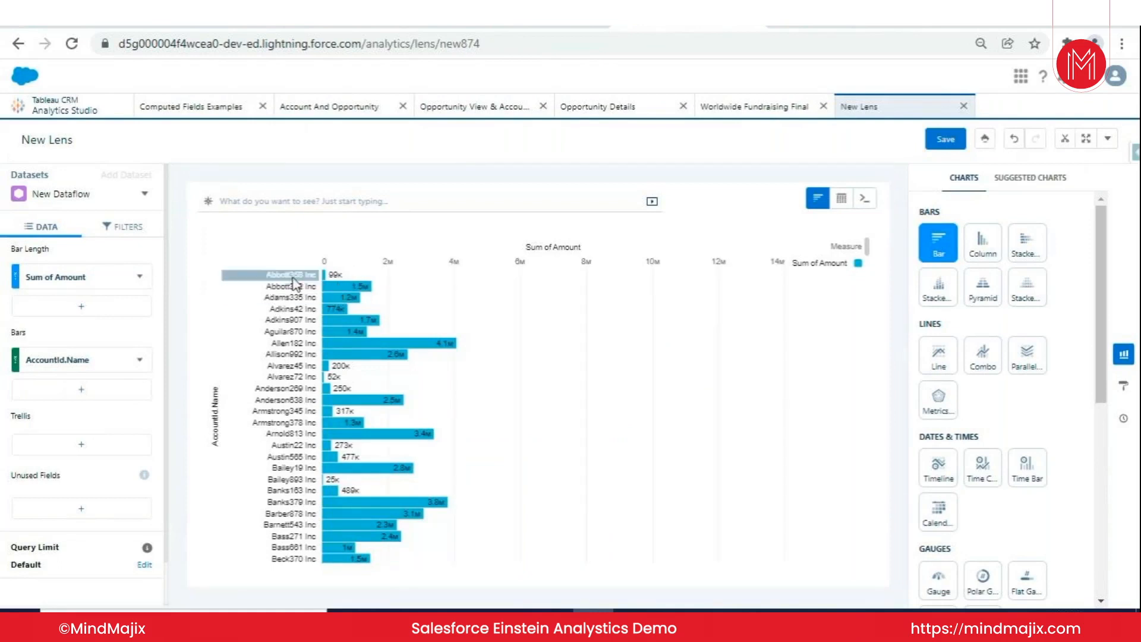
- Change the bar length measure to the maximum of Amount
{"action": "left_click", "coordinate": [89, 285]}
{"action": "left_click", "coordinate": [179, 392]}
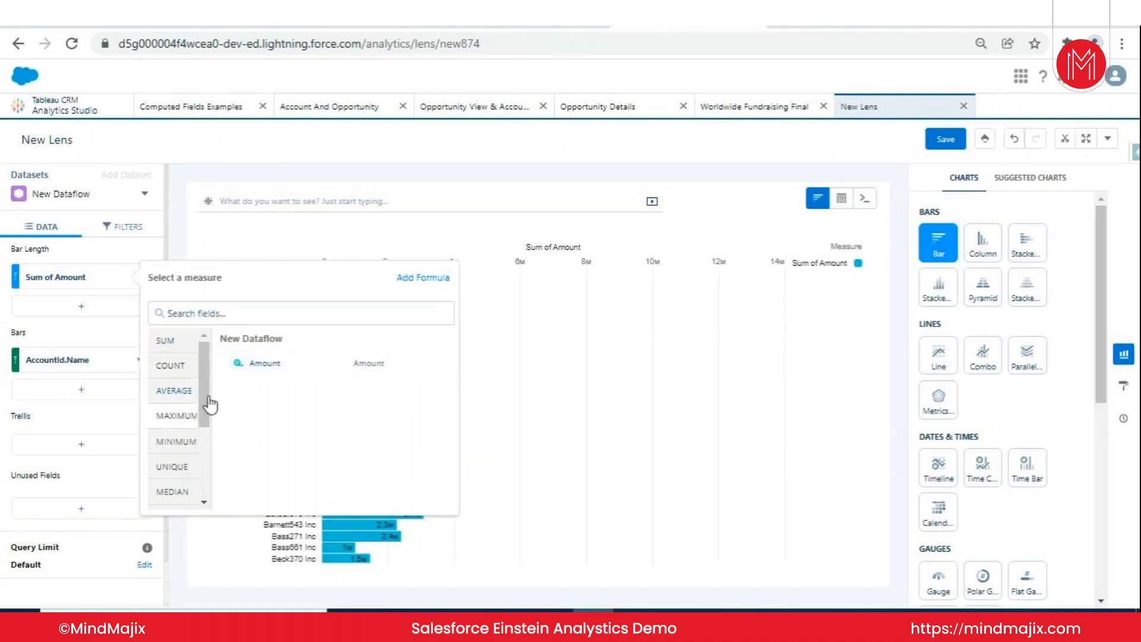
{"action": "left_click", "coordinate": [262, 363]}
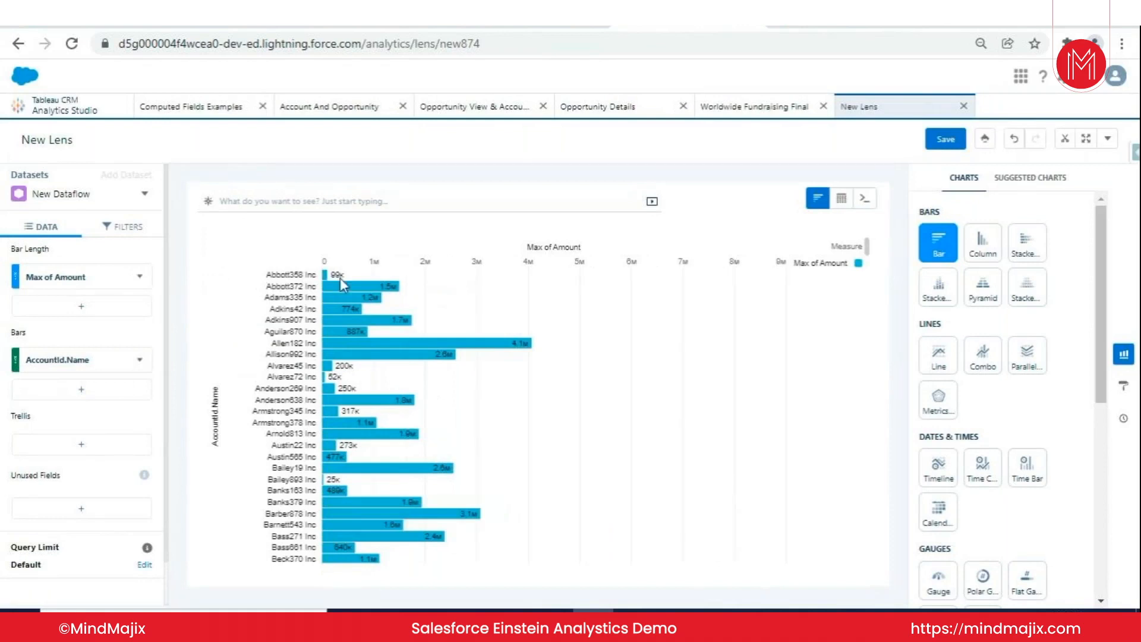
- Preview the lens as a column chart, a stacked bar chart and a stacked column chart
{"action": "left_click", "coordinate": [979, 256]}
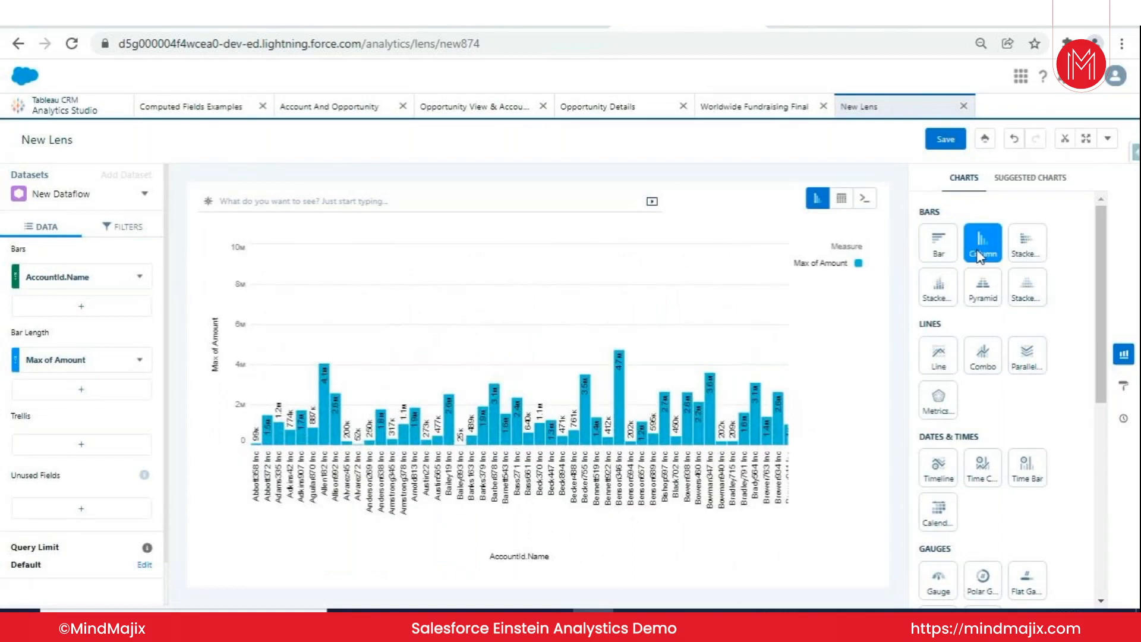
{"action": "left_click", "coordinate": [1029, 257]}
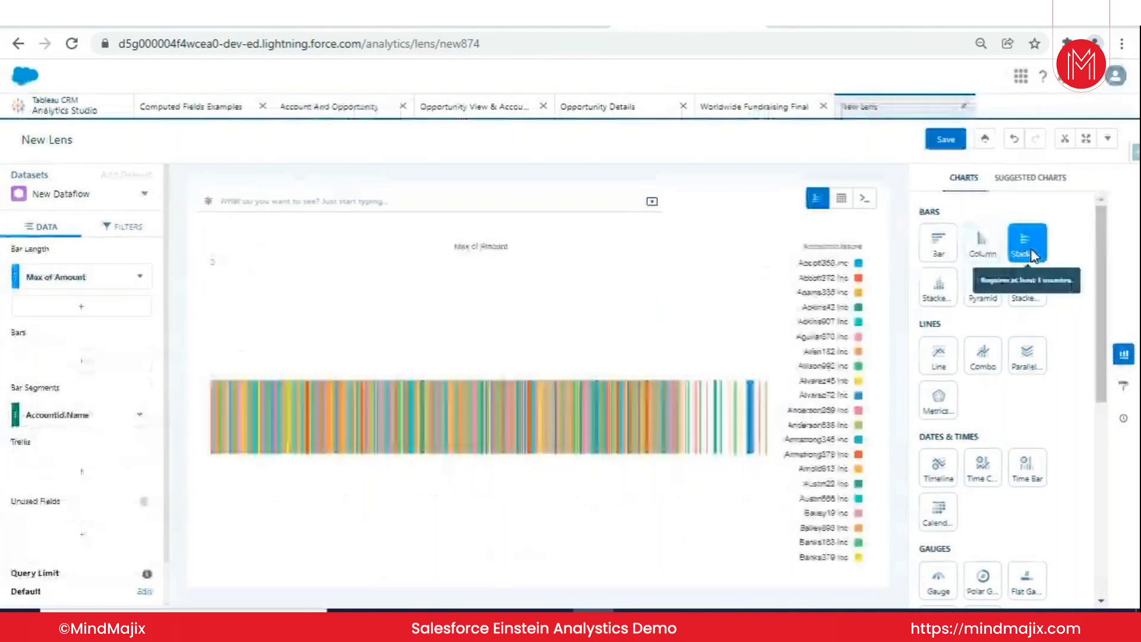
{"action": "left_click", "coordinate": [949, 300]}
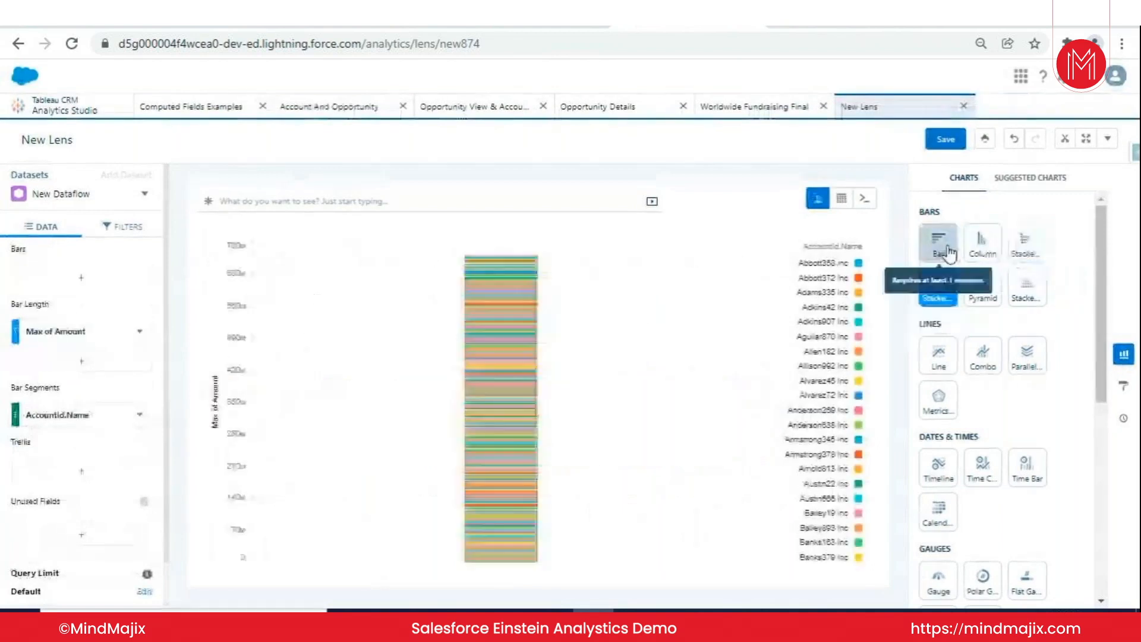
- Try the Pyramid chart with the average of Amount on its right axis, leaving the trellis empty
{"action": "left_click", "coordinate": [987, 291]}
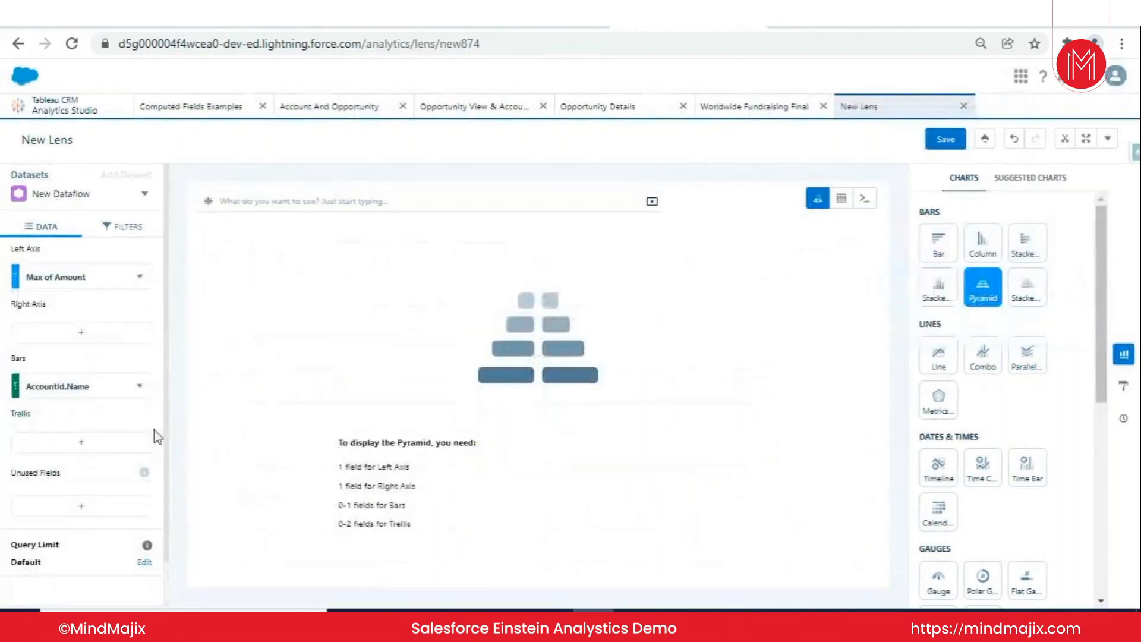
{"action": "left_click", "coordinate": [114, 340]}
{"action": "left_click", "coordinate": [203, 424]}
{"action": "left_click", "coordinate": [267, 419]}
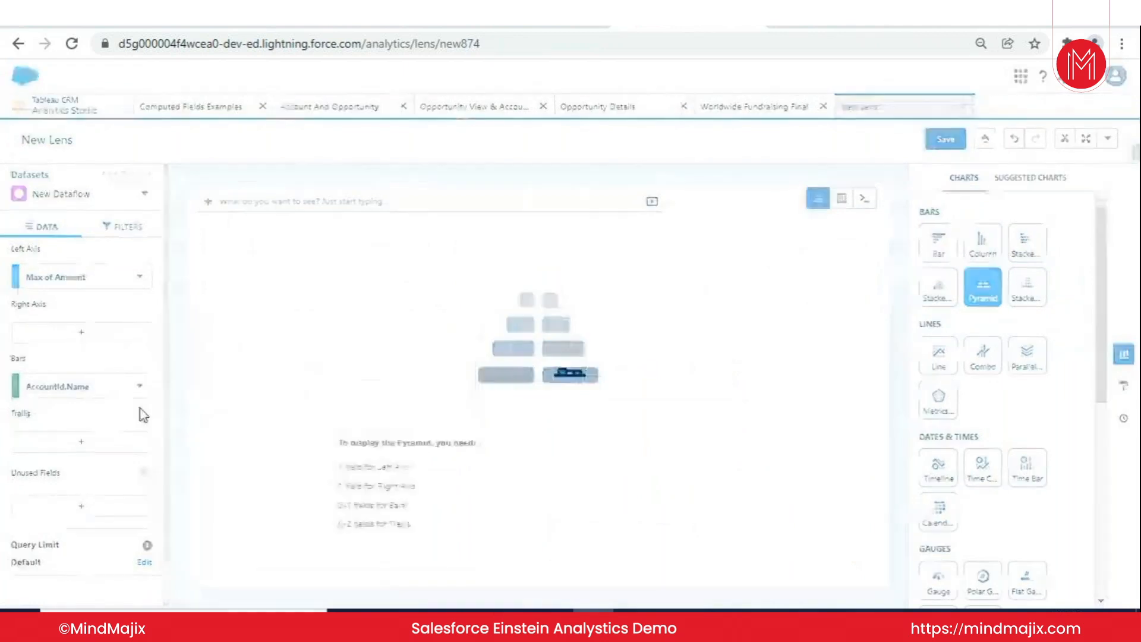
{"action": "left_click", "coordinate": [89, 443]}
{"action": "left_click", "coordinate": [219, 532]}
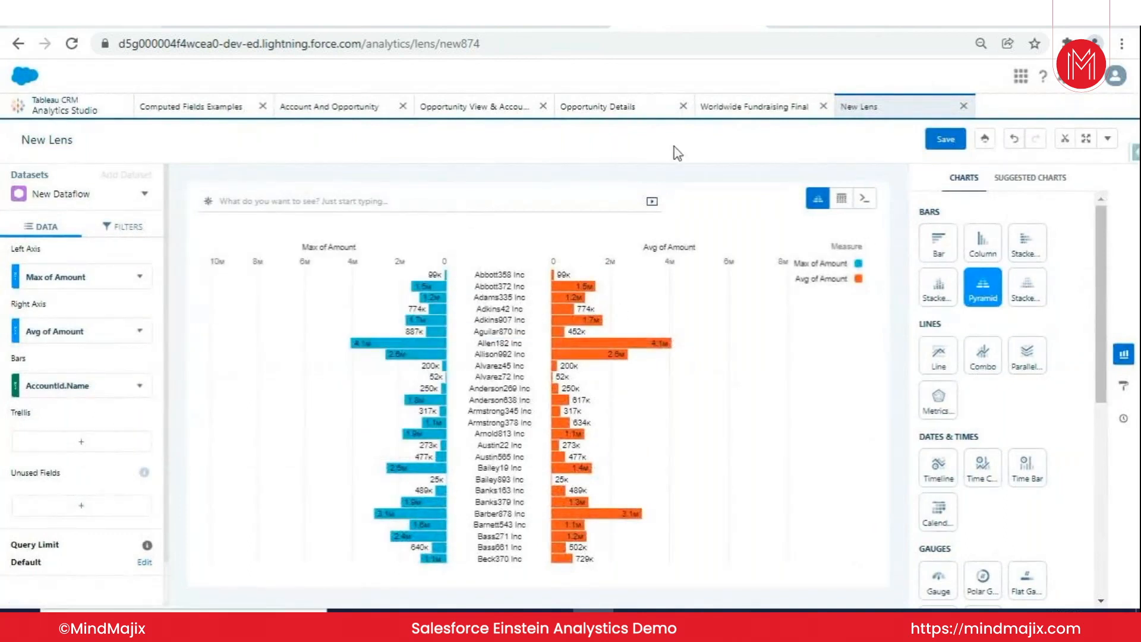
- Preview the lens as a stacked pyramid, a line chart and a gauge, and browse the remaining chart types
{"action": "left_click", "coordinate": [1026, 289]}
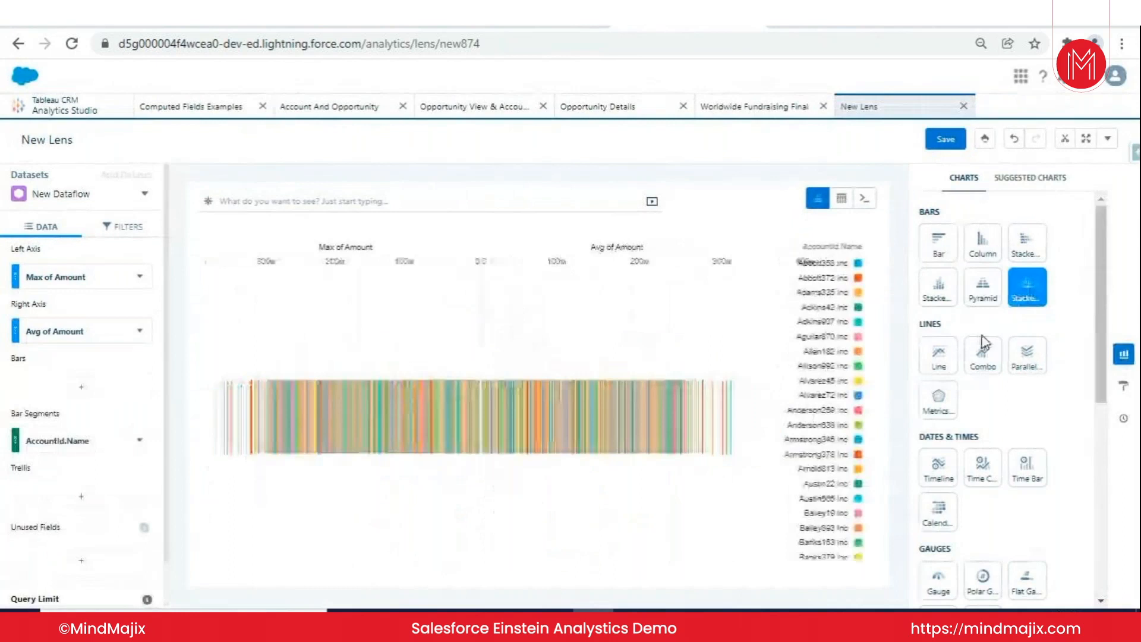
{"action": "left_click", "coordinate": [938, 355]}
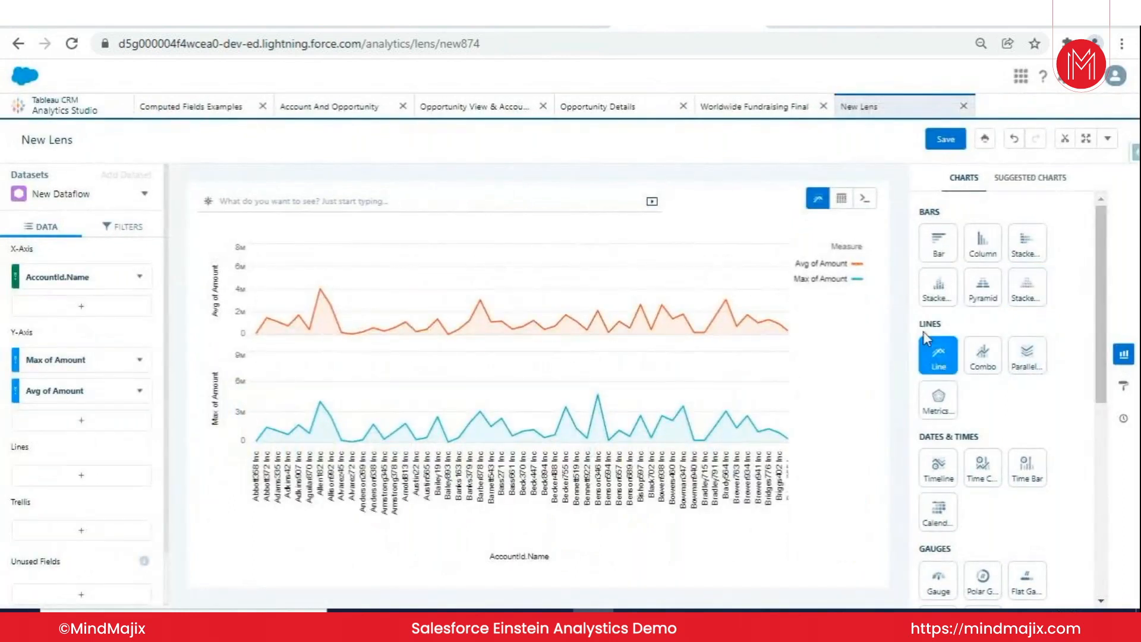
{"action": "scroll", "coordinate": [951, 380], "scroll_direction": "down", "scroll_amount": 3}
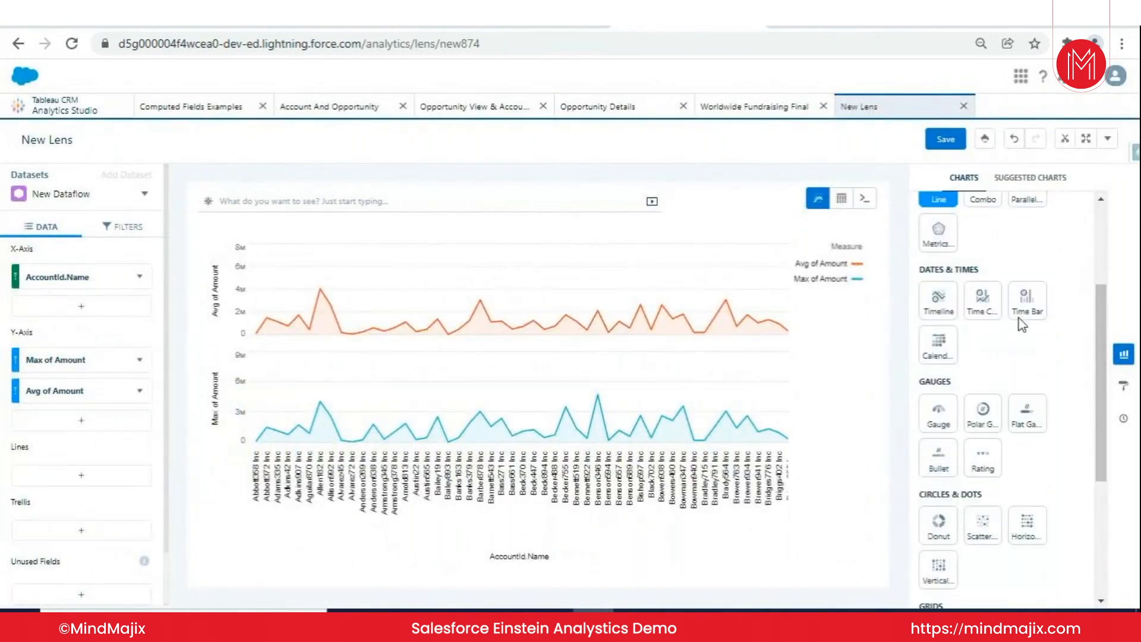
{"action": "left_click", "coordinate": [943, 421]}
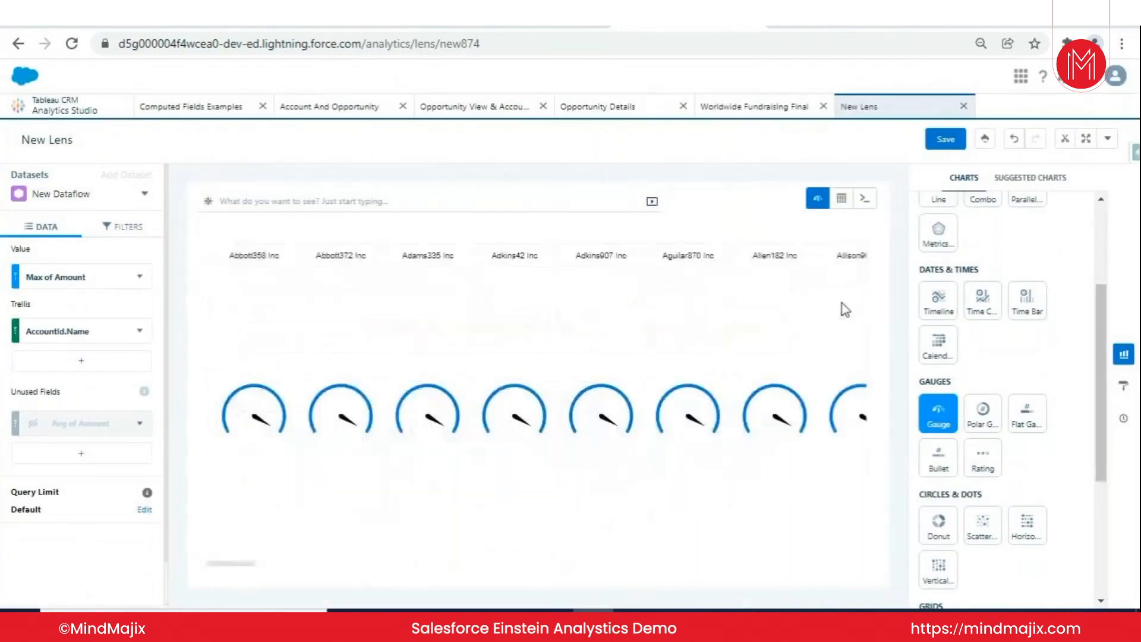
{"action": "scroll", "coordinate": [989, 324], "scroll_direction": "down", "scroll_amount": 3}
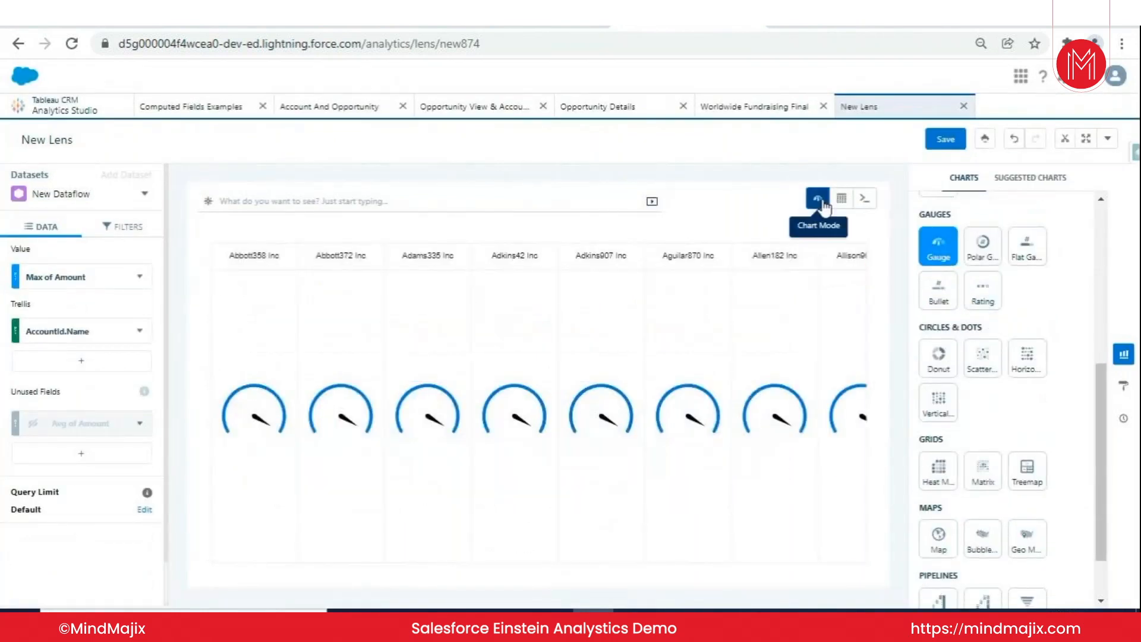
{"action": "scroll", "coordinate": [1066, 330], "scroll_direction": "up", "scroll_amount": 1}
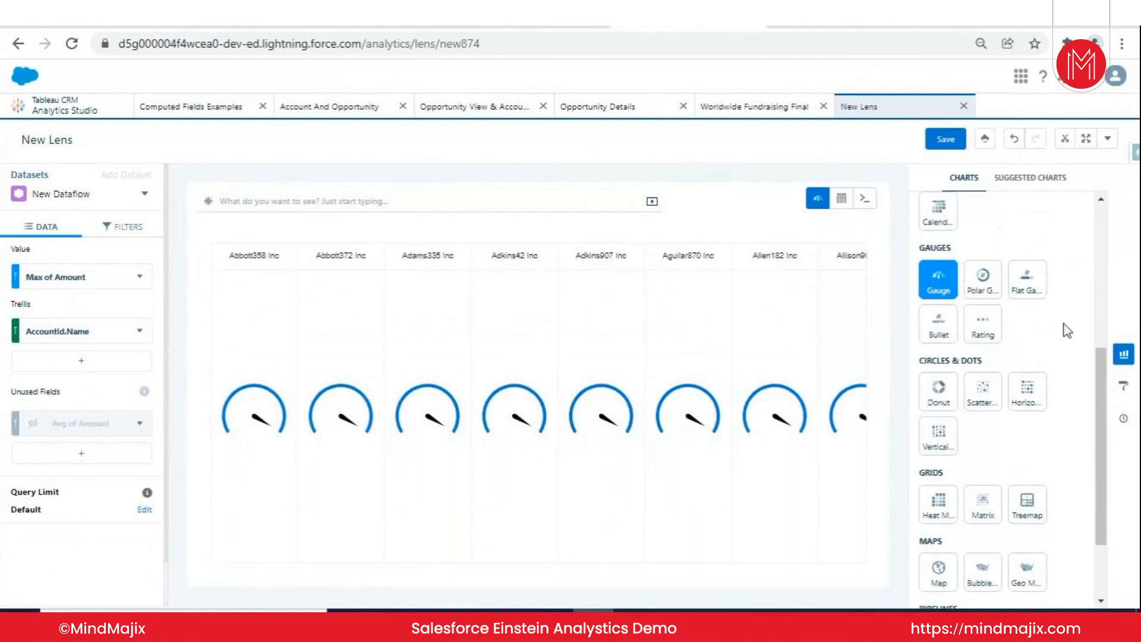
{"action": "scroll", "coordinate": [1067, 330], "scroll_direction": "up", "scroll_amount": 5}
- Switch back to the Bar chart and delete the unused Avg of Amount field and the AccountId.Name trellis
{"action": "left_click", "coordinate": [939, 252]}
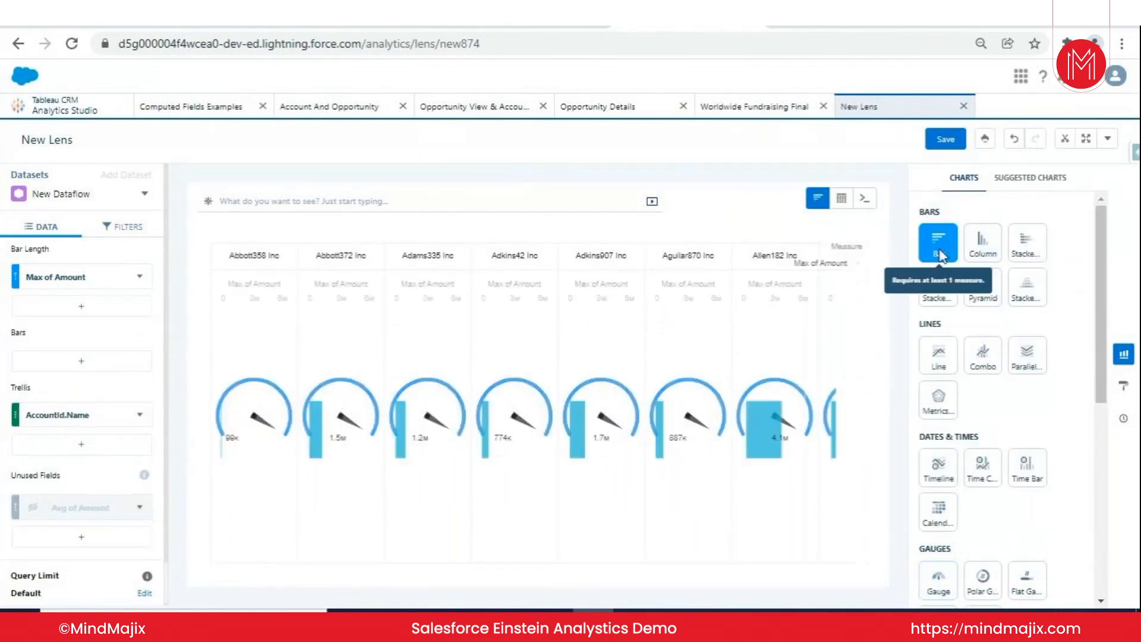
{"action": "left_click", "coordinate": [140, 508]}
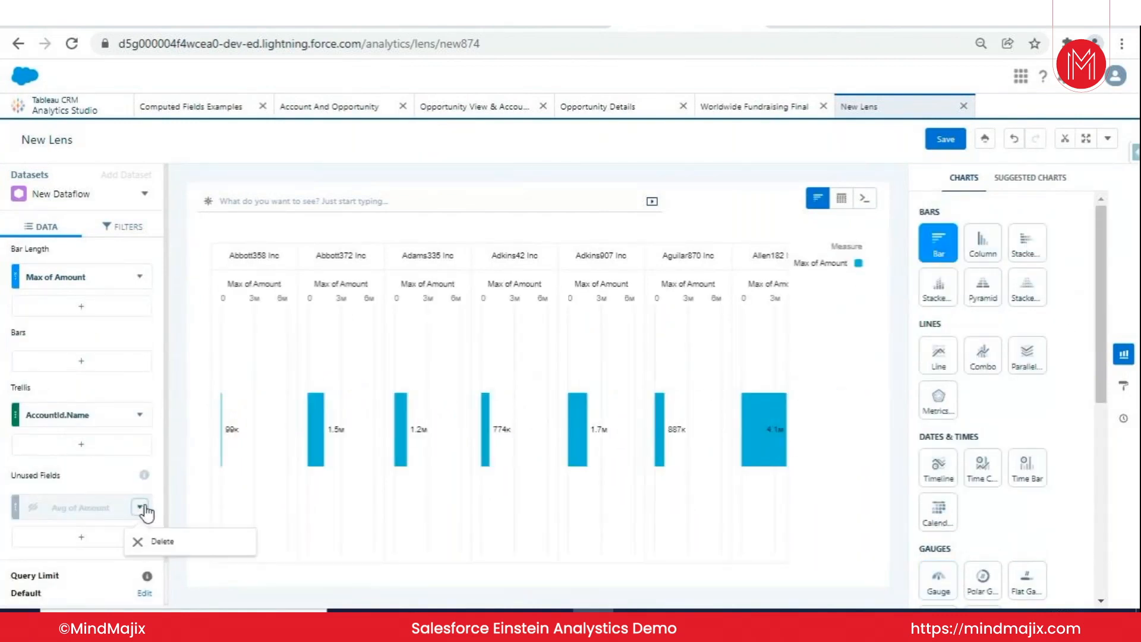
{"action": "left_click", "coordinate": [148, 541]}
{"action": "left_click", "coordinate": [140, 414]}
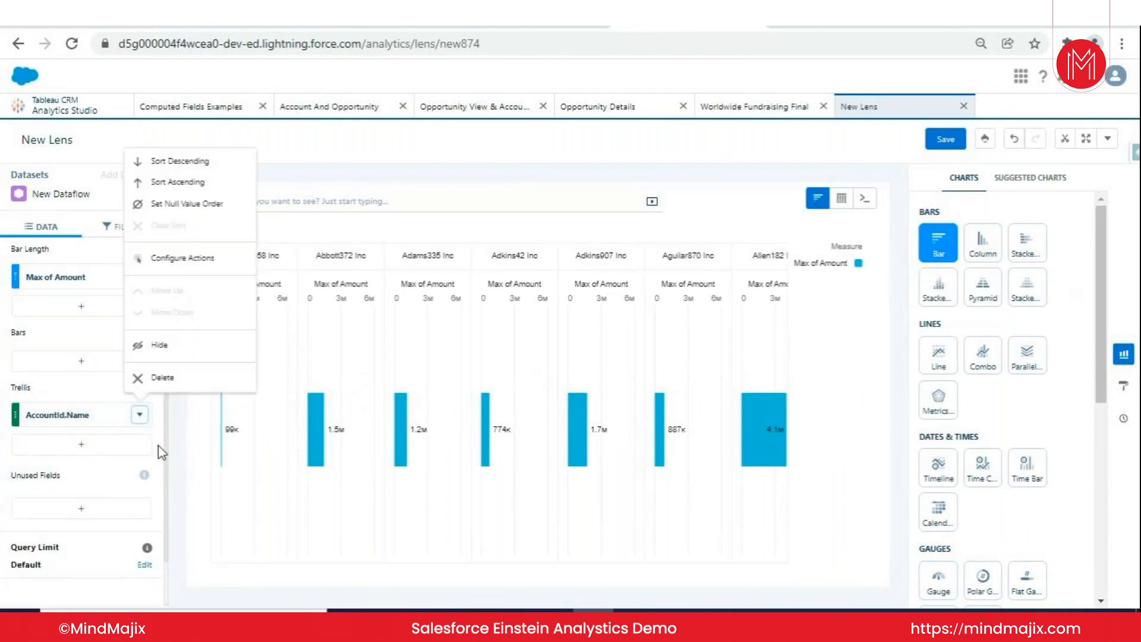
{"action": "left_click", "coordinate": [171, 378]}
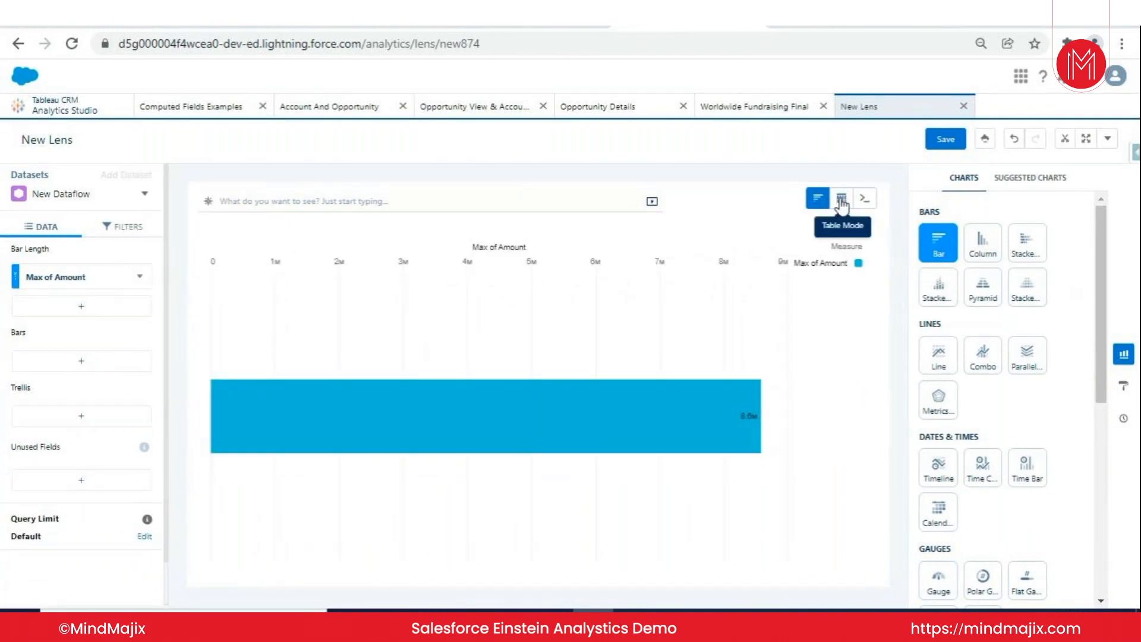
- Show the lens as a Values Table and examine which columns can be included
{"action": "left_click", "coordinate": [841, 202]}
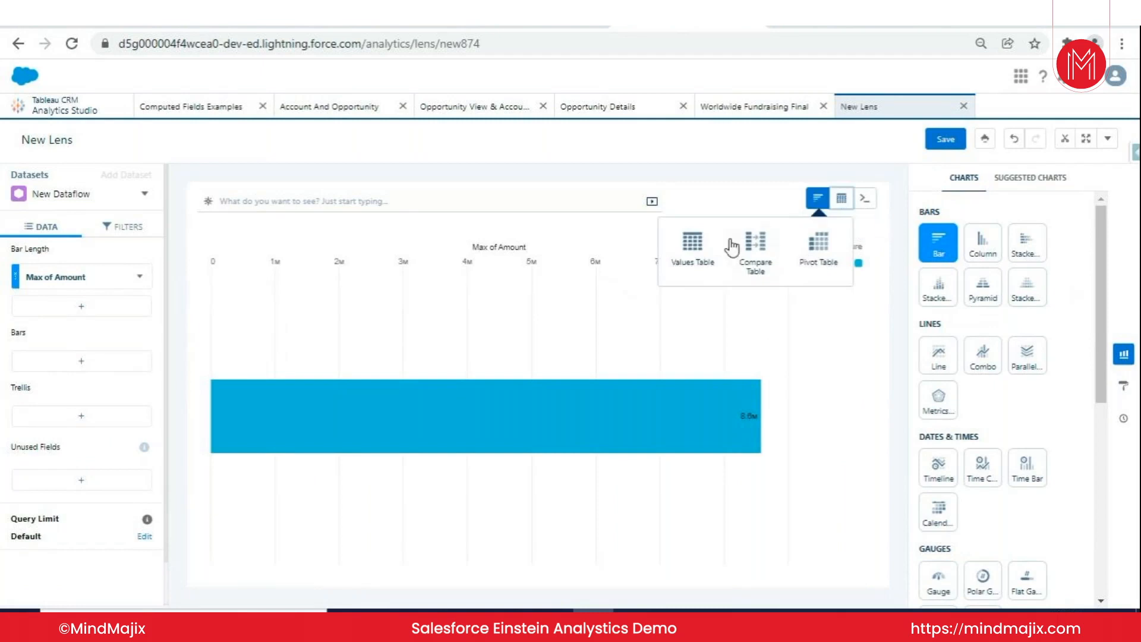
{"action": "left_click", "coordinate": [692, 242]}
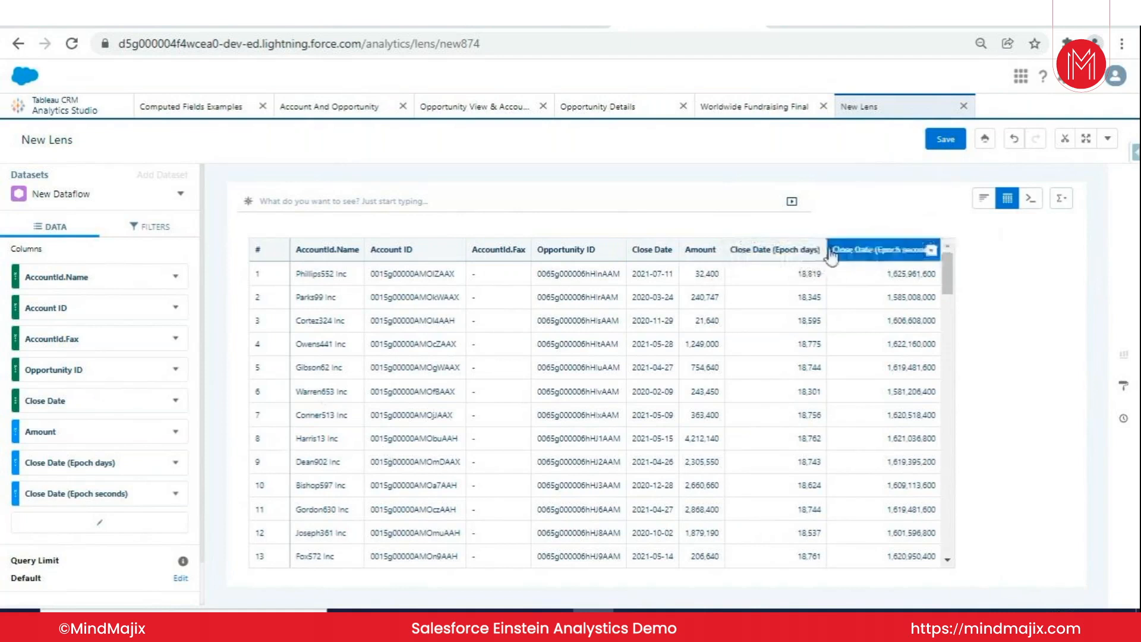
{"action": "left_click", "coordinate": [114, 521]}
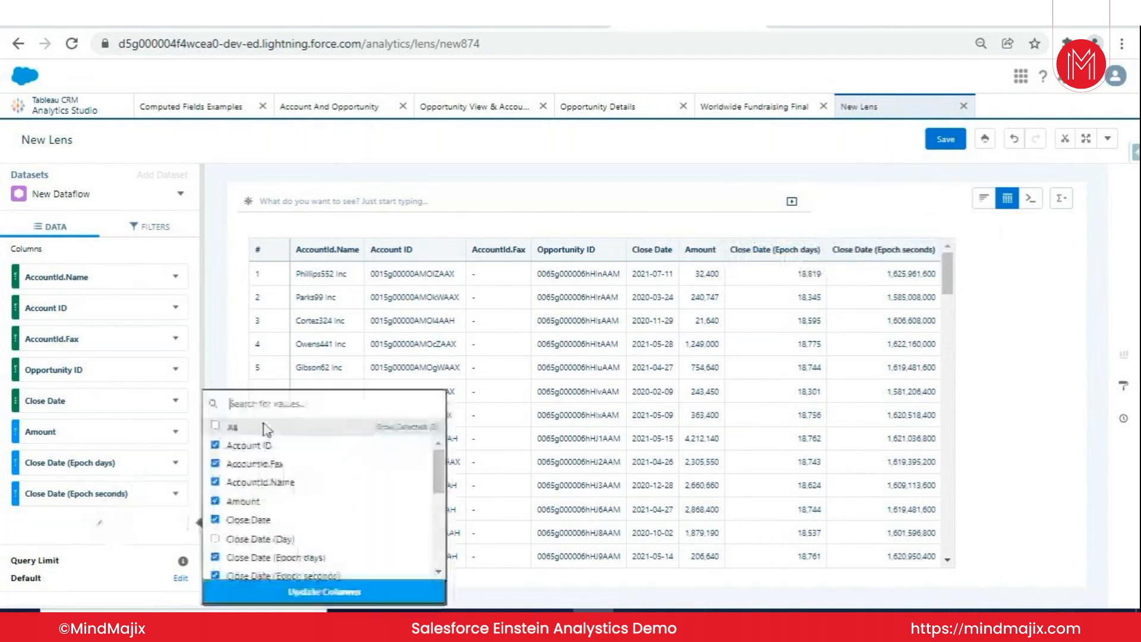
{"action": "scroll", "coordinate": [321, 475], "scroll_direction": "down", "scroll_amount": 5}
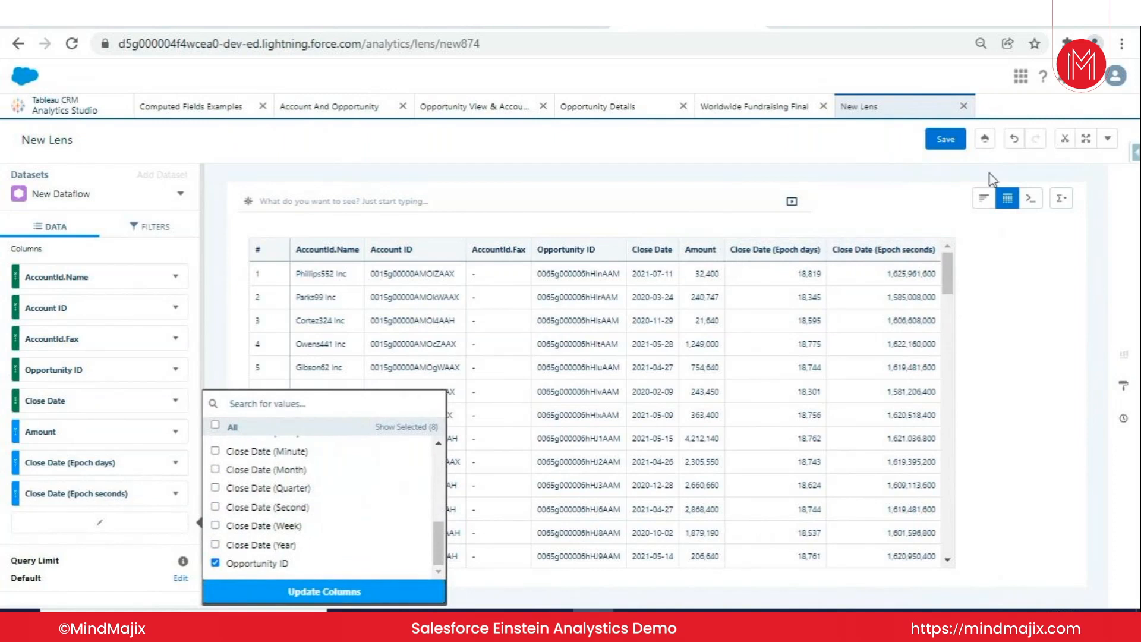
- Switch the lens to a Compare Table and group the count of rows by Account ID
{"action": "left_click", "coordinate": [1006, 198]}
{"action": "left_click", "coordinate": [929, 262]}
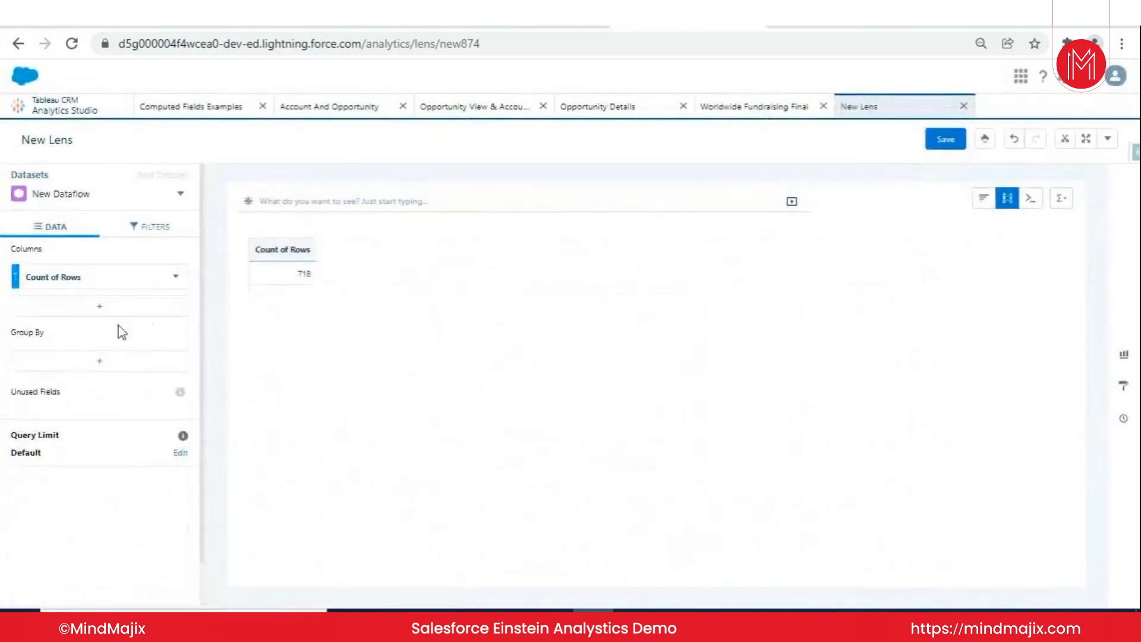
{"action": "left_click", "coordinate": [114, 362]}
{"action": "left_click", "coordinate": [266, 215]}
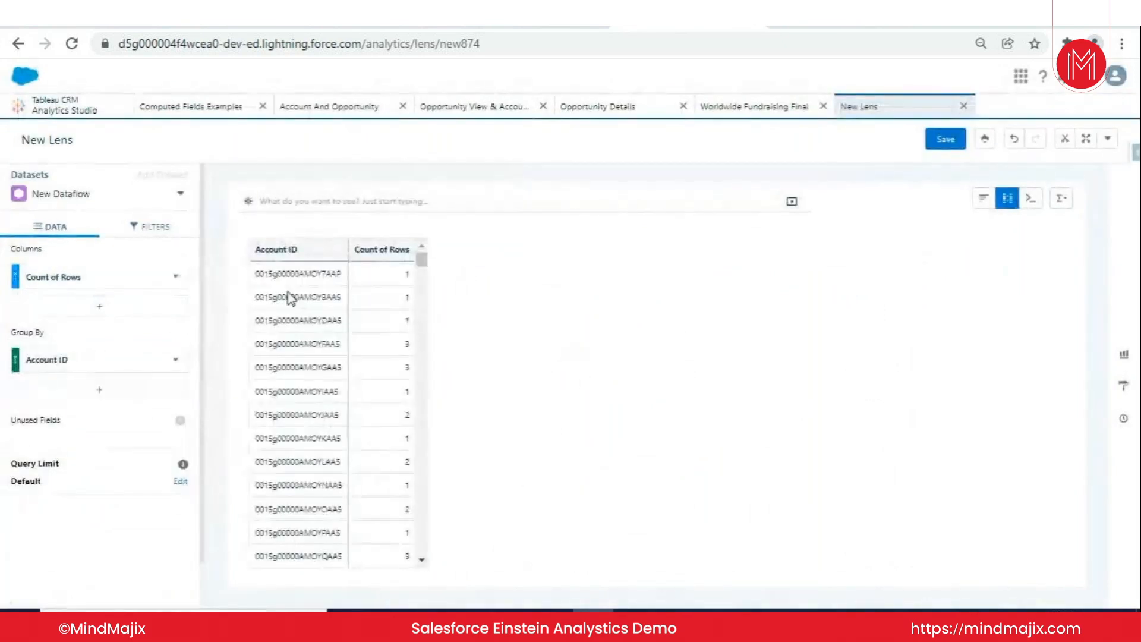
- Examine the lens's query in Query Mode, visit the Analytics Studio home, and return to the New Lens
{"action": "left_click", "coordinate": [1041, 204]}
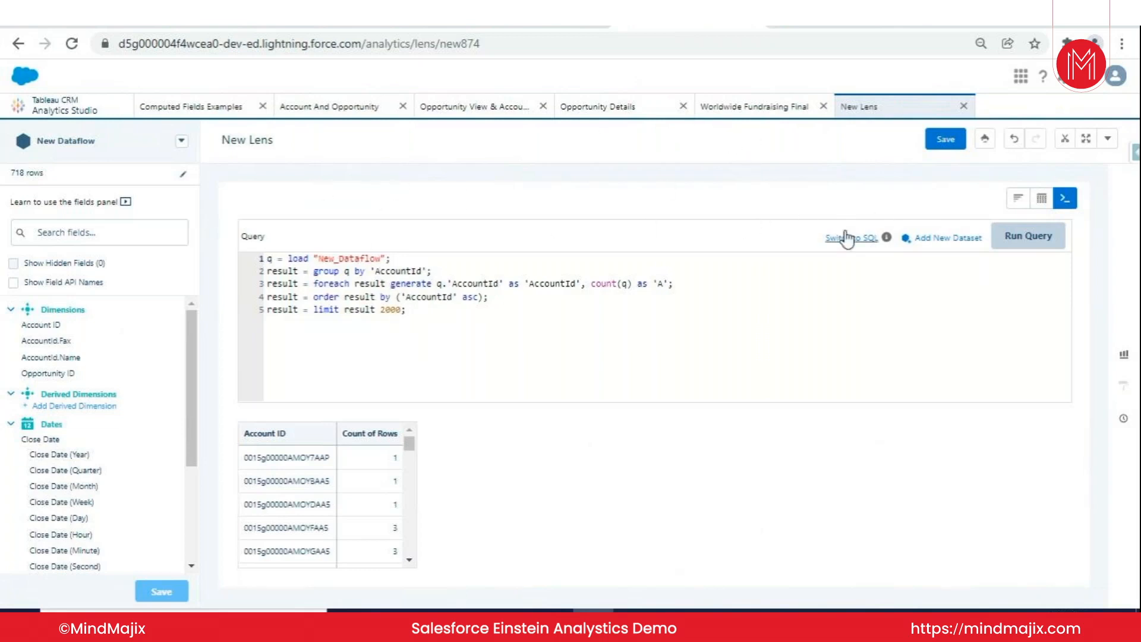
{"action": "left_click", "coordinate": [92, 108]}
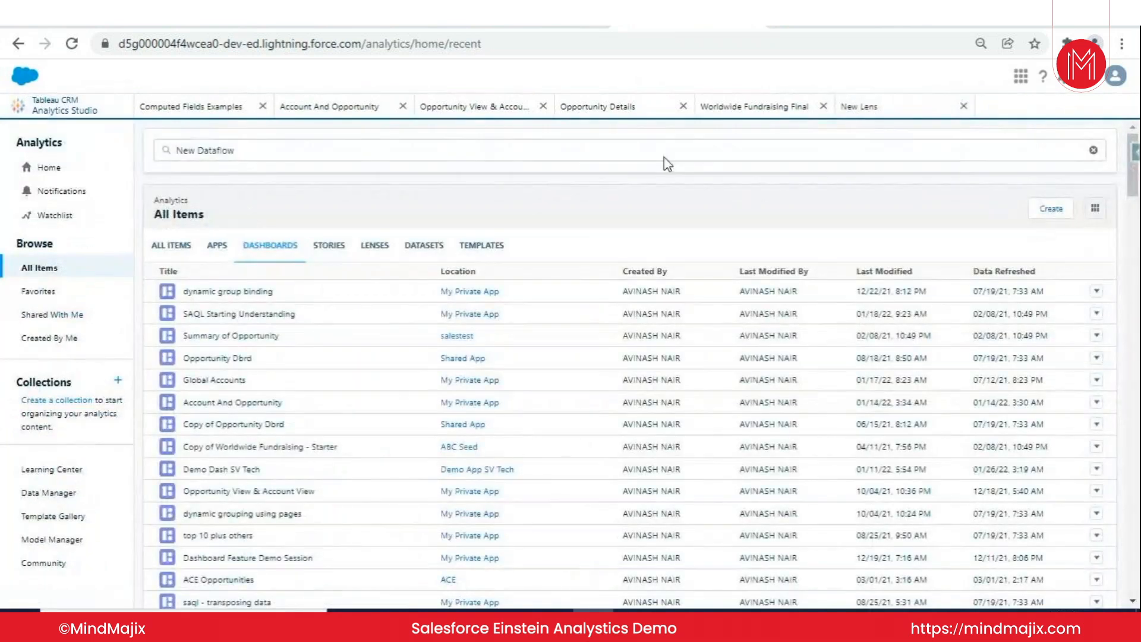
{"action": "left_click", "coordinate": [921, 119]}
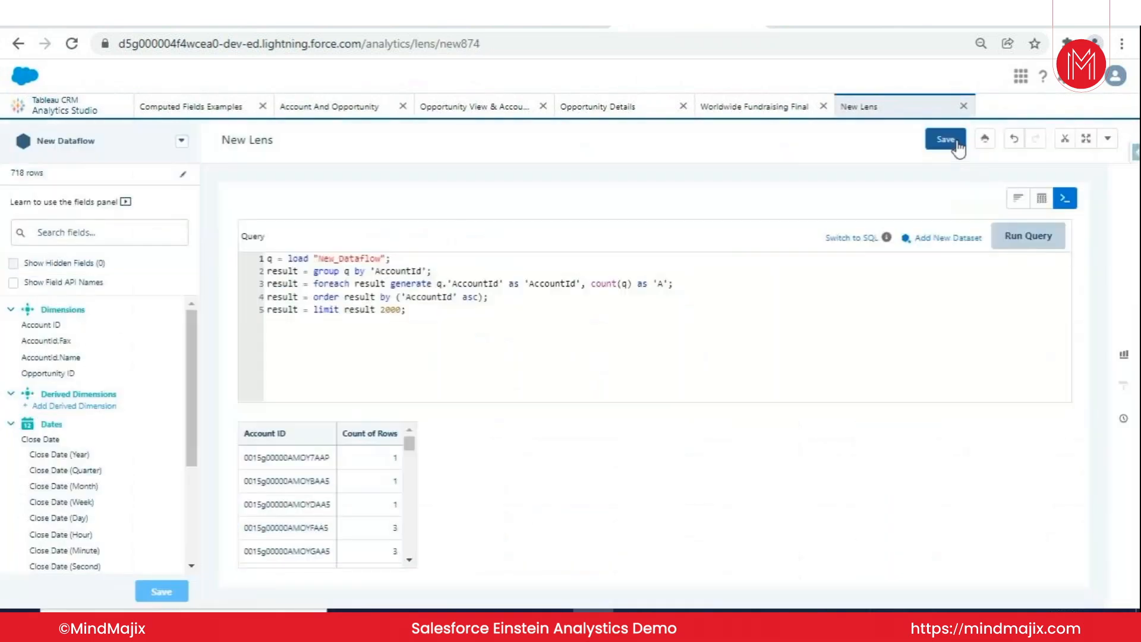
{"action": "left_click", "coordinate": [954, 142]}
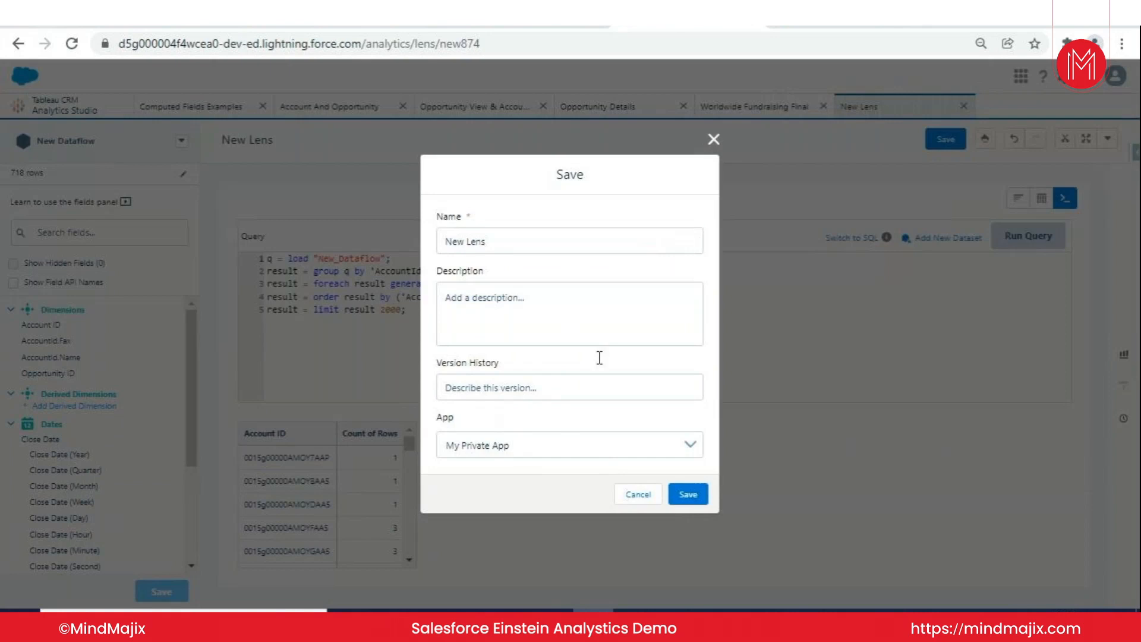
{"action": "left_click", "coordinate": [555, 444]}
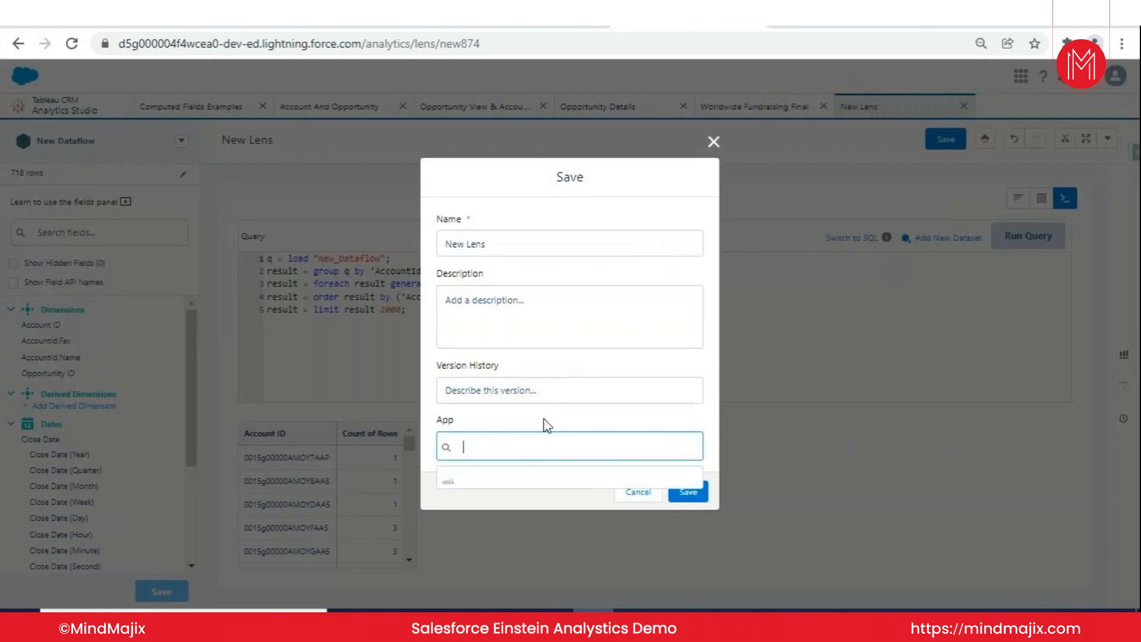
{"action": "left_click", "coordinate": [714, 143]}
- Visit the Analytics Studio home and the Computed Fields Examples lens, and look over the Account And Opportunity dashboard
{"action": "left_click", "coordinate": [77, 107]}
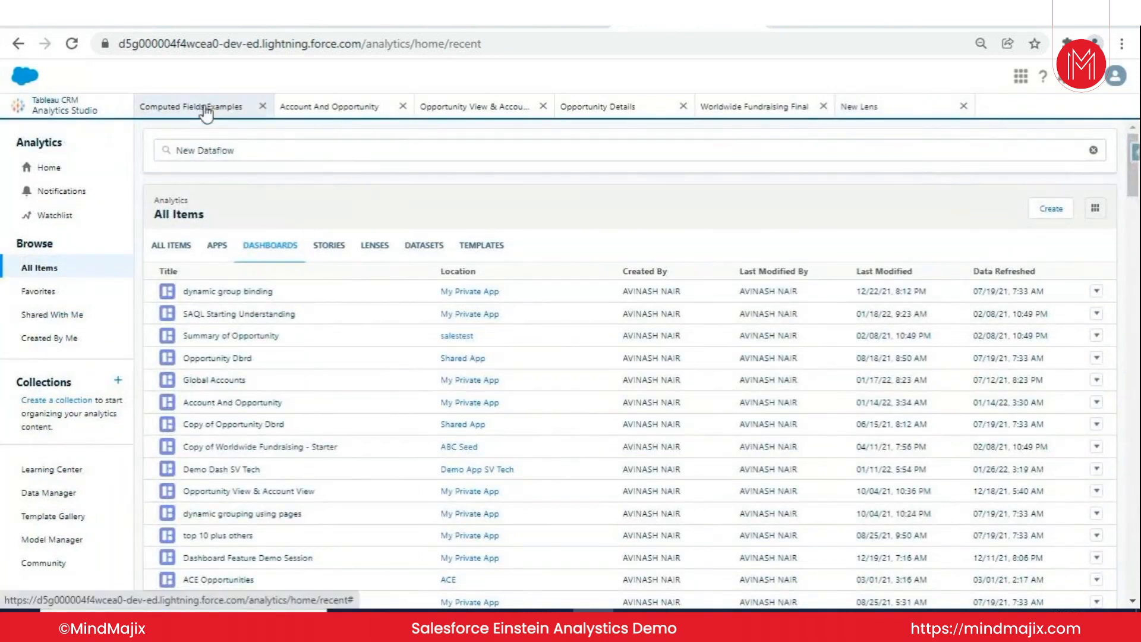
{"action": "left_click", "coordinate": [227, 111]}
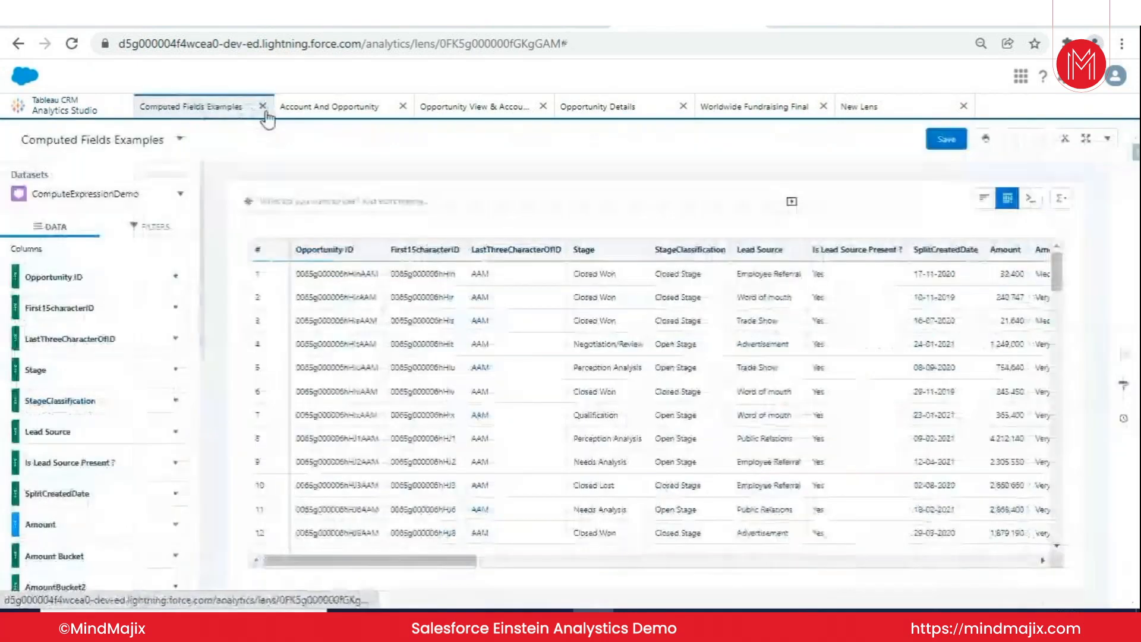
{"action": "left_click", "coordinate": [330, 107]}
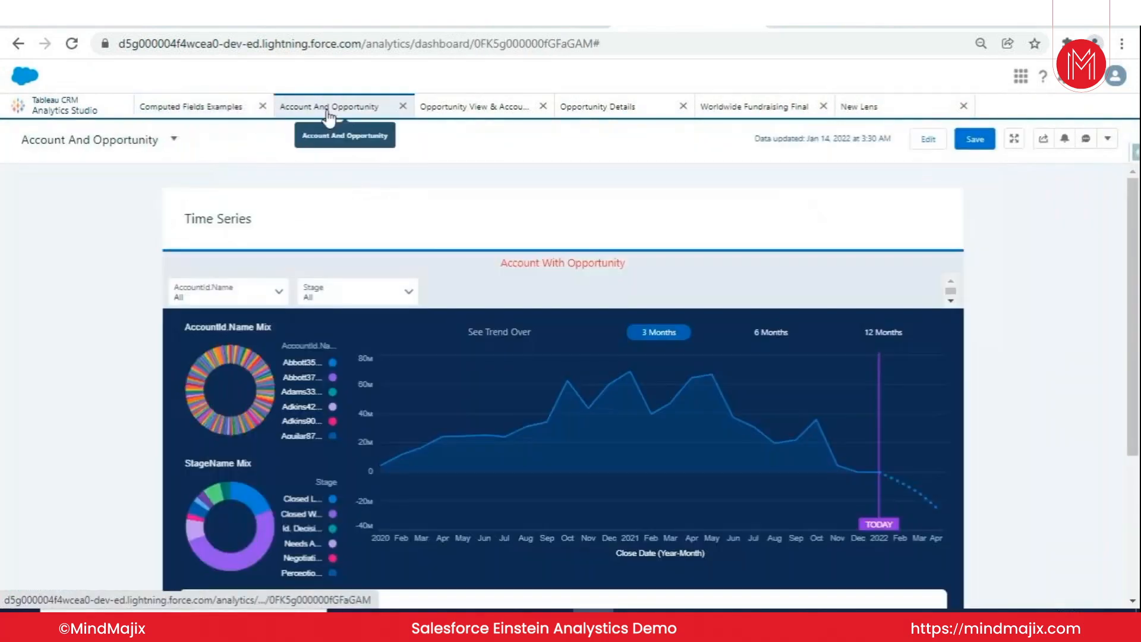
{"action": "scroll", "coordinate": [611, 264], "scroll_direction": "down", "scroll_amount": 3}
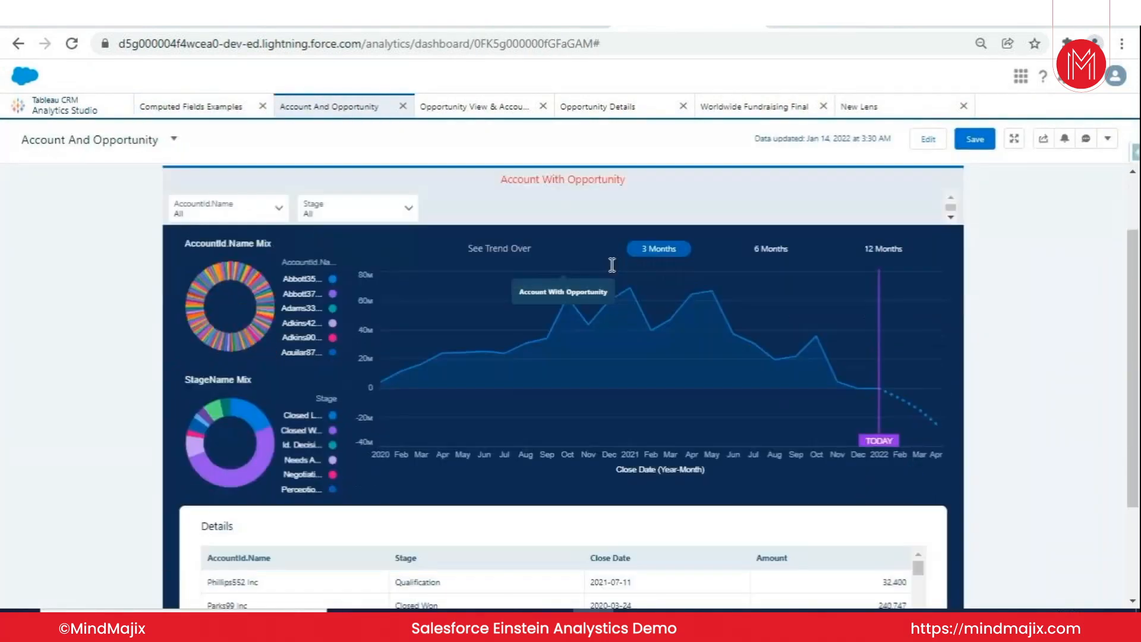
{"action": "scroll", "coordinate": [551, 279], "scroll_direction": "up", "scroll_amount": 2}
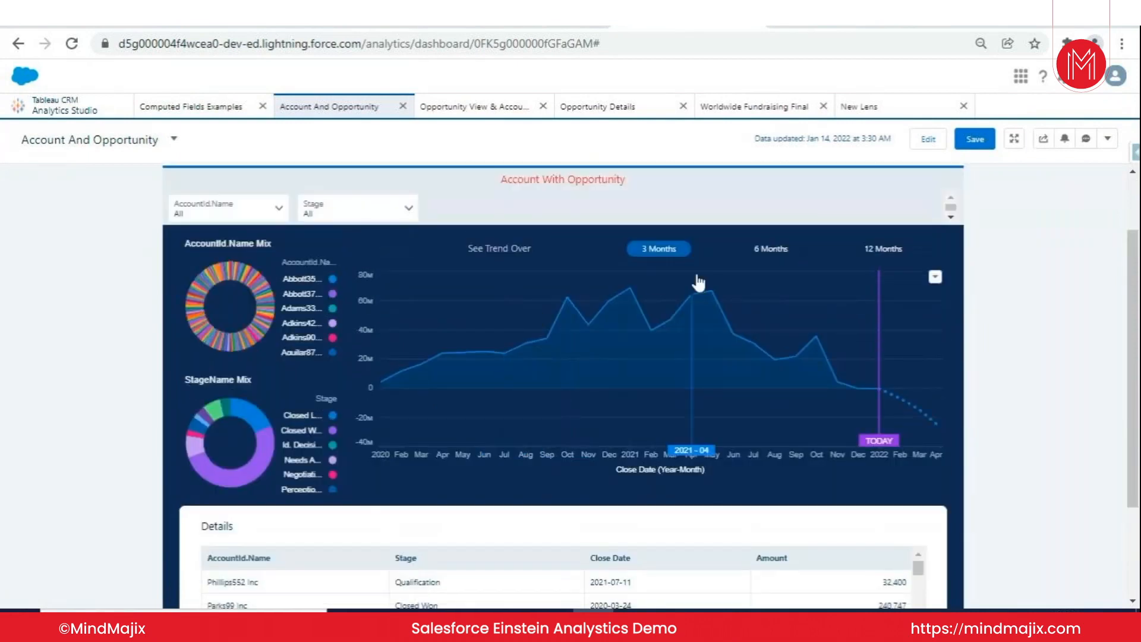
- Review the dashboard's Close Date trend over 6 Months and 12 Months, leaving 12 Months selected
{"action": "left_click", "coordinate": [767, 250]}
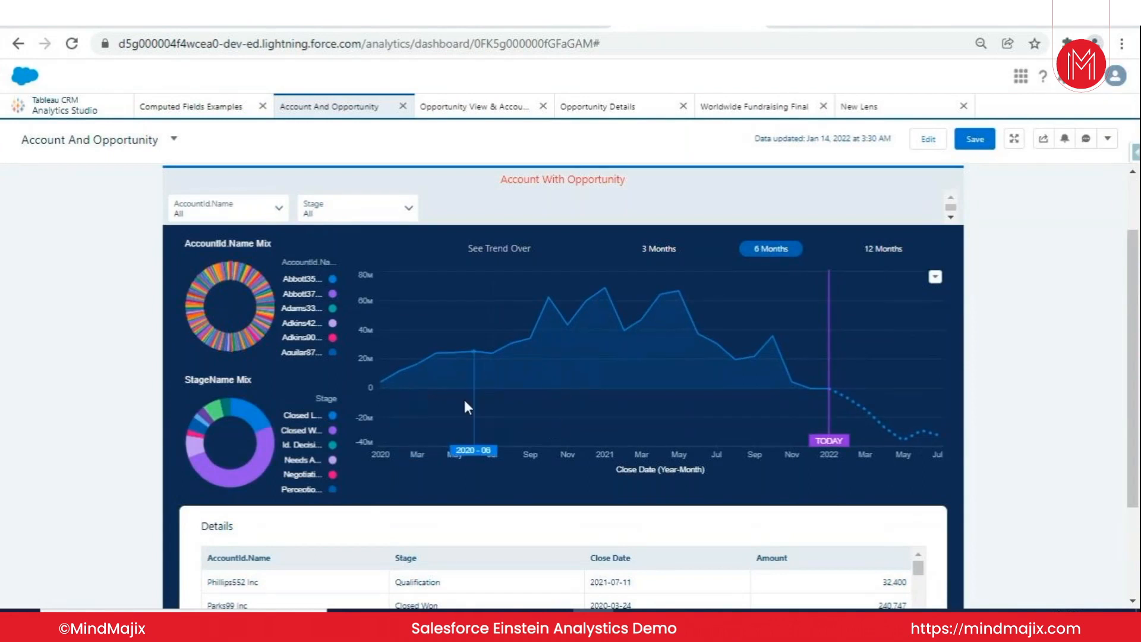
{"action": "scroll", "coordinate": [402, 333], "scroll_direction": "down", "scroll_amount": 2}
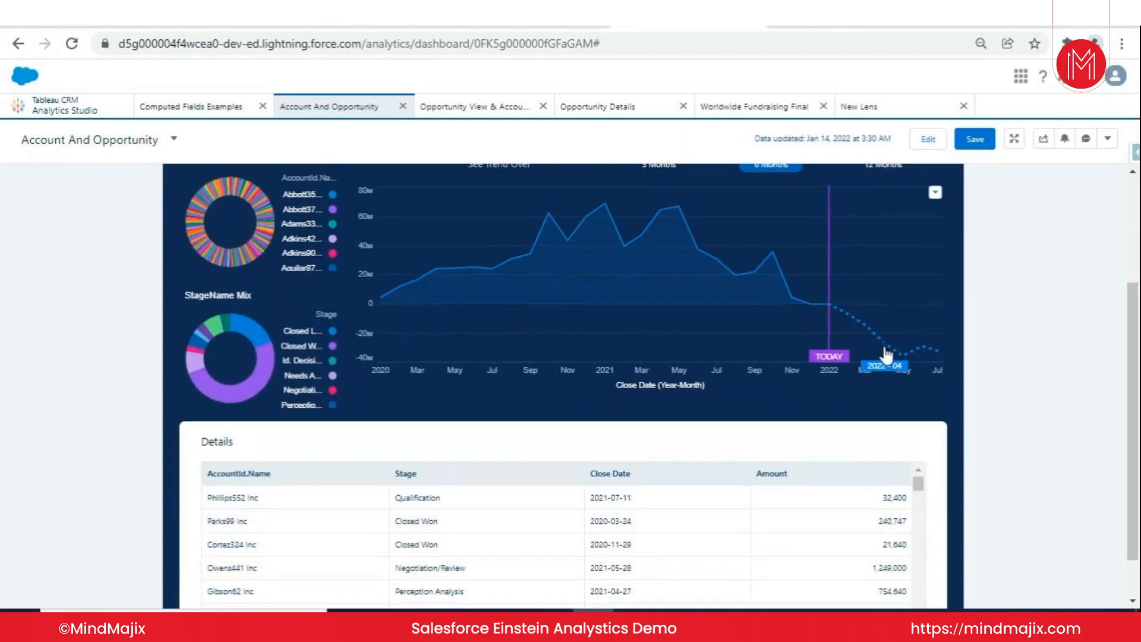
{"action": "scroll", "coordinate": [883, 356], "scroll_direction": "down", "scroll_amount": 1}
{"action": "scroll", "coordinate": [879, 354], "scroll_direction": "up", "scroll_amount": 4}
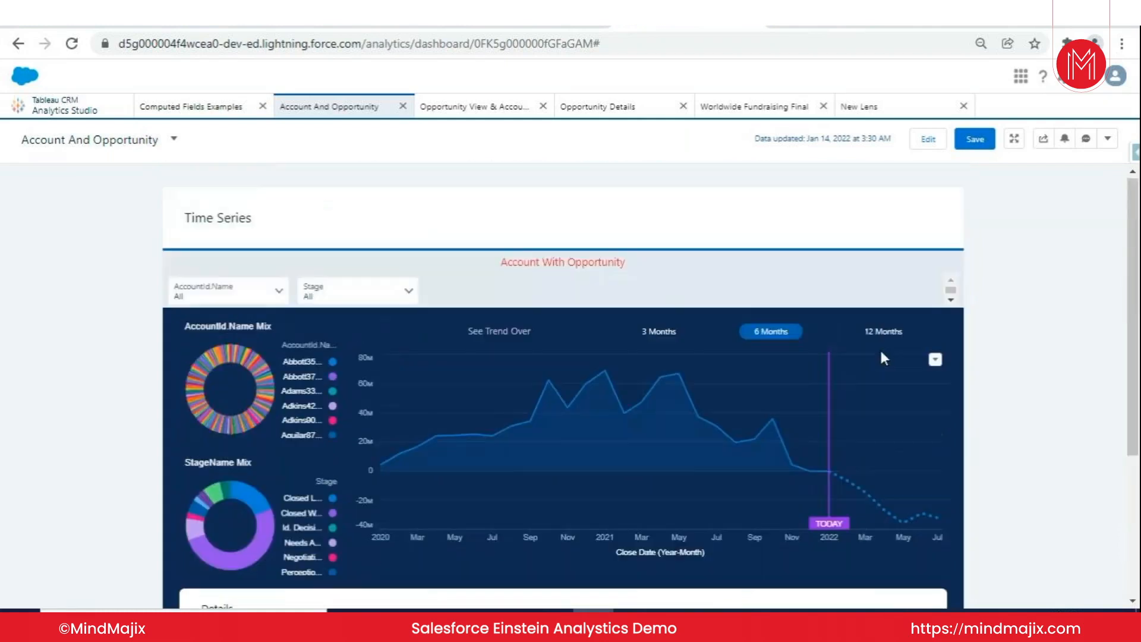
{"action": "left_click", "coordinate": [885, 334]}
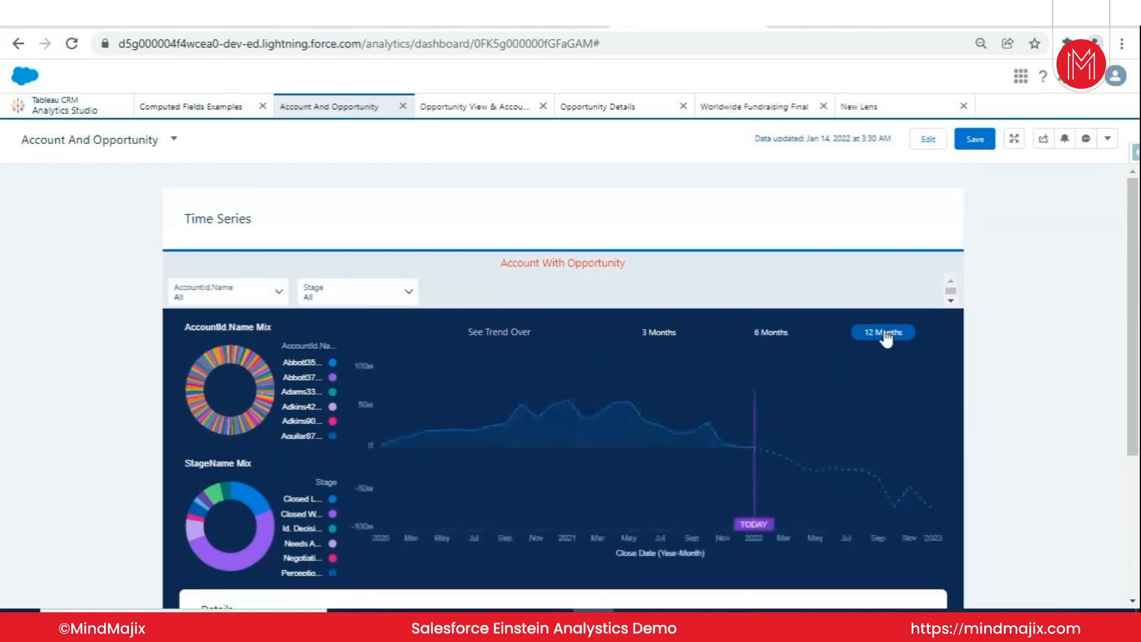
{"action": "scroll", "coordinate": [819, 338], "scroll_direction": "down", "scroll_amount": 3}
{"action": "scroll", "coordinate": [640, 333], "scroll_direction": "down", "scroll_amount": 1}
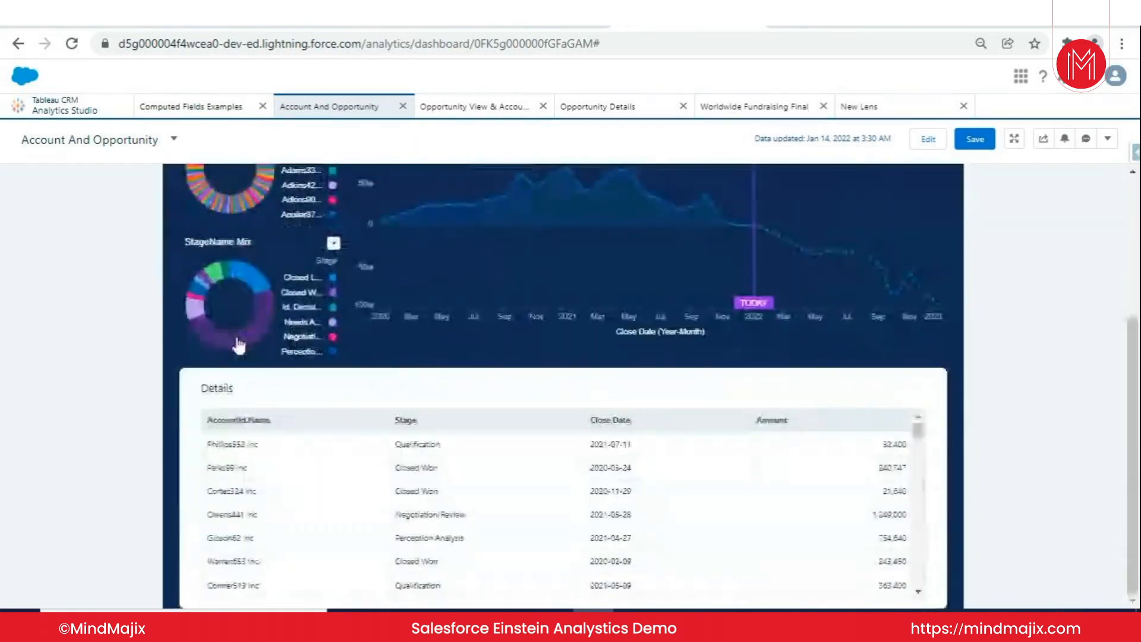
- Select the Closed Won segment in the StageName Mix donut and review the filtered trend chart and Details table
{"action": "mouse_move", "coordinate": [240, 342]}
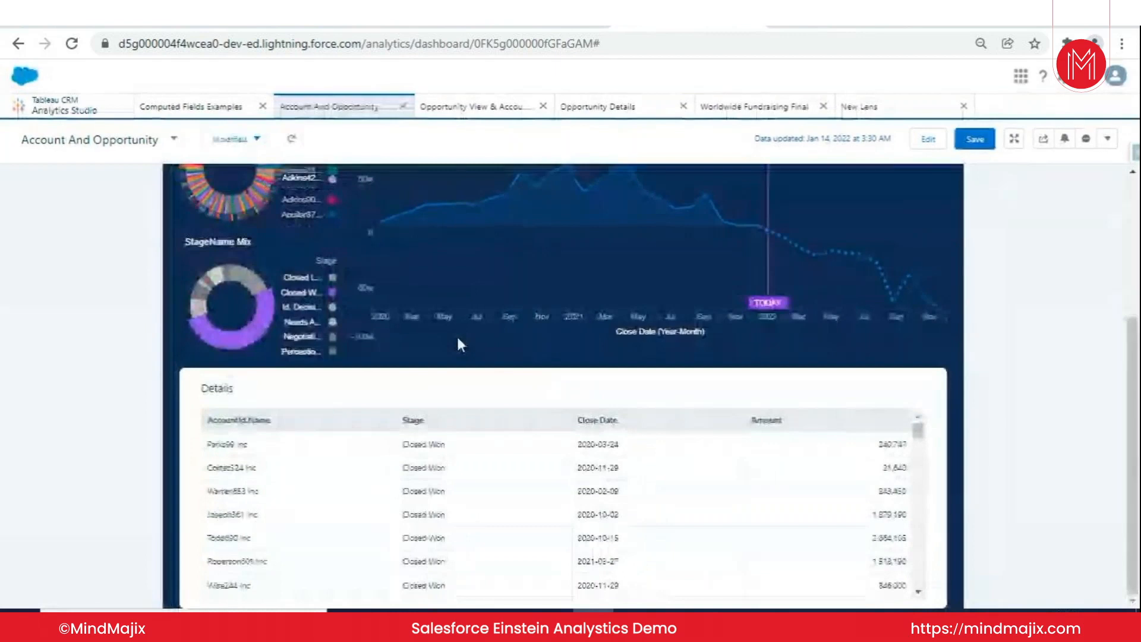
{"action": "scroll", "coordinate": [535, 330], "scroll_direction": "up", "scroll_amount": 1}
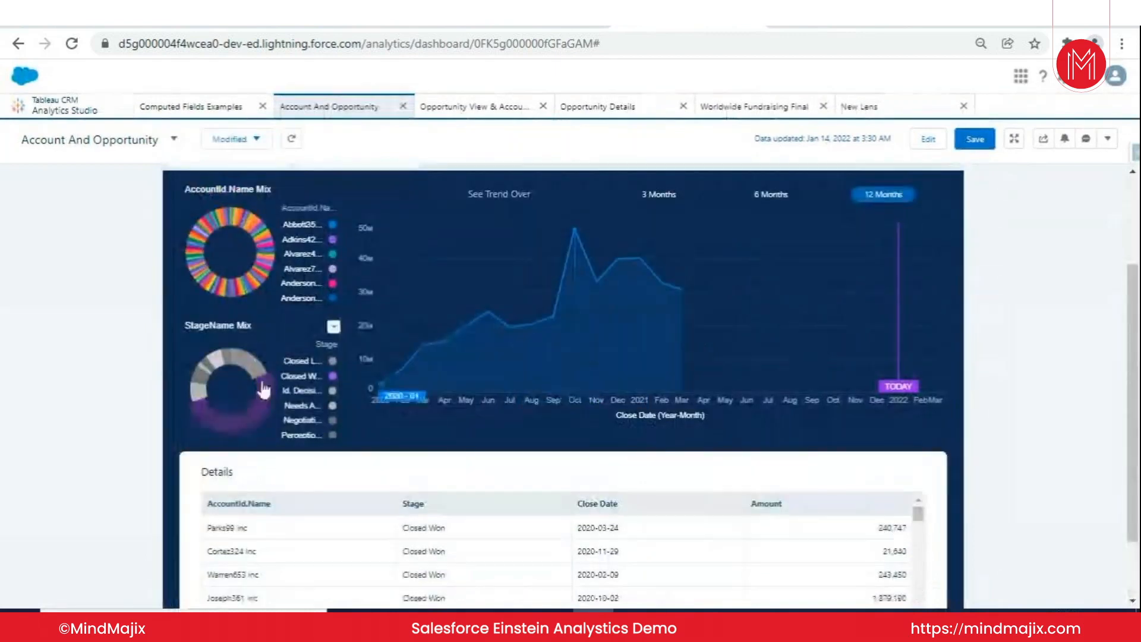
{"action": "mouse_move", "coordinate": [270, 410]}
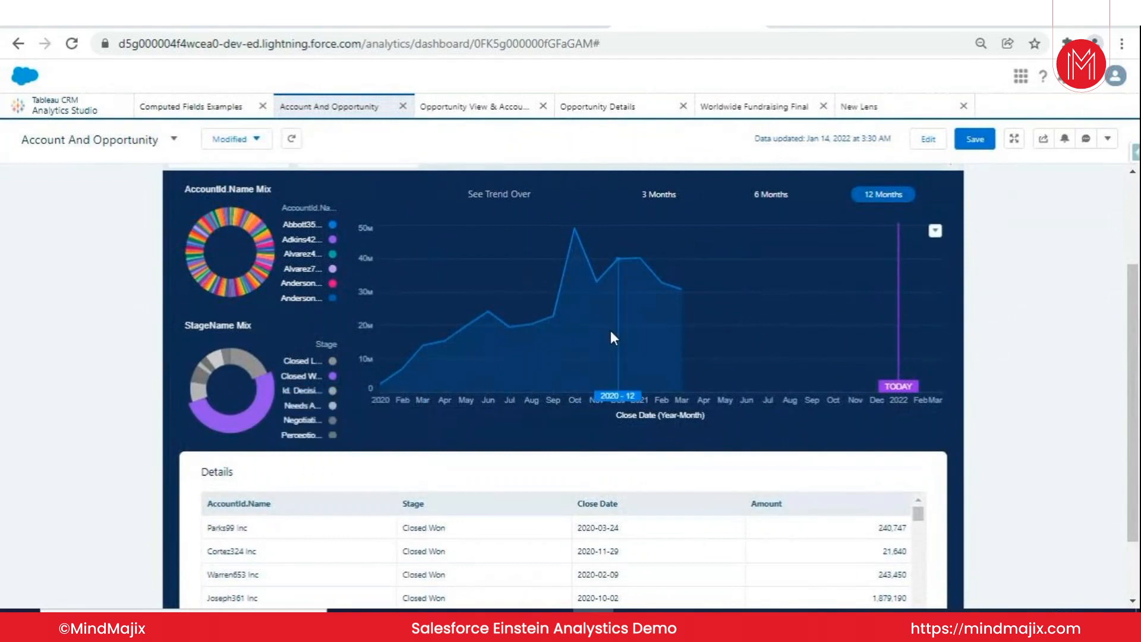
{"action": "scroll", "coordinate": [479, 348], "scroll_direction": "down", "scroll_amount": 1}
{"action": "scroll", "coordinate": [683, 307], "scroll_direction": "up", "scroll_amount": 2}
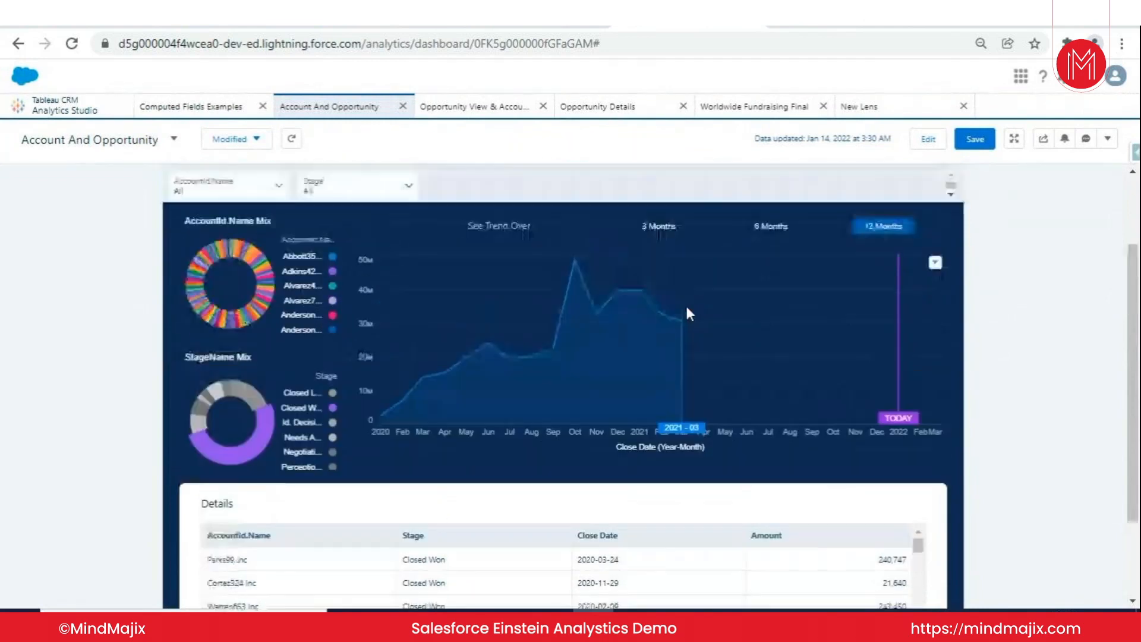
{"action": "scroll", "coordinate": [594, 392], "scroll_direction": "down", "scroll_amount": 2}
{"action": "scroll", "coordinate": [570, 392], "scroll_direction": "up", "scroll_amount": 2}
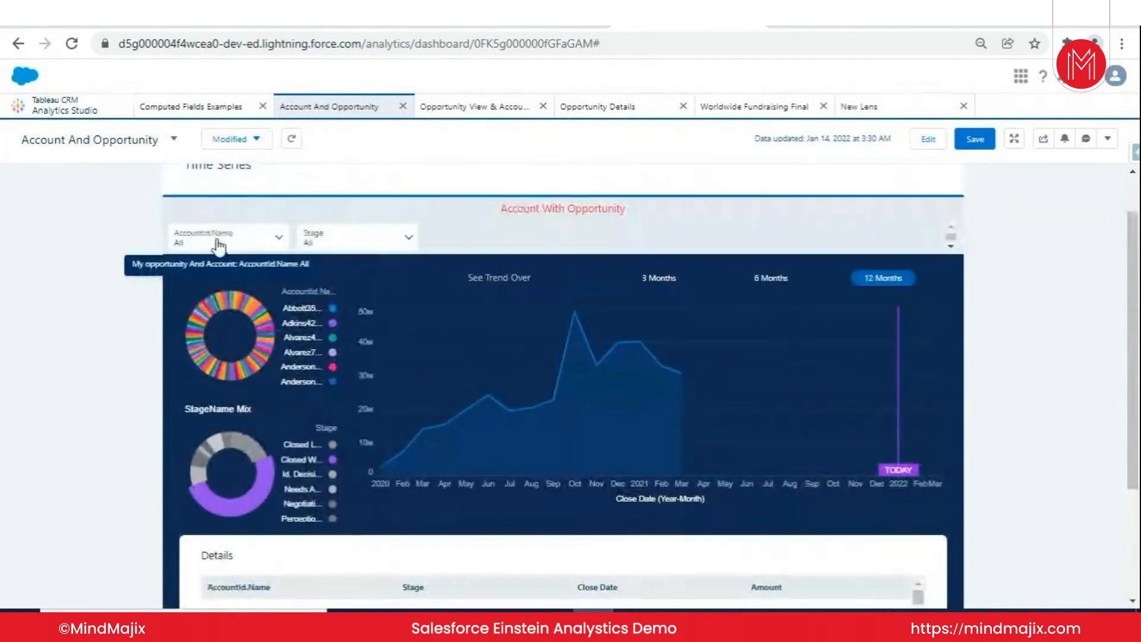
- Filter the dashboard by AccountId.Name equals Abbott358 Inc and review the charts and Details table
{"action": "left_click", "coordinate": [222, 246]}
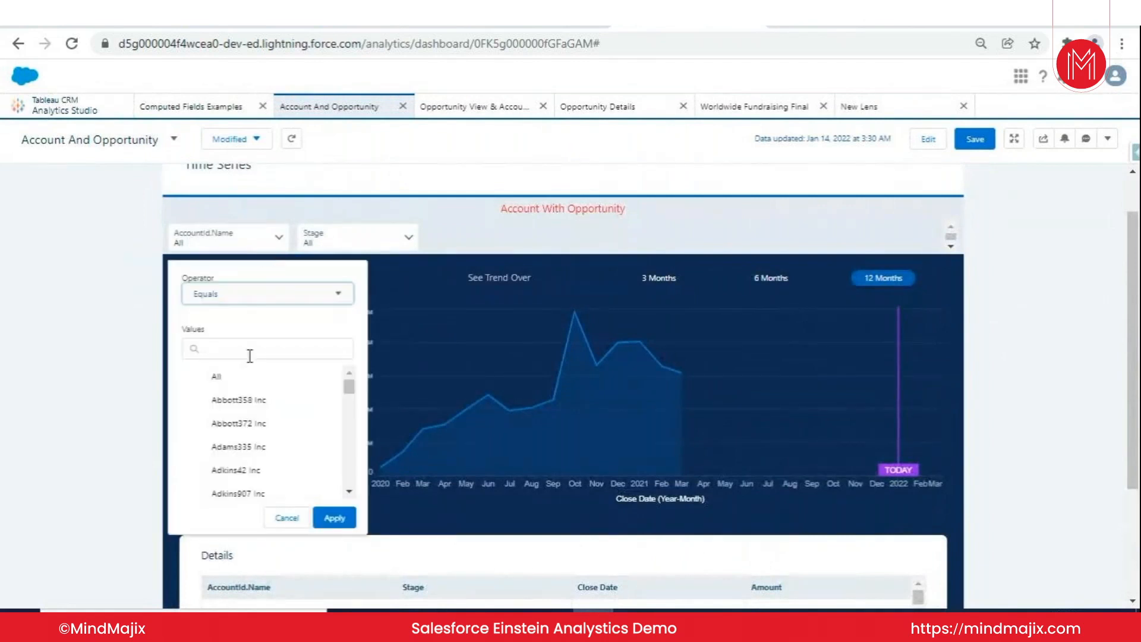
{"action": "left_click", "coordinate": [255, 405]}
{"action": "left_click", "coordinate": [334, 517]}
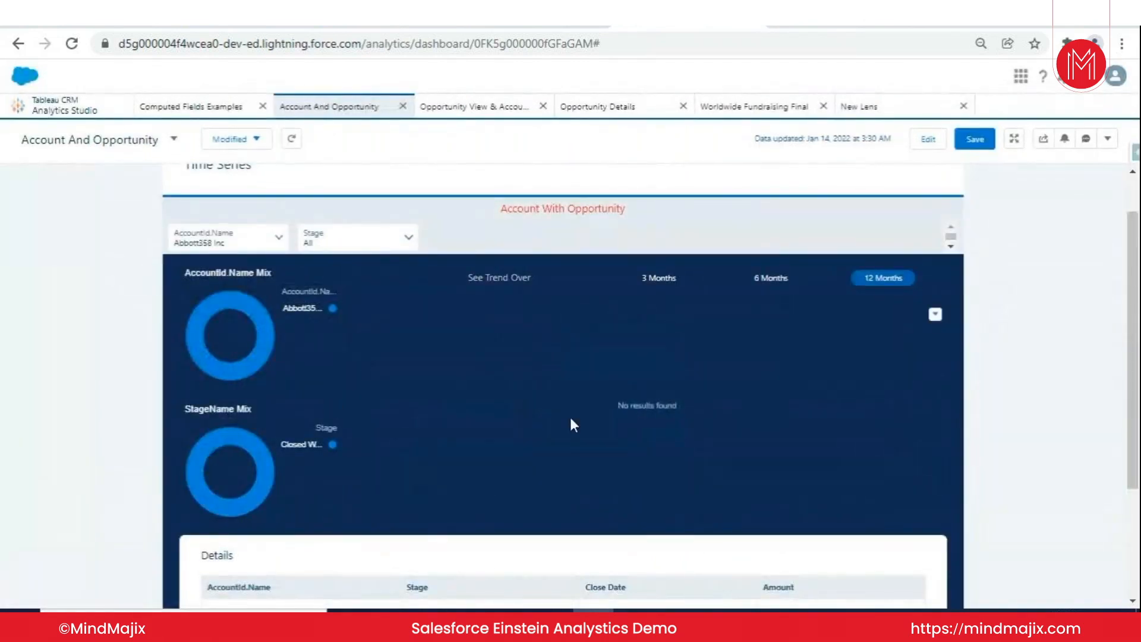
{"action": "scroll", "coordinate": [668, 277], "scroll_direction": "down", "scroll_amount": 2}
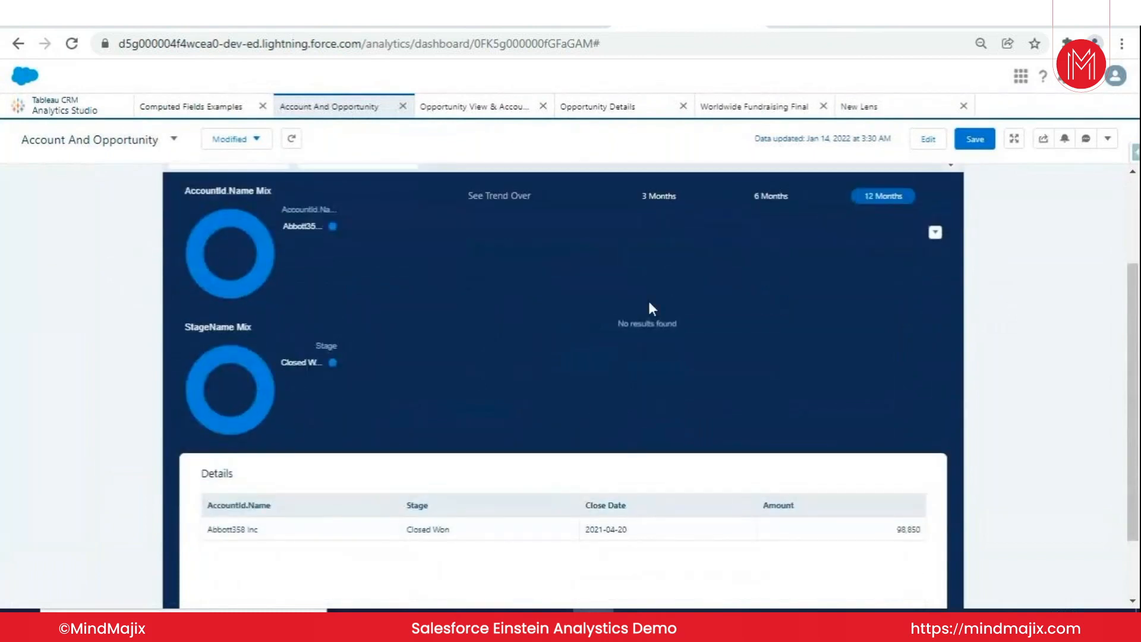
{"action": "scroll", "coordinate": [649, 309], "scroll_direction": "up", "scroll_amount": 2}
{"action": "scroll", "coordinate": [364, 283], "scroll_direction": "down", "scroll_amount": 4}
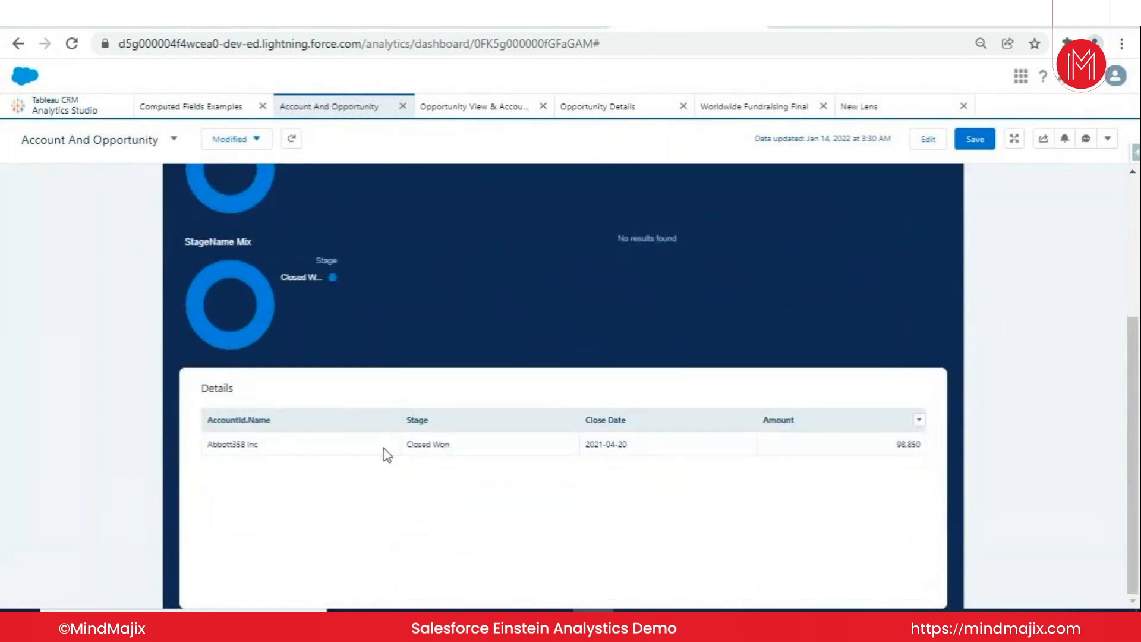
{"action": "scroll", "coordinate": [395, 331], "scroll_direction": "up", "scroll_amount": 3}
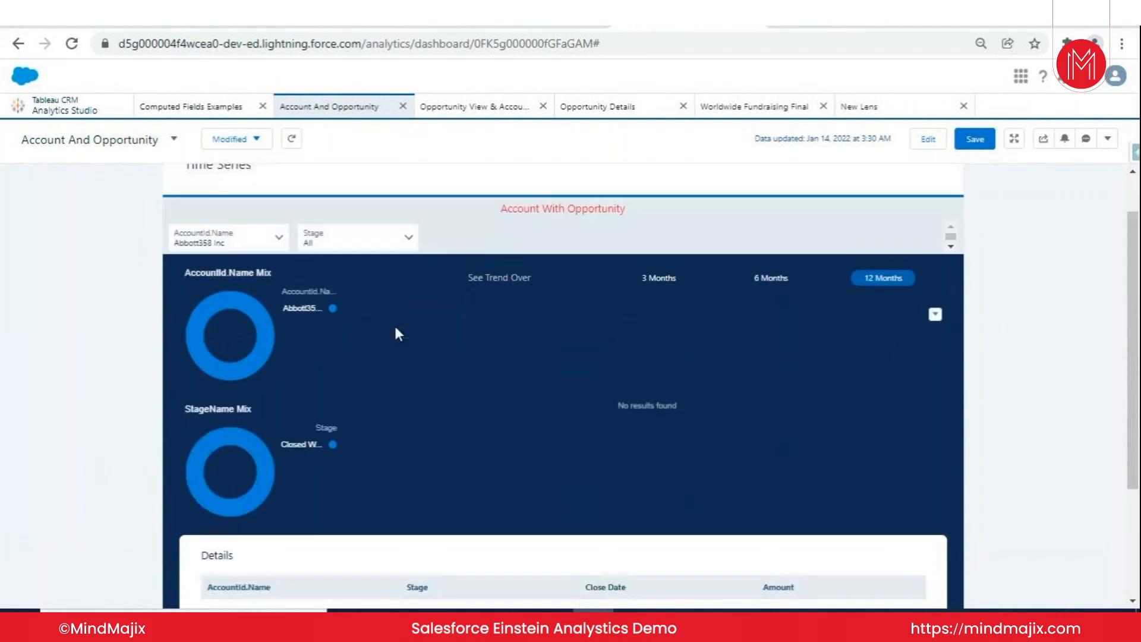
- Reset the dashboard's AccountId.Name filter to All
{"action": "left_click", "coordinate": [228, 240]}
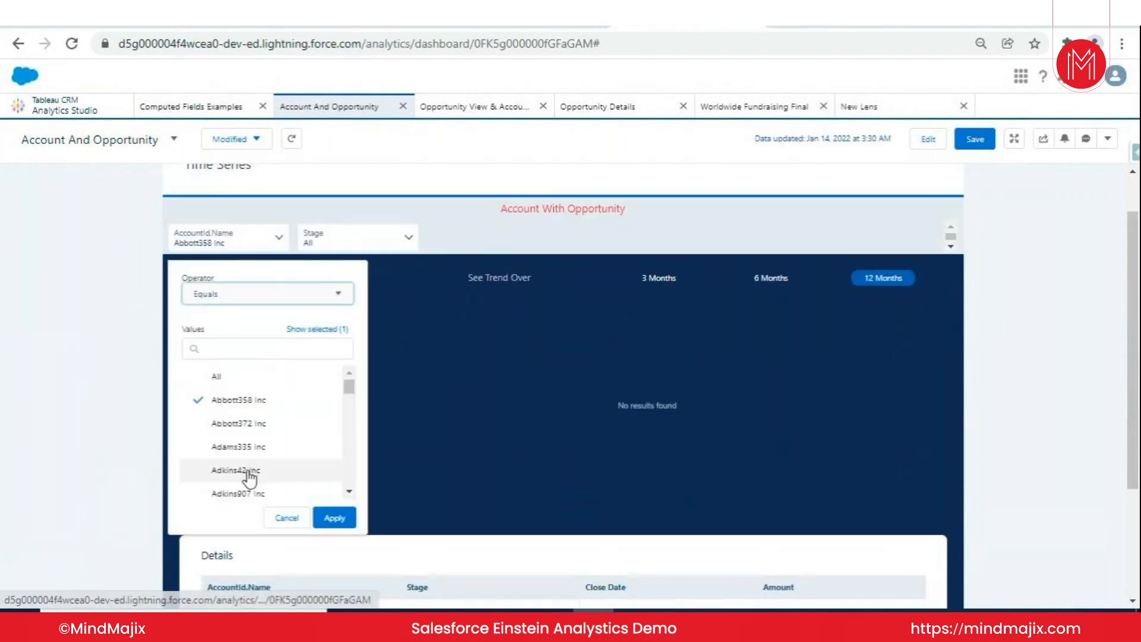
{"action": "left_click", "coordinate": [231, 377]}
{"action": "left_click", "coordinate": [334, 518]}
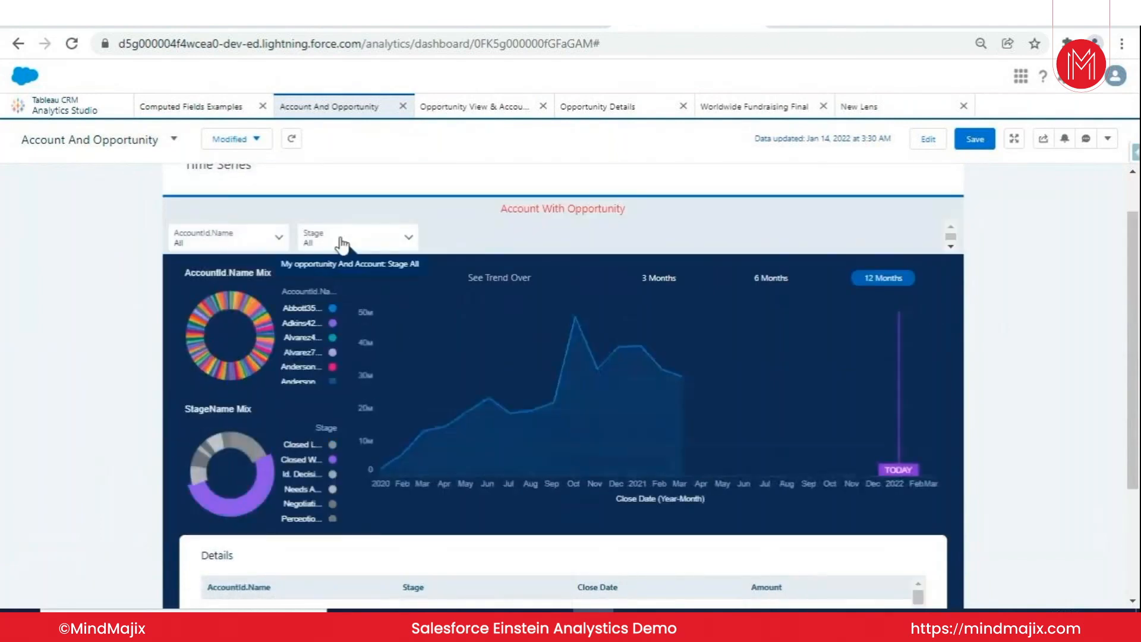
- Filter the dashboard by Stage equals Closed Lost and review the charts and Details table
{"action": "left_click", "coordinate": [342, 240]}
{"action": "scroll", "coordinate": [390, 419], "scroll_direction": "down", "scroll_amount": 2}
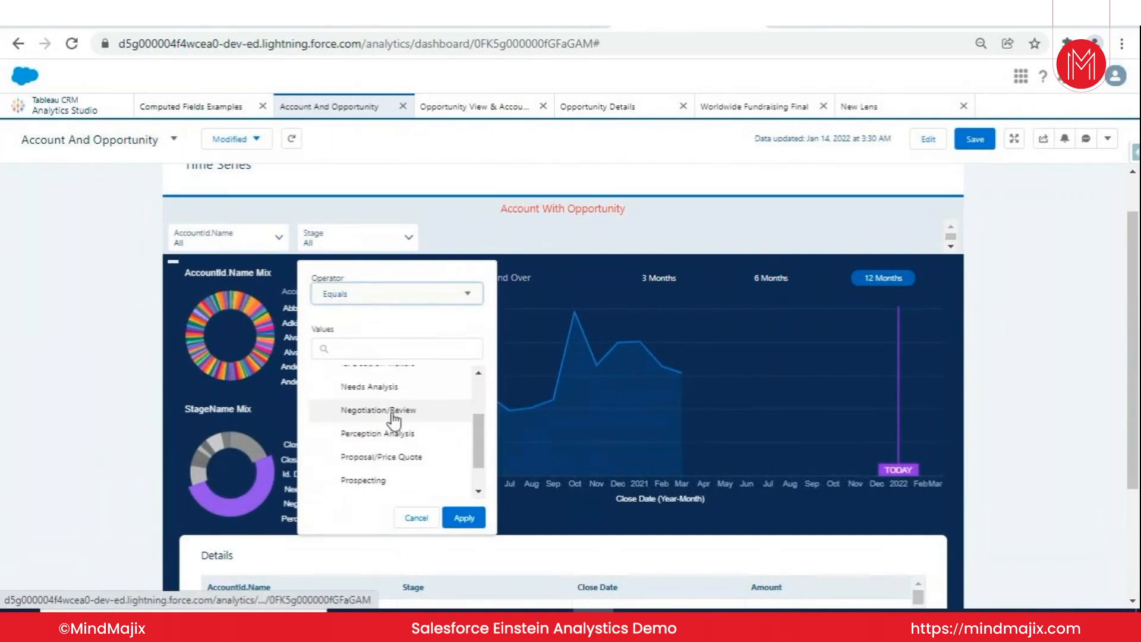
{"action": "scroll", "coordinate": [392, 416], "scroll_direction": "up", "scroll_amount": 2}
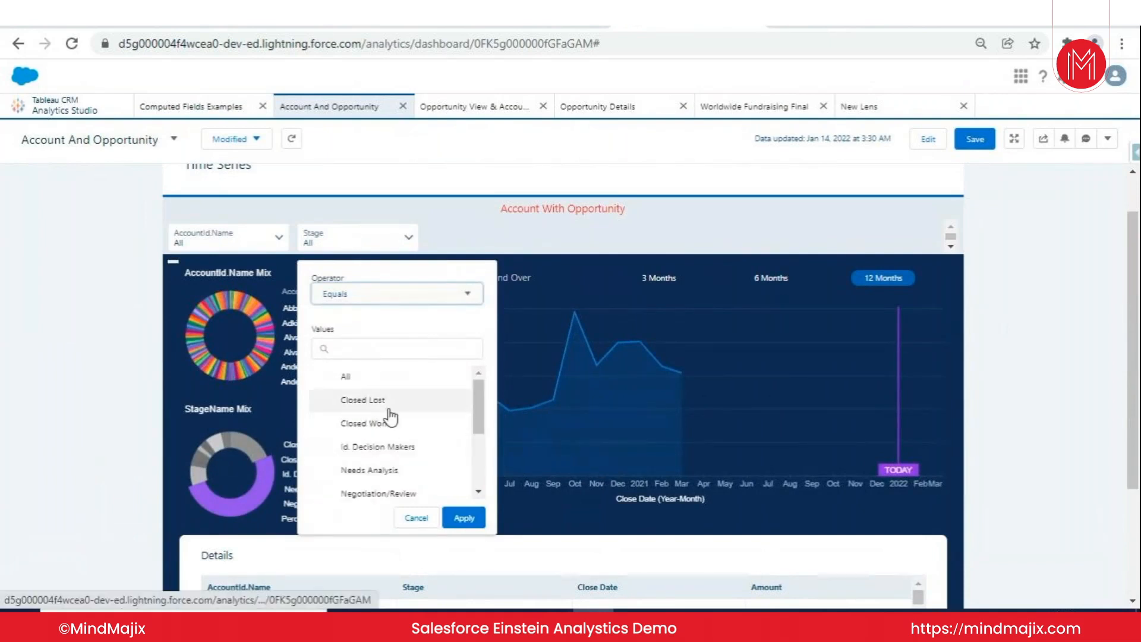
{"action": "left_click", "coordinate": [388, 407]}
{"action": "left_click", "coordinate": [464, 517]}
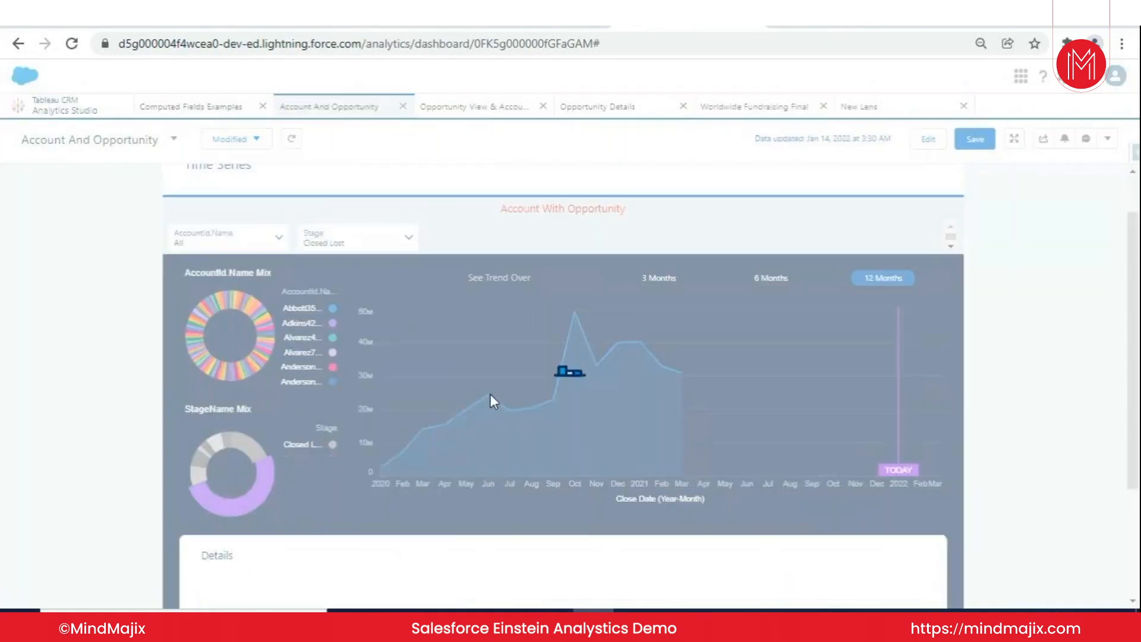
{"action": "scroll", "coordinate": [569, 373], "scroll_direction": "down", "scroll_amount": 3}
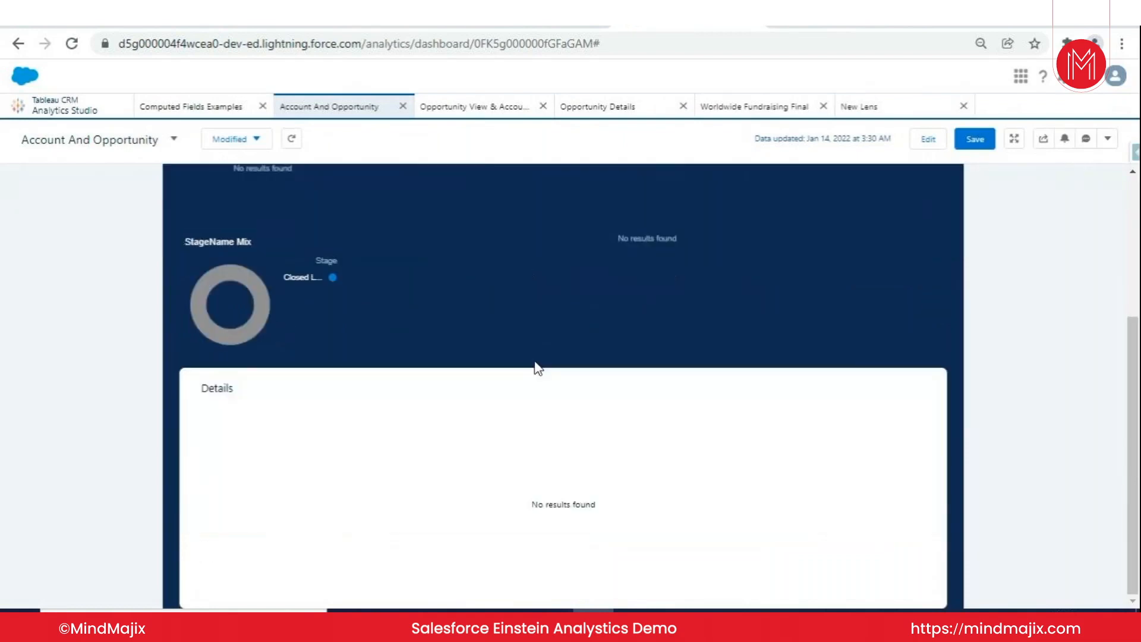
{"action": "scroll", "coordinate": [571, 437], "scroll_direction": "up", "scroll_amount": 4}
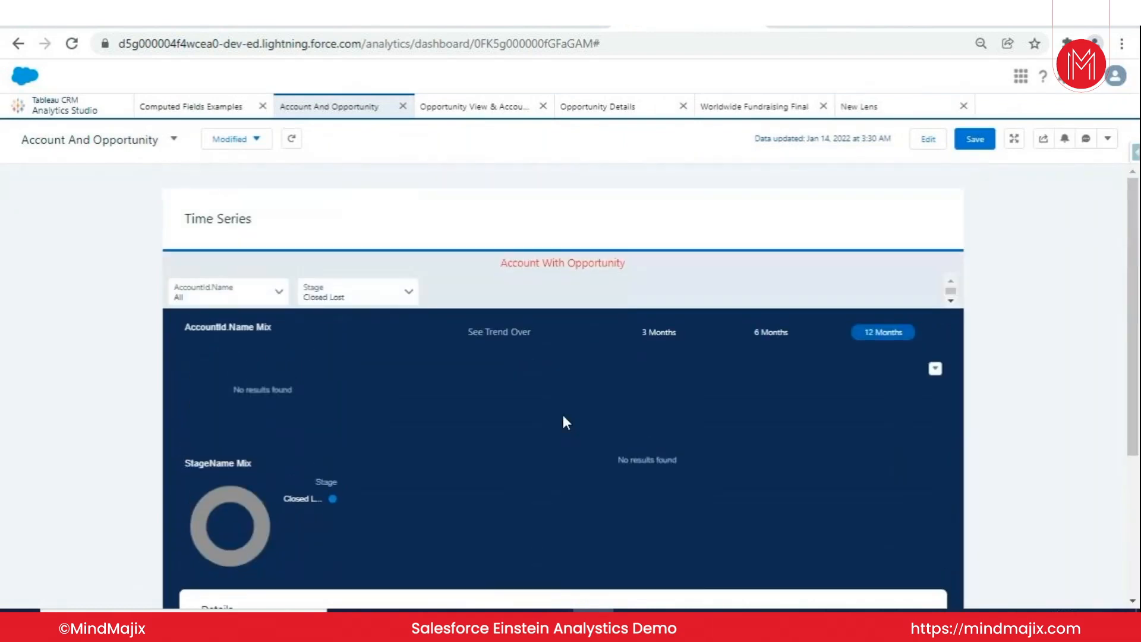
- Change the dashboard's Stage filter to Closed Won only and review the charts and Details table
{"action": "left_click", "coordinate": [325, 300]}
{"action": "left_click", "coordinate": [364, 477]}
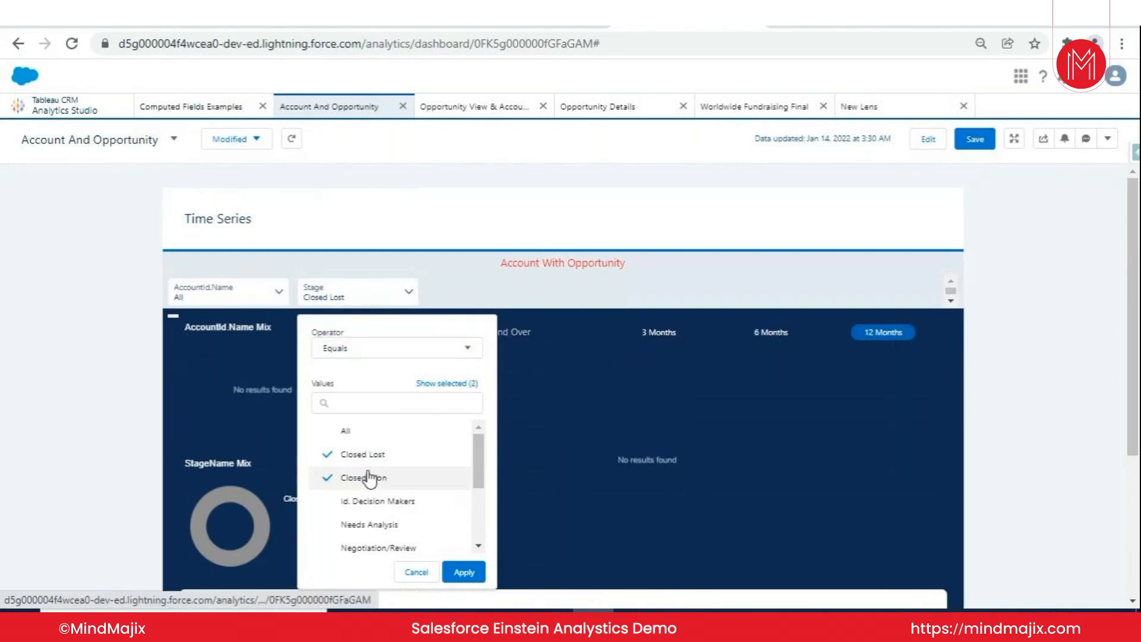
{"action": "left_click", "coordinate": [462, 572]}
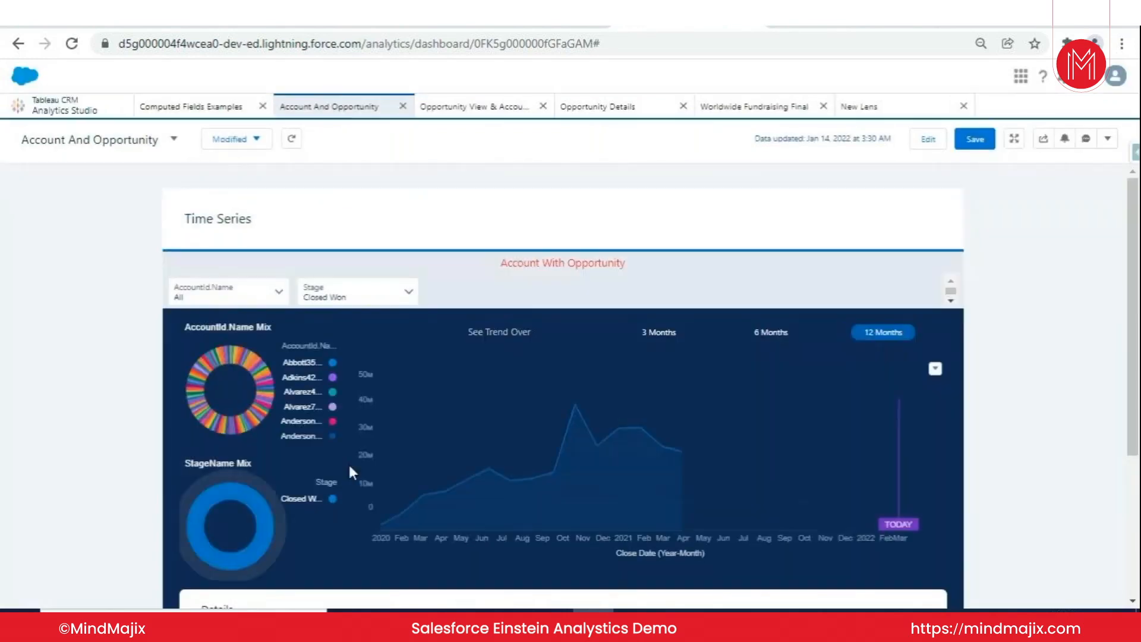
{"action": "scroll", "coordinate": [506, 446], "scroll_direction": "down", "scroll_amount": 4}
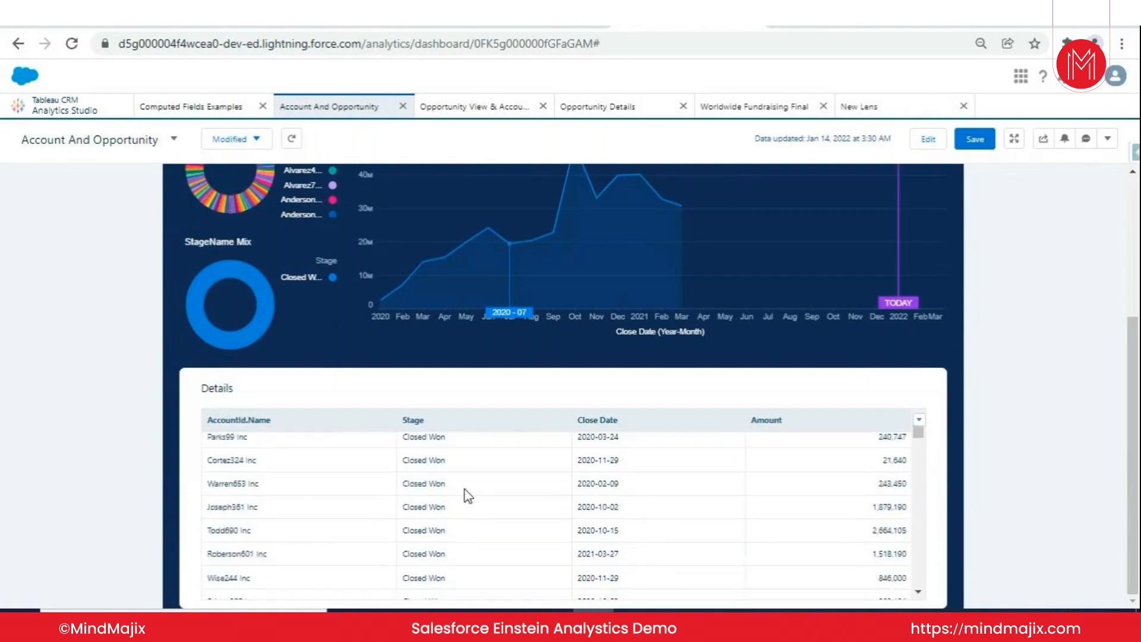
{"action": "scroll", "coordinate": [455, 488], "scroll_direction": "up", "scroll_amount": 4}
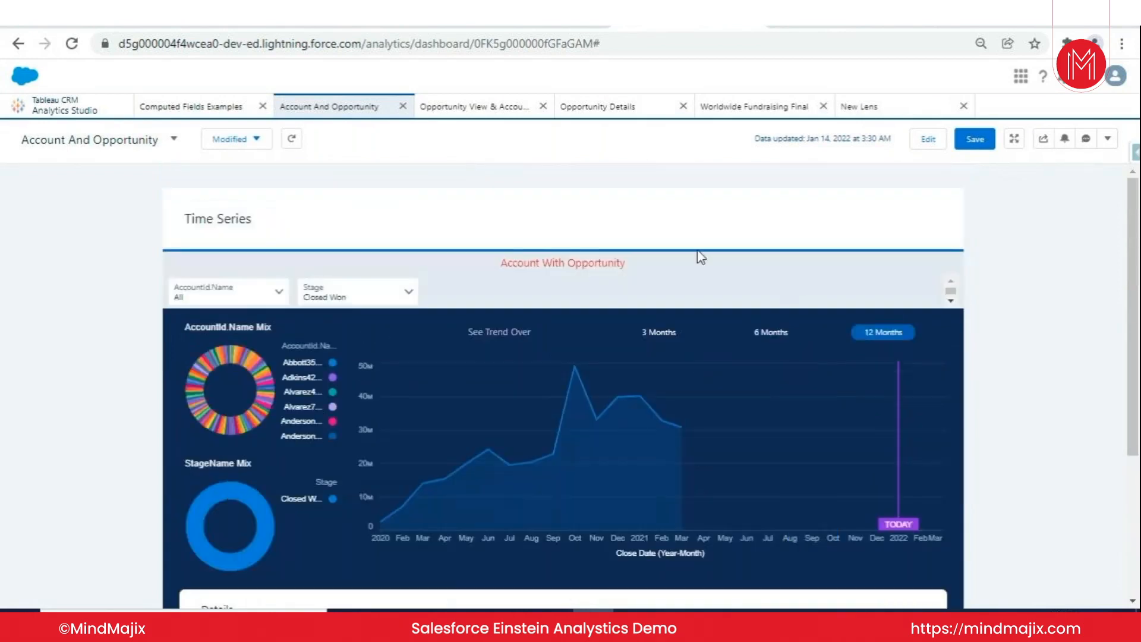
- Open the Opportunity View & Account View dashboard and switch its chart to Account View
{"action": "left_click", "coordinate": [482, 108]}
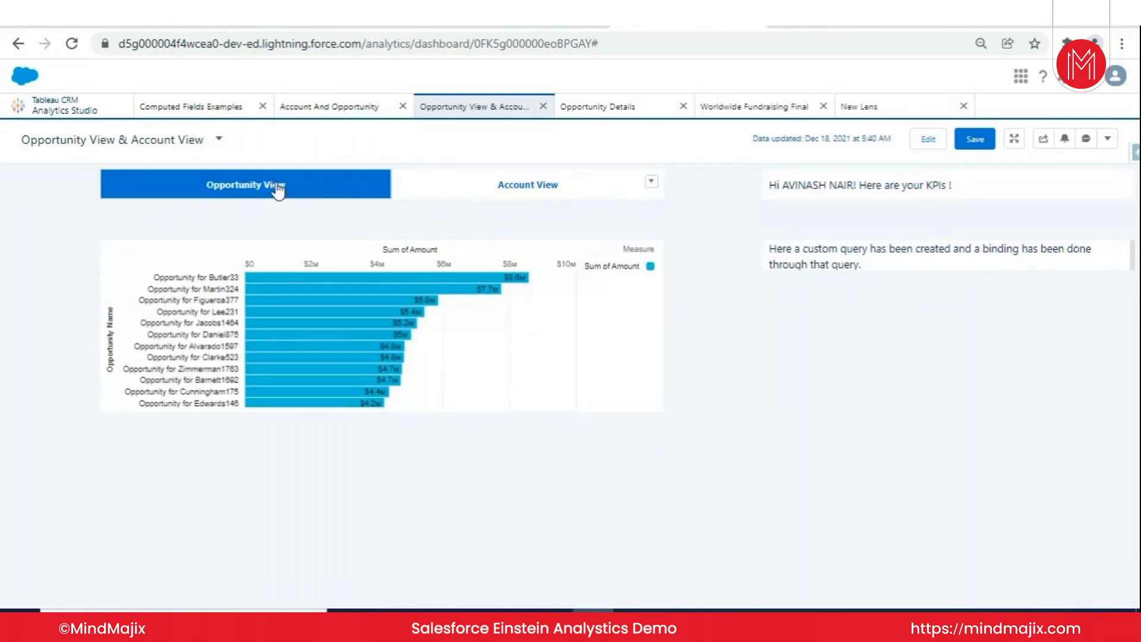
{"action": "left_click", "coordinate": [493, 193]}
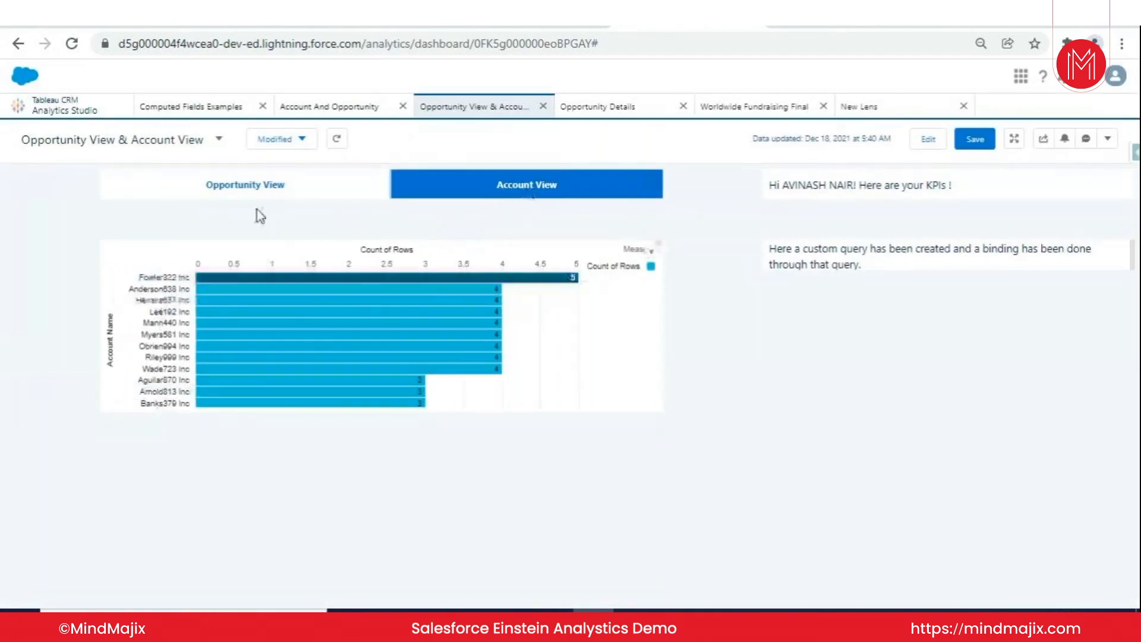
- Switch the chart back to Opportunity View, and open the Opportunity Details dashboard to review its layout
{"action": "left_click", "coordinate": [275, 187]}
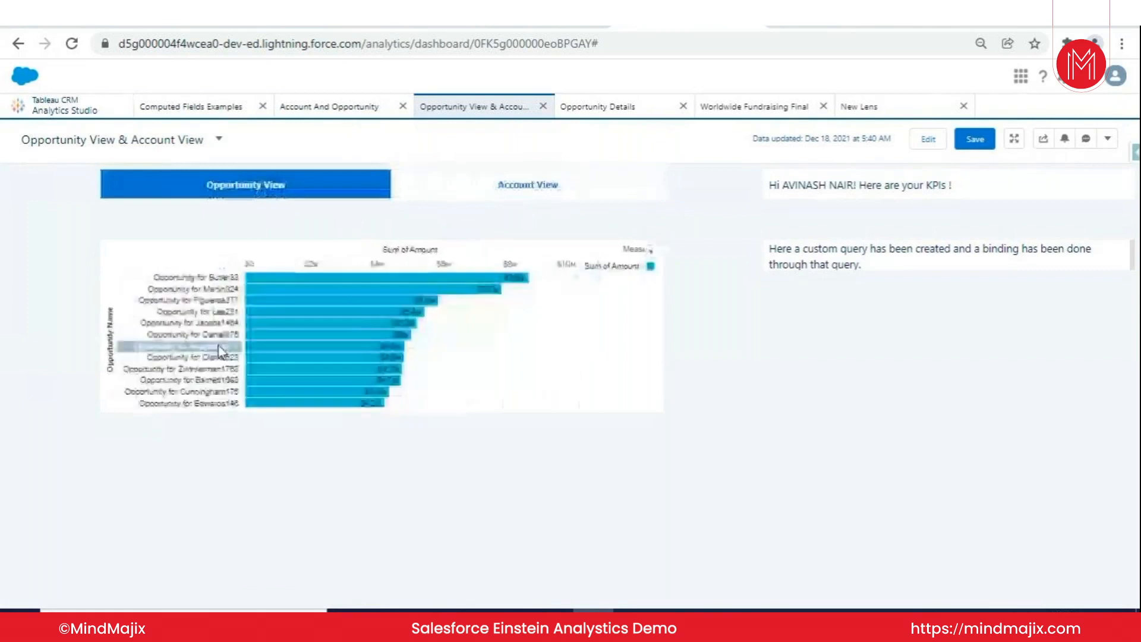
{"action": "left_click", "coordinate": [601, 113]}
{"action": "scroll", "coordinate": [557, 277], "scroll_direction": "down", "scroll_amount": 3}
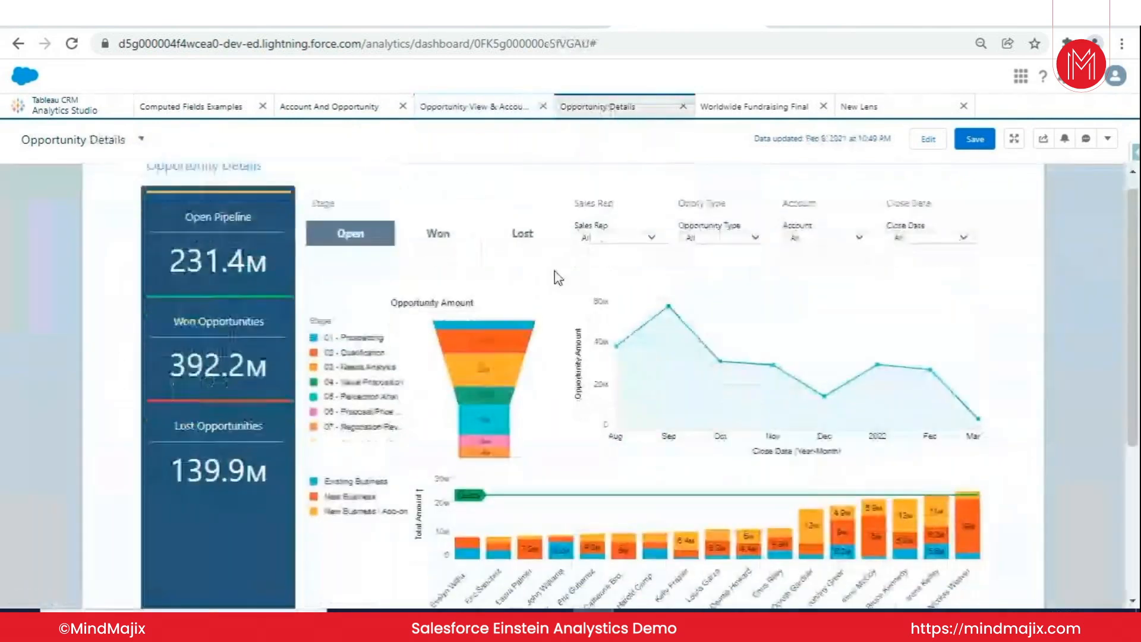
{"action": "scroll", "coordinate": [553, 275], "scroll_direction": "up", "scroll_amount": 3}
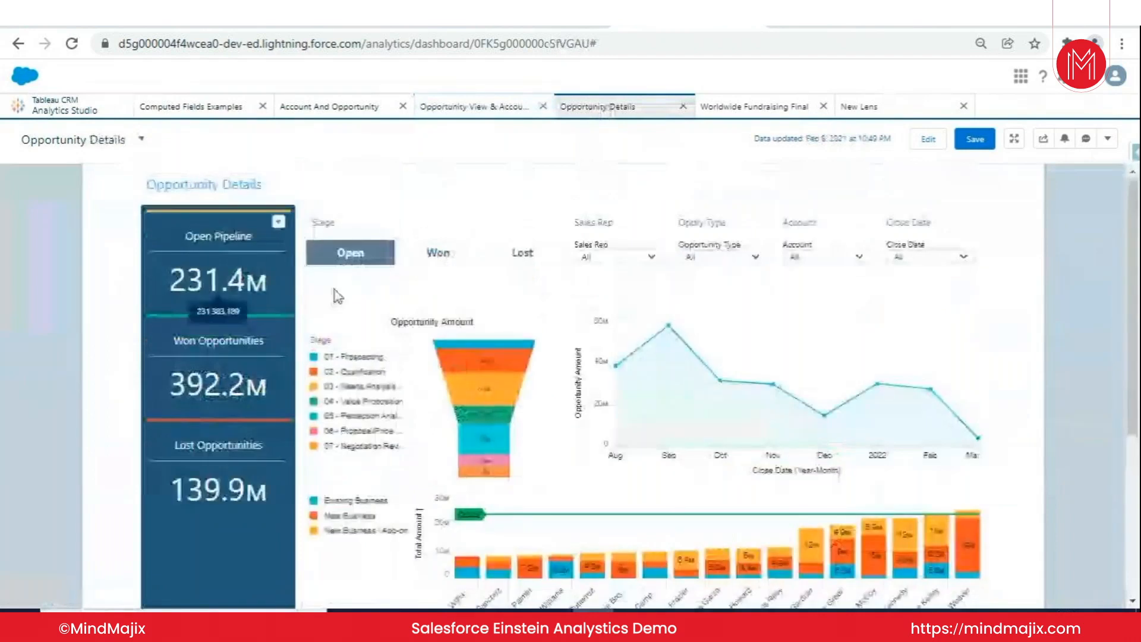
- Switch the Opportunity Details Stage to Won and then Lost, and filter the lost opportunities by a single sales rep
{"action": "left_click", "coordinate": [440, 256]}
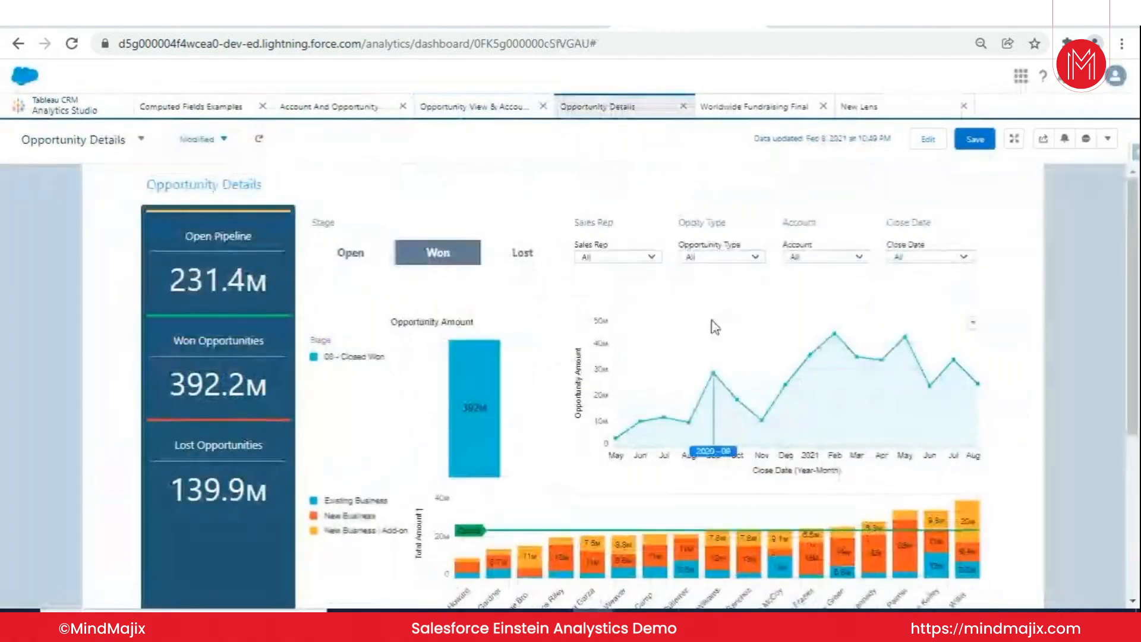
{"action": "left_click", "coordinate": [538, 257]}
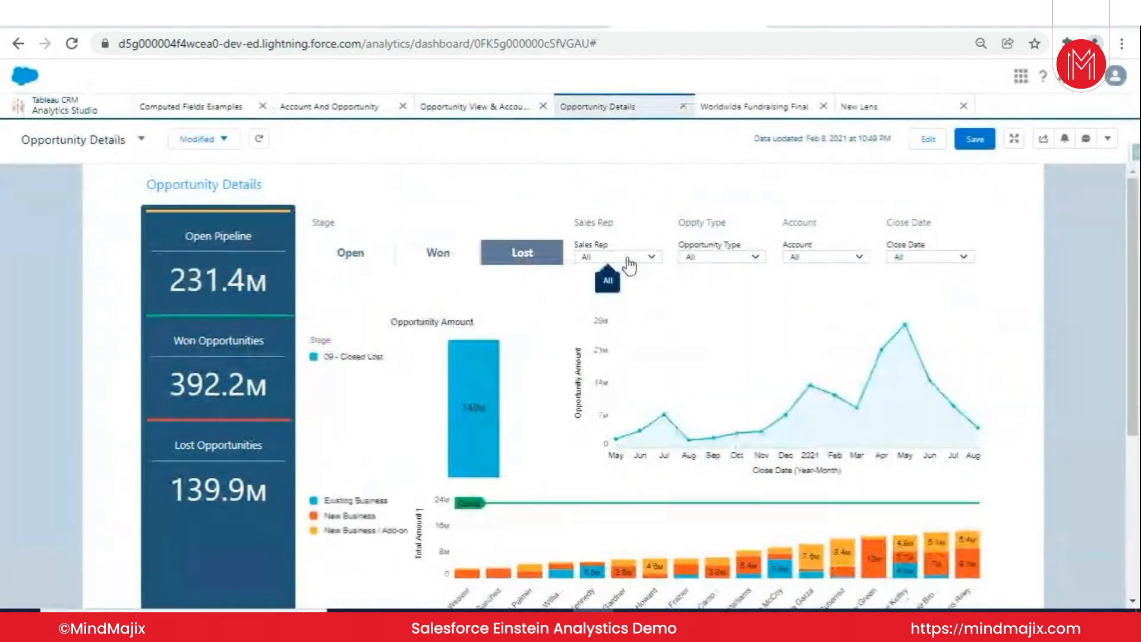
{"action": "left_click", "coordinate": [627, 263]}
{"action": "left_click", "coordinate": [625, 340]}
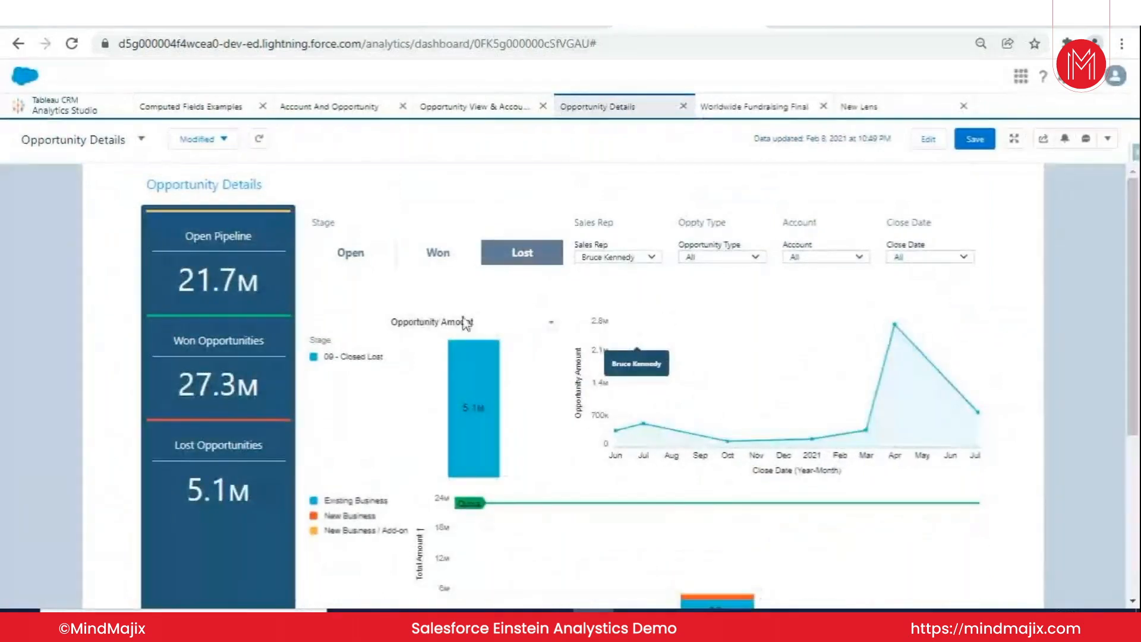
{"action": "scroll", "coordinate": [713, 404], "scroll_direction": "down", "scroll_amount": 5}
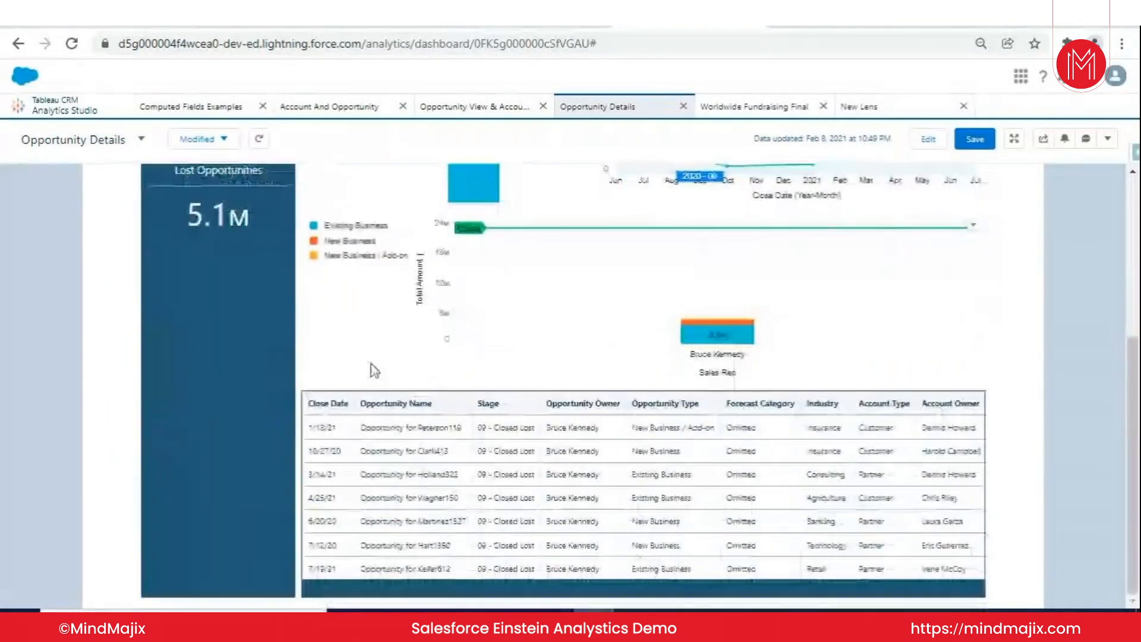
{"action": "scroll", "coordinate": [829, 405], "scroll_direction": "up", "scroll_amount": 5}
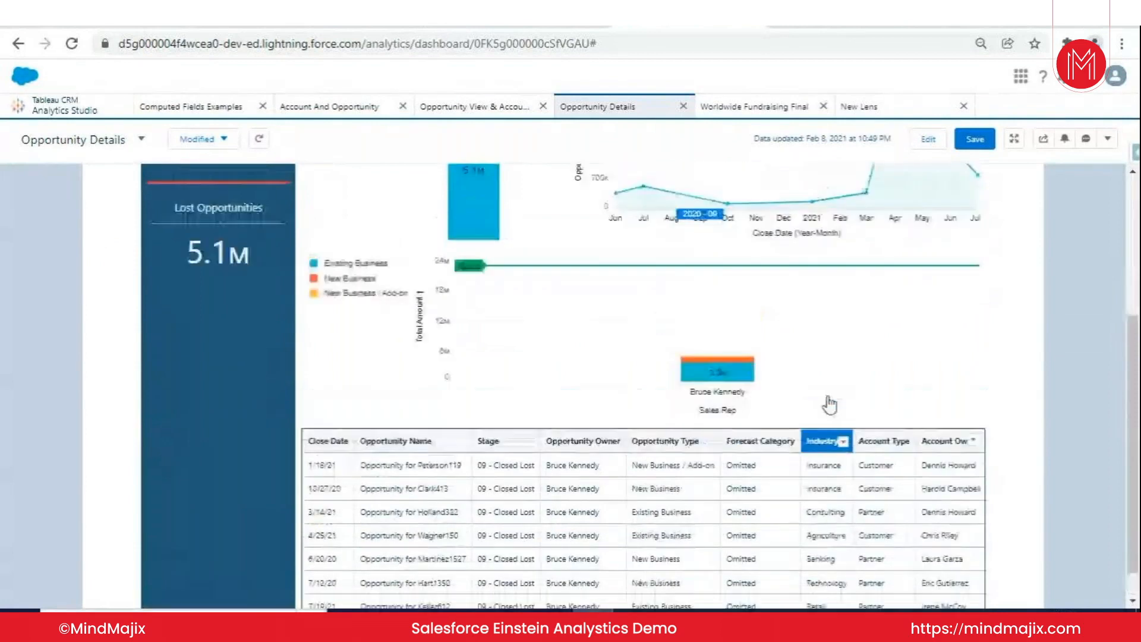
- Open the Worldwide Fundraising Final dashboard and review its key metrics, donations chart and opportunity table
{"action": "left_click", "coordinate": [783, 109]}
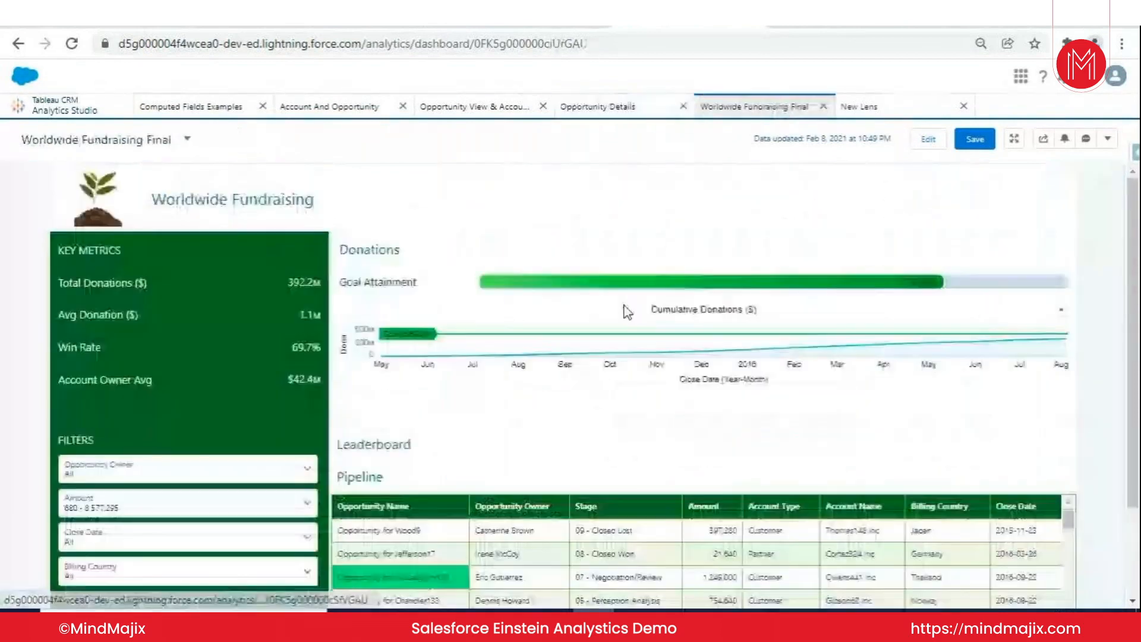
{"action": "scroll", "coordinate": [658, 353], "scroll_direction": "down", "scroll_amount": 3}
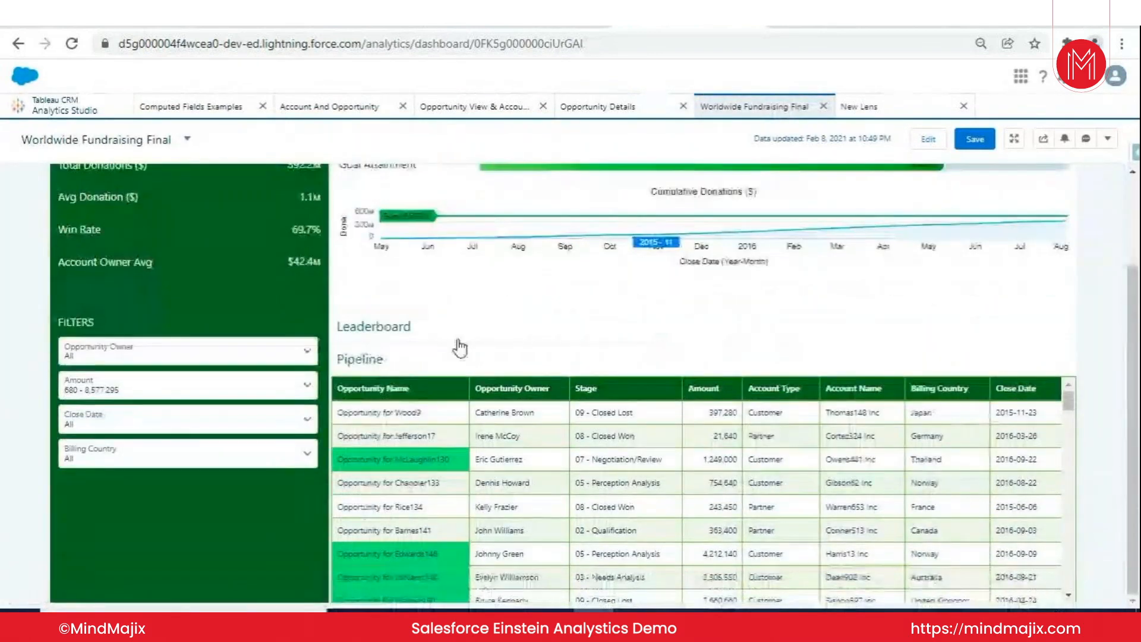
{"action": "scroll", "coordinate": [463, 339], "scroll_direction": "up", "scroll_amount": 3}
{"action": "scroll", "coordinate": [514, 348], "scroll_direction": "down", "scroll_amount": 2}
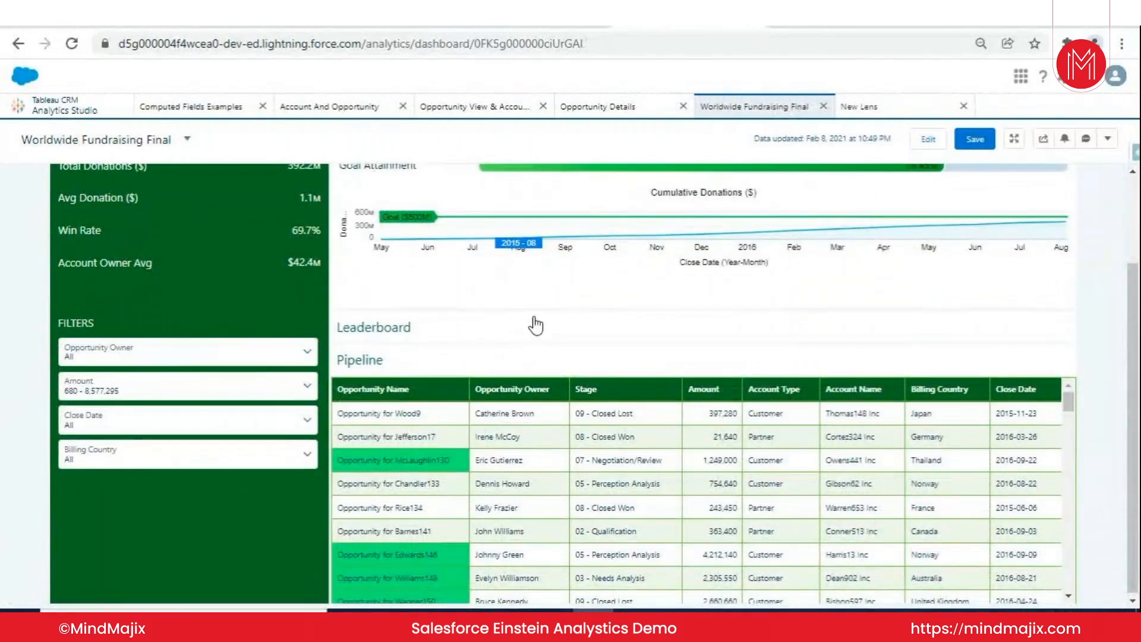
{"action": "scroll", "coordinate": [517, 322], "scroll_direction": "up", "scroll_amount": 2}
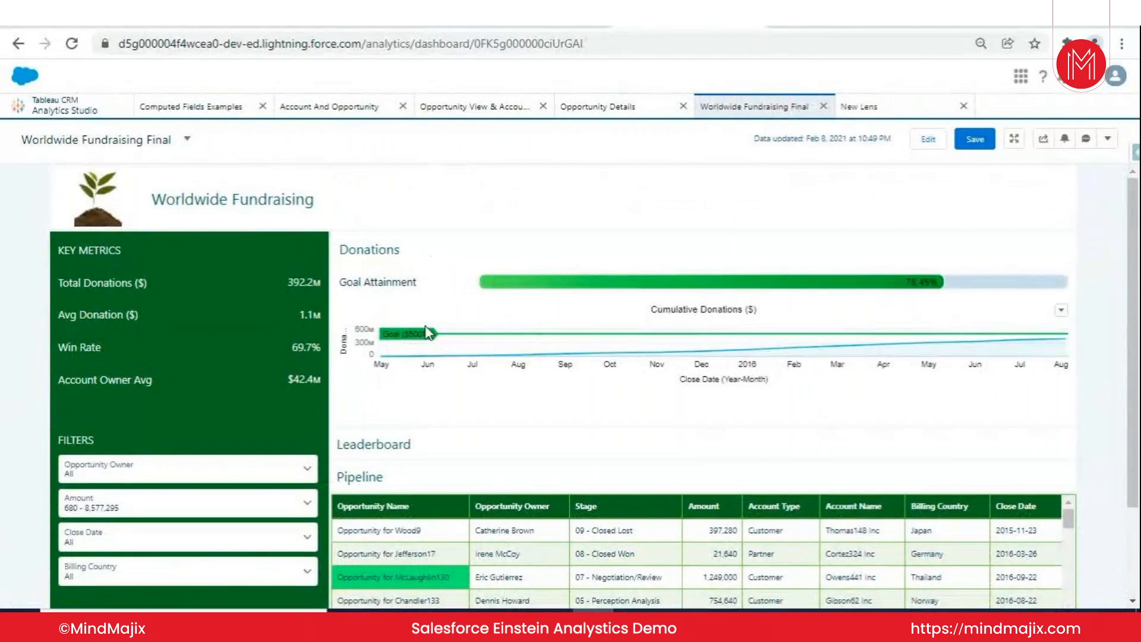
- Review the Leaderboard, Pipeline and Donations sections of the fundraising dashboard, finishing with Leaderboard expanded
{"action": "left_click", "coordinate": [416, 449]}
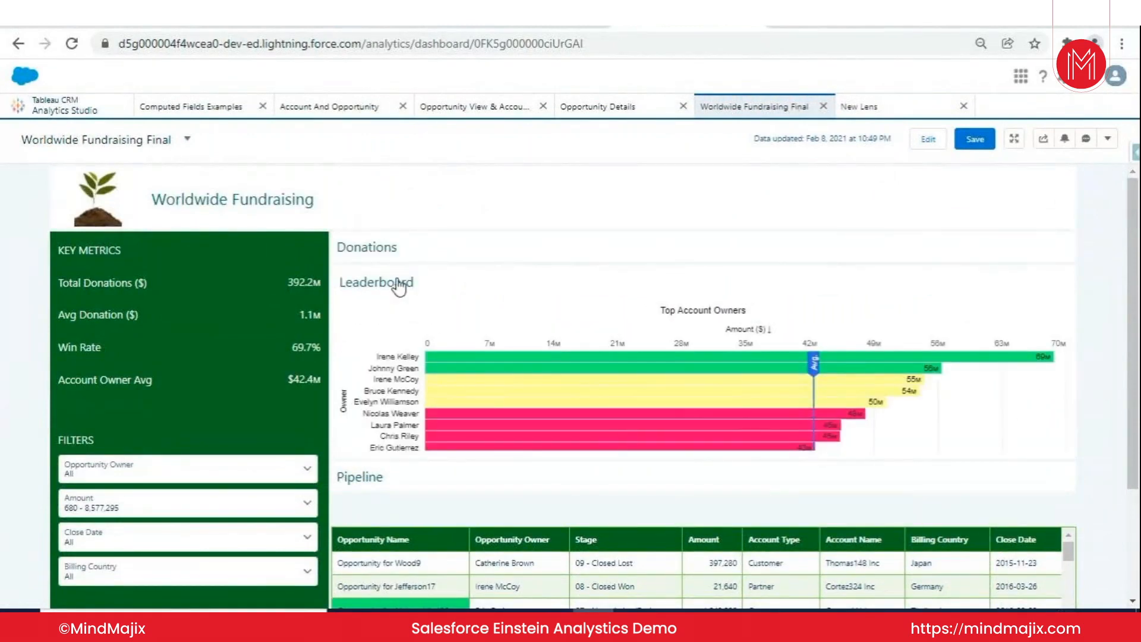
{"action": "left_click", "coordinate": [425, 484]}
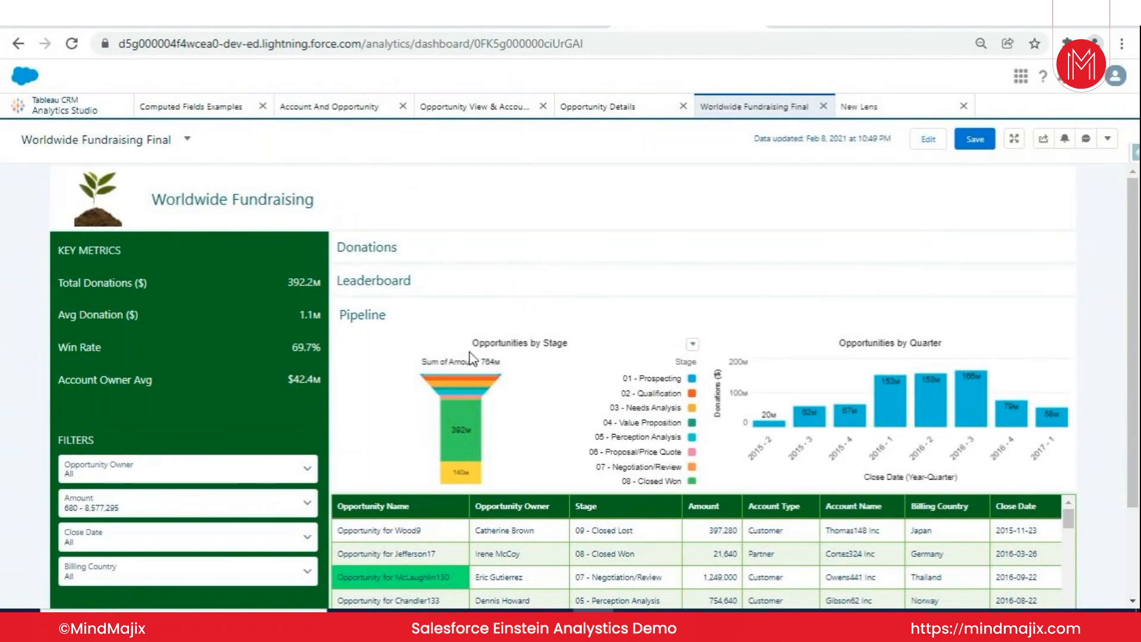
{"action": "scroll", "coordinate": [481, 312], "scroll_direction": "down", "scroll_amount": 2}
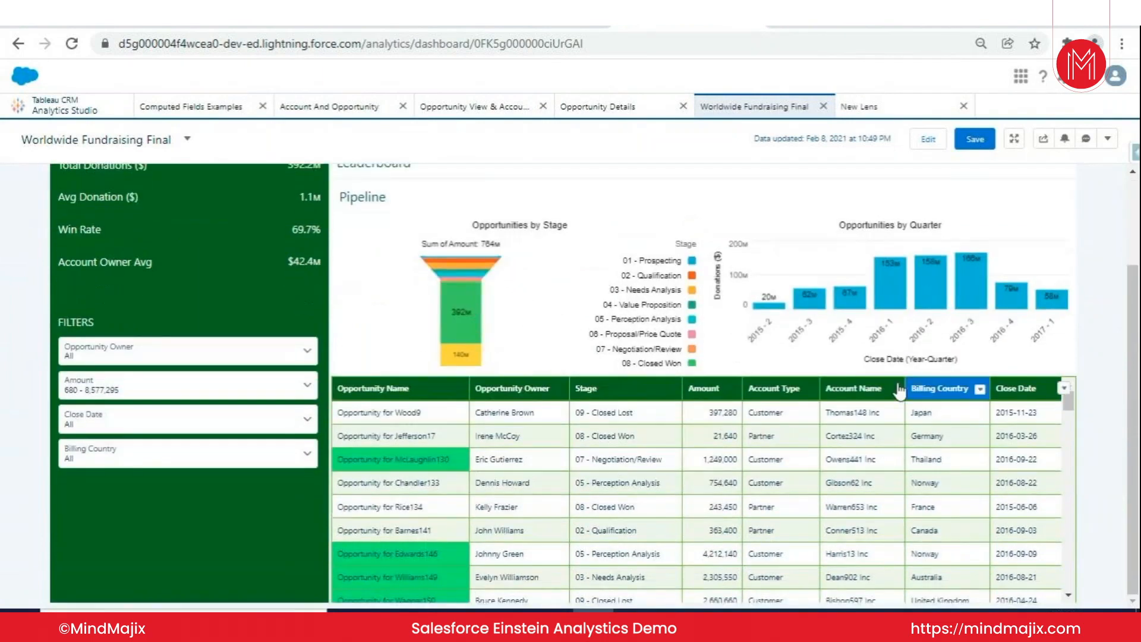
{"action": "scroll", "coordinate": [580, 377], "scroll_direction": "up", "scroll_amount": 1}
{"action": "scroll", "coordinate": [569, 382], "scroll_direction": "up", "scroll_amount": 1}
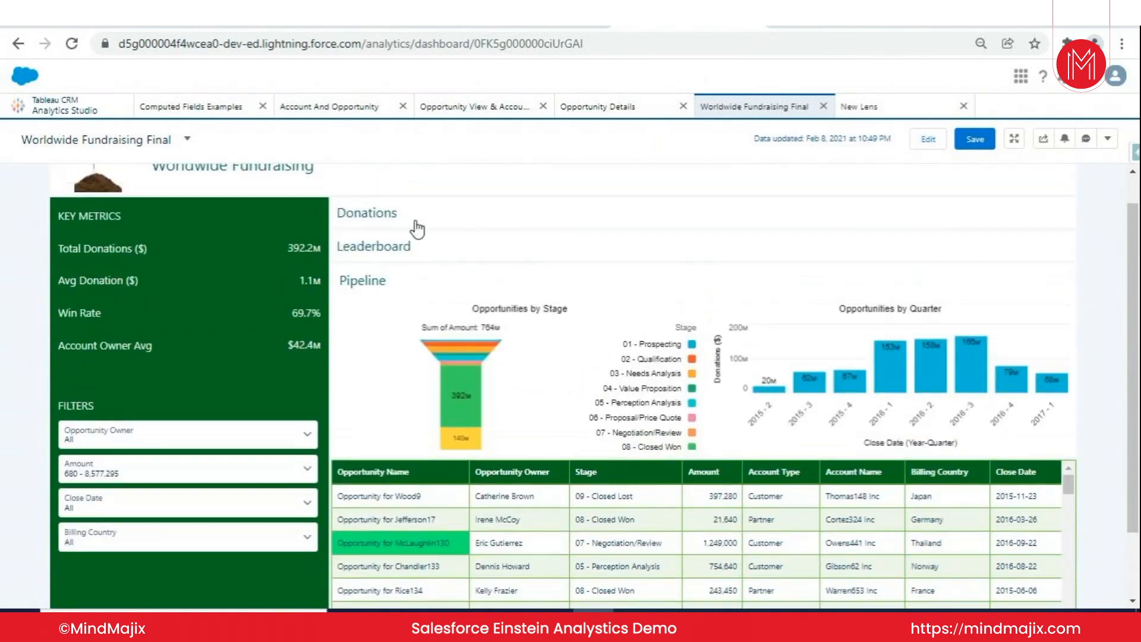
{"action": "left_click", "coordinate": [416, 228]}
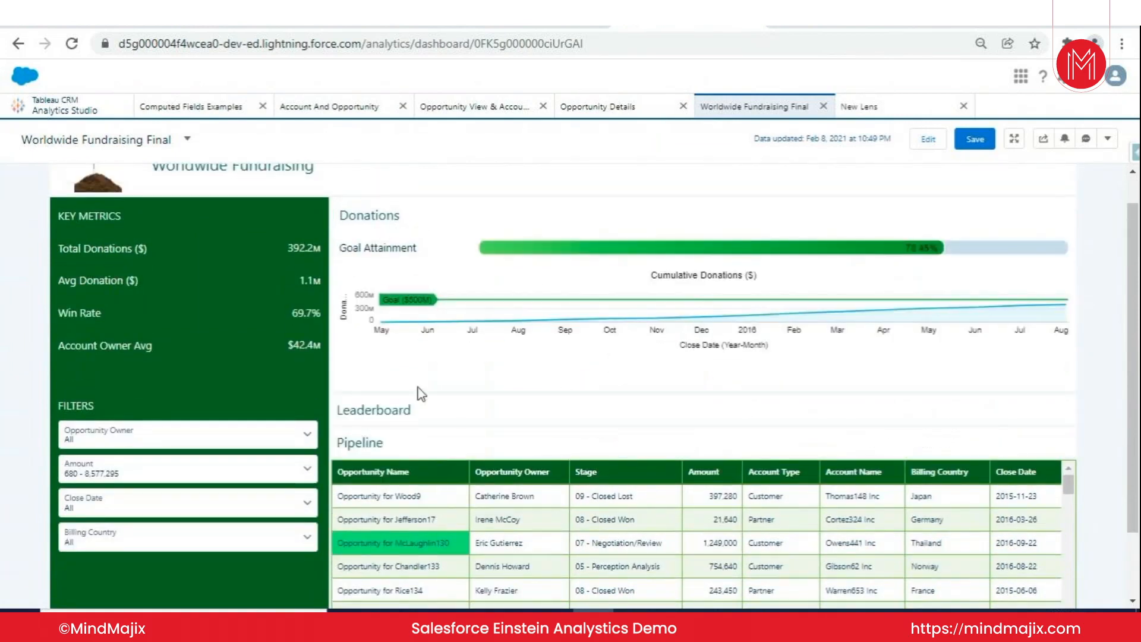
{"action": "left_click", "coordinate": [416, 413]}
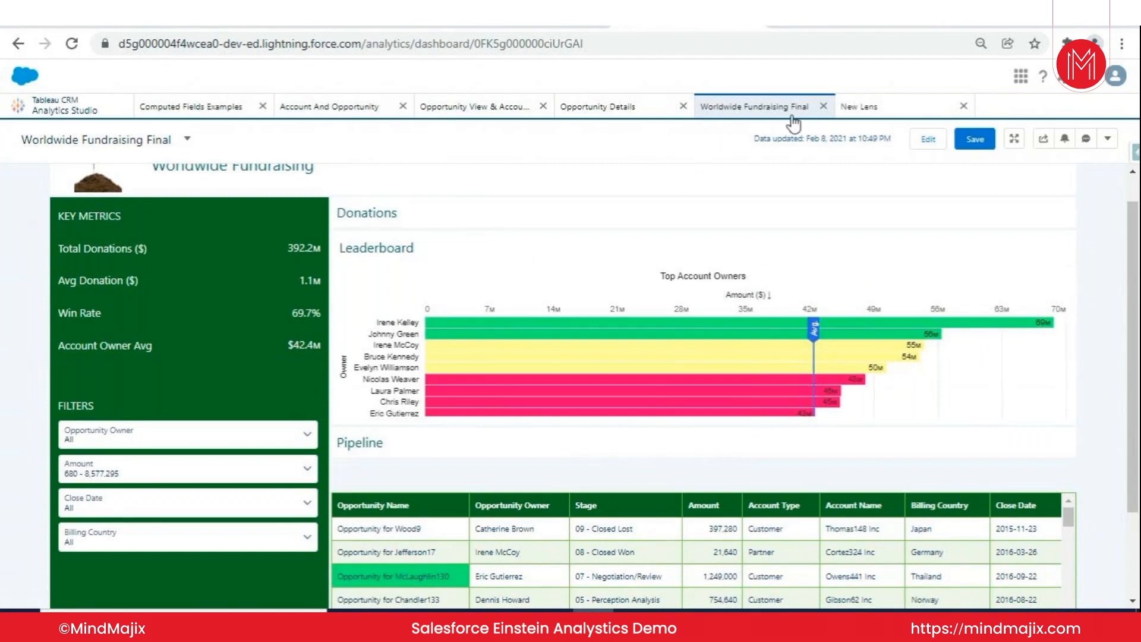
- Look over the Data Manager connections, the Analytics Studio datasets and the Sales app's recently viewed opportunities
{"action": "left_click", "coordinate": [553, 12]}
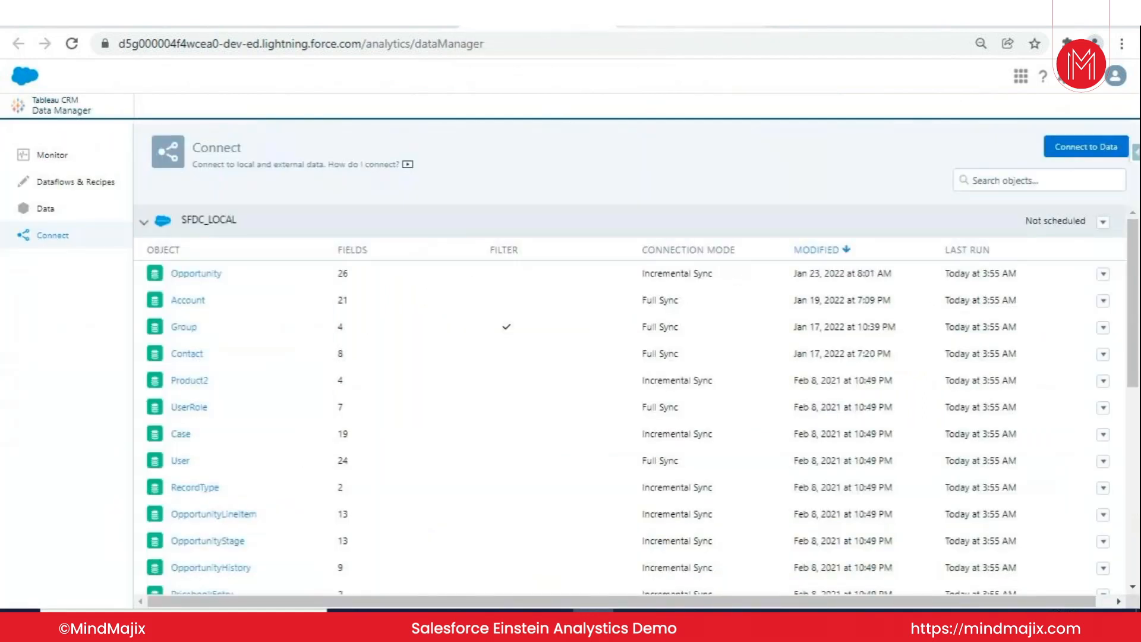
{"action": "left_click", "coordinate": [661, 13]}
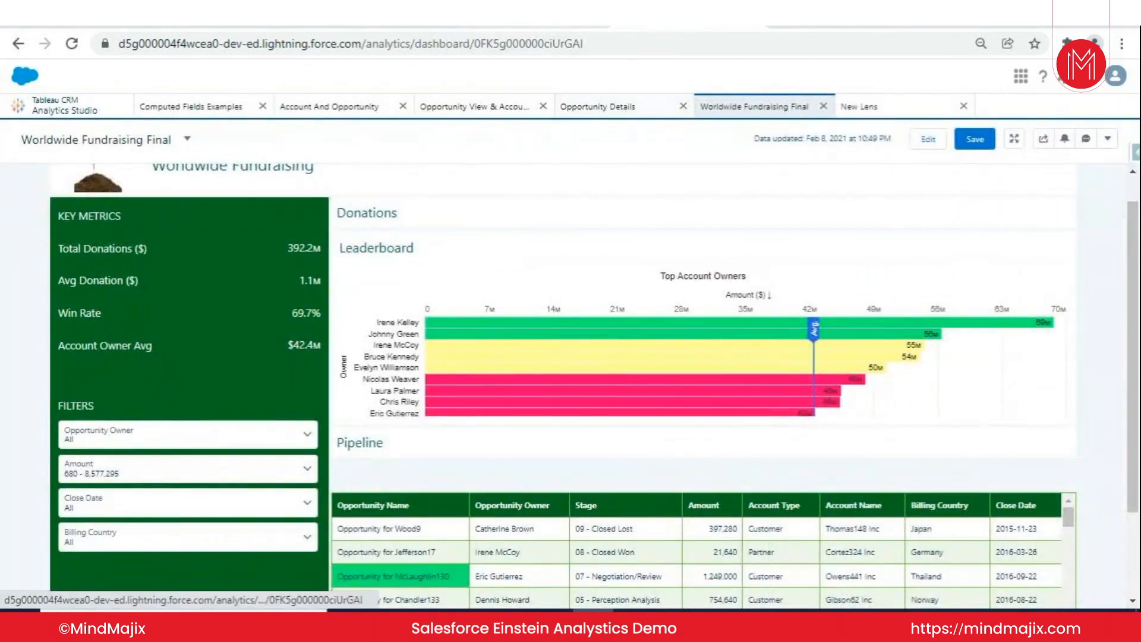
{"action": "left_click", "coordinate": [418, 28]}
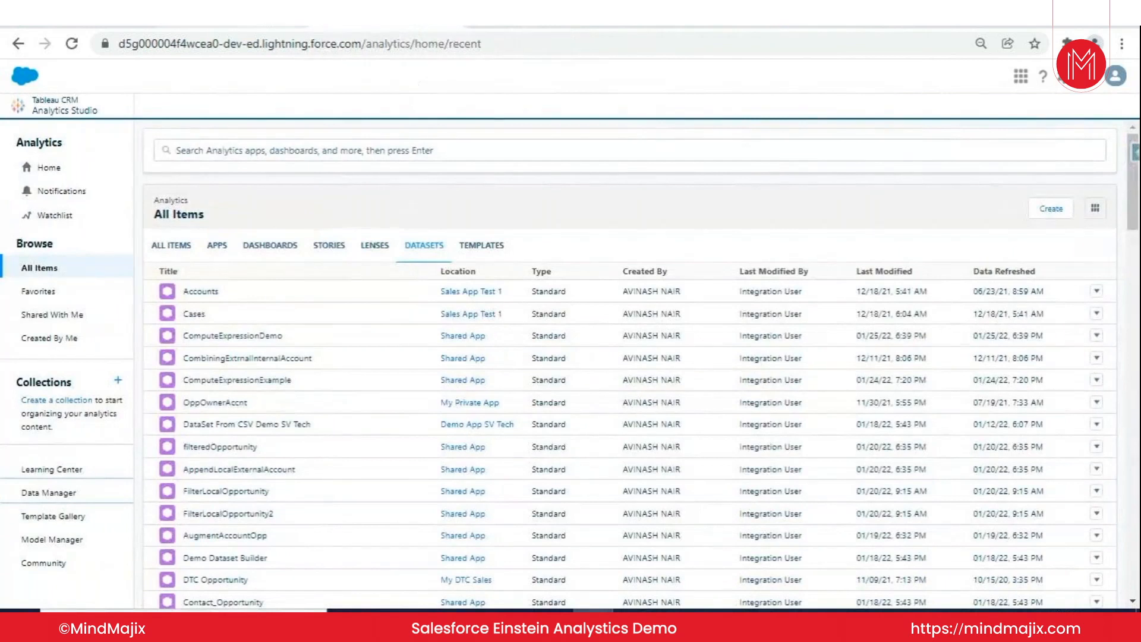
{"action": "left_click", "coordinate": [257, 21]}
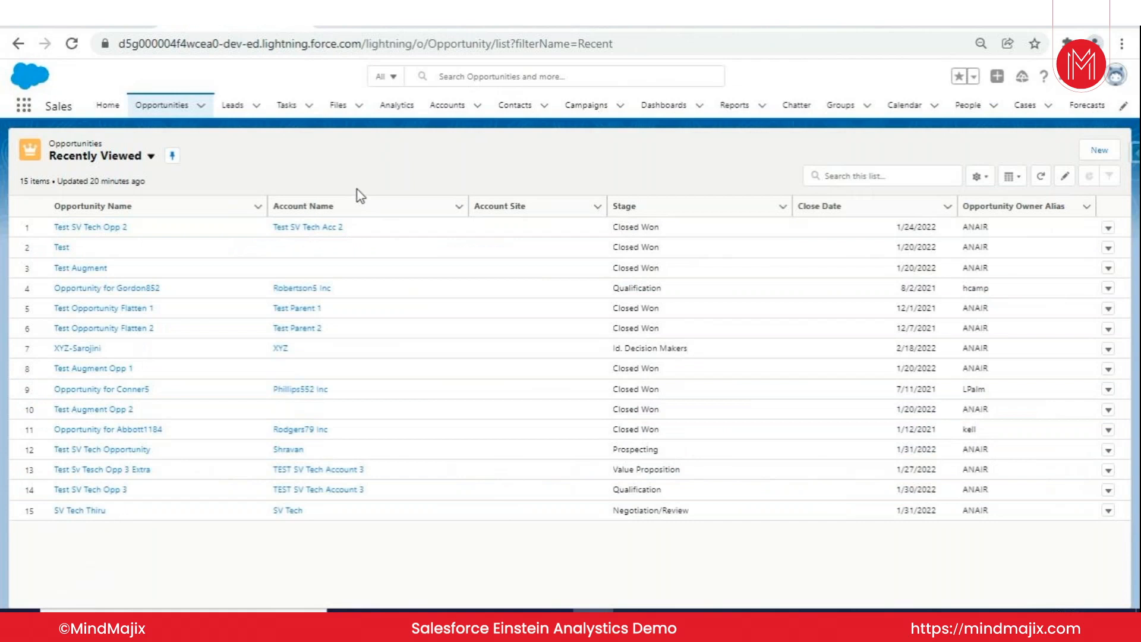
{"action": "left_click", "coordinate": [398, 26]}
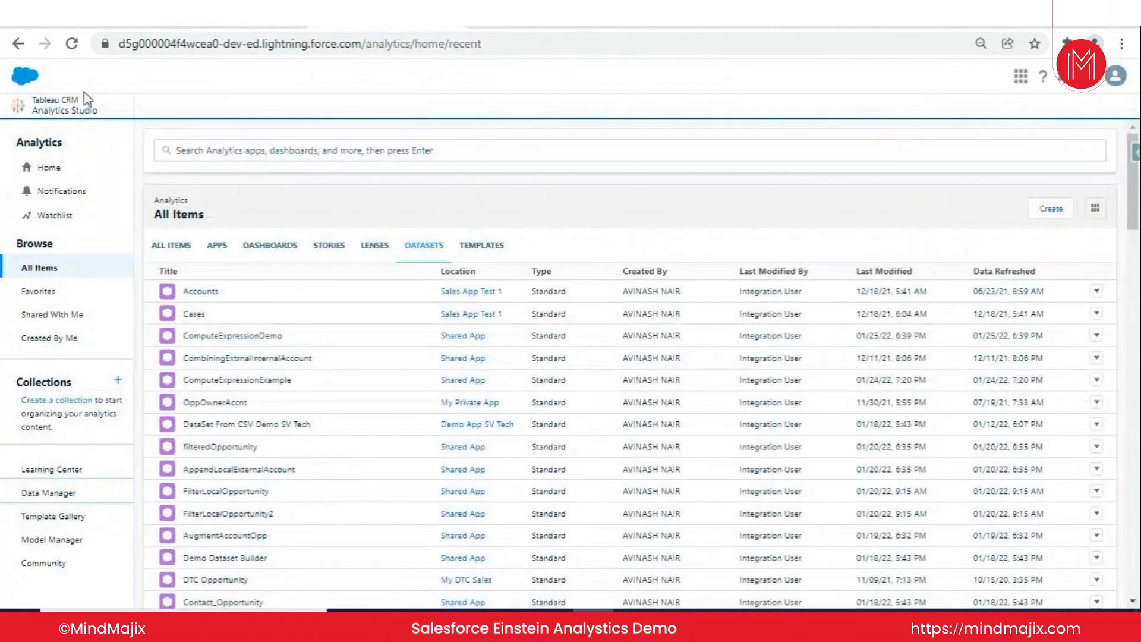
- In the Sales app, search the App Launcher for "Ana", open the Analytics item and show All Items
{"action": "left_click", "coordinate": [201, 25]}
{"action": "left_click", "coordinate": [24, 106]}
{"action": "type", "text": "A"}
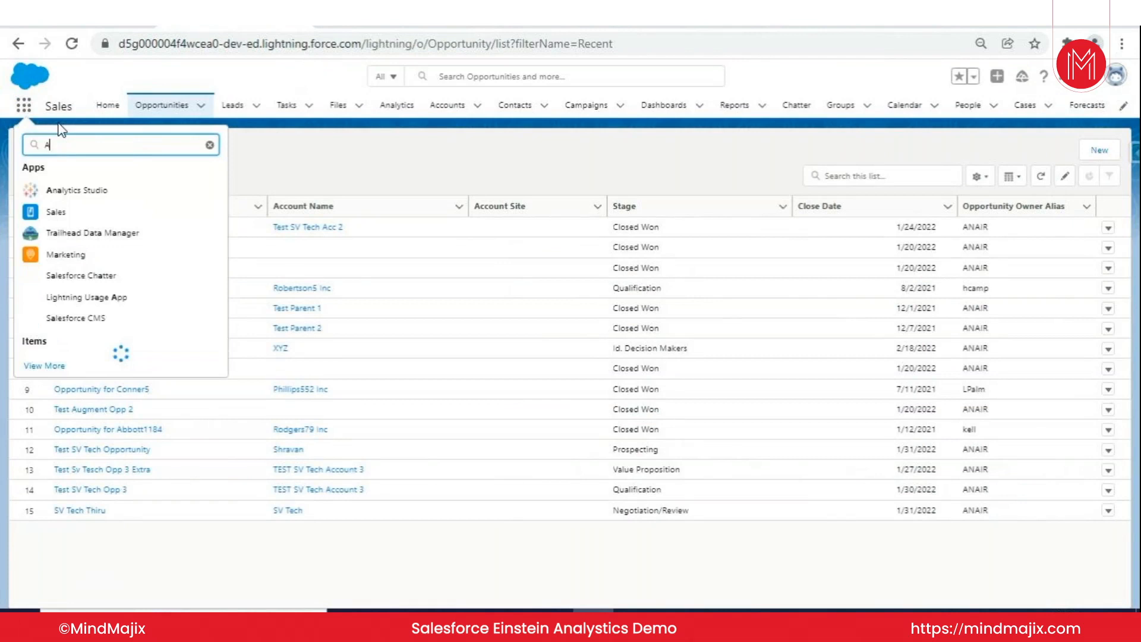
{"action": "type", "text": "na"}
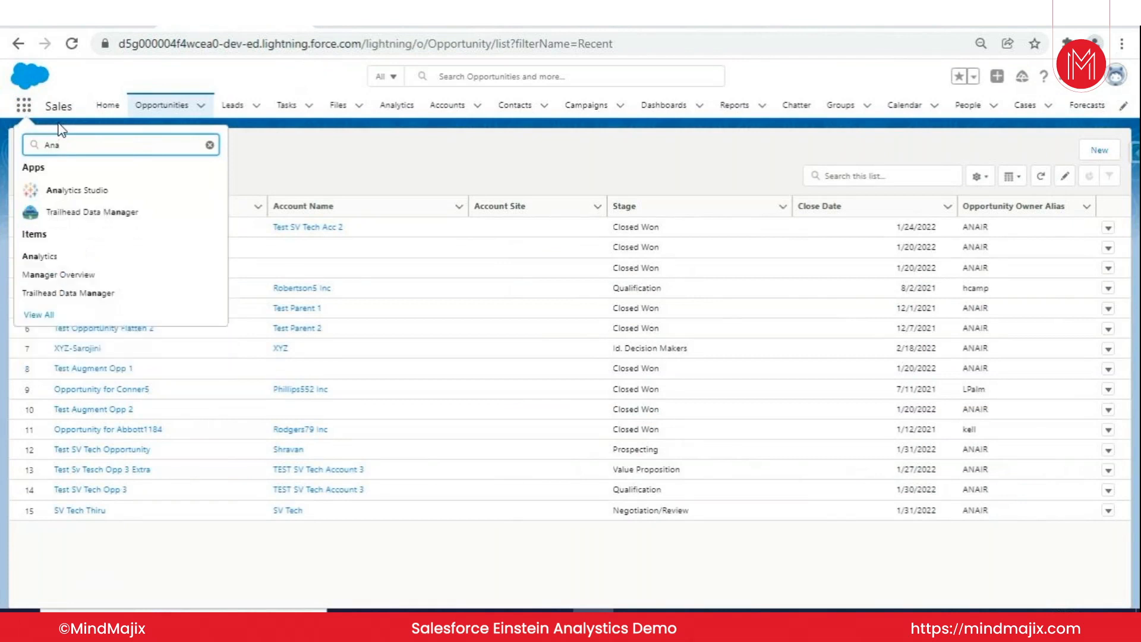
{"action": "left_click", "coordinate": [57, 260]}
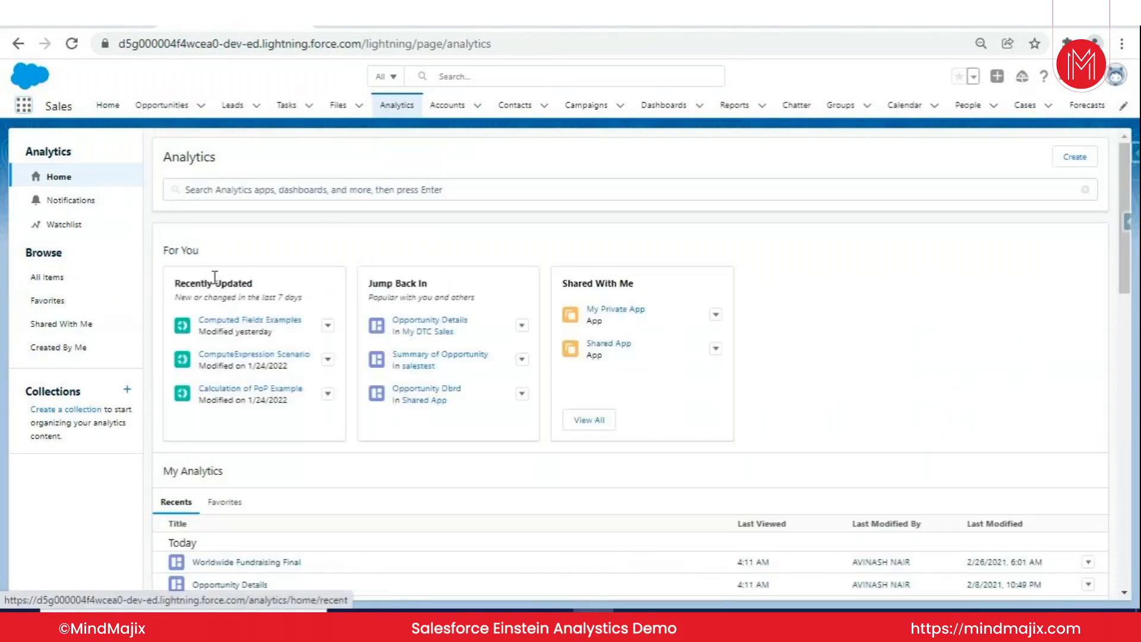
{"action": "left_click", "coordinate": [94, 280]}
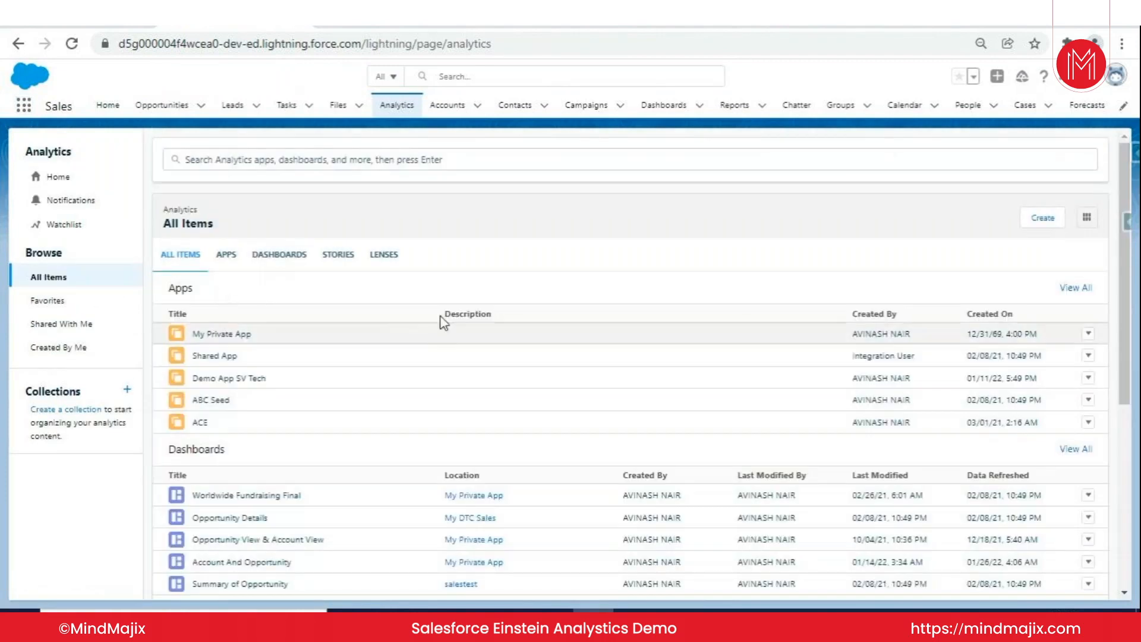
- Return to Analytics Studio and browse its lists of apps, dashboards, stories and lenses
{"action": "left_click", "coordinate": [390, 18]}
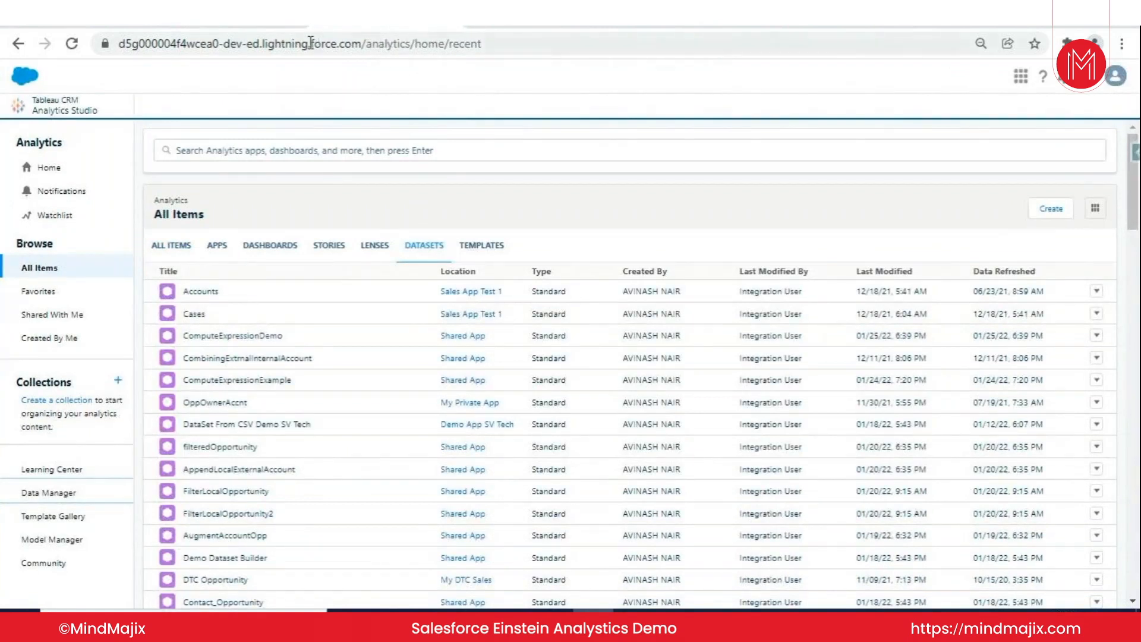
{"action": "left_click", "coordinate": [219, 245]}
{"action": "left_click", "coordinate": [290, 250]}
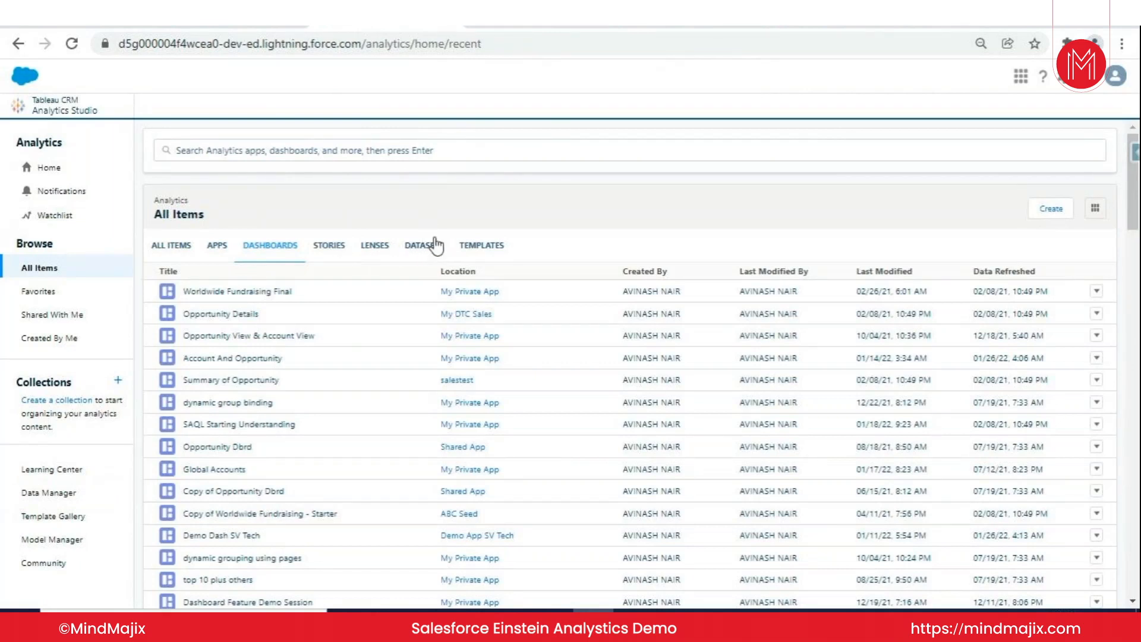
{"action": "left_click", "coordinate": [342, 241]}
{"action": "left_click", "coordinate": [375, 245]}
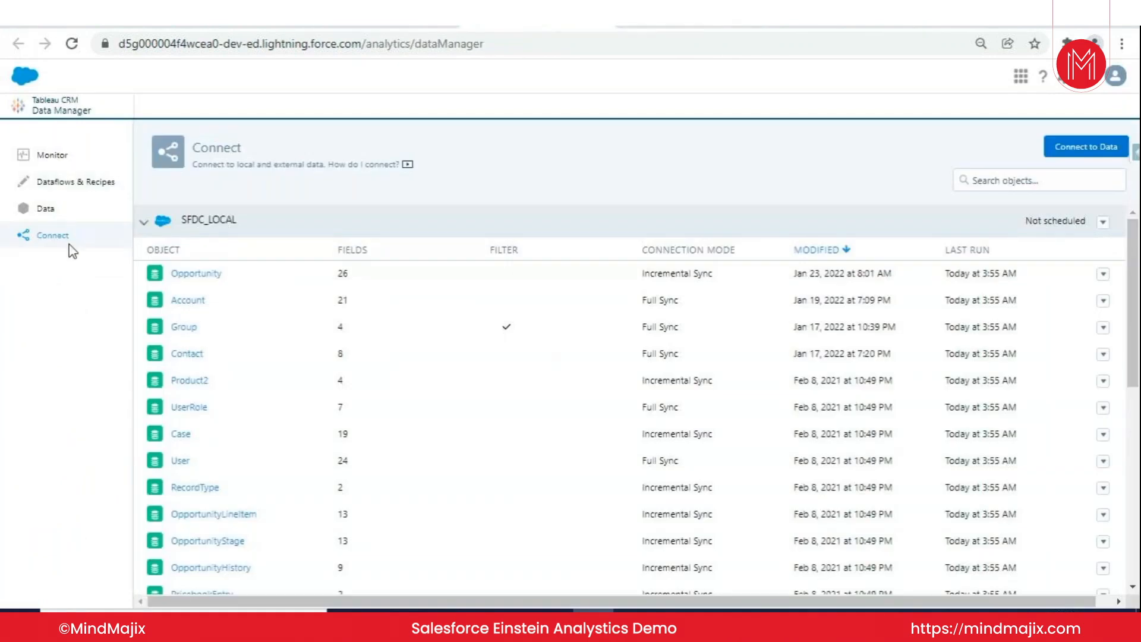
- Open the Compute Expression Scenarios dataflow in Data Manager and inspect the ComputeExpression node's RoleName field and the register node's attributes
{"action": "left_click", "coordinate": [100, 184]}
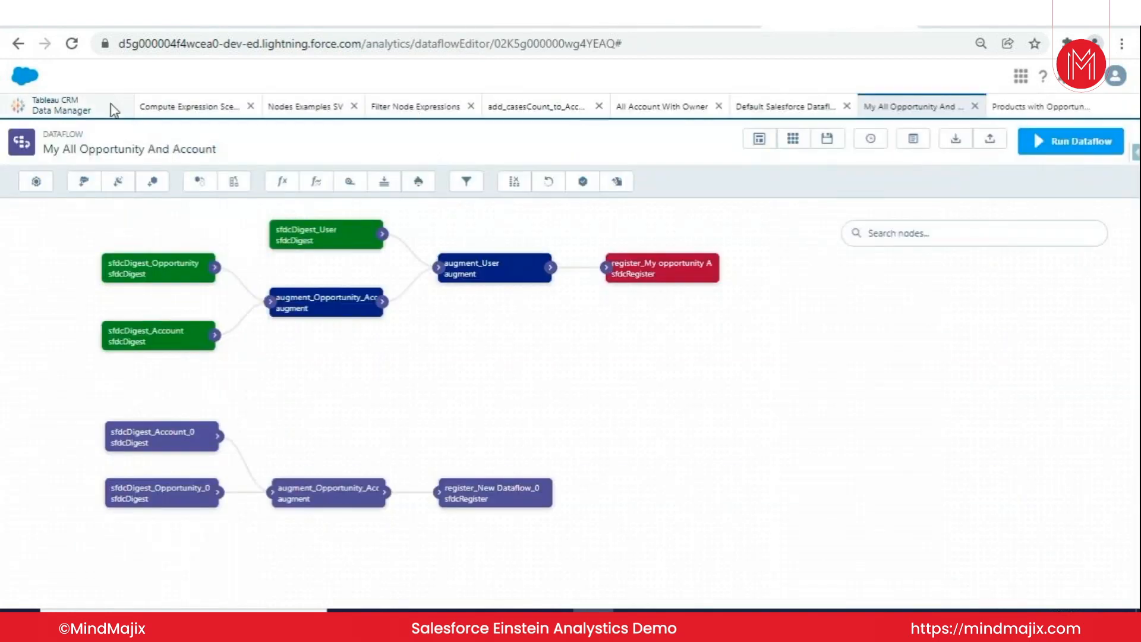
{"action": "left_click", "coordinate": [189, 107]}
{"action": "left_click", "coordinate": [287, 237]}
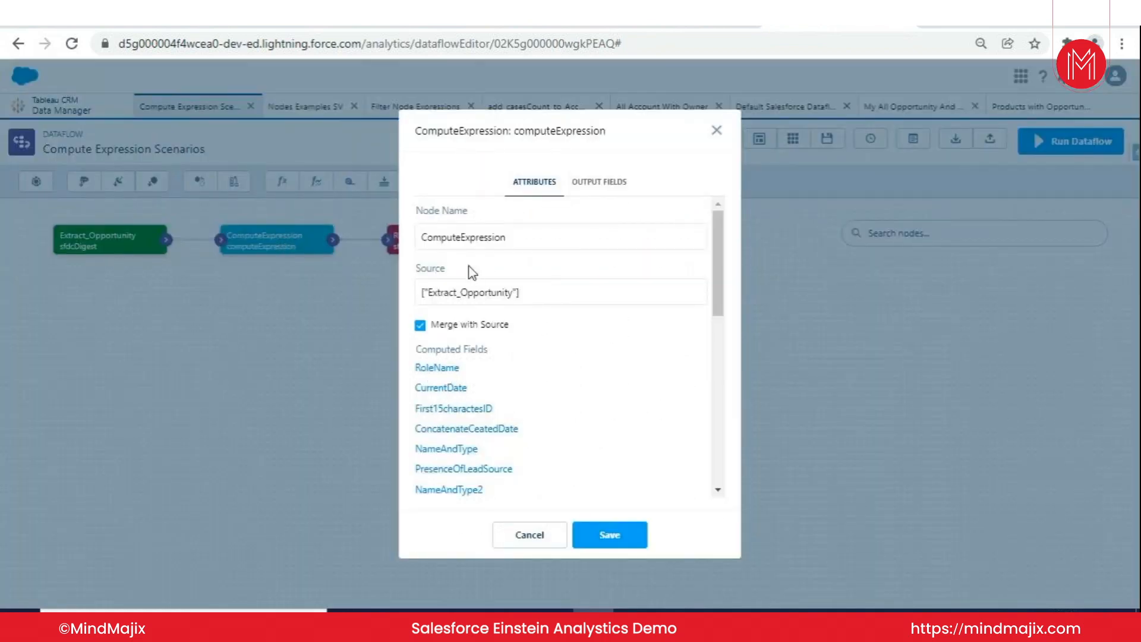
{"action": "left_click", "coordinate": [437, 368]}
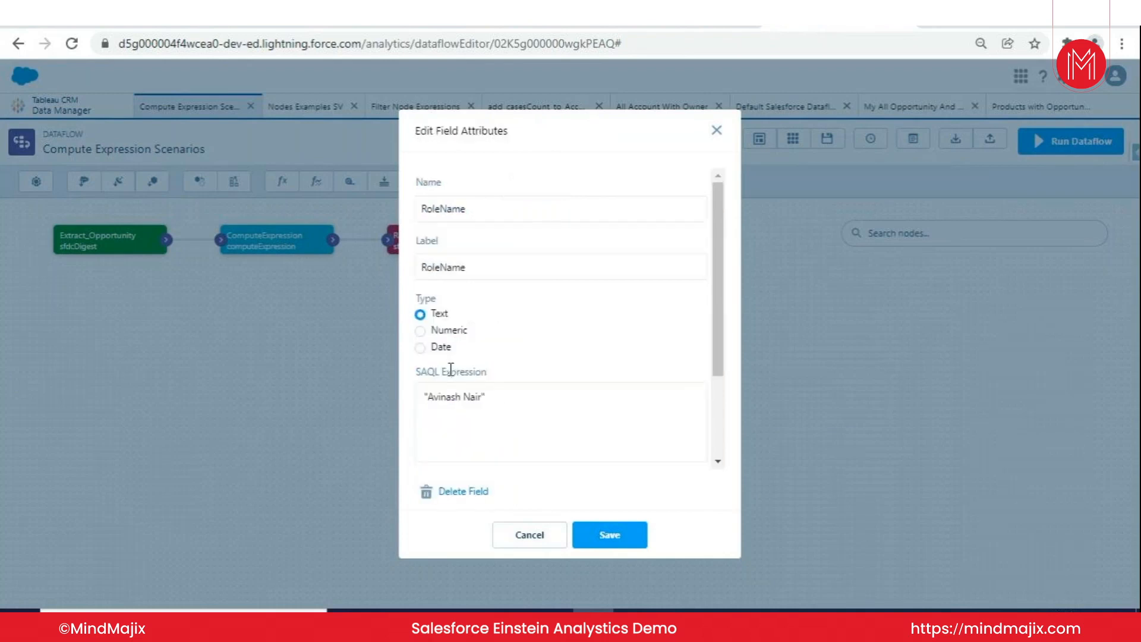
{"action": "left_click", "coordinate": [718, 131]}
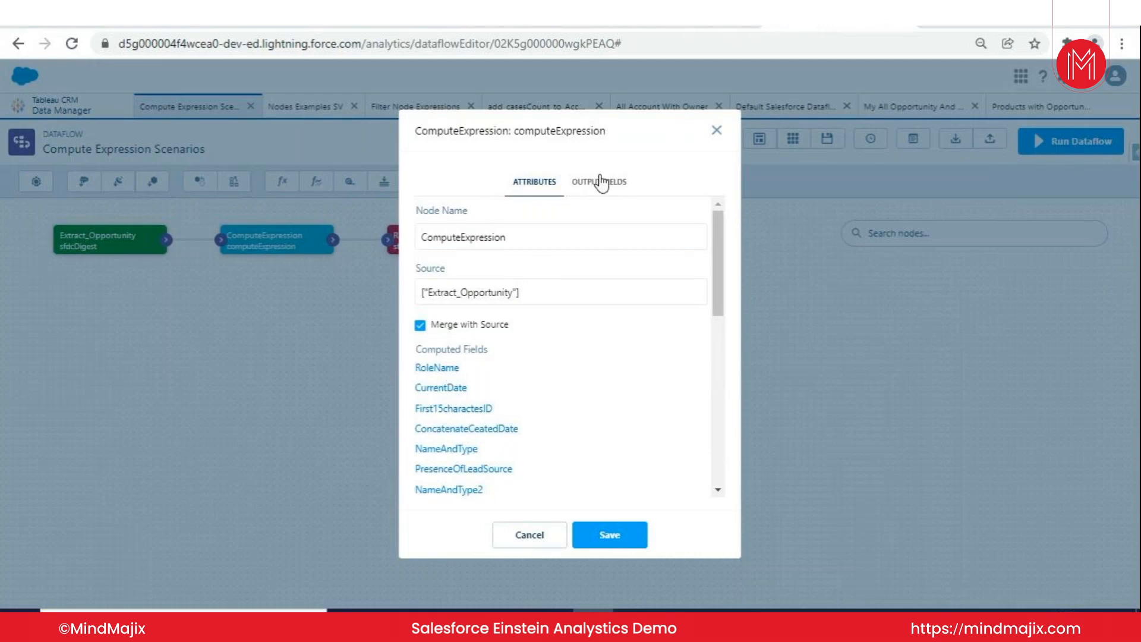
{"action": "left_click", "coordinate": [716, 131]}
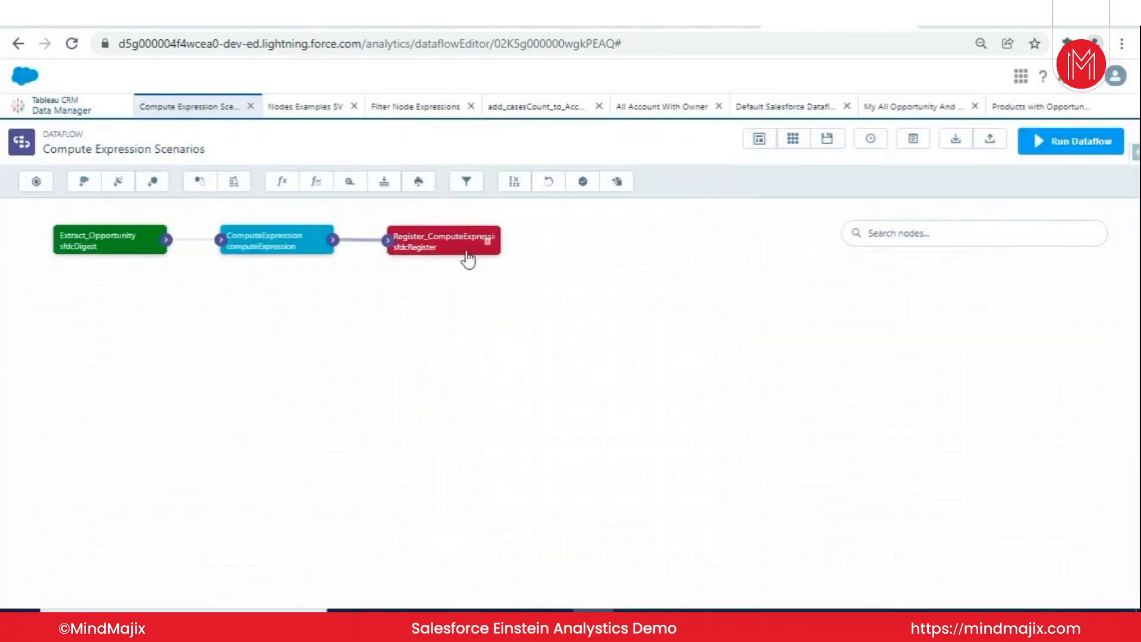
{"action": "left_click", "coordinate": [440, 247]}
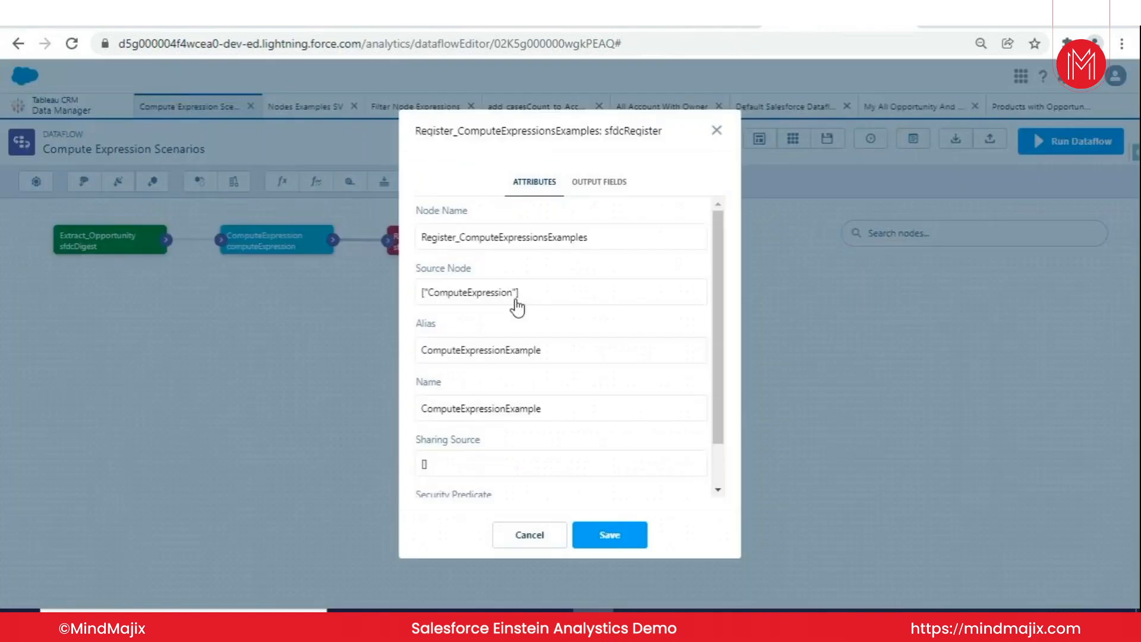
{"action": "left_click", "coordinate": [717, 132]}
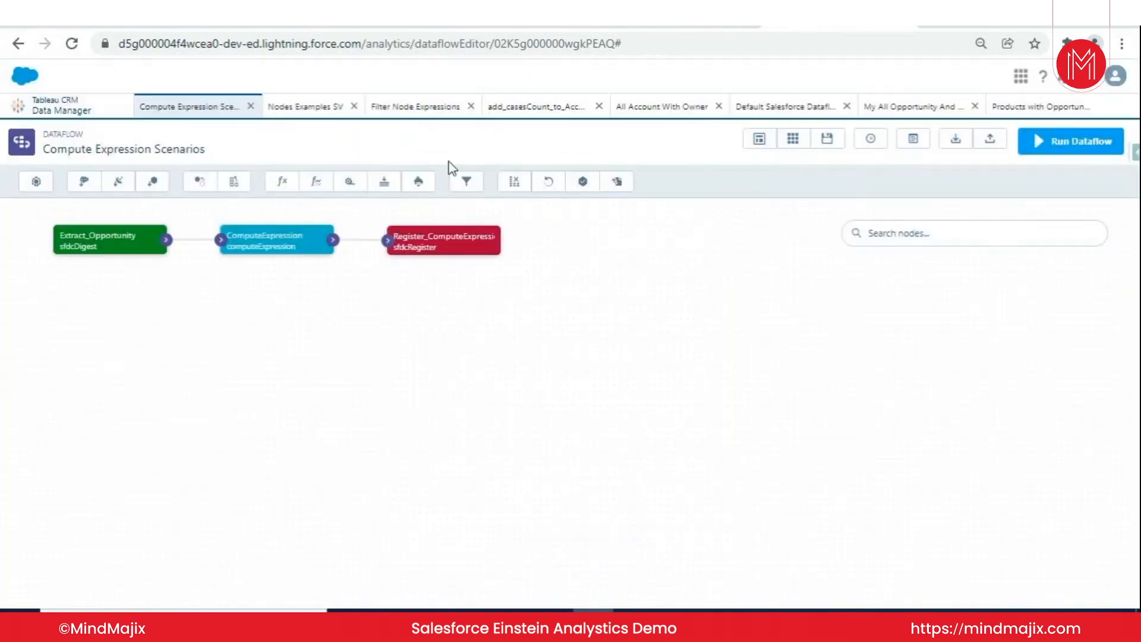
- Return to the Analytics Studio All Items page and create a blank dashboard
{"action": "left_click", "coordinate": [667, 30]}
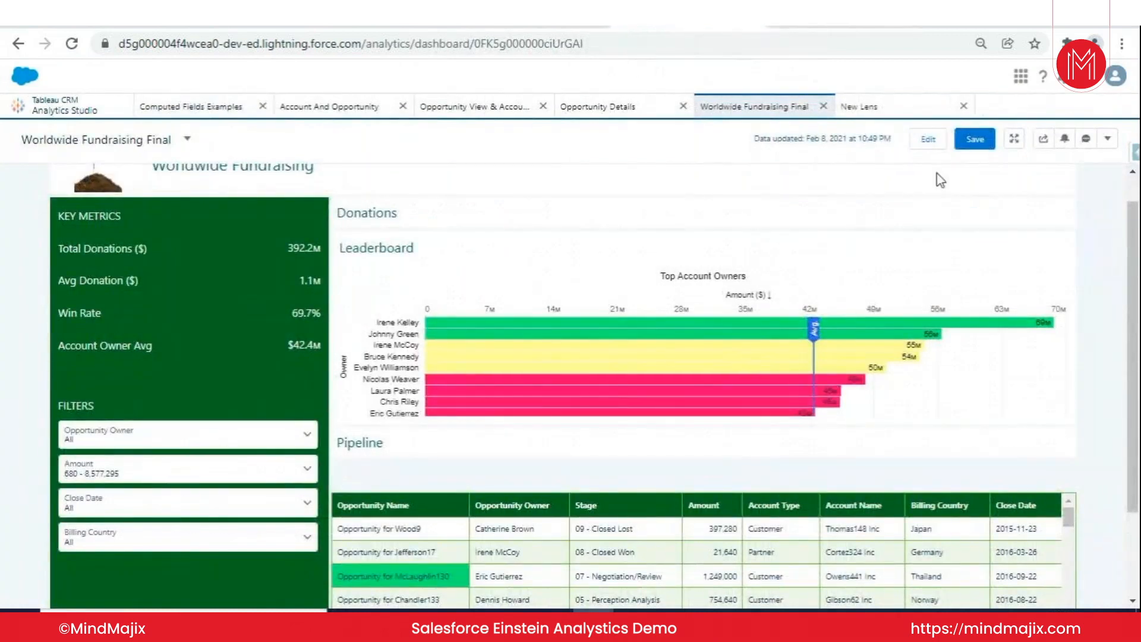
{"action": "left_click", "coordinate": [585, 27]}
{"action": "left_click", "coordinate": [375, 29]}
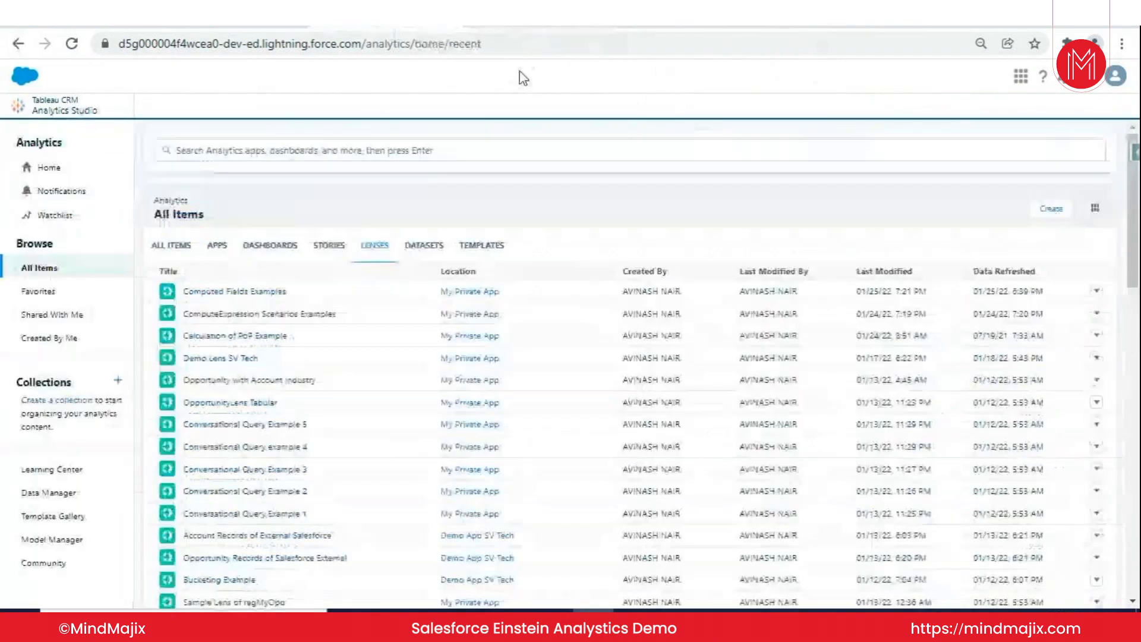
{"action": "left_click", "coordinate": [1050, 209]}
{"action": "left_click", "coordinate": [997, 250]}
{"action": "left_click", "coordinate": [382, 425]}
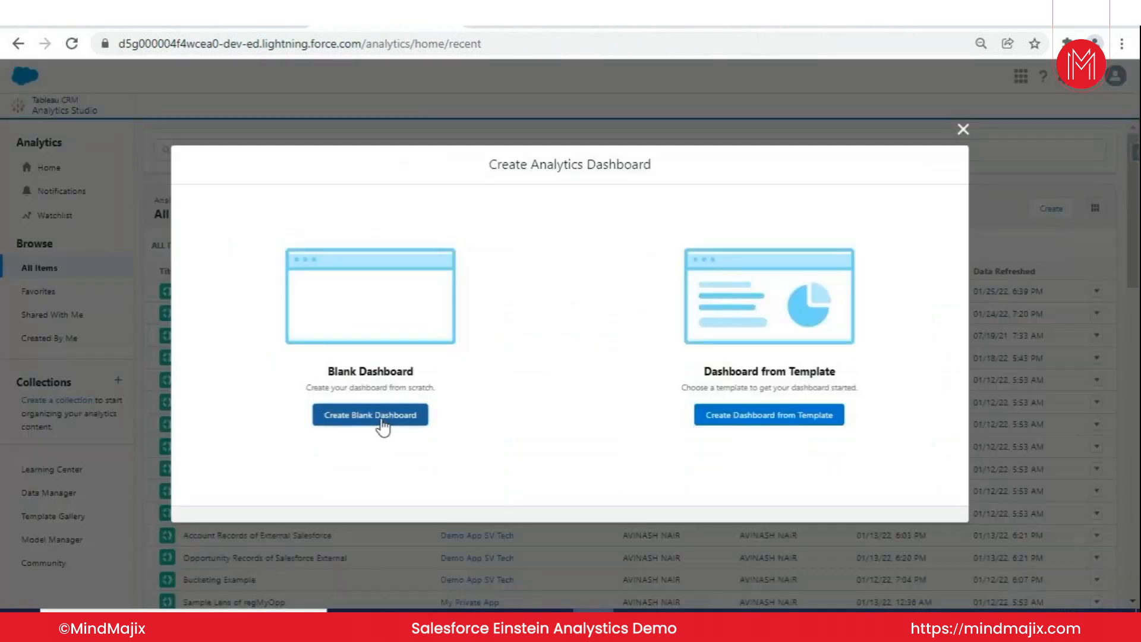
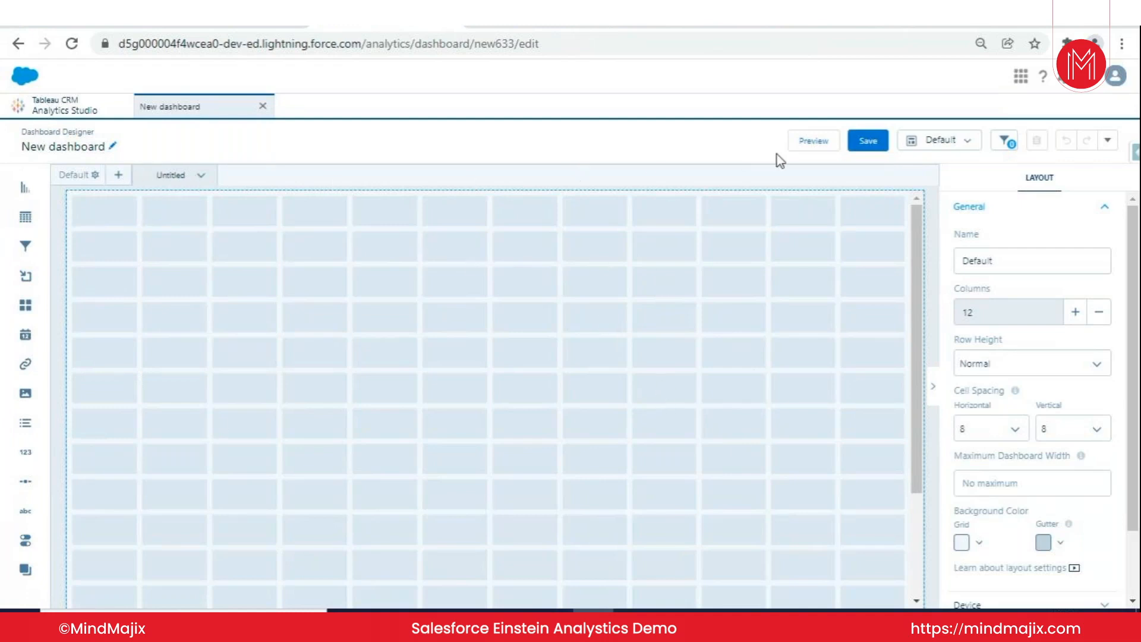
- Try a horizontal cell spacing of 16 in the dashboard layout, and set it to 4
{"action": "left_click", "coordinate": [827, 145]}
{"action": "left_click", "coordinate": [968, 141]}
{"action": "left_click", "coordinate": [1015, 431]}
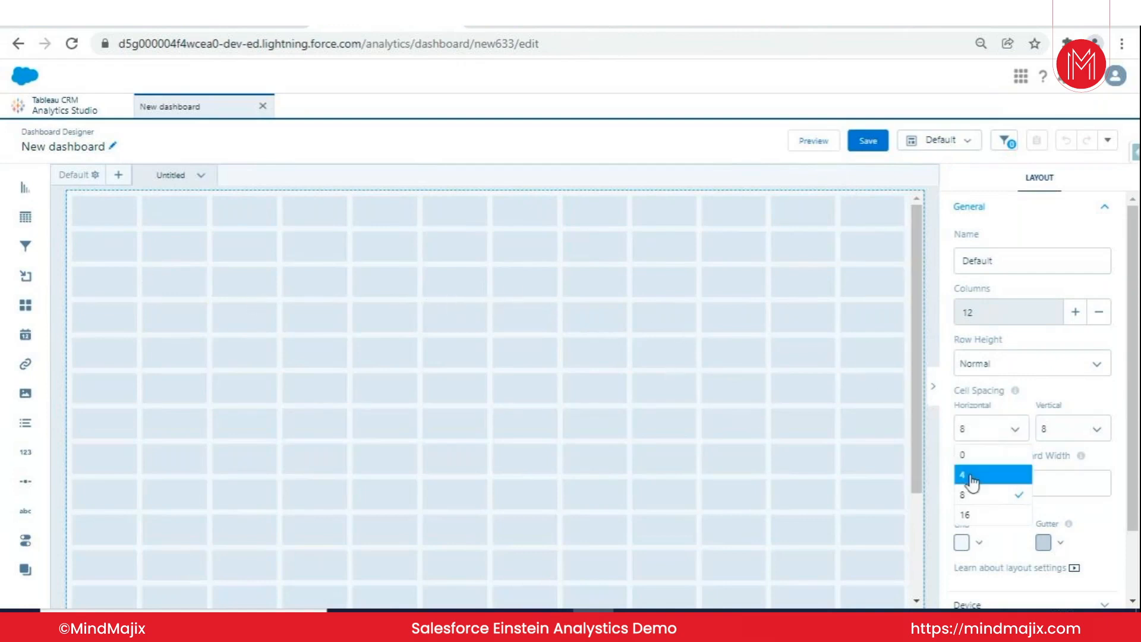
{"action": "left_click", "coordinate": [965, 513]}
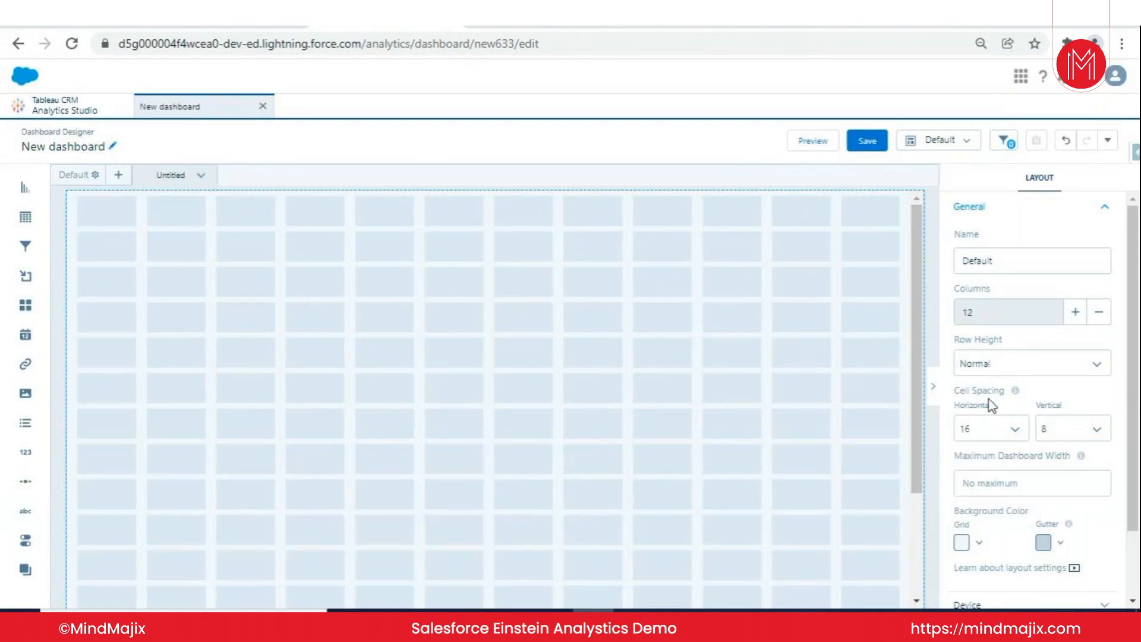
{"action": "left_click", "coordinate": [1011, 429]}
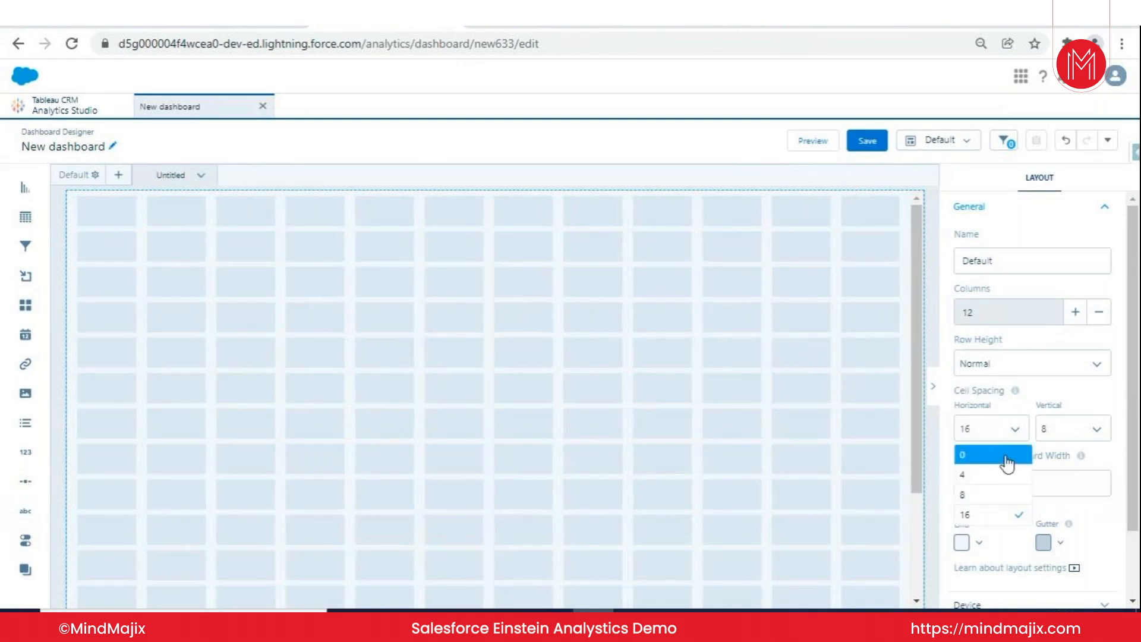
{"action": "left_click", "coordinate": [988, 482]}
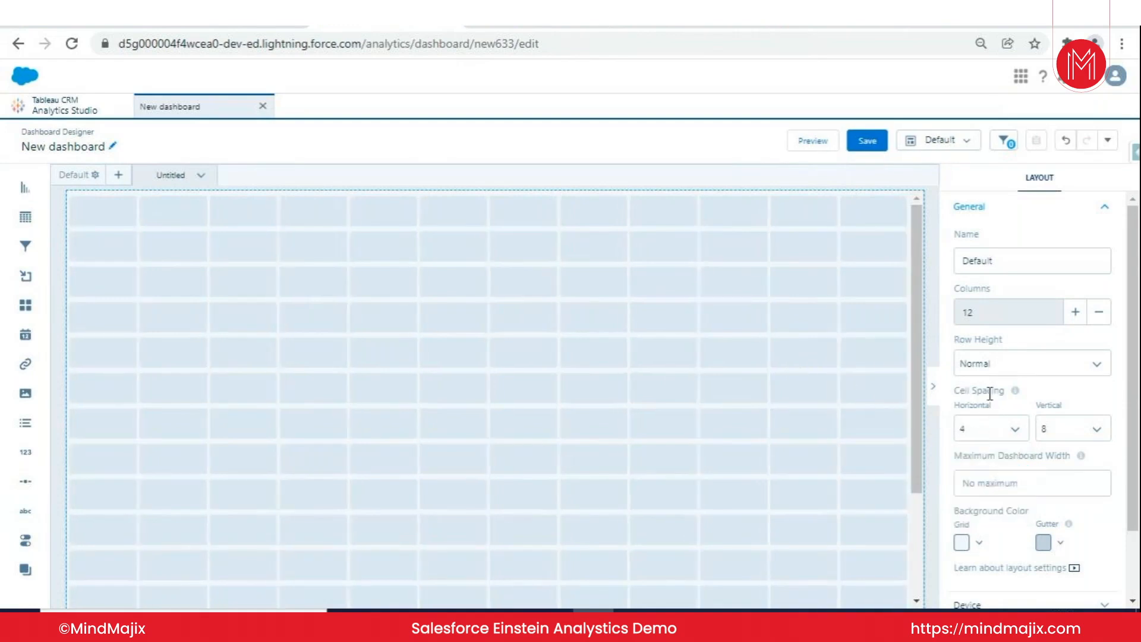
- Increase the number of columns in the dashboard's layout grid to 16
{"action": "left_click", "coordinate": [1077, 314]}
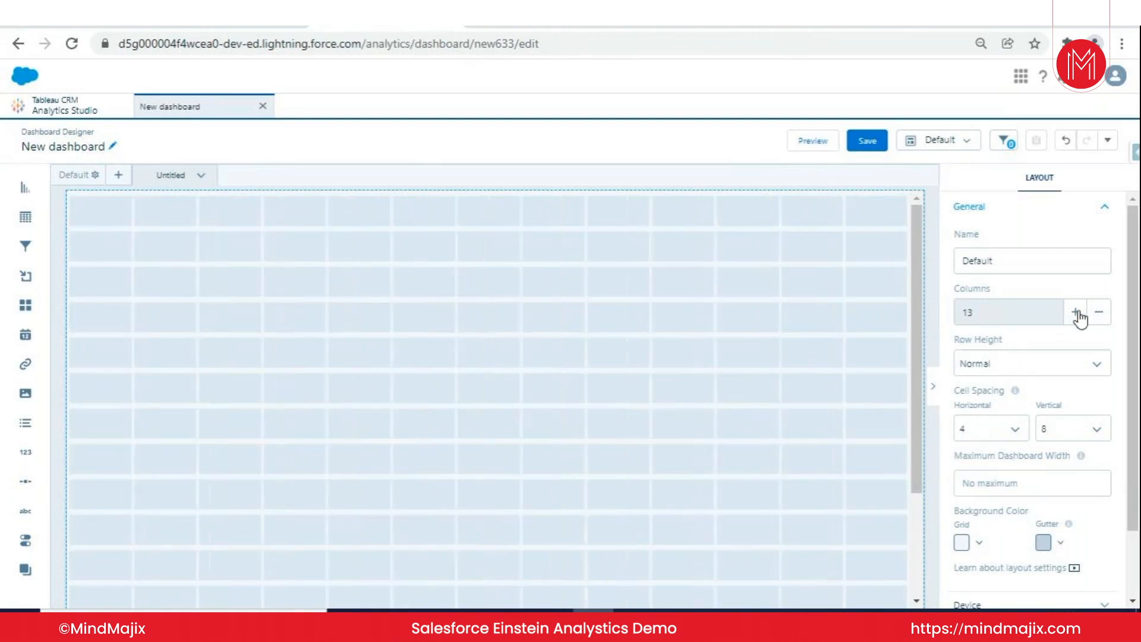
{"action": "left_click", "coordinate": [1077, 314]}
{"action": "left_click", "coordinate": [1077, 313]}
{"action": "left_click", "coordinate": [1077, 314]}
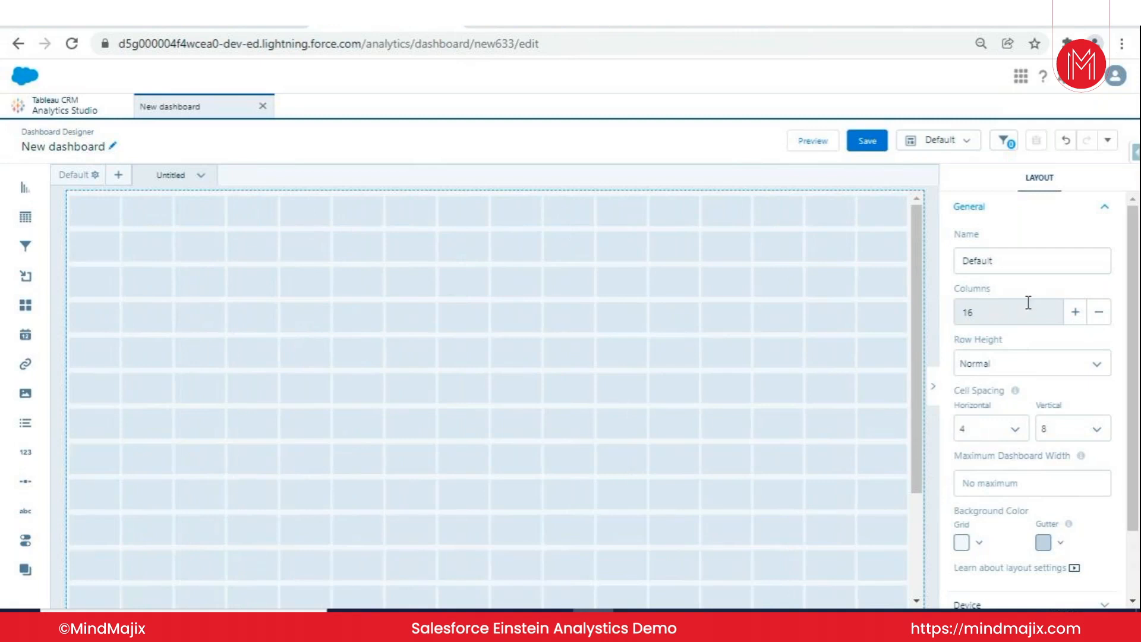
- Try a yellow background colour for the dashboard grid, and set it to white
{"action": "scroll", "coordinate": [1013, 285], "scroll_direction": "down", "scroll_amount": 2}
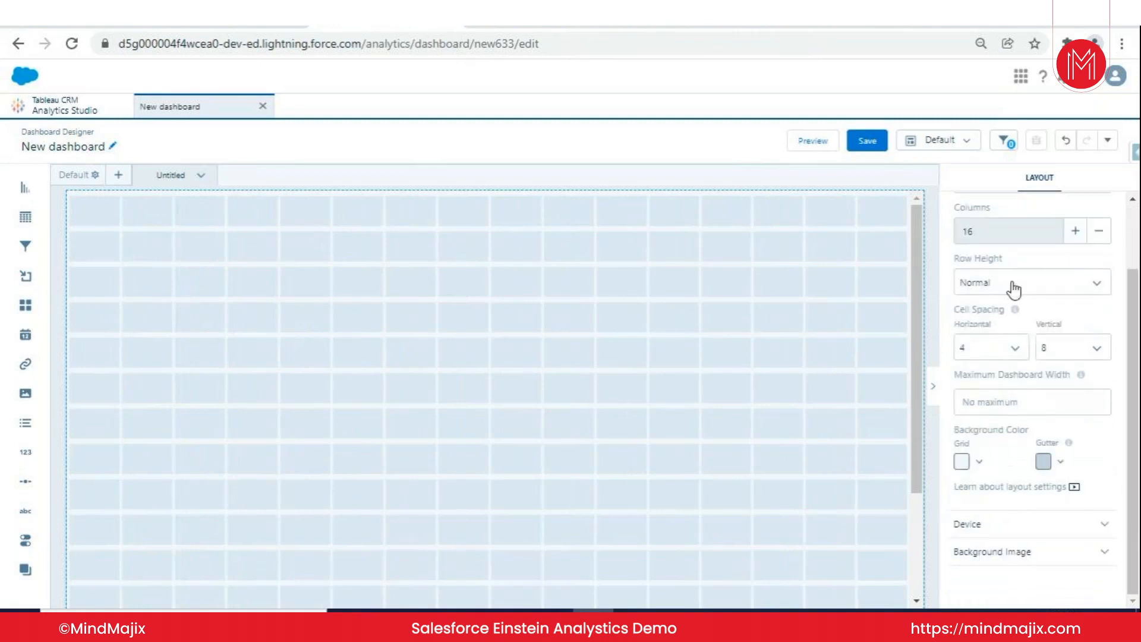
{"action": "scroll", "coordinate": [1014, 285], "scroll_direction": "up", "scroll_amount": 1}
{"action": "left_click", "coordinate": [980, 463]}
{"action": "left_click", "coordinate": [1010, 509]}
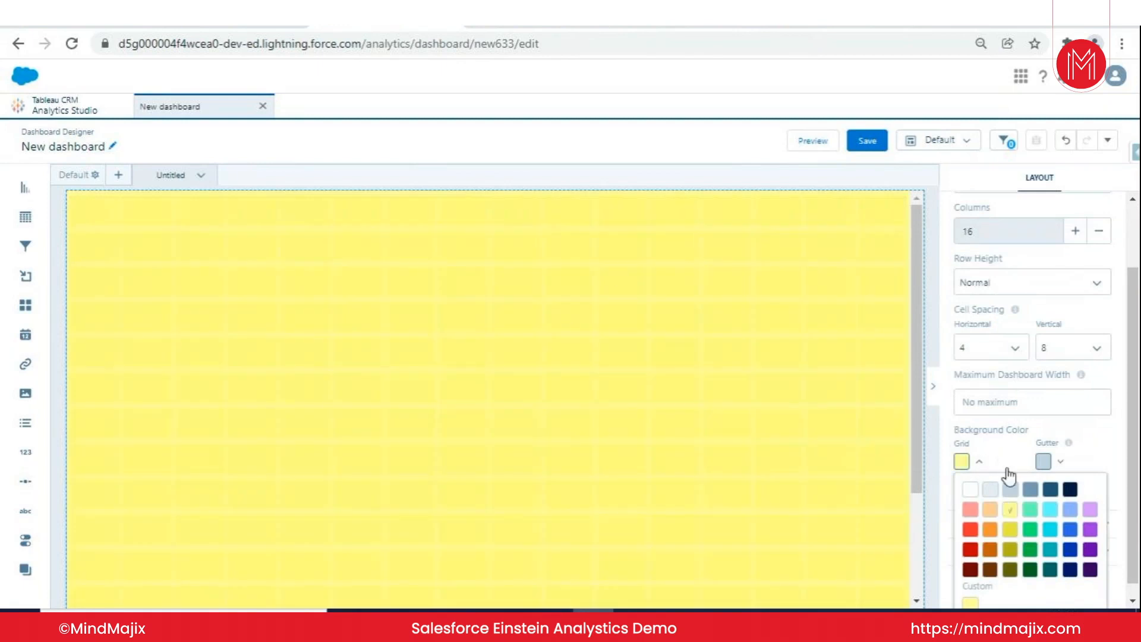
{"action": "left_click", "coordinate": [970, 488]}
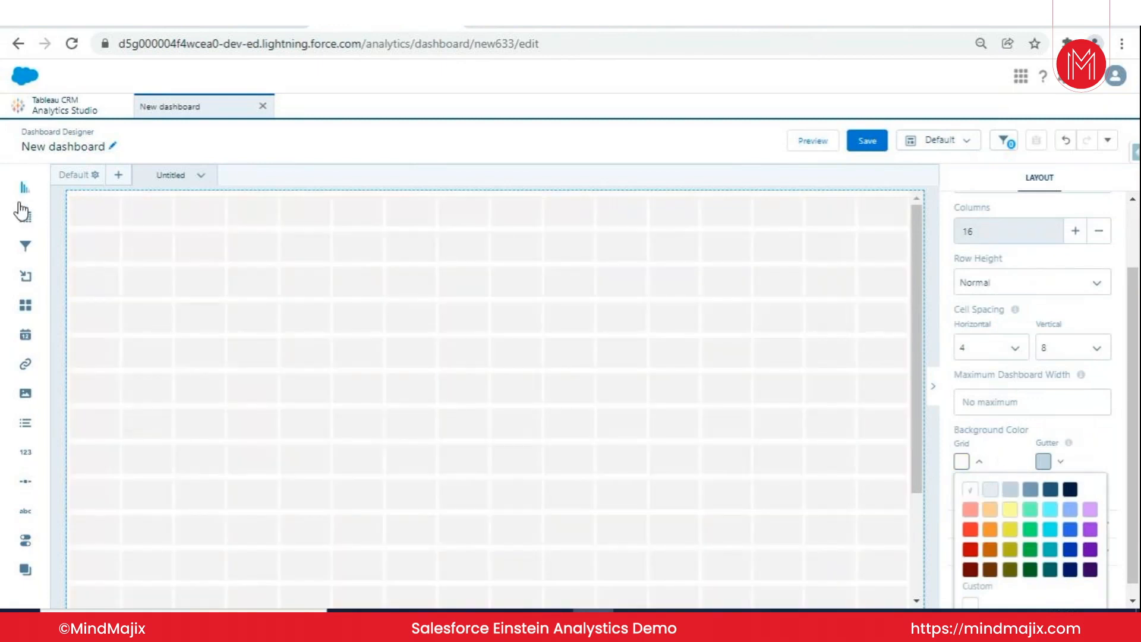
- Place a chart widget on the canvas and, below it, a wide table widget showing the Accounts dataset in table mode
{"action": "left_click_drag", "start_coordinate": [25, 189], "coordinate": [463, 285]}
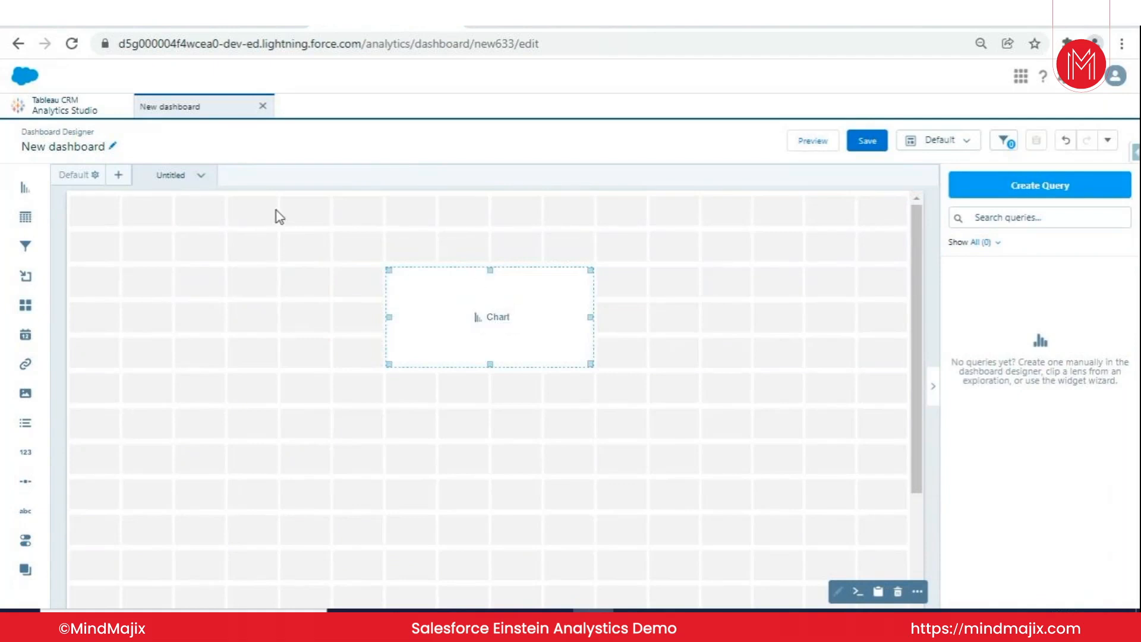
{"action": "left_click_drag", "start_coordinate": [35, 218], "coordinate": [452, 485]}
{"action": "left_click", "coordinate": [446, 479]}
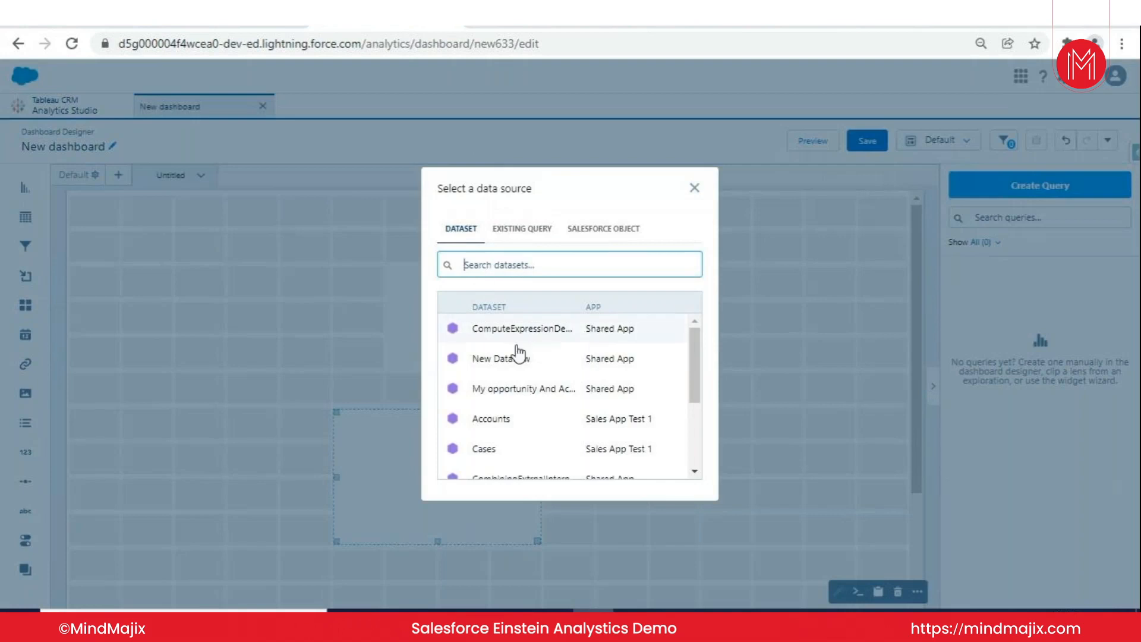
{"action": "left_click", "coordinate": [527, 392]}
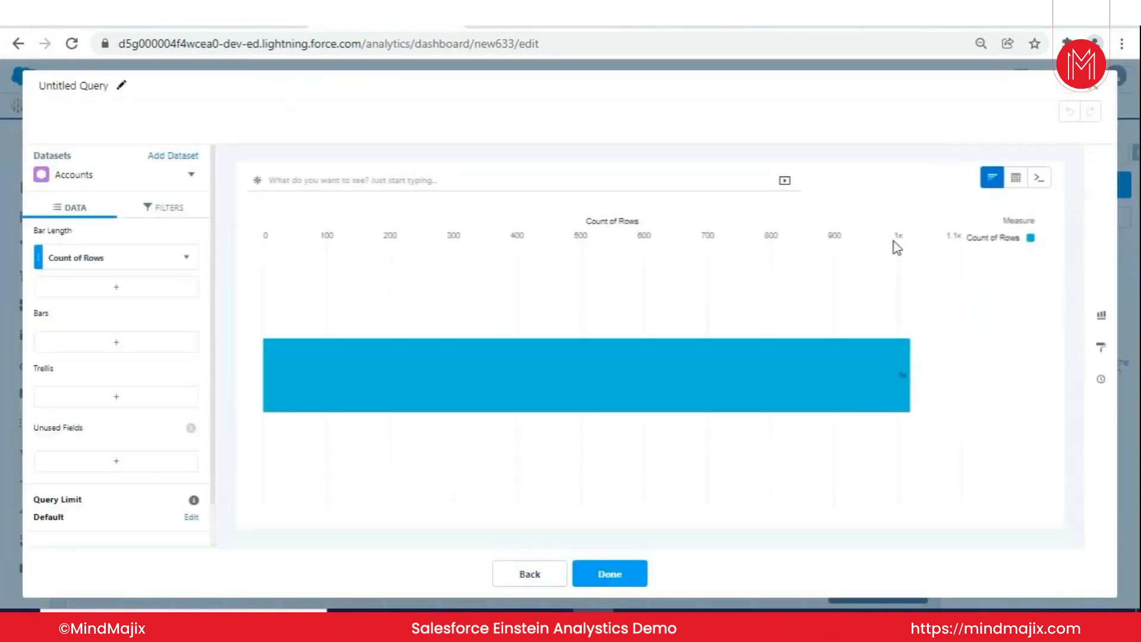
{"action": "mouse_move", "coordinate": [1014, 178]}
{"action": "left_click", "coordinate": [862, 239]}
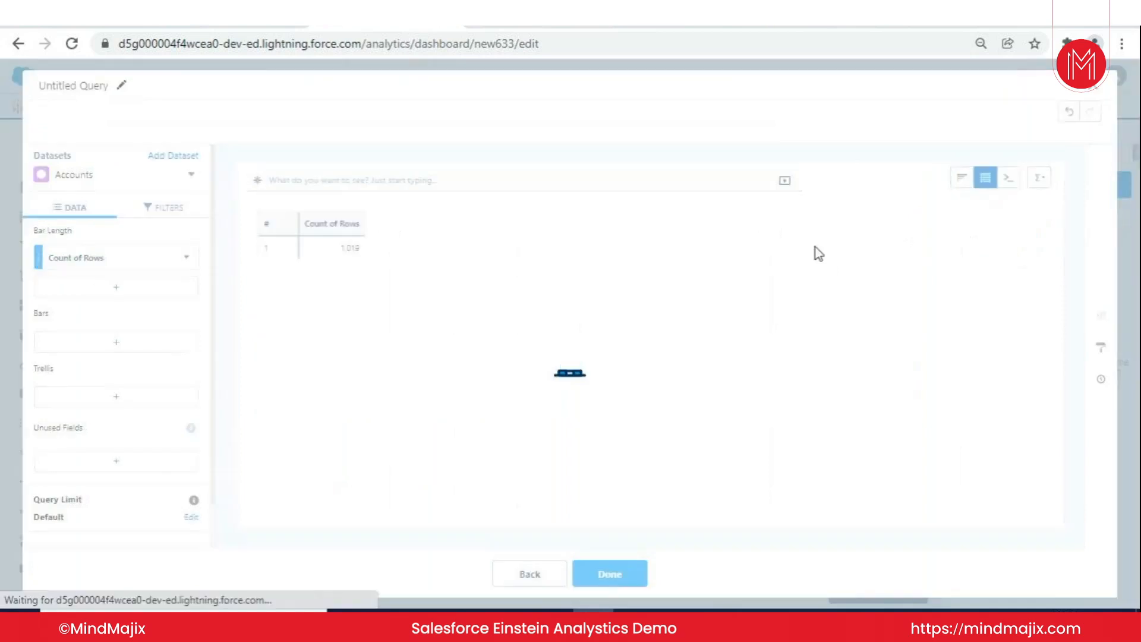
{"action": "left_click", "coordinate": [610, 573]}
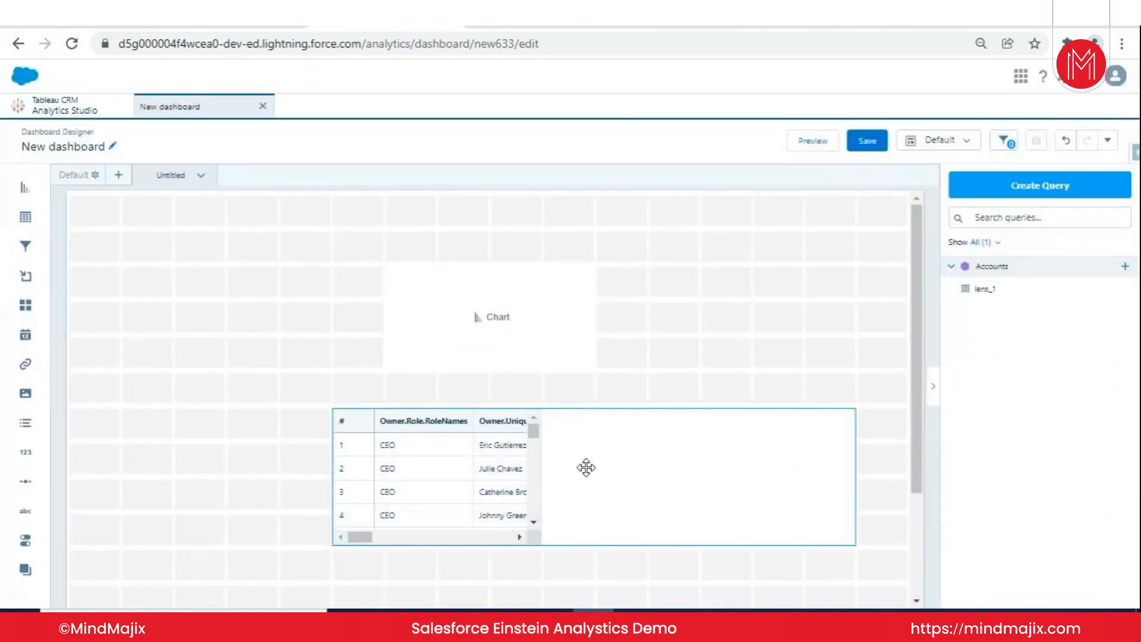
{"action": "left_click", "coordinate": [353, 477]}
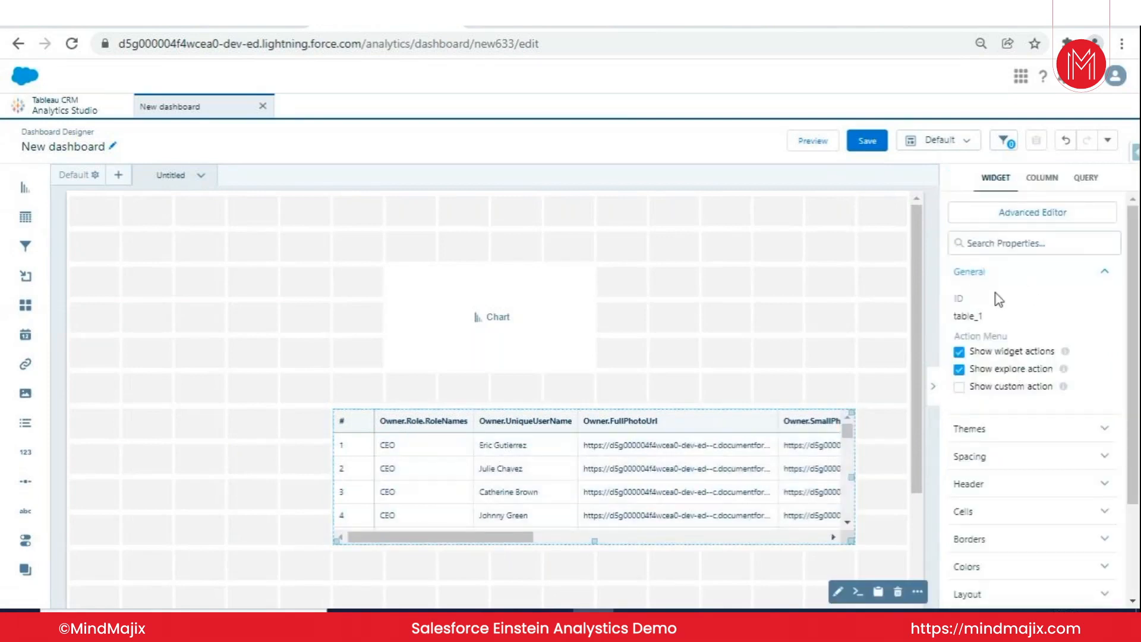
- Place a filter widget at the upper edge of the dashboard canvas and a container widget just below it
{"action": "left_click_drag", "start_coordinate": [29, 247], "coordinate": [195, 220]}
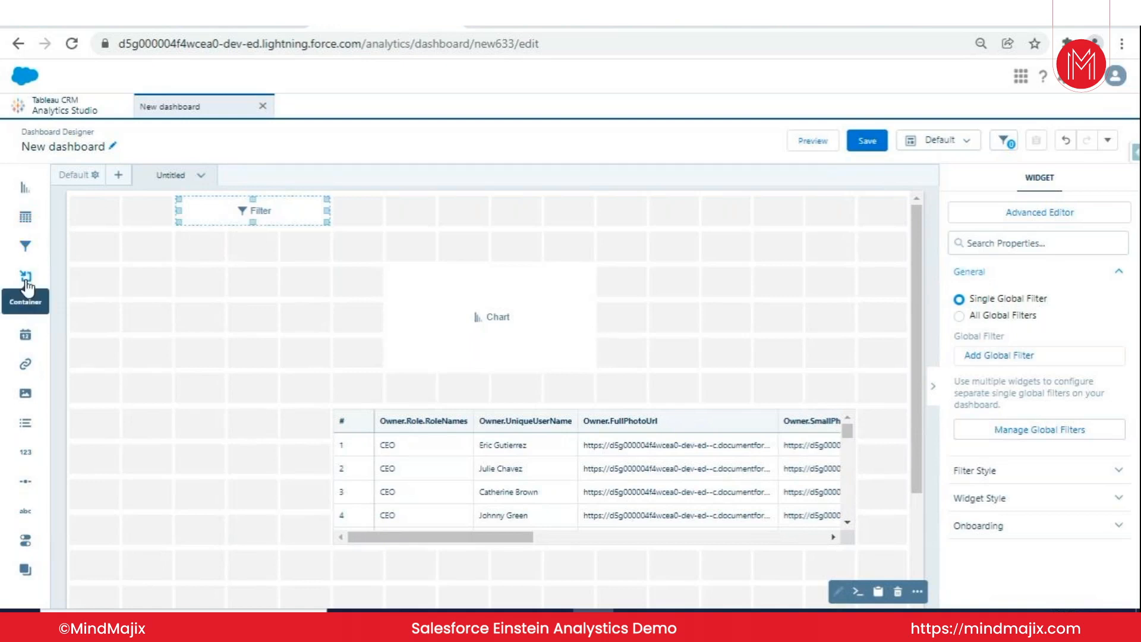
{"action": "left_click_drag", "start_coordinate": [26, 285], "coordinate": [170, 314]}
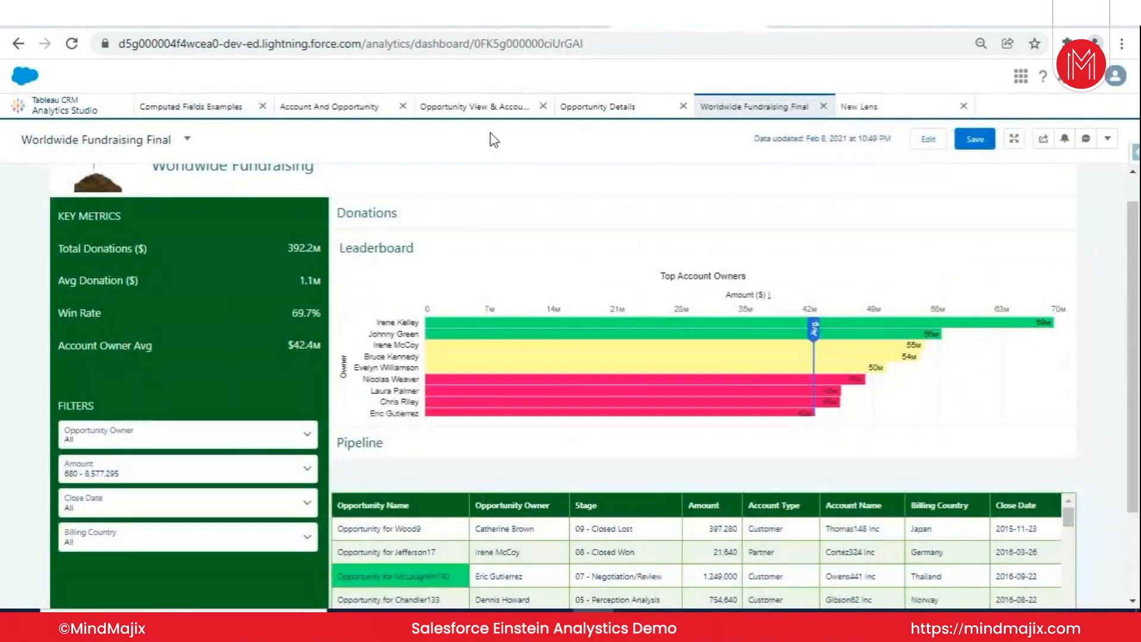
- Examine both views of the Opportunity View & Account View dashboard and the Worldwide Fundraising Final dashboard, and return to the new dashboard
{"action": "left_click", "coordinate": [488, 108]}
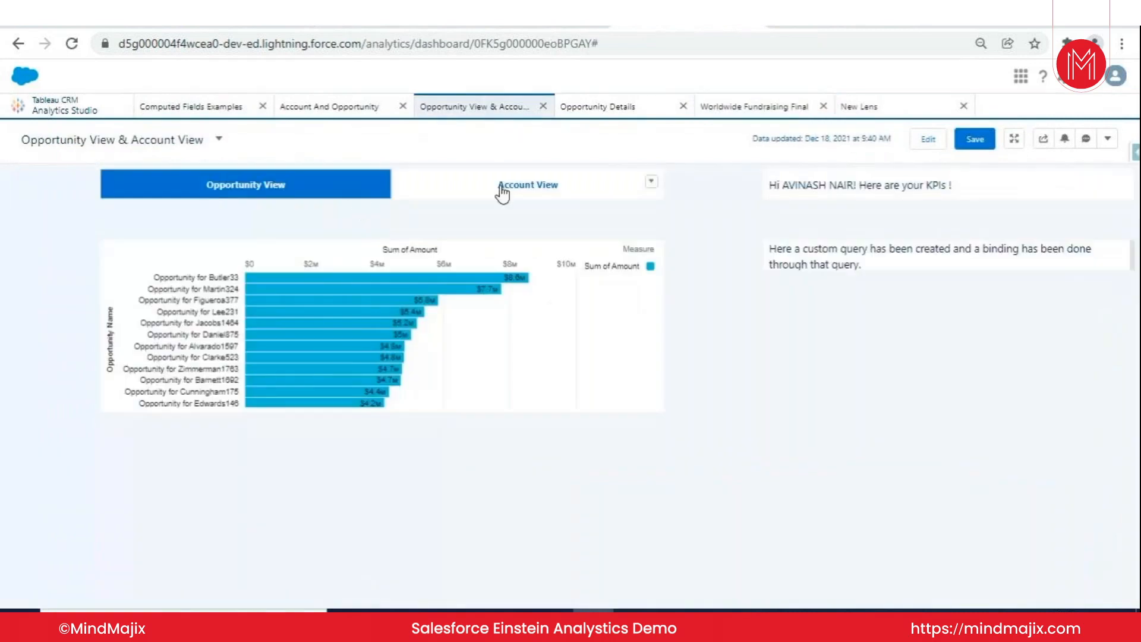
{"action": "left_click", "coordinate": [430, 191]}
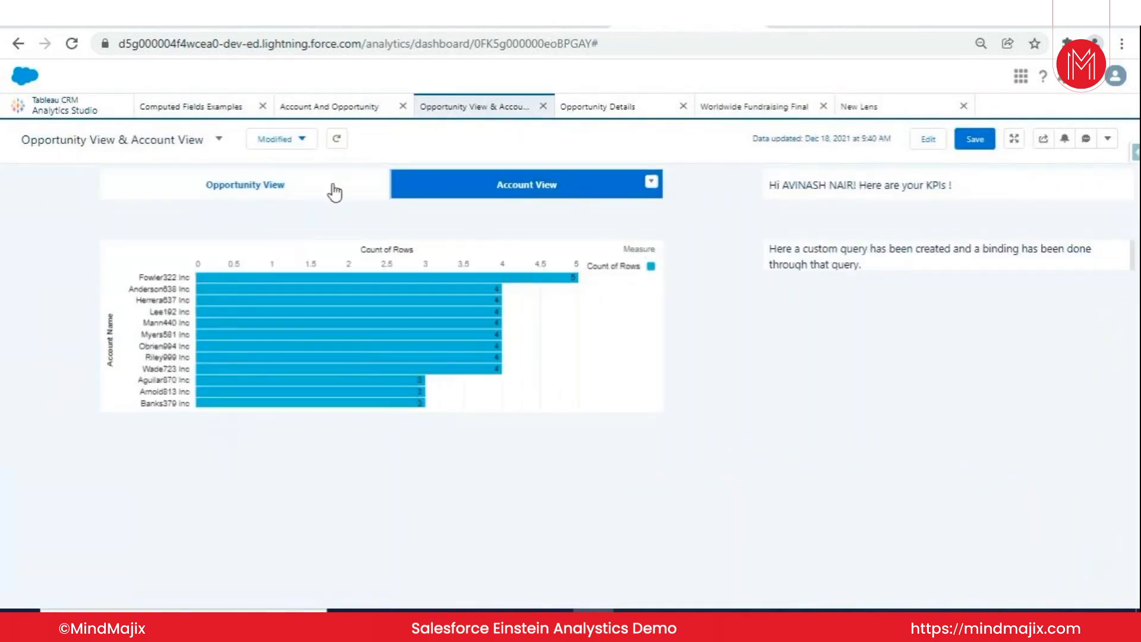
{"action": "left_click", "coordinate": [333, 190]}
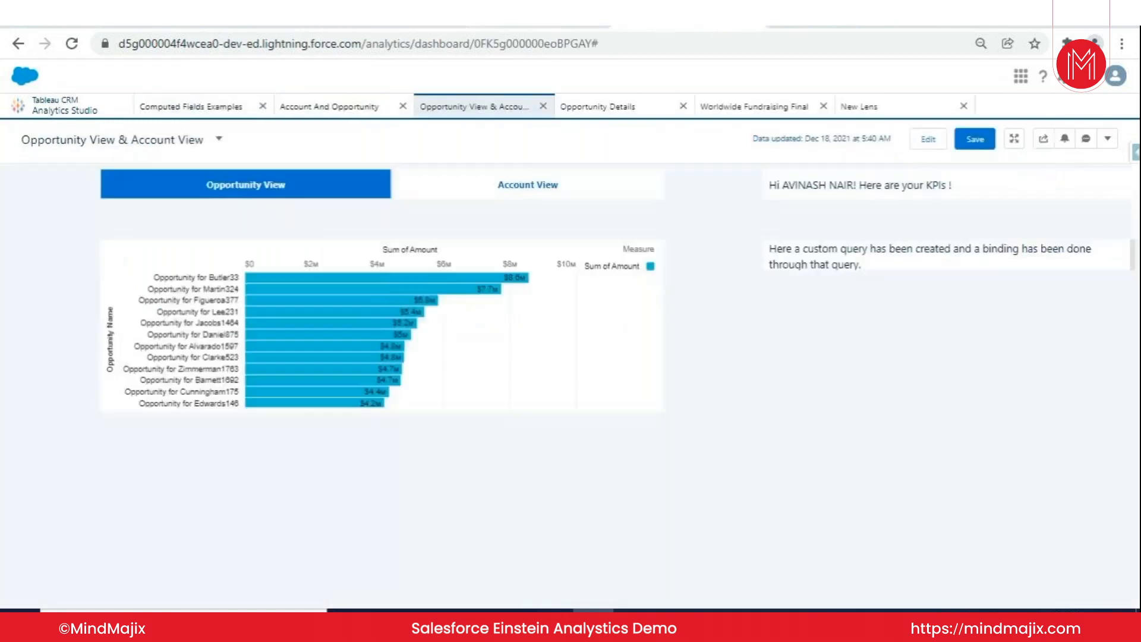
{"action": "left_click", "coordinate": [766, 106]}
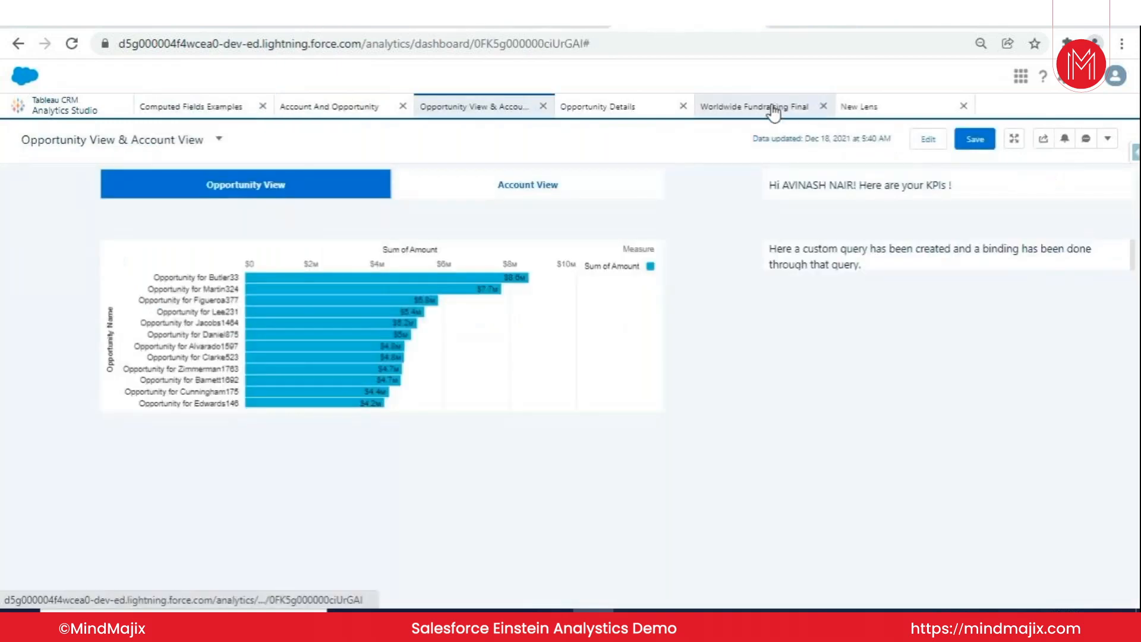
{"action": "scroll", "coordinate": [166, 198], "scroll_direction": "up", "scroll_amount": 1}
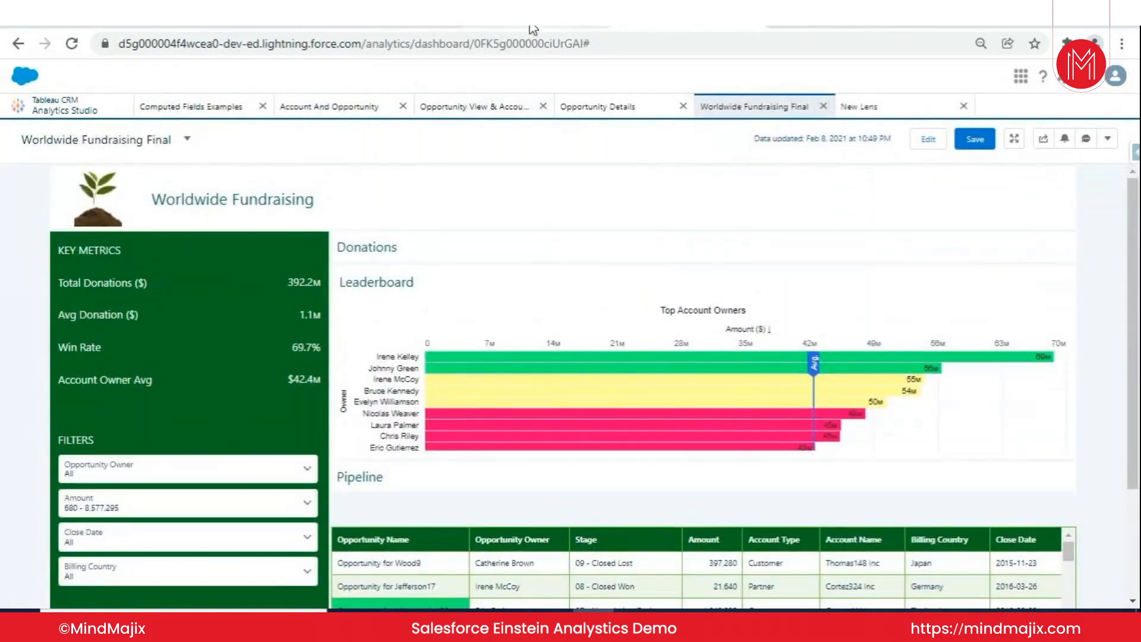
{"action": "left_click", "coordinate": [533, 29]}
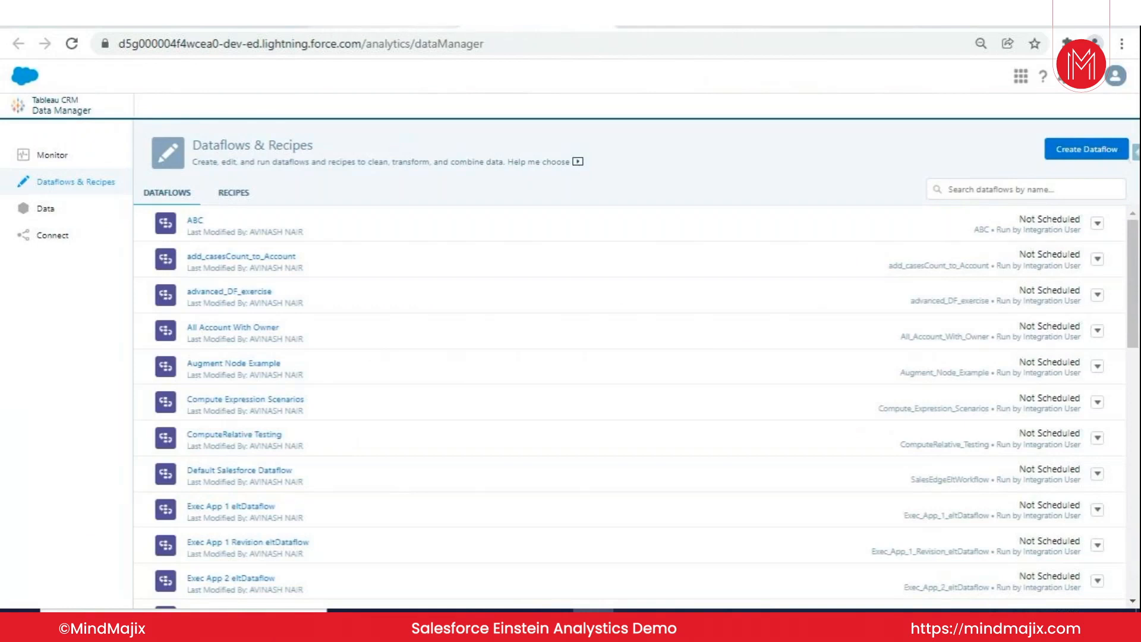
{"action": "left_click", "coordinate": [389, 26]}
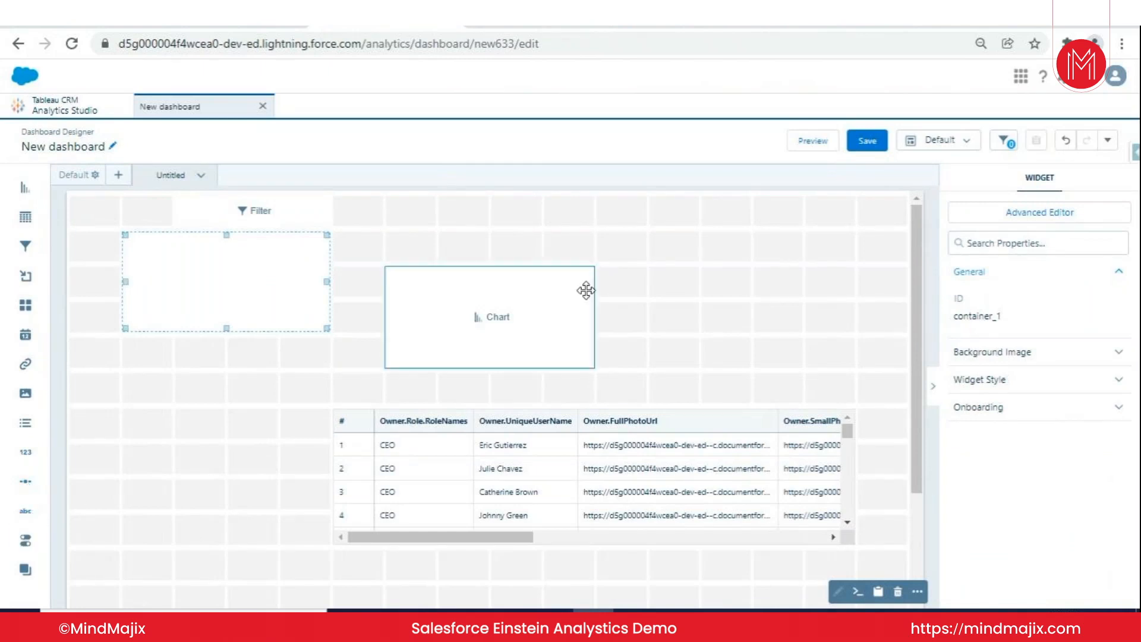
- Try the theme with the bright blue header on the Accounts table, and apply the green theme
{"action": "left_click", "coordinate": [618, 448]}
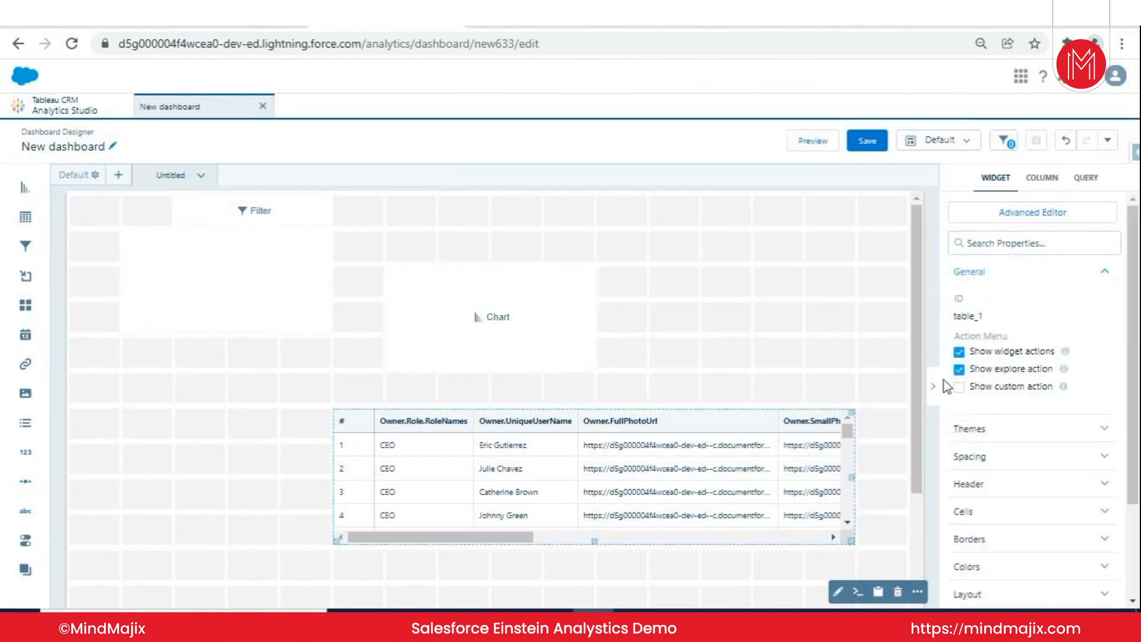
{"action": "left_click", "coordinate": [951, 428]}
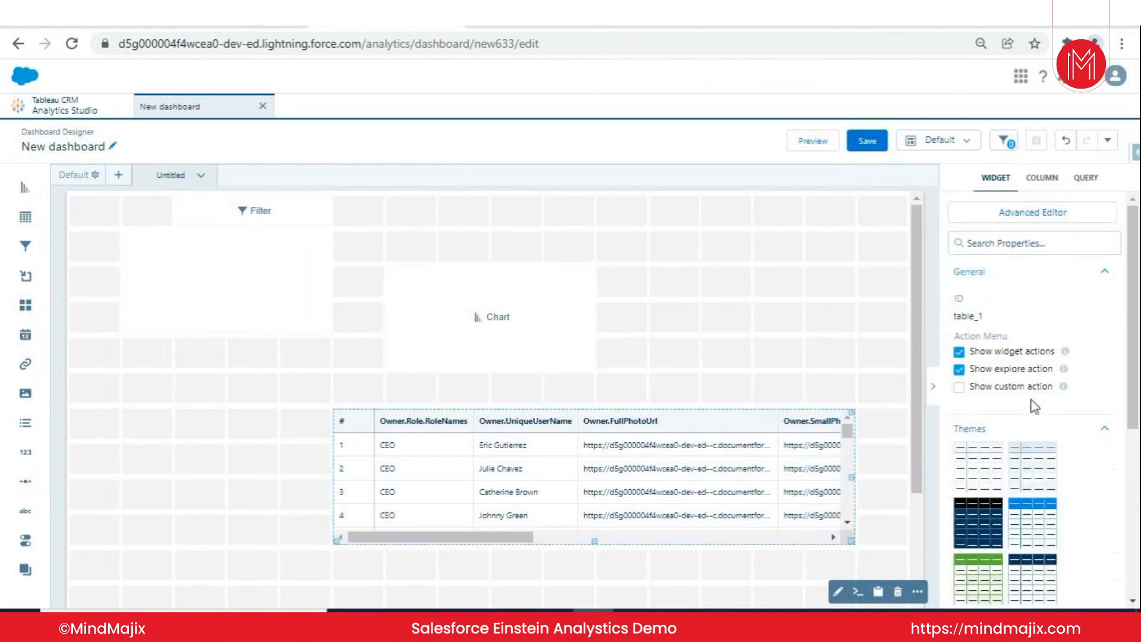
{"action": "scroll", "coordinate": [1039, 402], "scroll_direction": "down", "scroll_amount": 2}
{"action": "left_click", "coordinate": [1035, 445]}
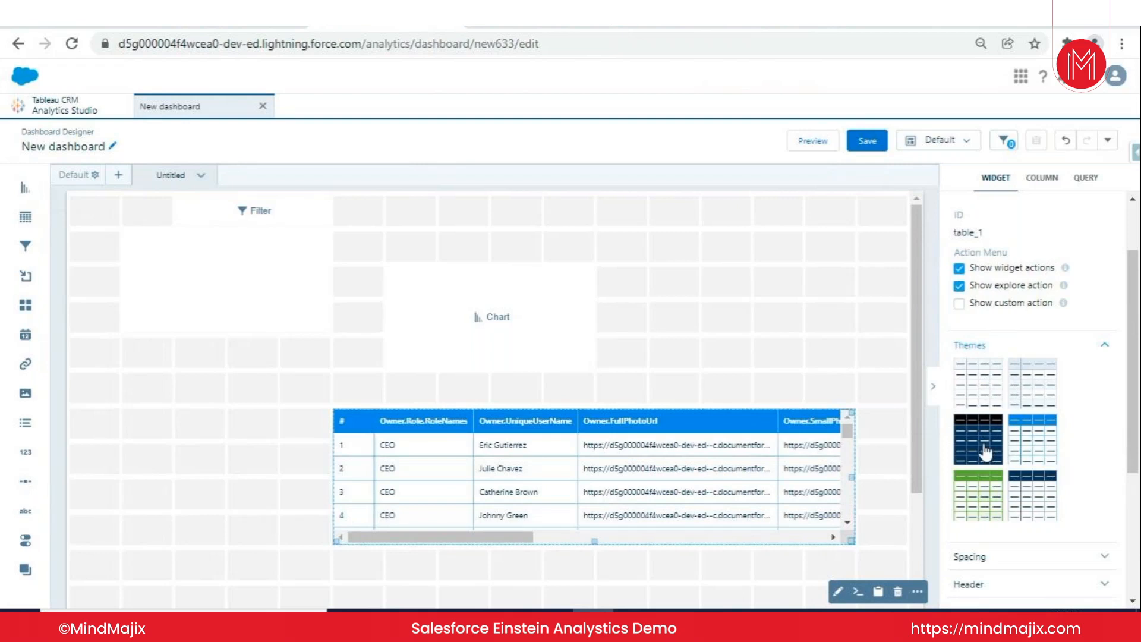
{"action": "left_click", "coordinate": [978, 494]}
- Expand the Accounts table's Spacing settings and review cell padding, column width and the remaining property sections
{"action": "scroll", "coordinate": [1014, 416], "scroll_direction": "down", "scroll_amount": 4}
{"action": "left_click", "coordinate": [1014, 387]}
{"action": "scroll", "coordinate": [1019, 384], "scroll_direction": "down", "scroll_amount": 1}
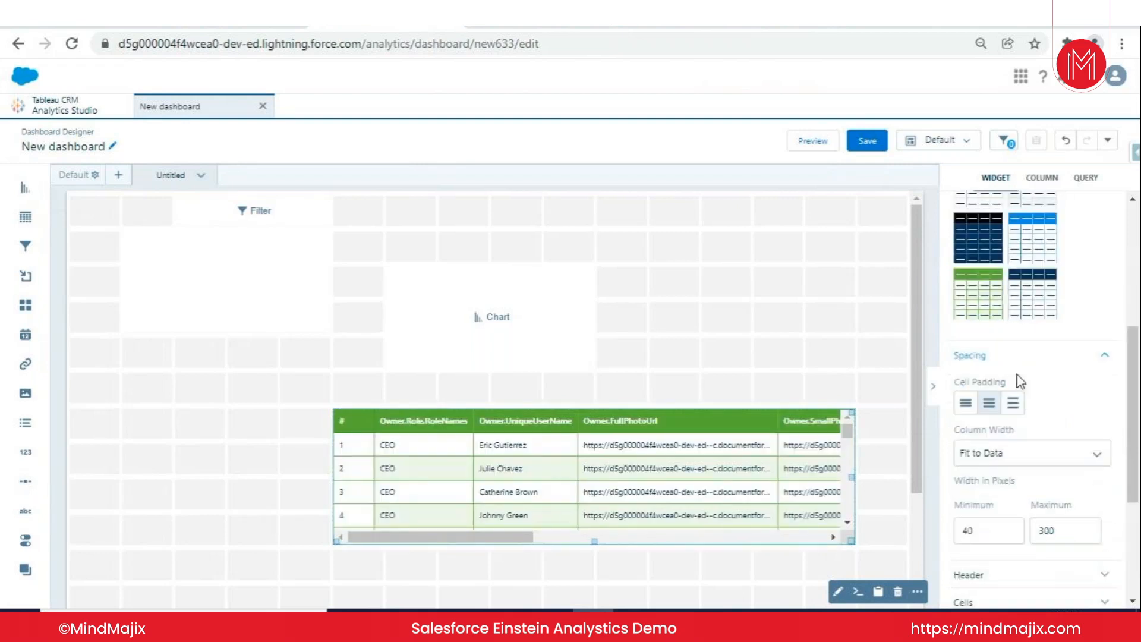
{"action": "scroll", "coordinate": [1019, 381], "scroll_direction": "down", "scroll_amount": 2}
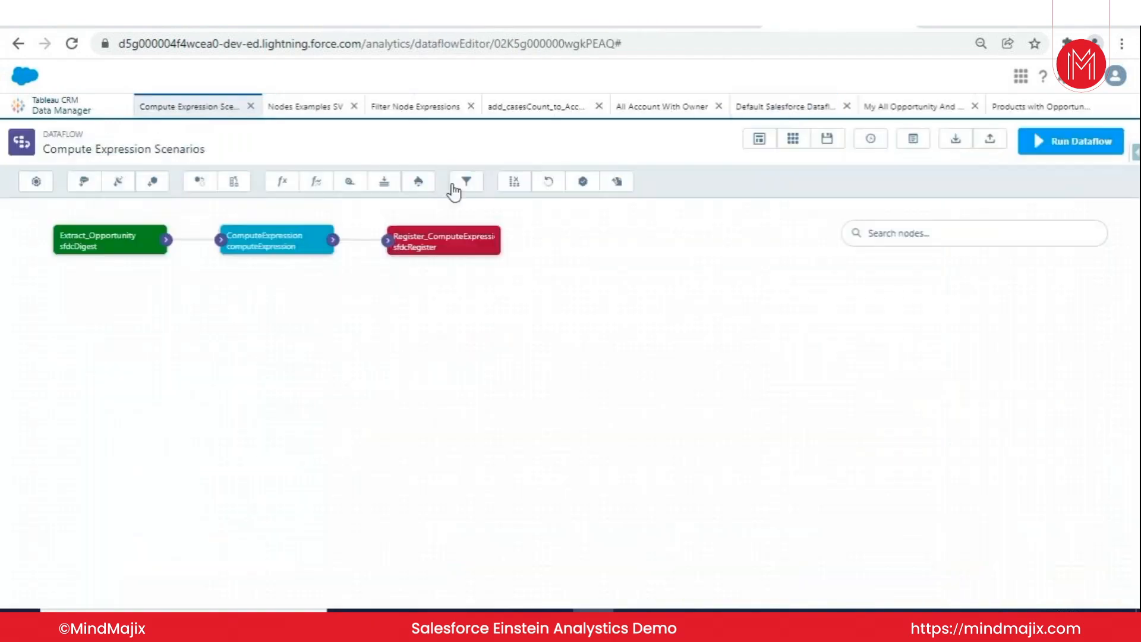
- Open the Rec_ClosedOpp recipe from Data Manager's recipes, and return to Analytics Studio to list the datasets
{"action": "left_click", "coordinate": [64, 115]}
{"action": "left_click", "coordinate": [83, 182]}
{"action": "left_click", "coordinate": [237, 197]}
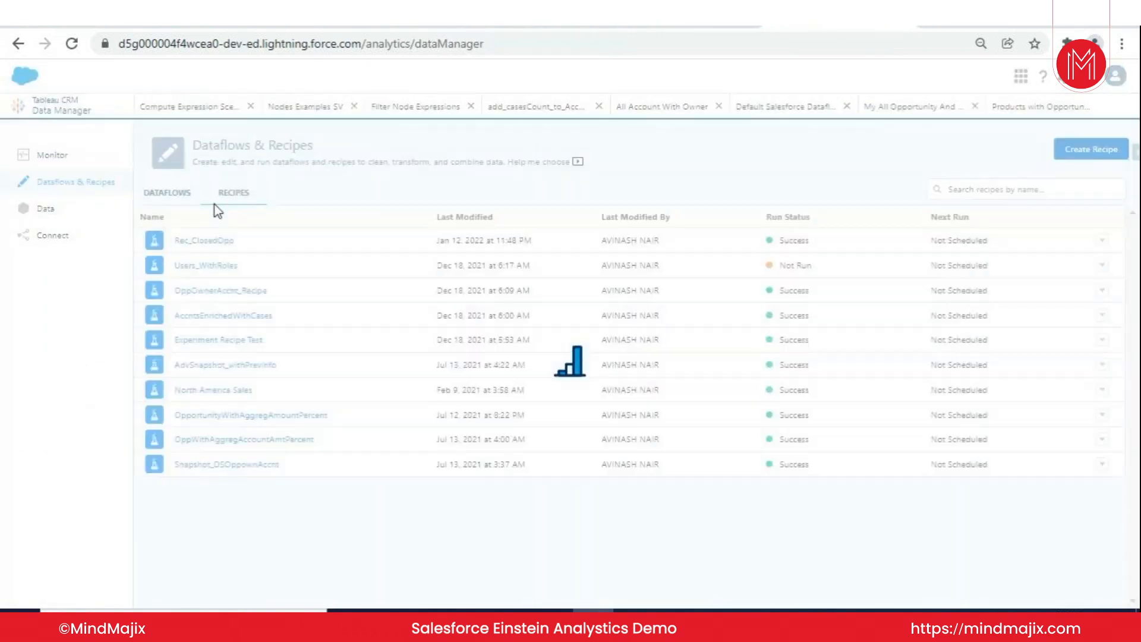
{"action": "left_click", "coordinate": [220, 240]}
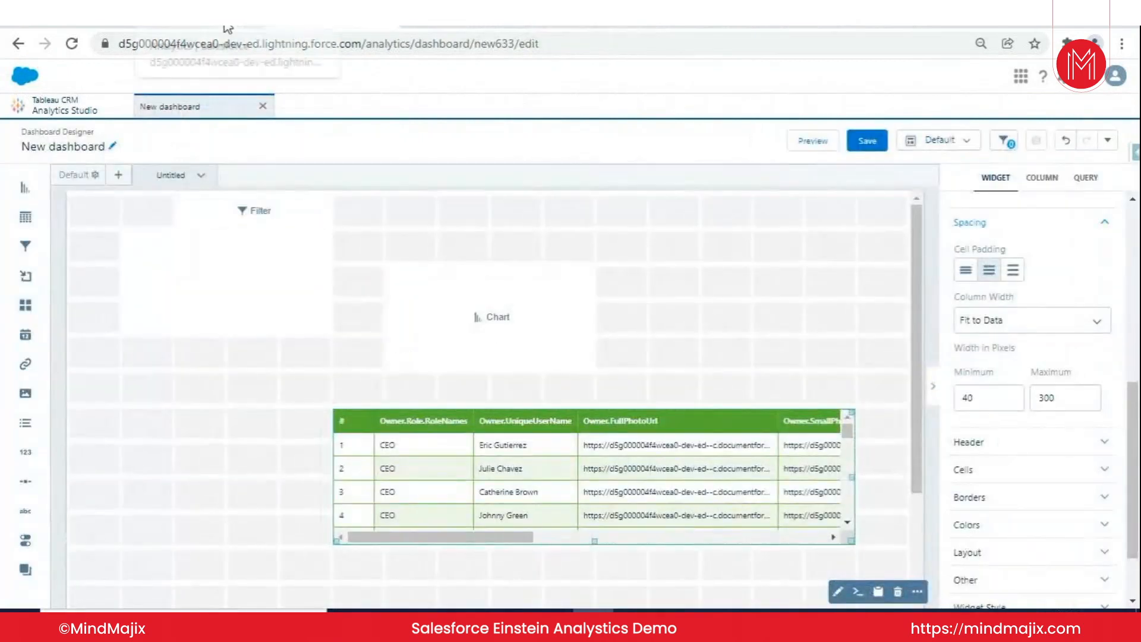
{"action": "left_click", "coordinate": [44, 117]}
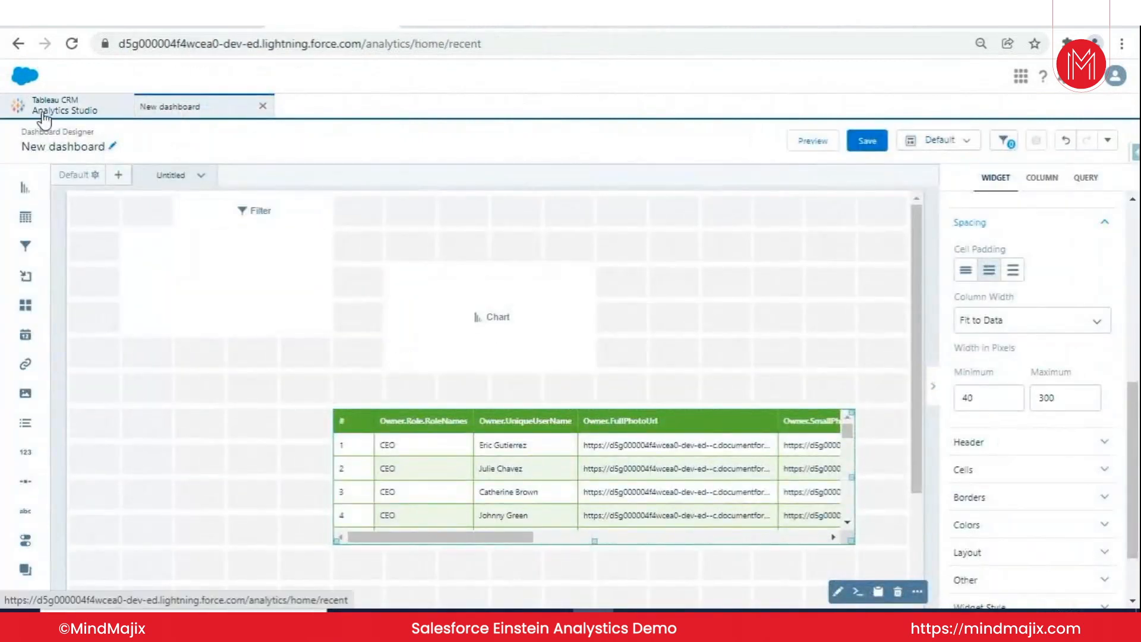
{"action": "left_click", "coordinate": [419, 246]}
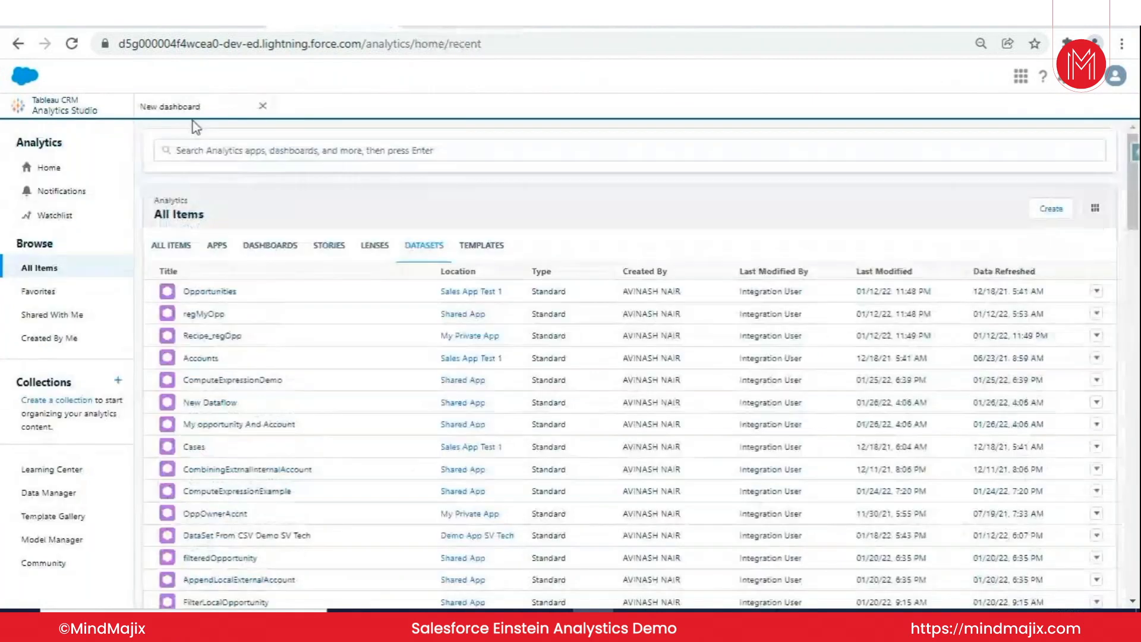
- Return to the new dashboard, view the empty chart widget's query on the Accounts dataset, and close it without applying it
{"action": "left_click", "coordinate": [193, 113]}
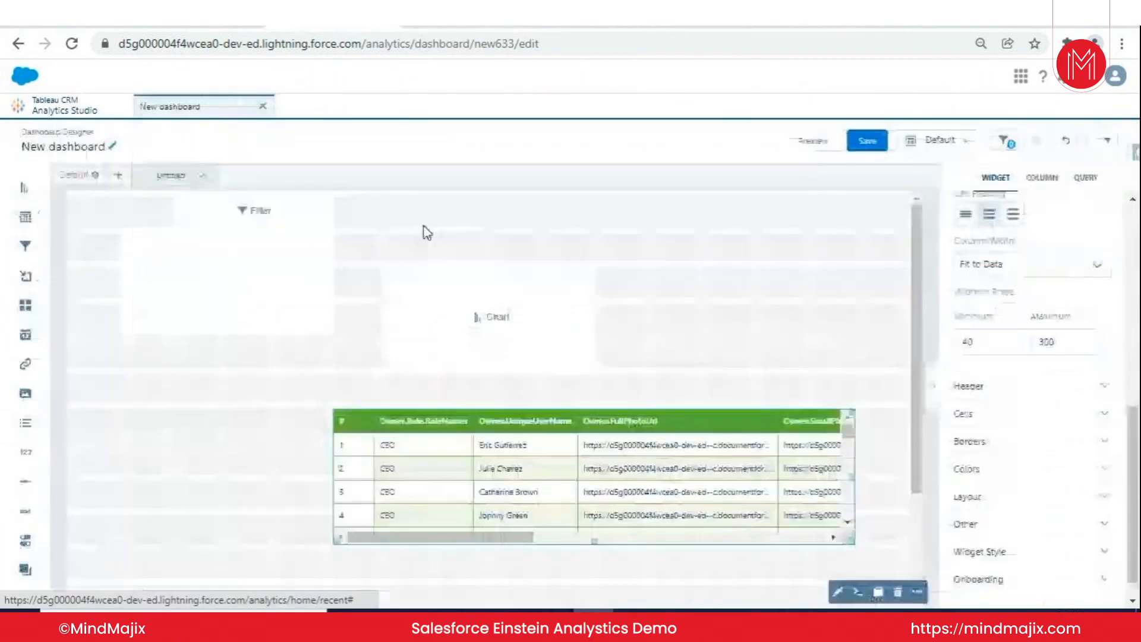
{"action": "left_click", "coordinate": [497, 328]}
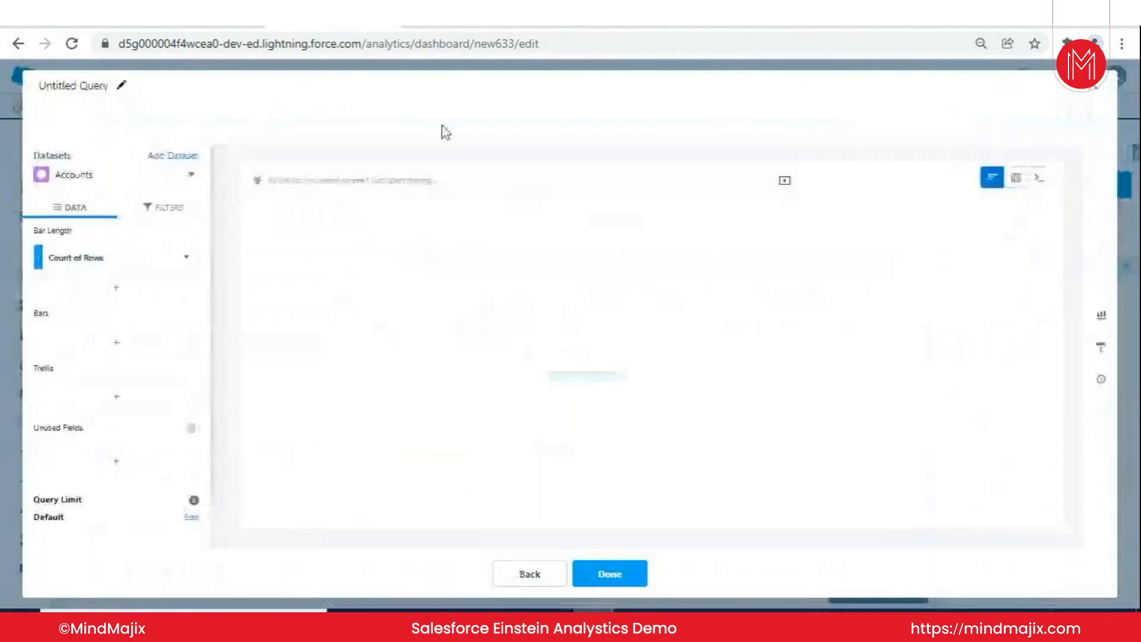
{"action": "left_click_drag", "start_coordinate": [55, 175], "coordinate": [98, 177]}
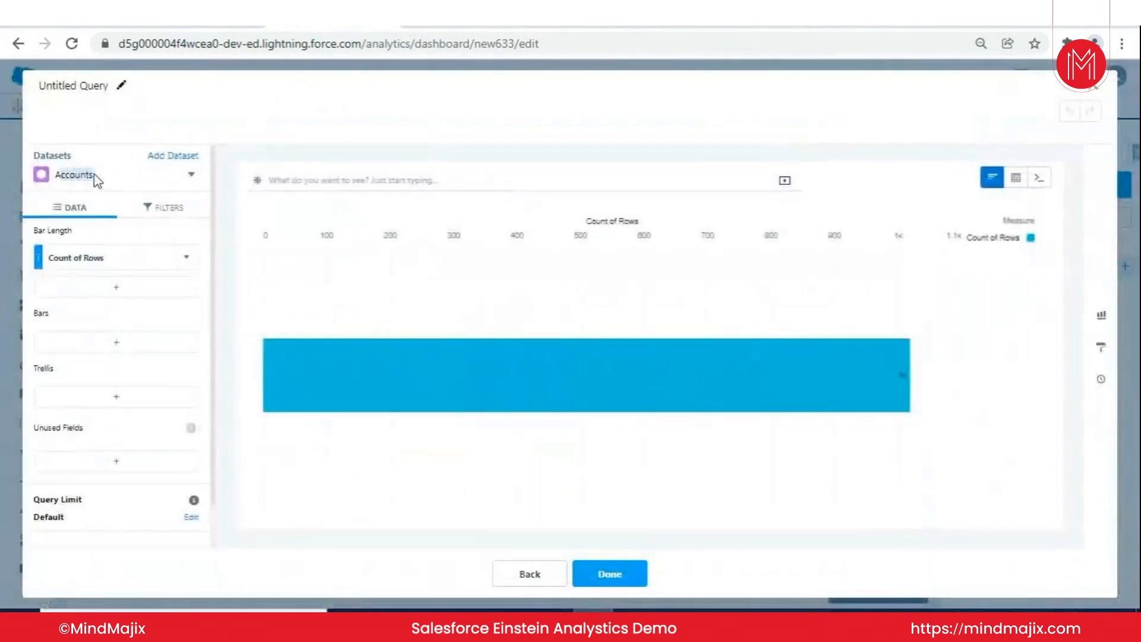
{"action": "left_click", "coordinate": [1104, 88]}
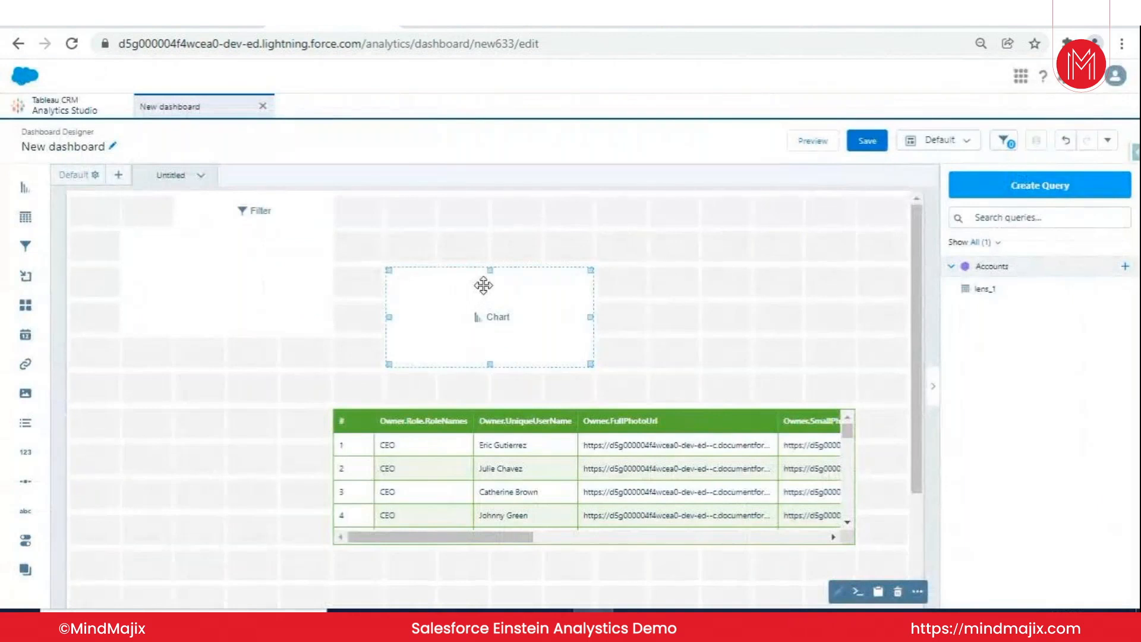
- Switch to the Sales app's Analytics page, list the stories, and open an AcquiredAccount story with the Maximize CLV outcome
{"action": "left_click", "coordinate": [590, 26]}
{"action": "left_click", "coordinate": [467, 26]}
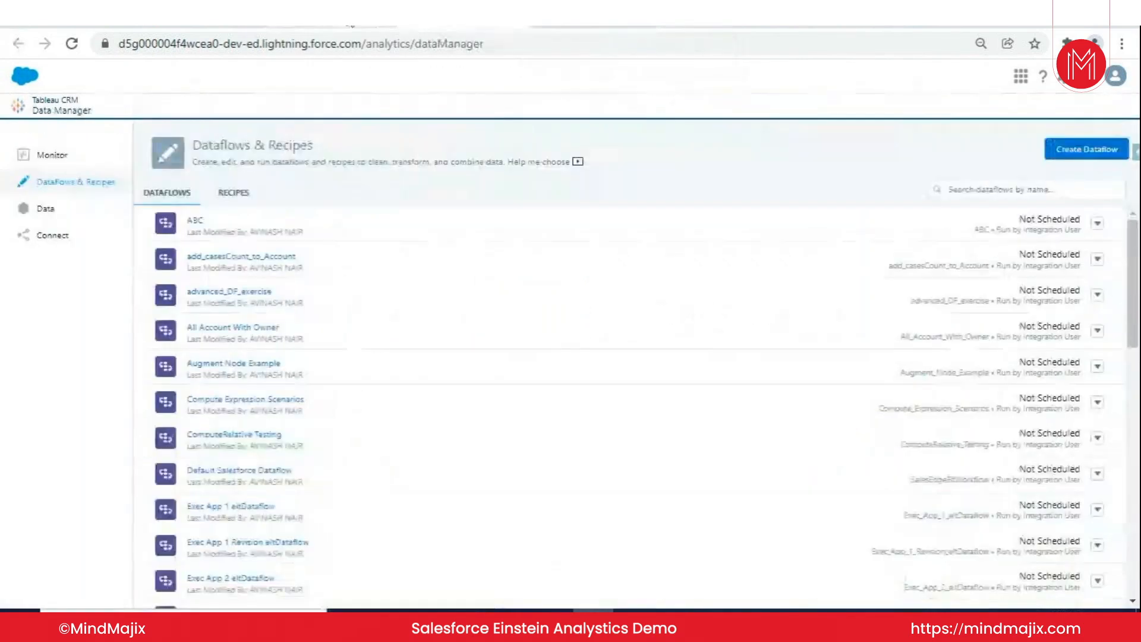
{"action": "left_click", "coordinate": [352, 26]}
{"action": "left_click", "coordinate": [210, 26]}
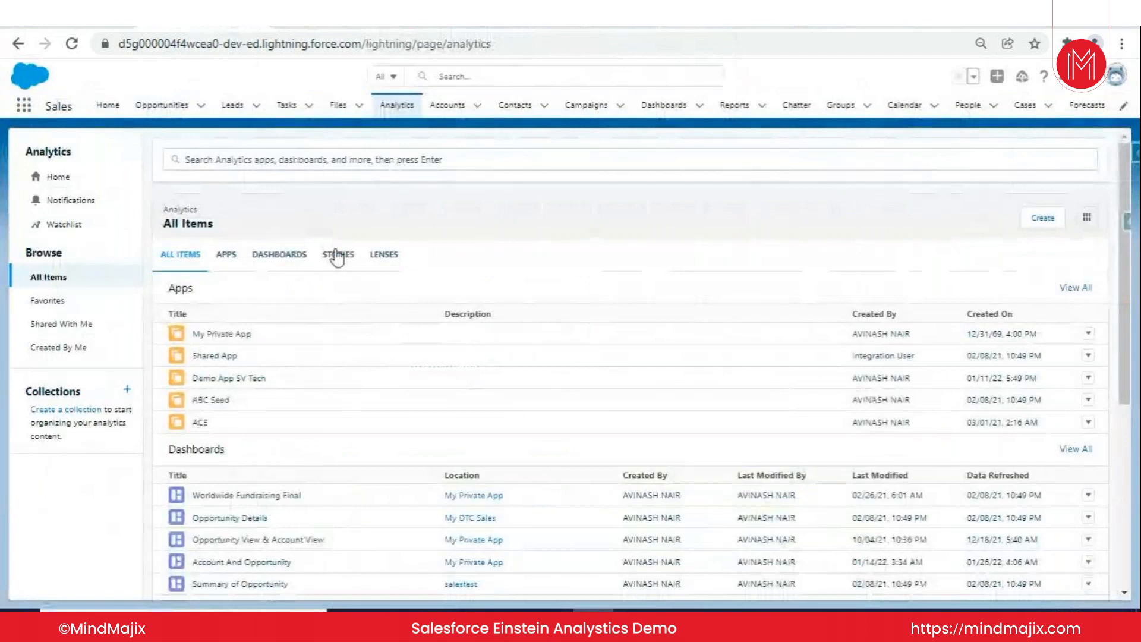
{"action": "left_click", "coordinate": [336, 257]}
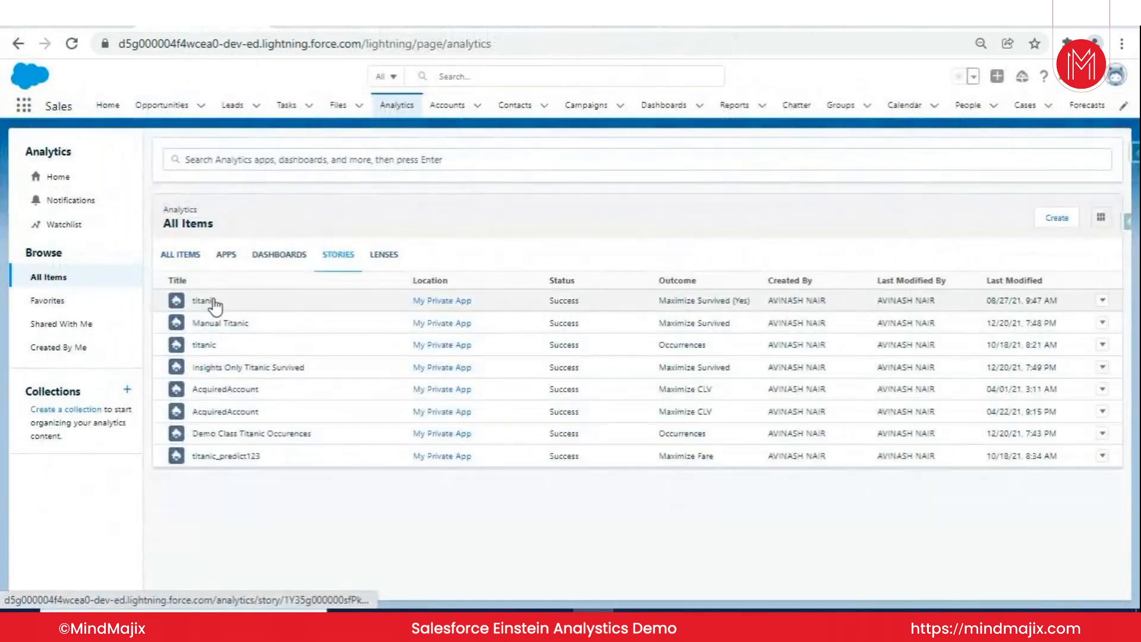
{"action": "left_click", "coordinate": [294, 367]}
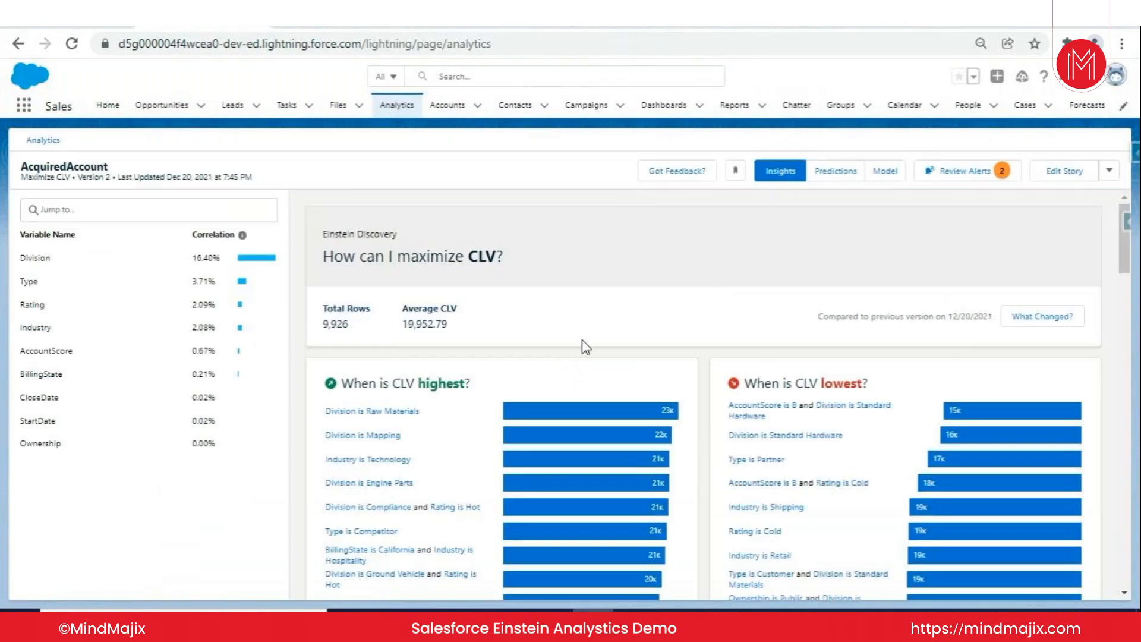
- Examine the AcquiredAccount story's insights: the highest and lowest CLV factors, variable correlations, CLV by Division and the Type is Consulting comparison
{"action": "scroll", "coordinate": [582, 340], "scroll_direction": "down", "scroll_amount": 2}
{"action": "scroll", "coordinate": [733, 291], "scroll_direction": "up", "scroll_amount": 2}
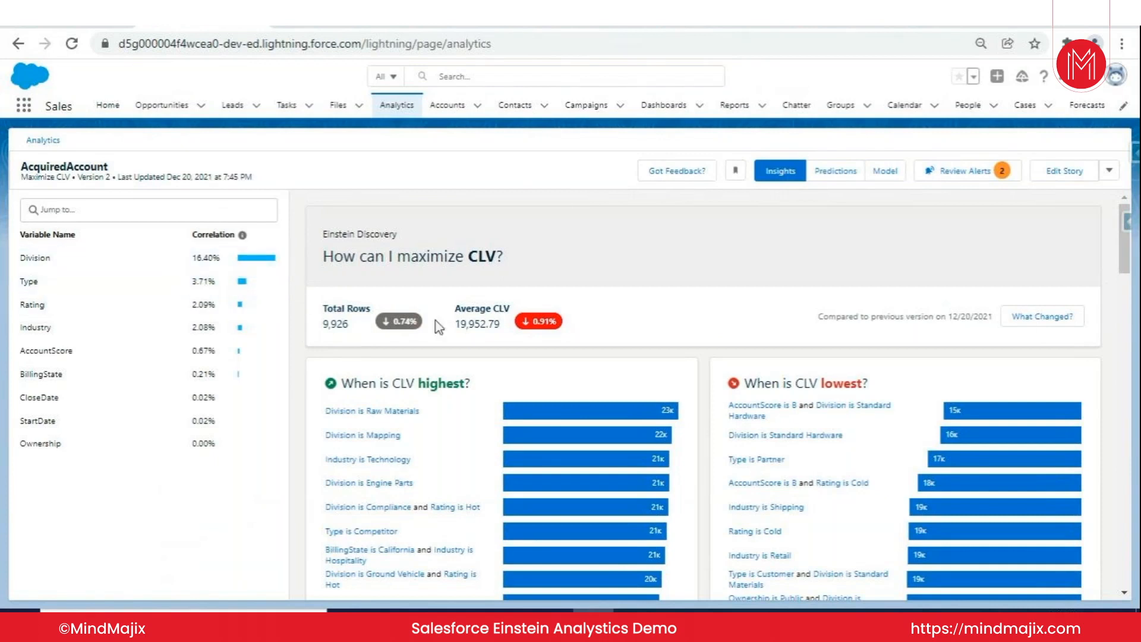
{"action": "scroll", "coordinate": [651, 327], "scroll_direction": "down", "scroll_amount": 2}
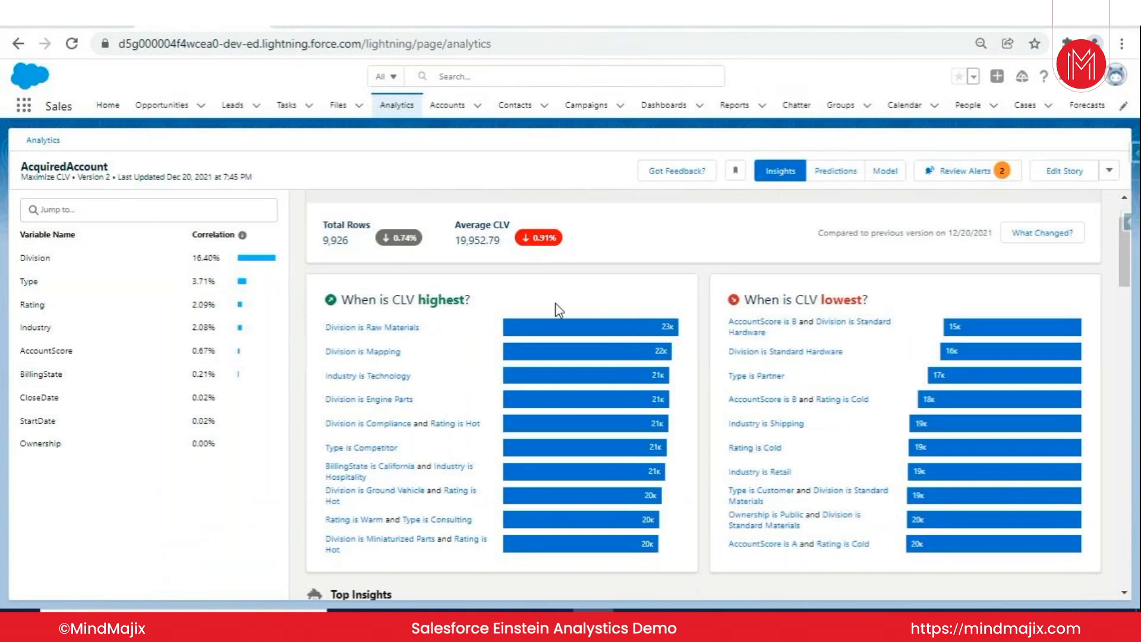
{"action": "scroll", "coordinate": [675, 306], "scroll_direction": "down", "scroll_amount": 1}
{"action": "scroll", "coordinate": [594, 303], "scroll_direction": "down", "scroll_amount": 1}
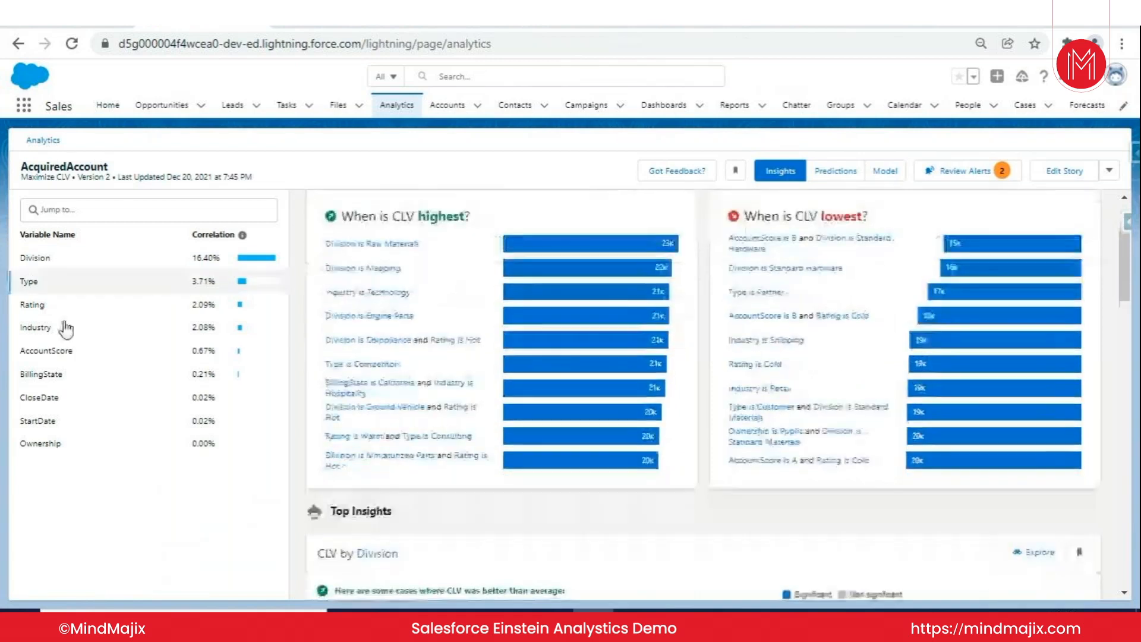
{"action": "scroll", "coordinate": [431, 276], "scroll_direction": "down", "scroll_amount": 1}
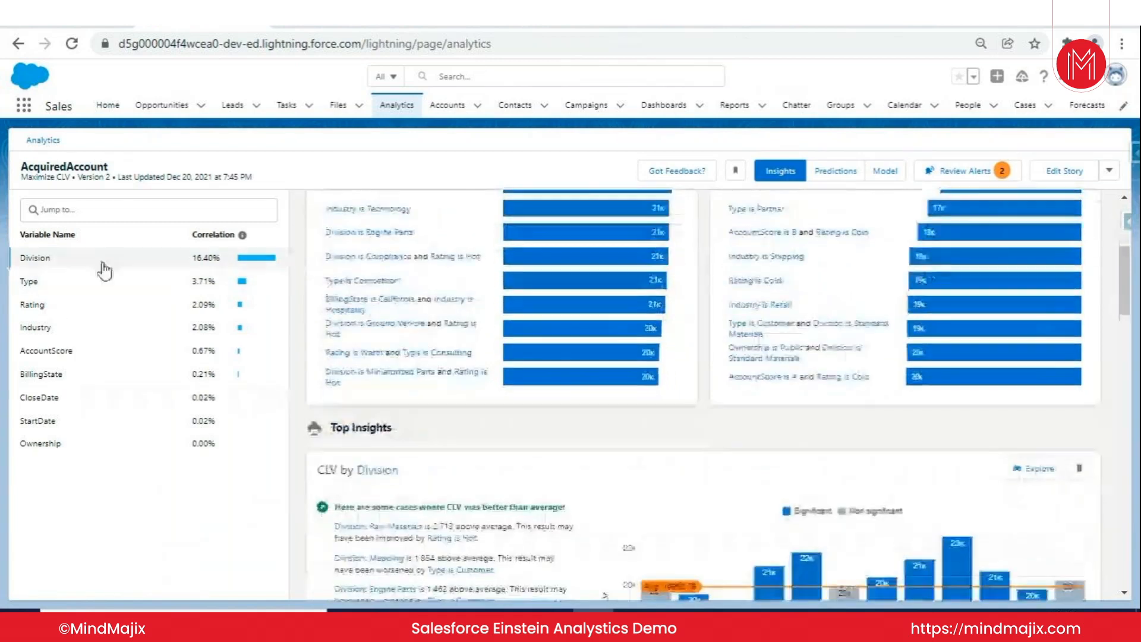
{"action": "scroll", "coordinate": [449, 306], "scroll_direction": "down", "scroll_amount": 3}
{"action": "scroll", "coordinate": [449, 306], "scroll_direction": "down", "scroll_amount": 2}
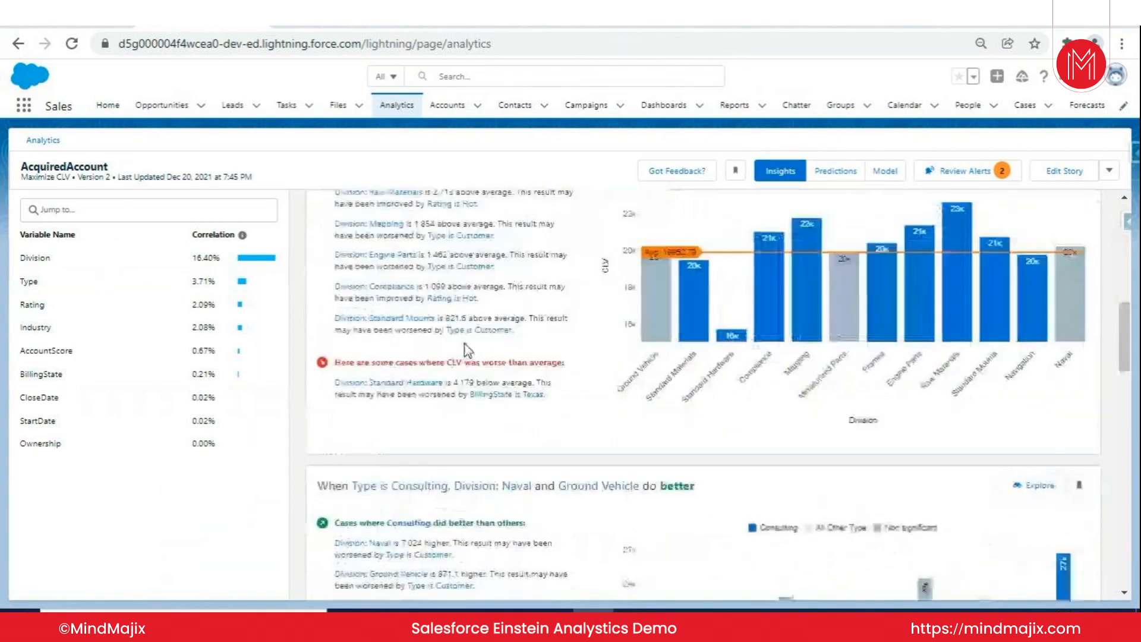
{"action": "scroll", "coordinate": [480, 356], "scroll_direction": "down", "scroll_amount": 2}
{"action": "scroll", "coordinate": [483, 357], "scroll_direction": "down", "scroll_amount": 3}
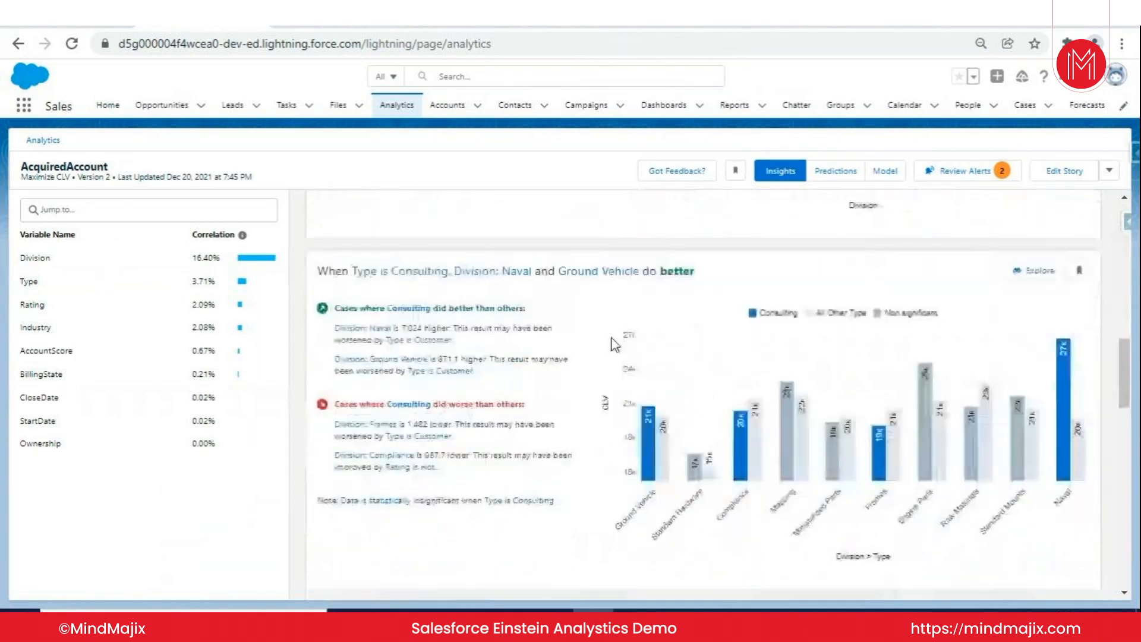